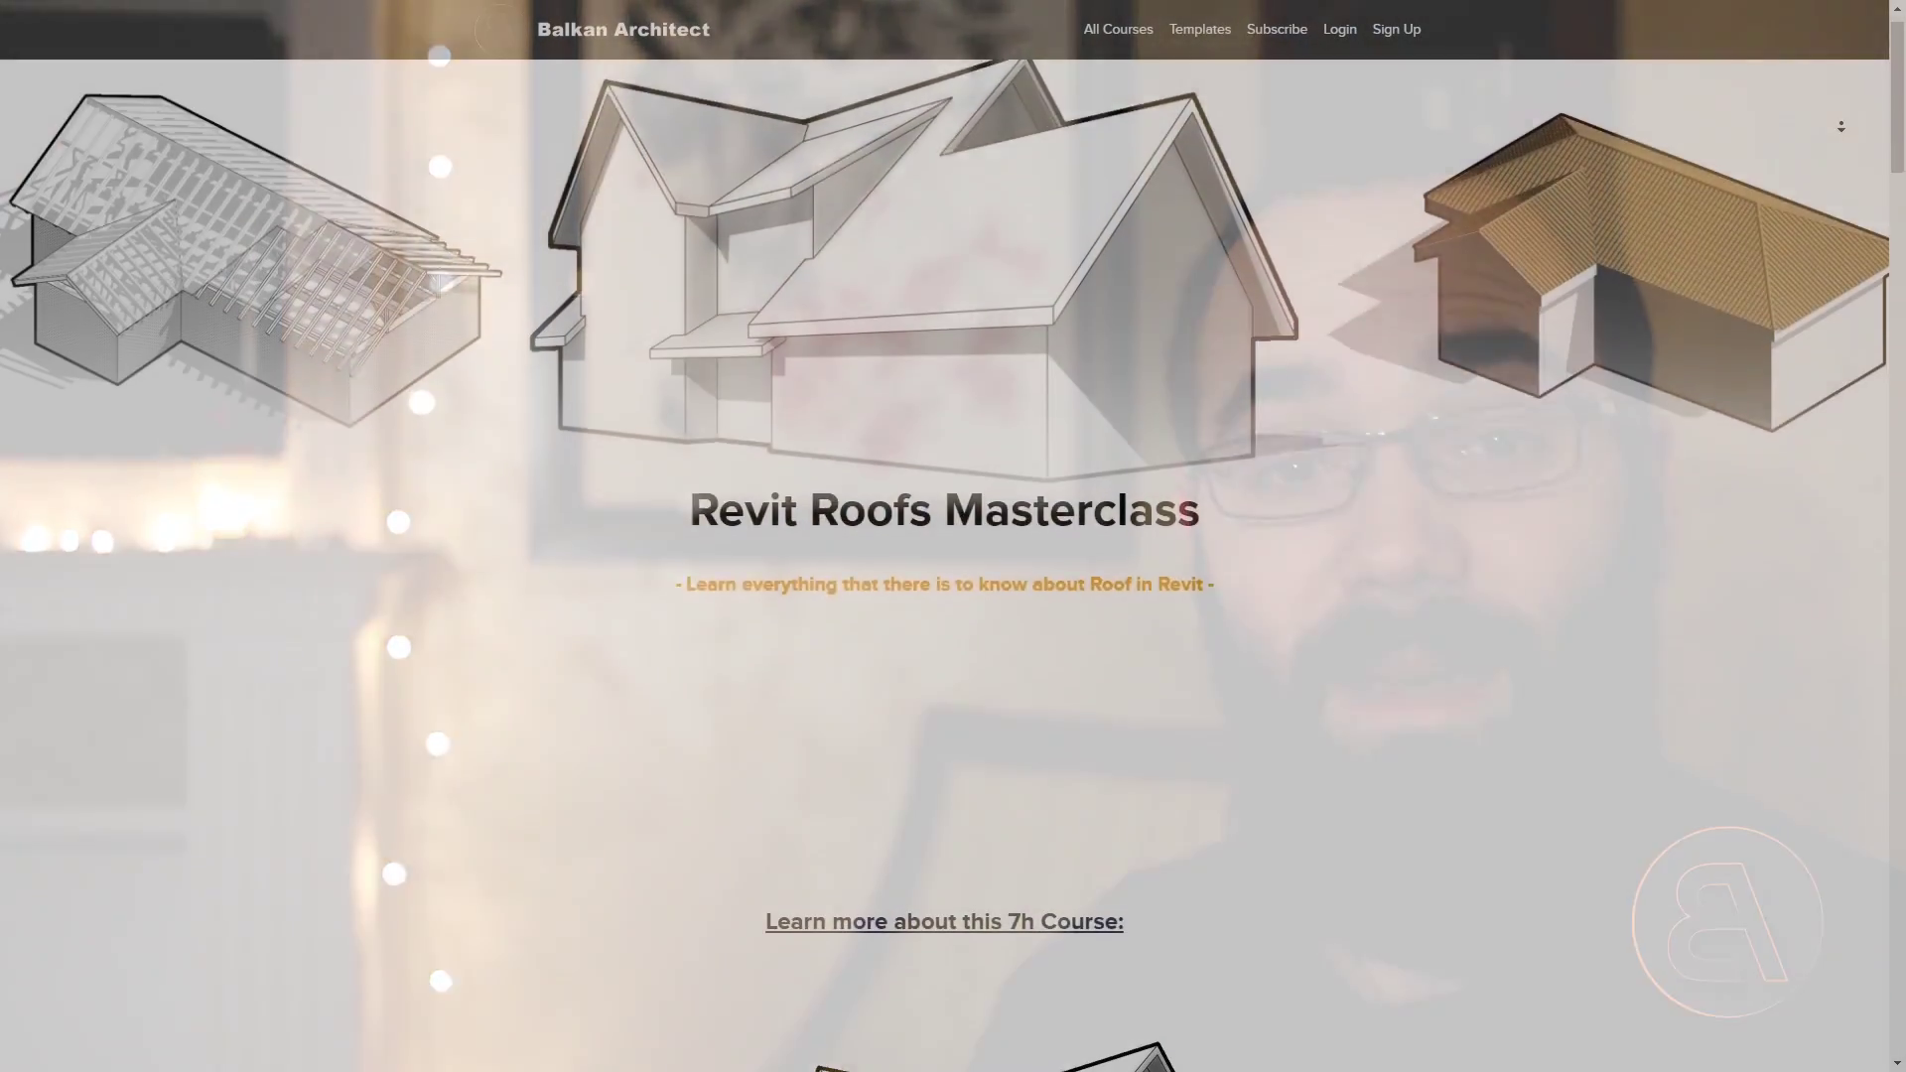
Look through the Revit Roofs Masterclass course page, from the introduction down to the example curriculum
{"action": "scroll", "coordinate": [932, 538], "scroll_direction": "down", "scroll_amount": 7}
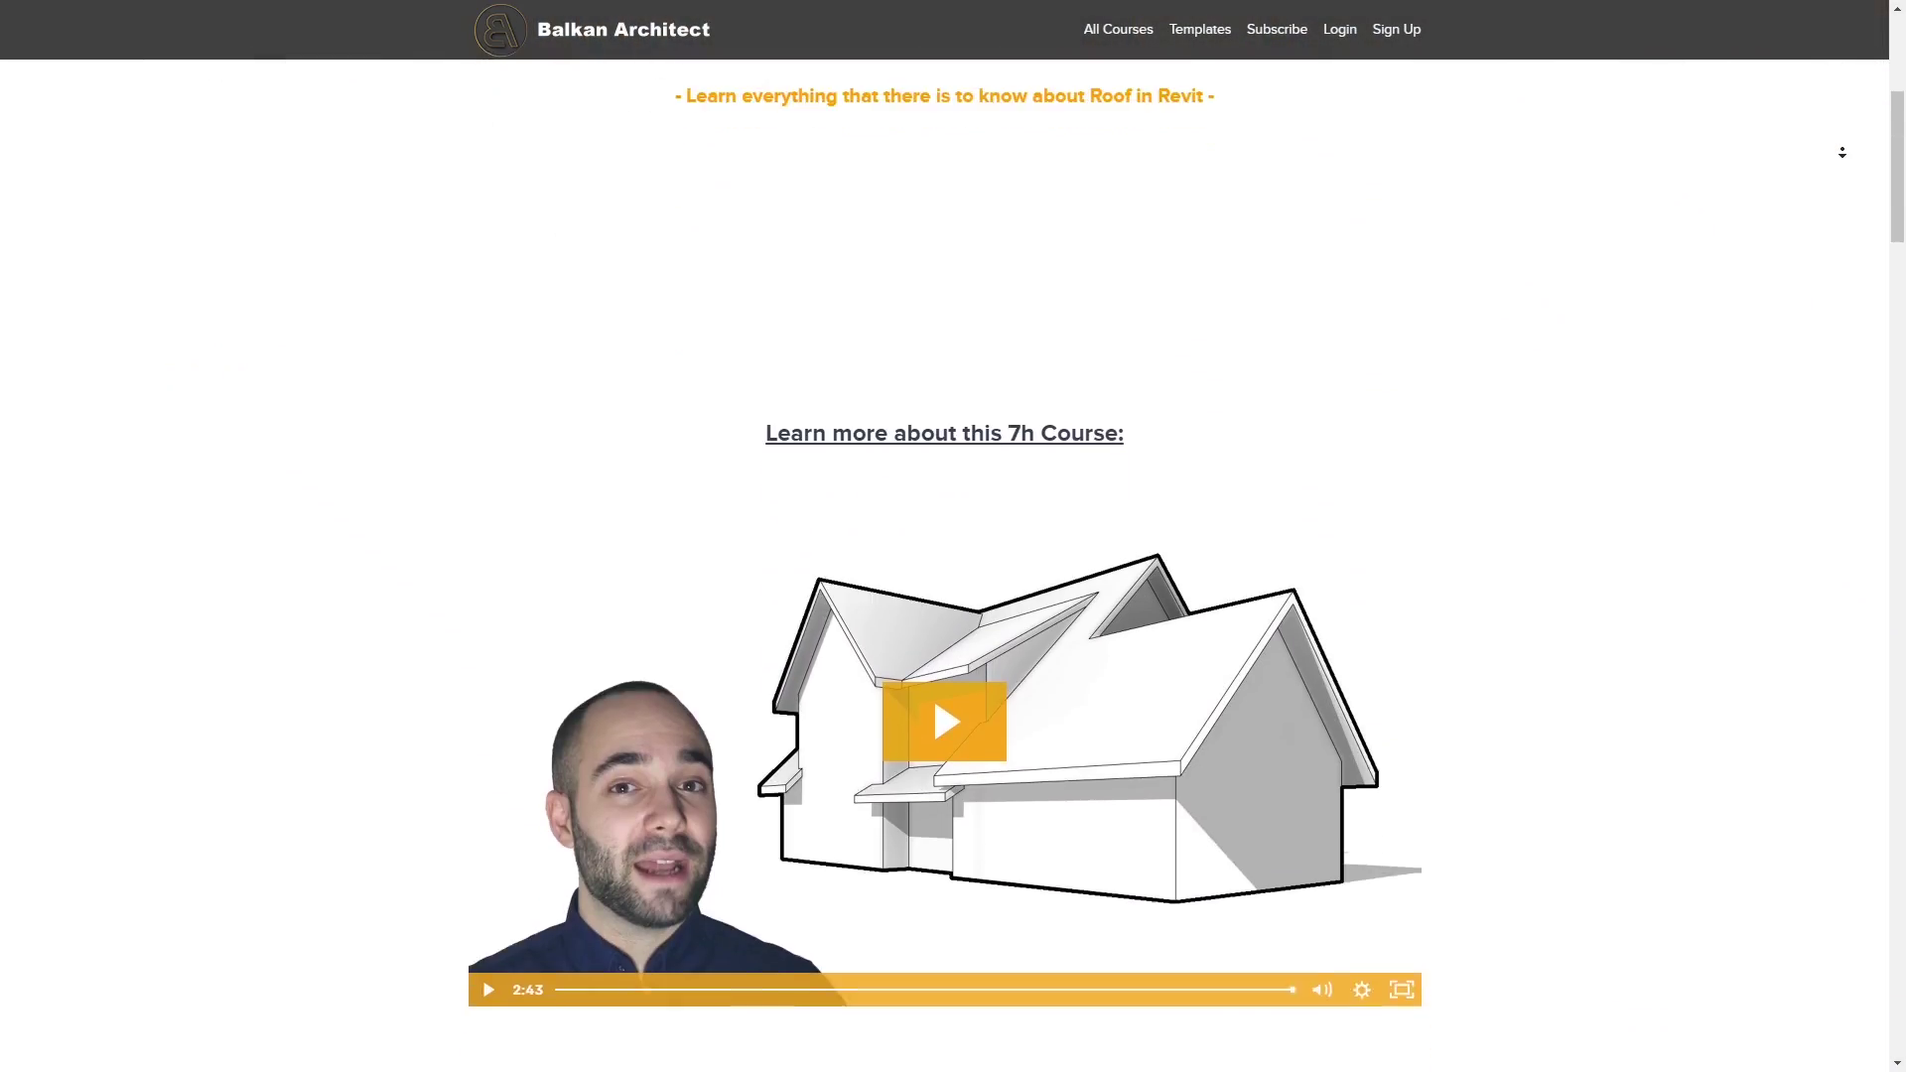
{"action": "scroll", "coordinate": [1842, 152], "scroll_direction": "down", "scroll_amount": 7}
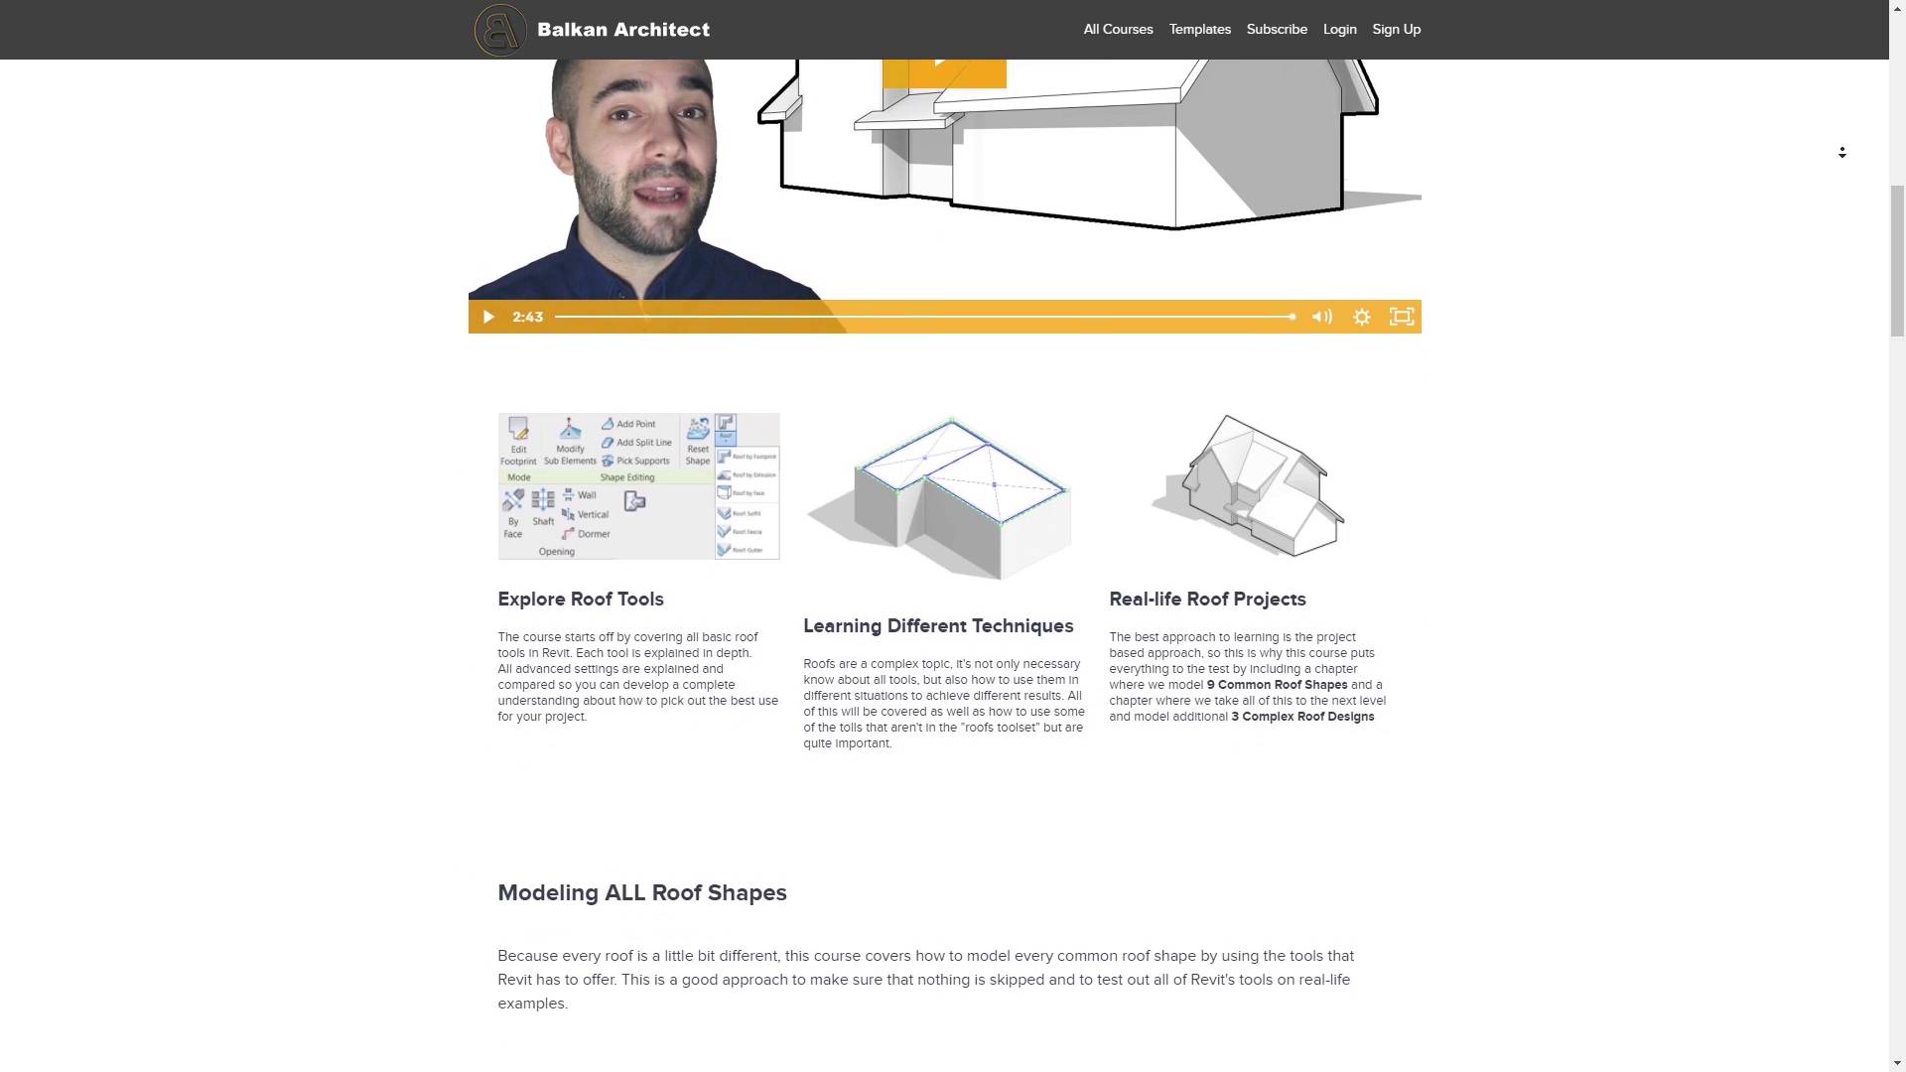
{"action": "scroll", "coordinate": [1843, 152], "scroll_direction": "down", "scroll_amount": 7}
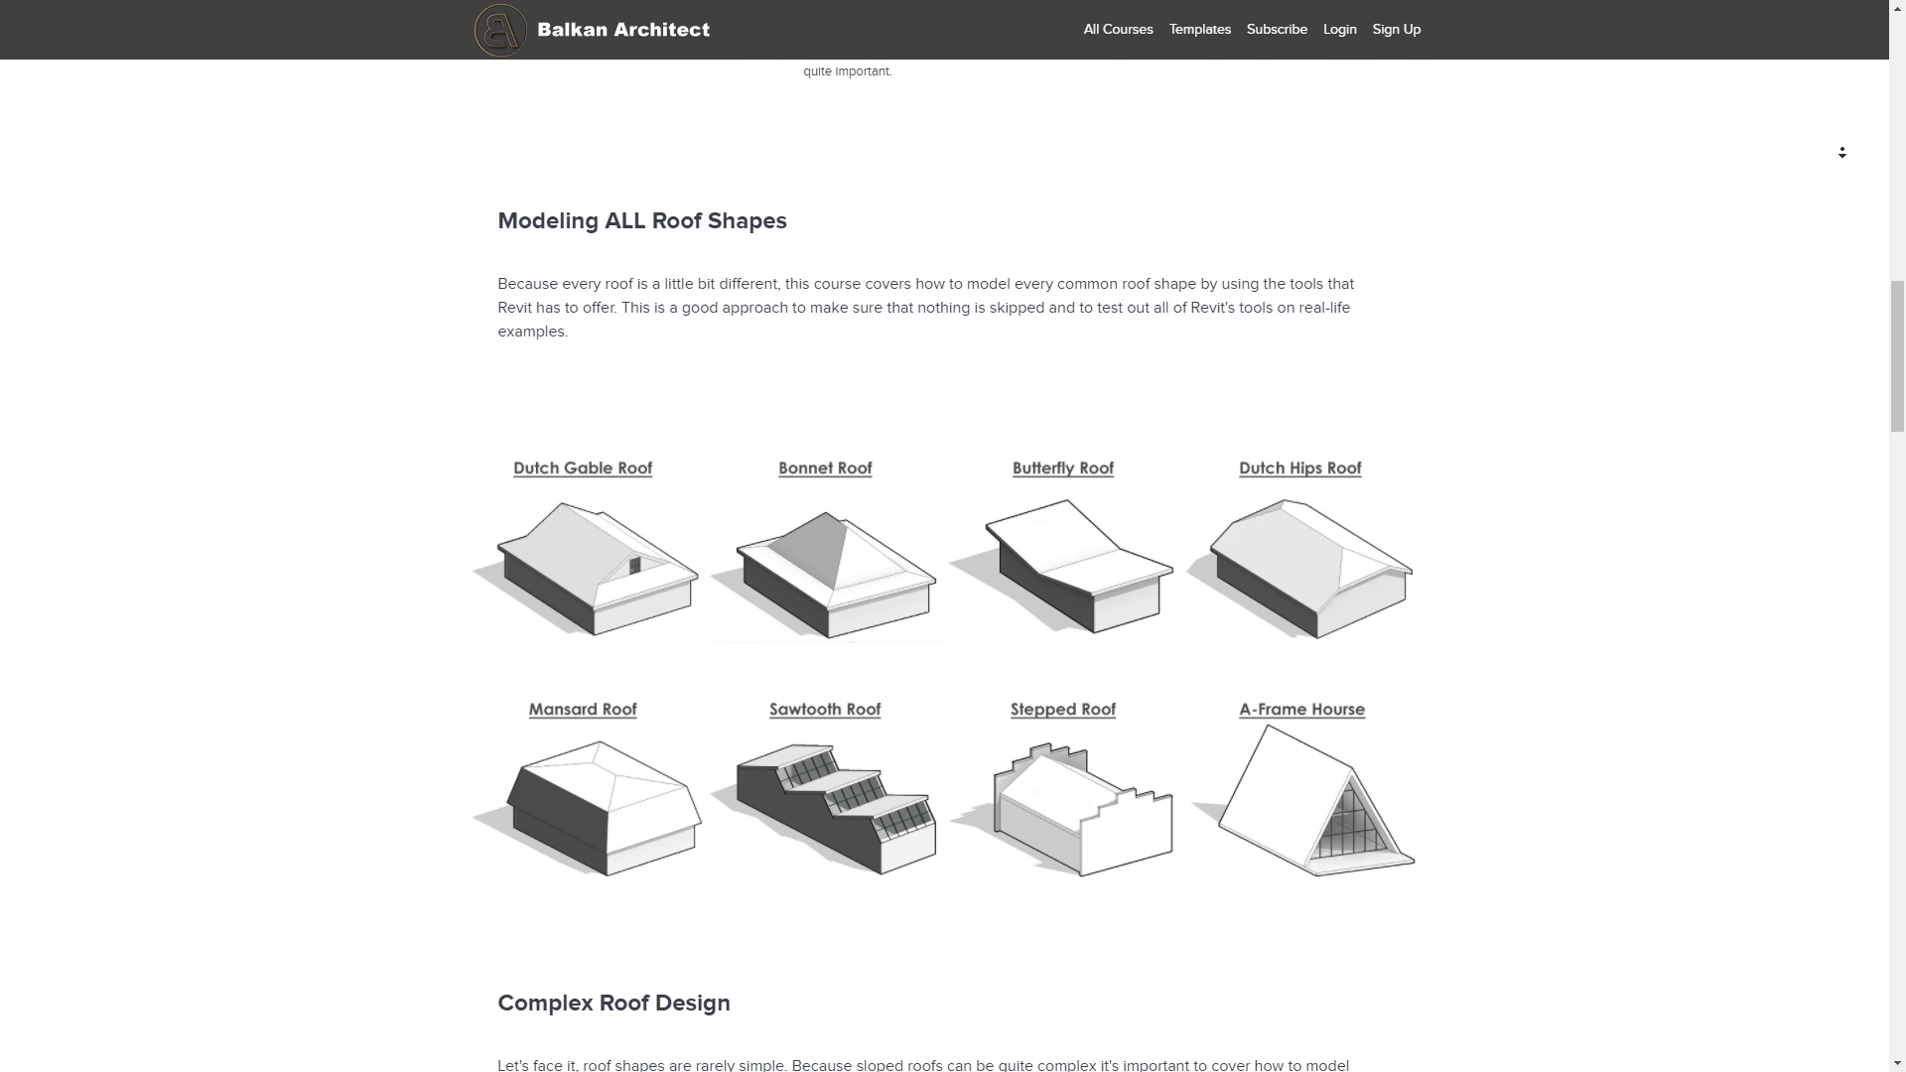
{"action": "scroll", "coordinate": [1842, 152], "scroll_direction": "down", "scroll_amount": 7}
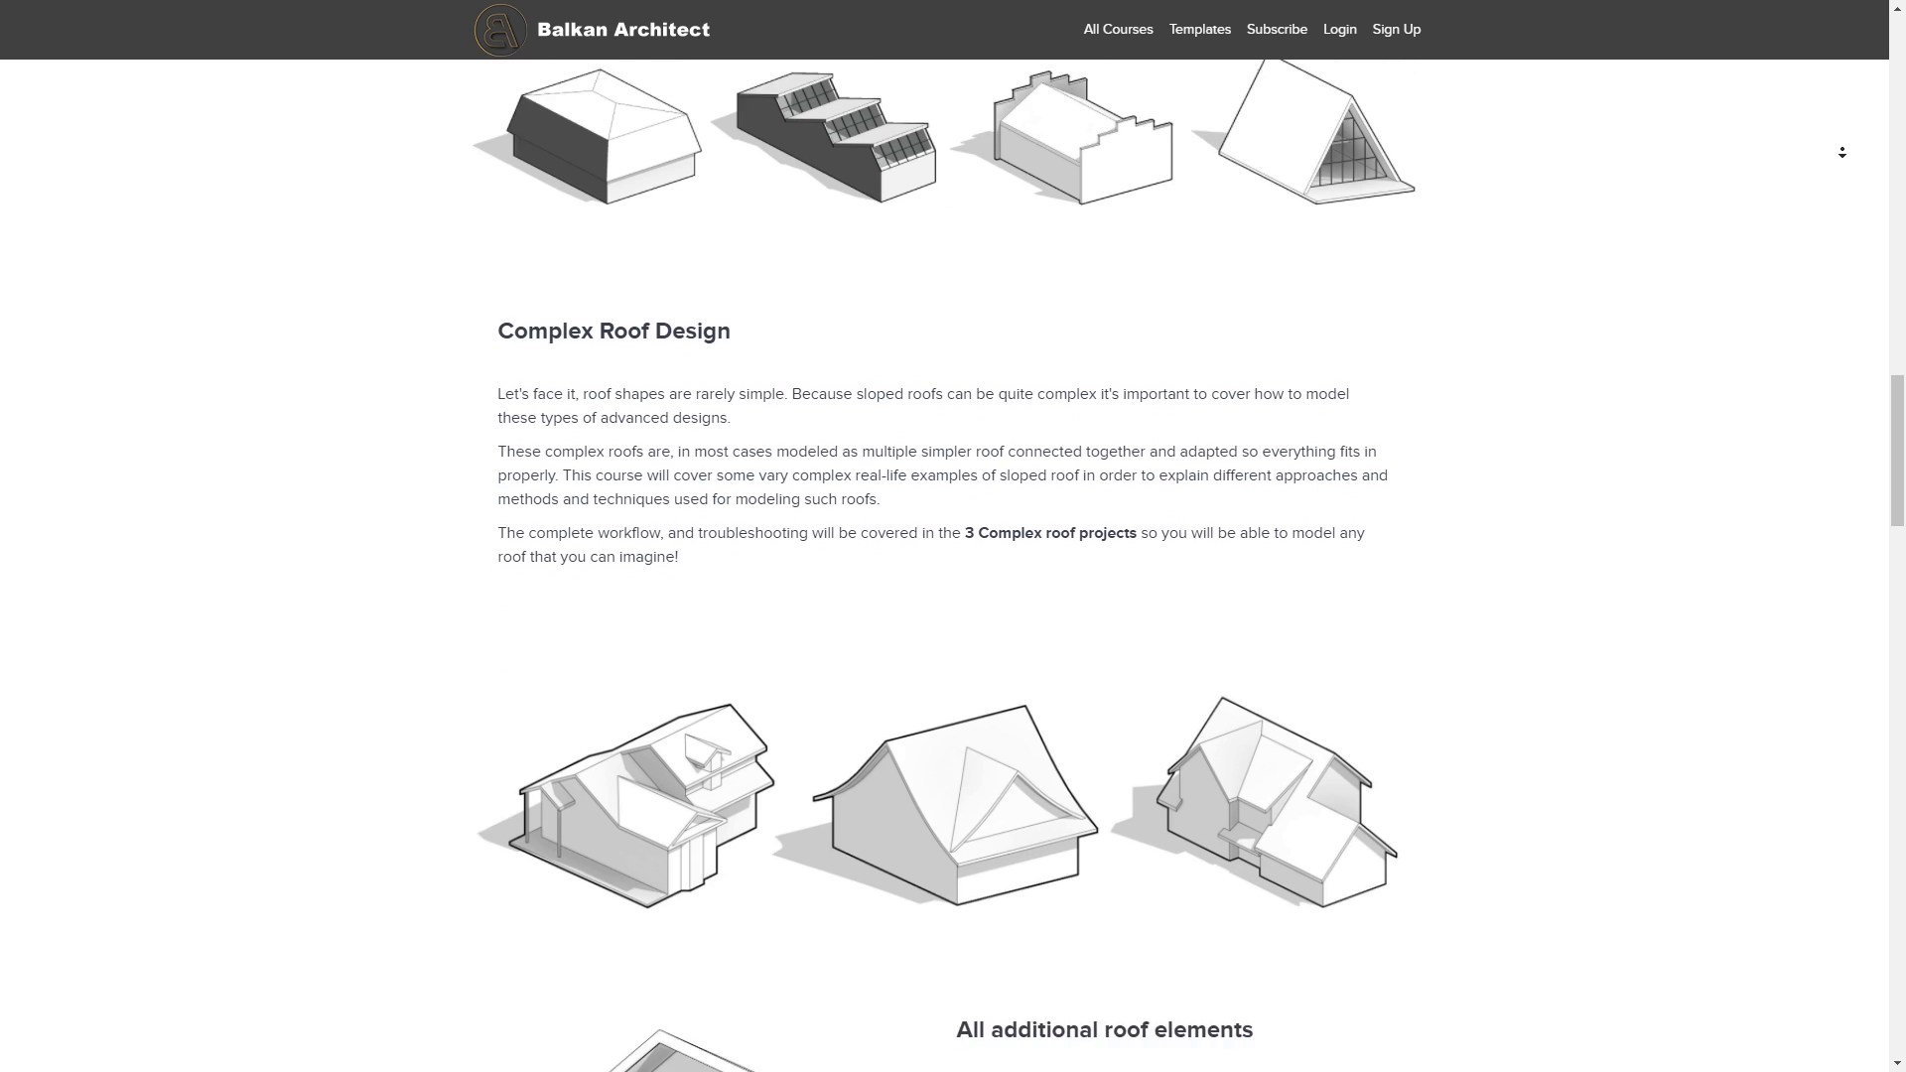
{"action": "scroll", "coordinate": [1843, 152], "scroll_direction": "down", "scroll_amount": 7}
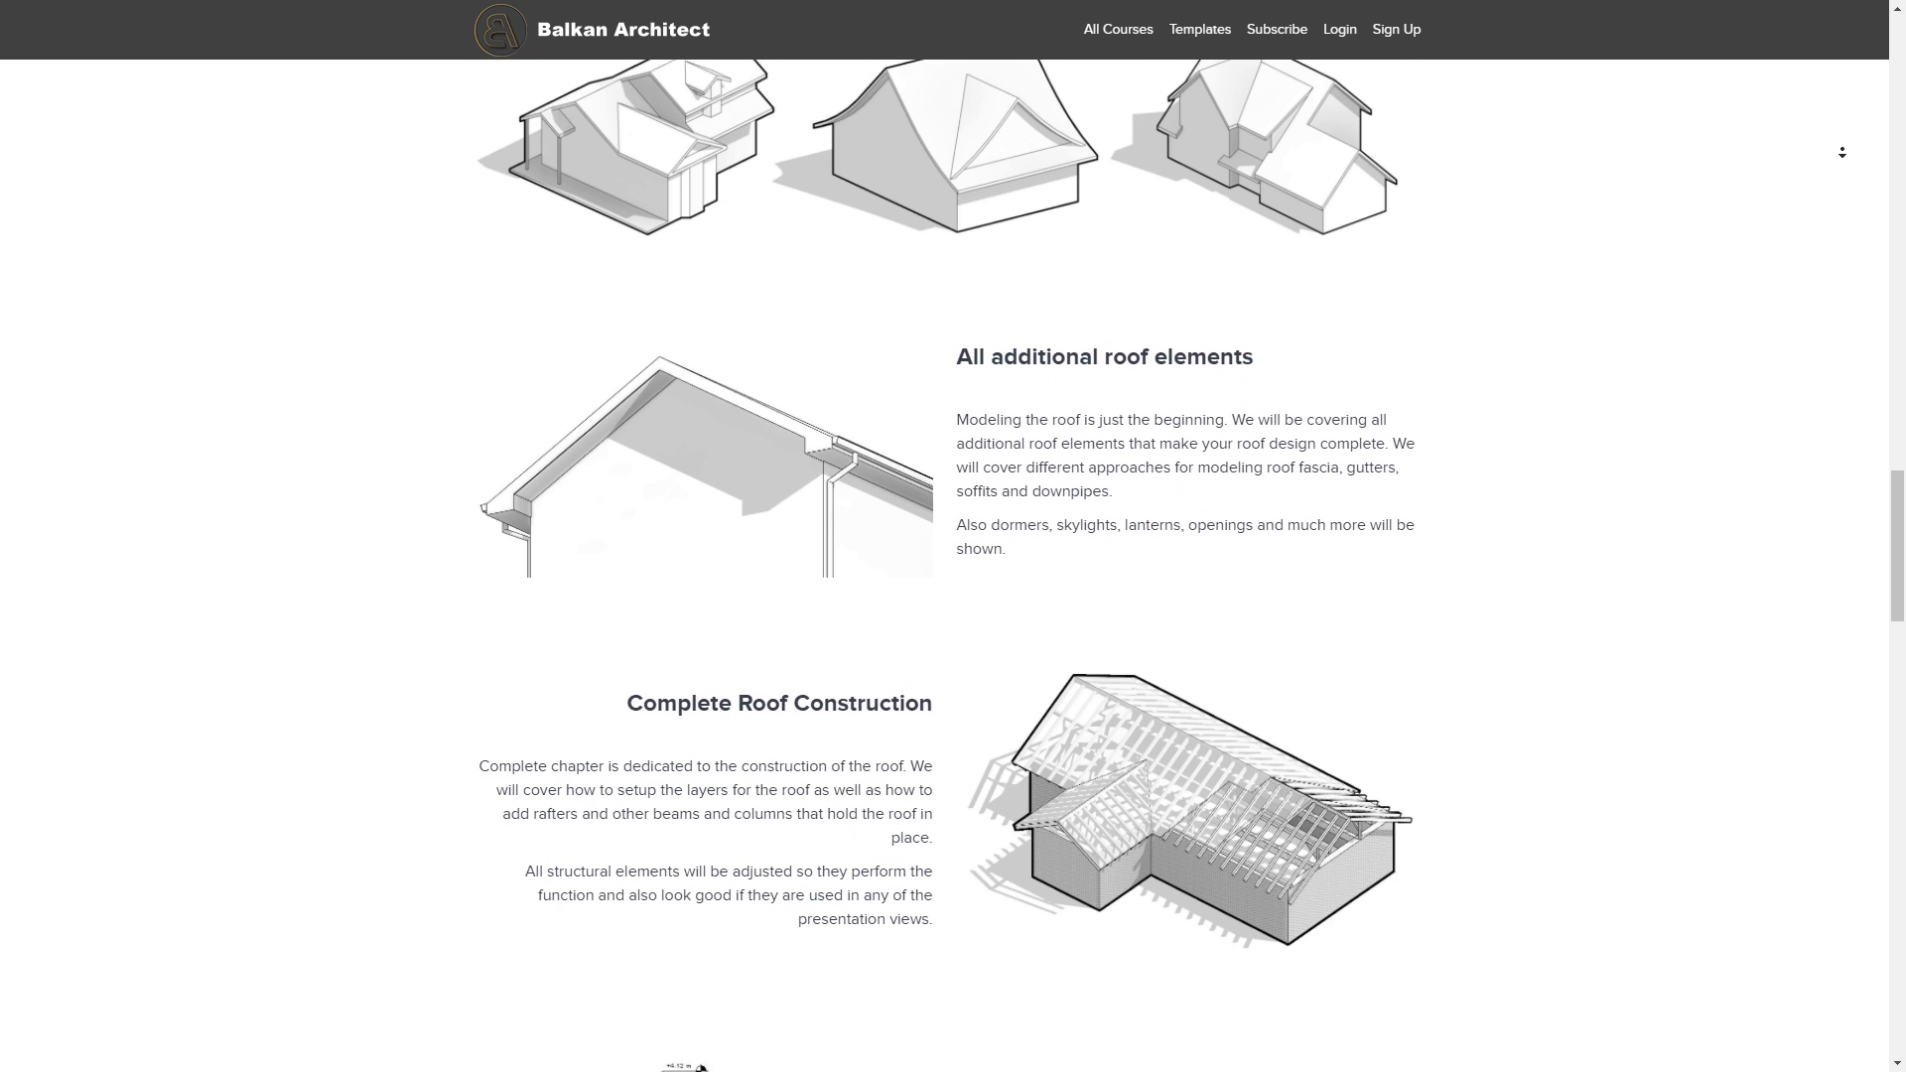
{"action": "scroll", "coordinate": [1843, 152], "scroll_direction": "down", "scroll_amount": 7}
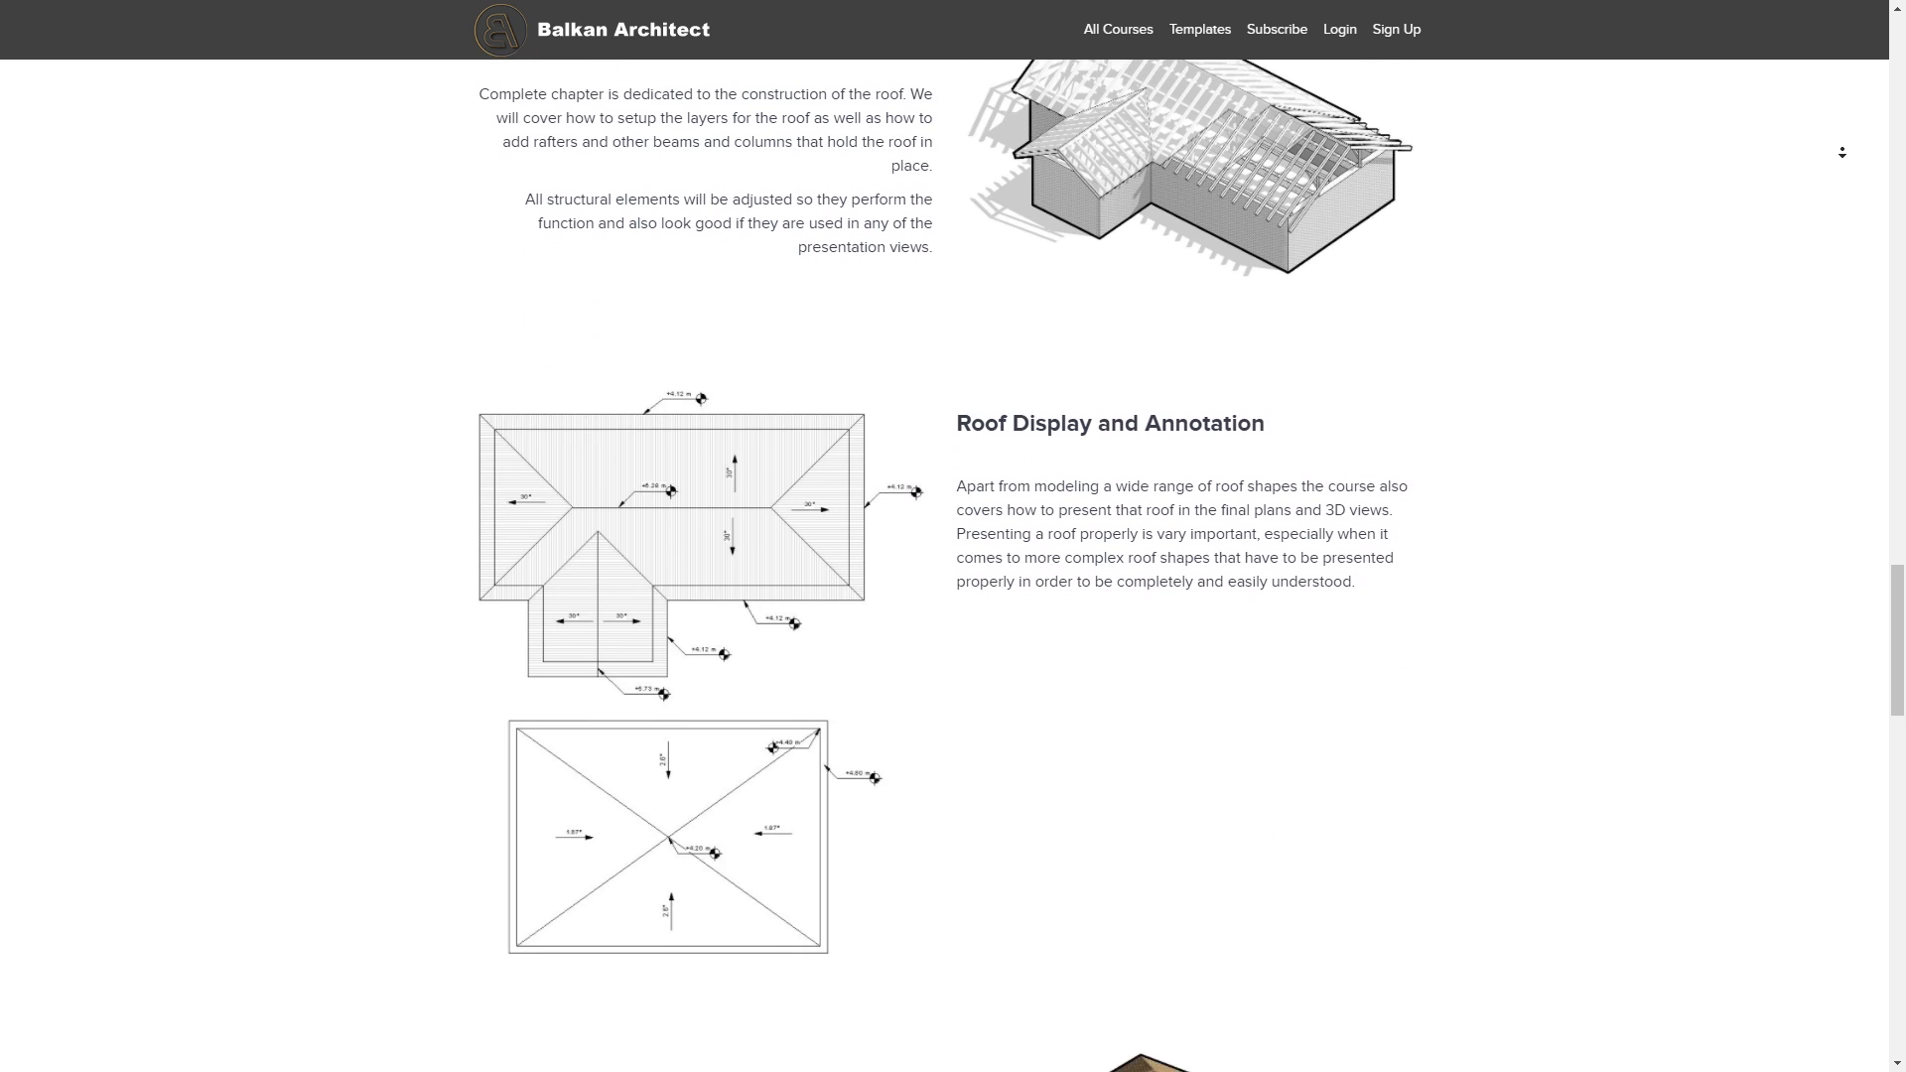
{"action": "scroll", "coordinate": [1843, 152], "scroll_direction": "down", "scroll_amount": 7}
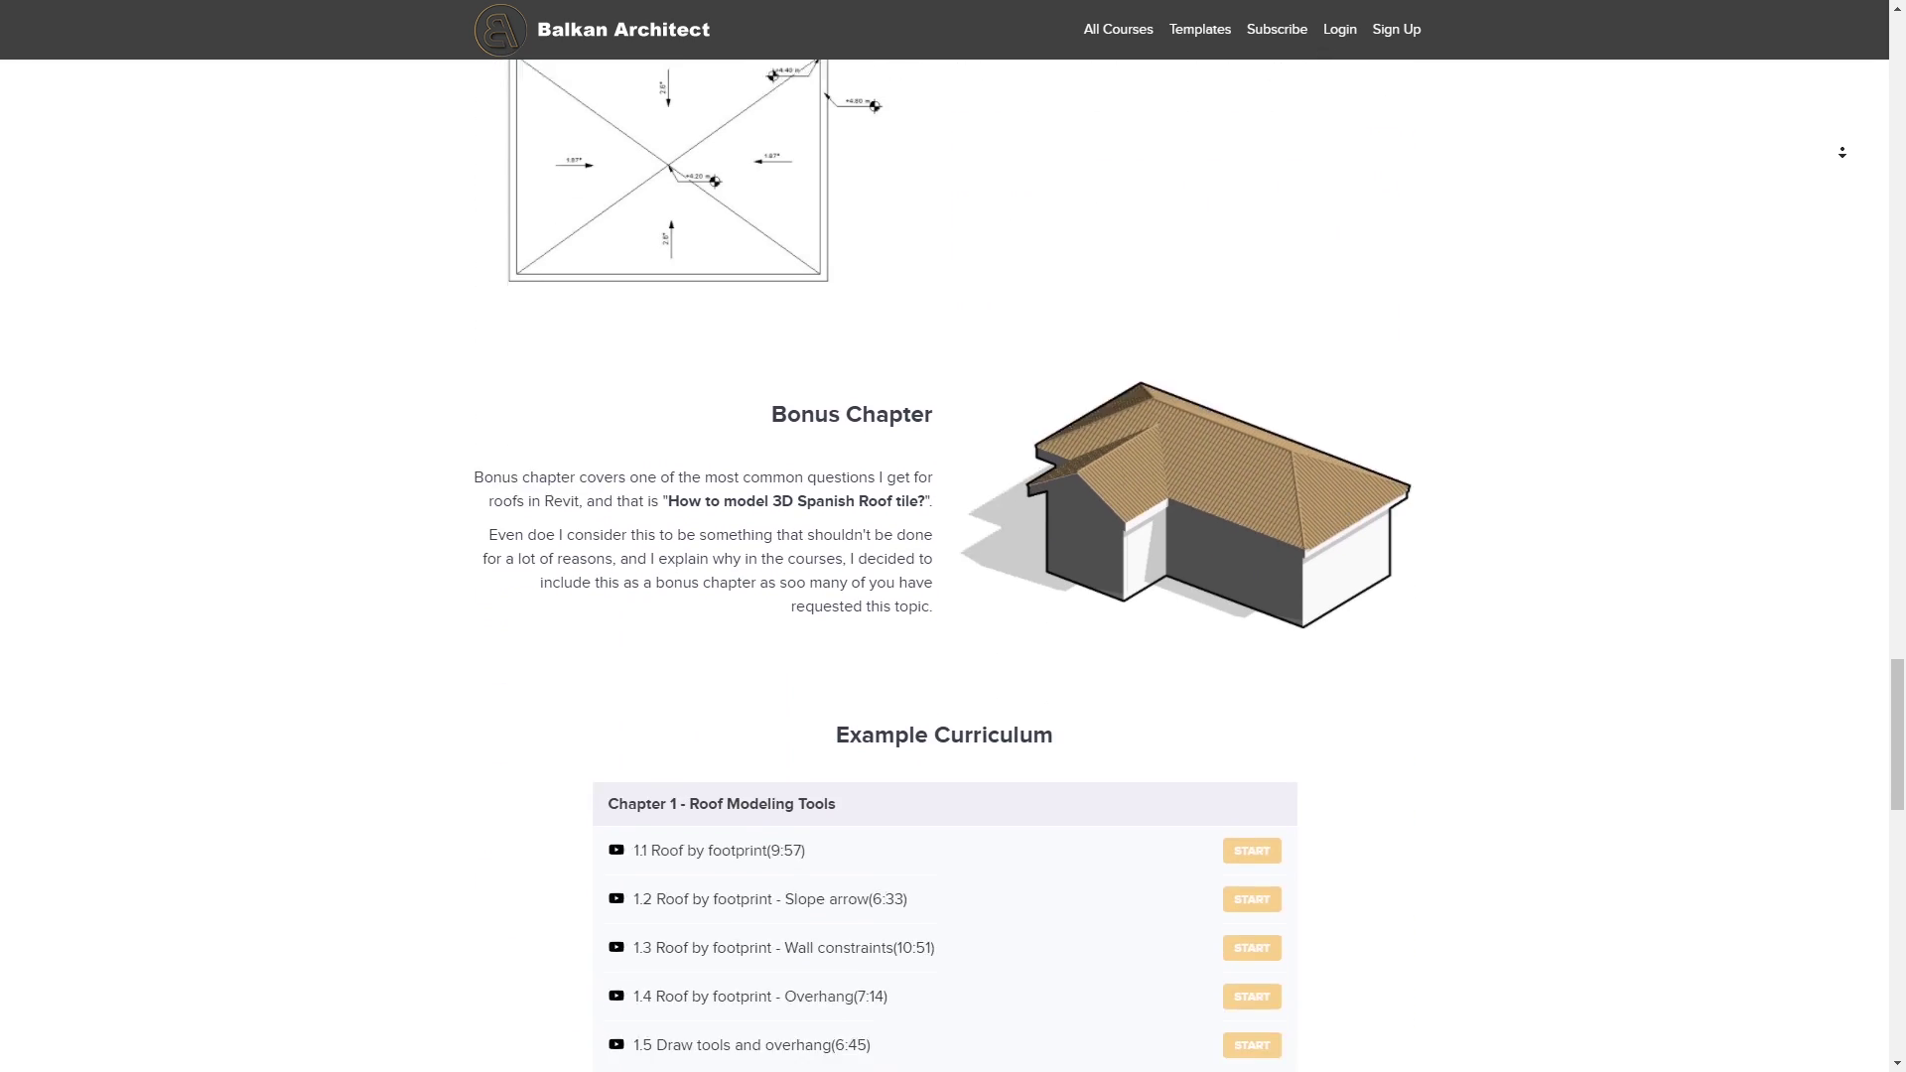
{"action": "scroll", "coordinate": [1842, 152], "scroll_direction": "down", "scroll_amount": 7}
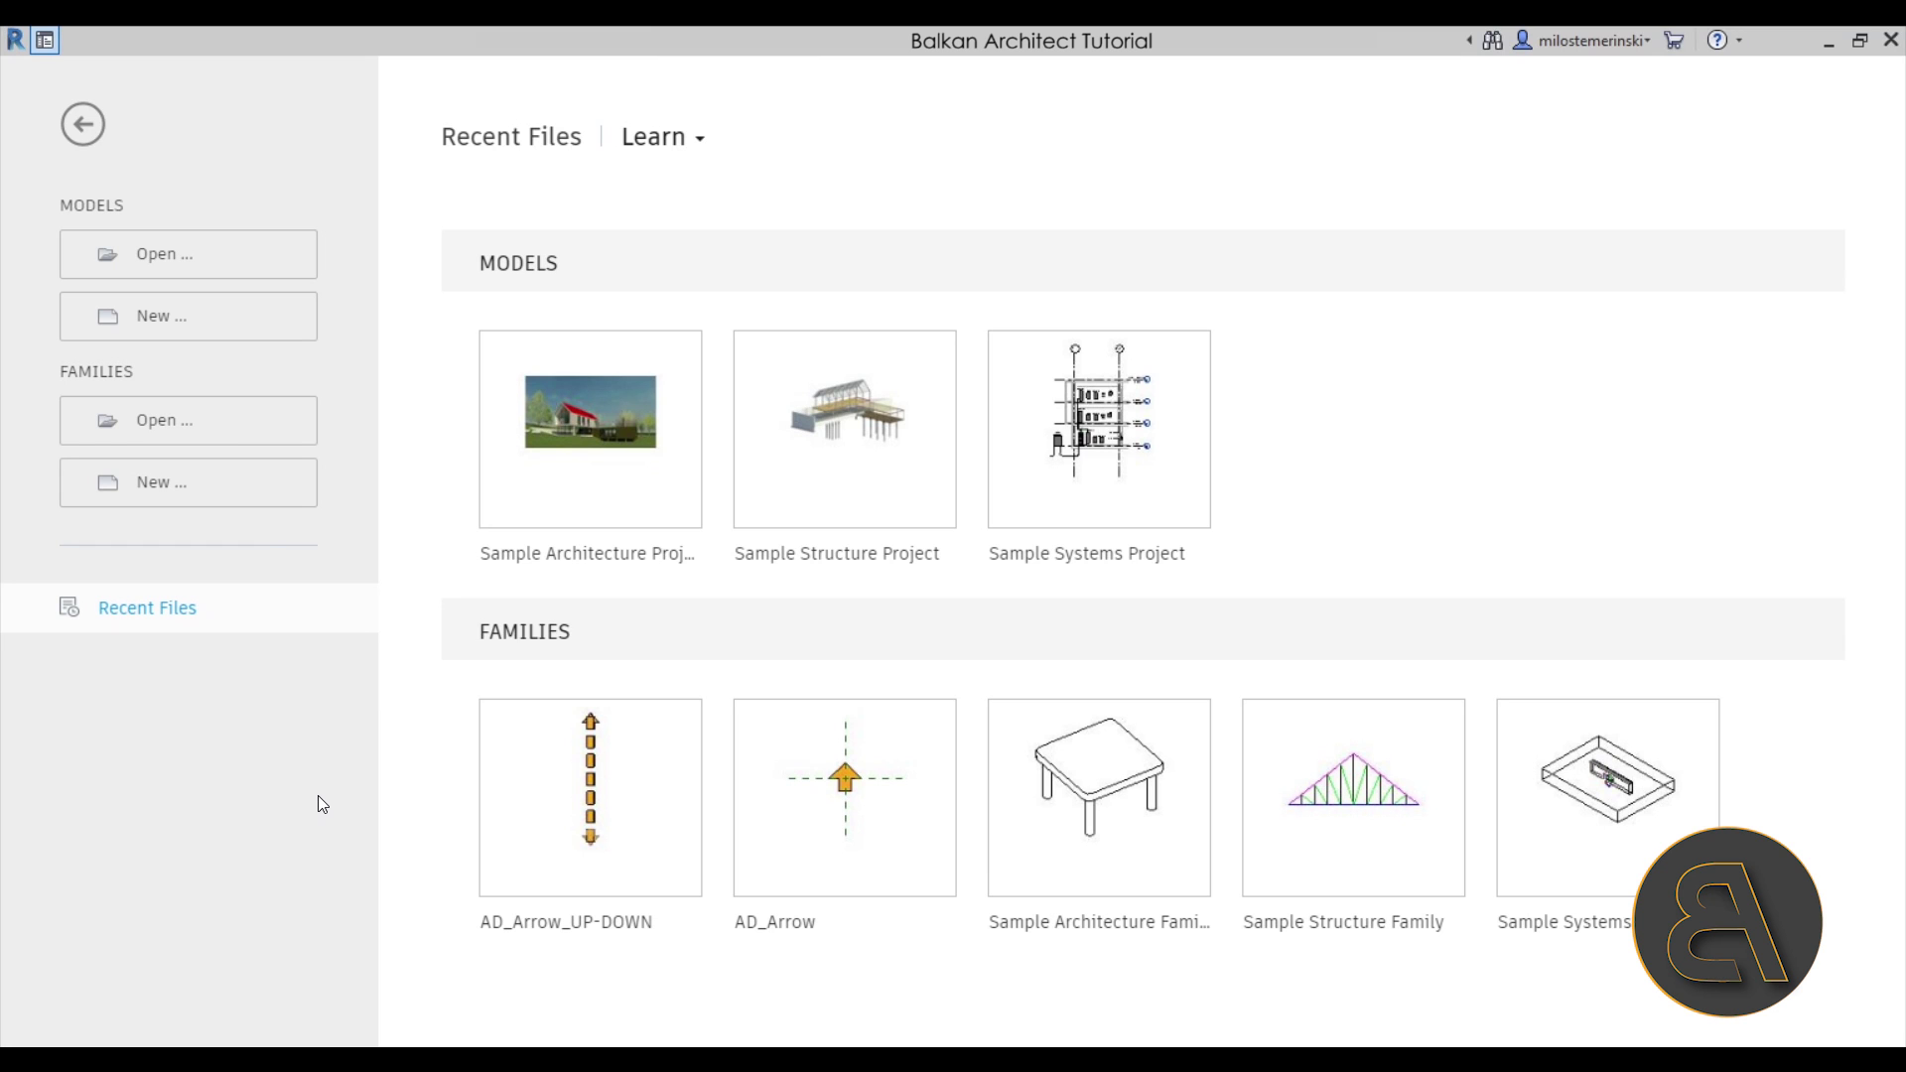
Create a new project from the Custom Balkan Architect Template - Metric
{"action": "left_click", "coordinate": [151, 316]}
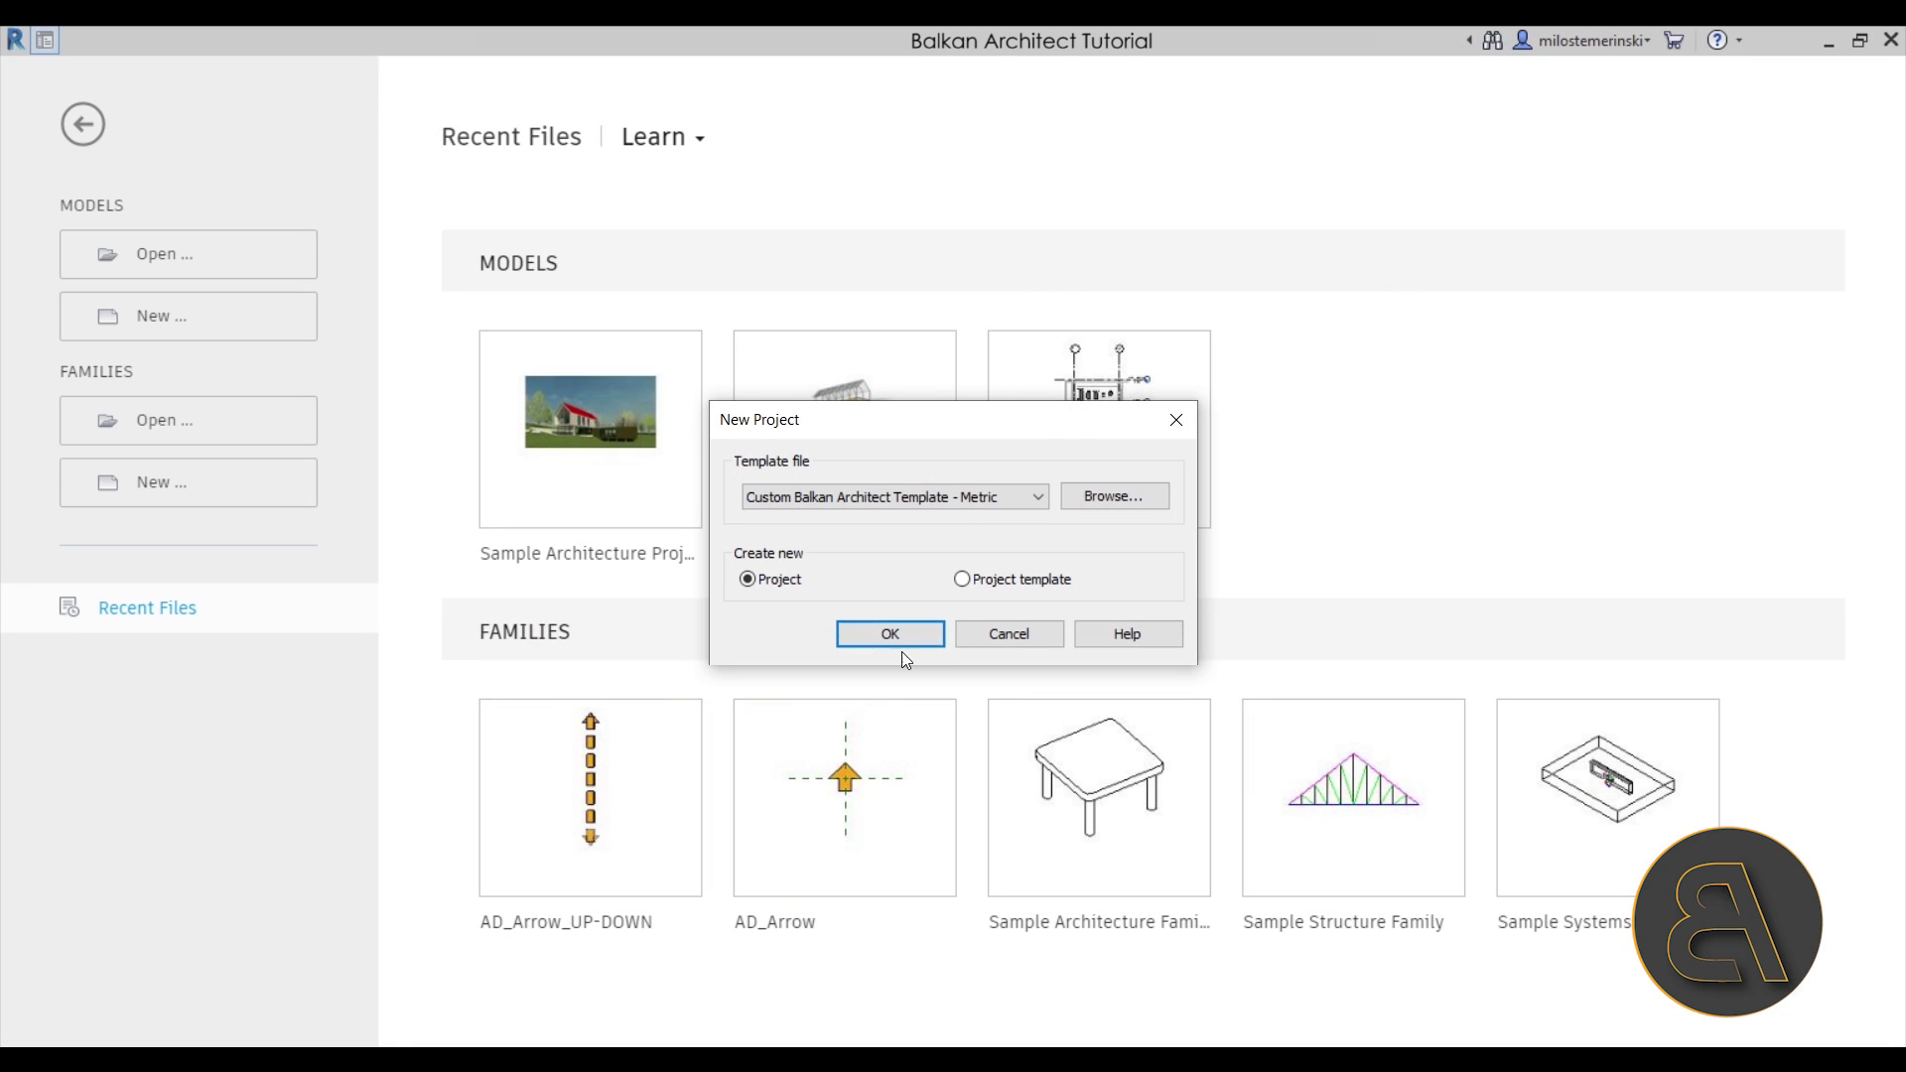
{"action": "left_click", "coordinate": [883, 635]}
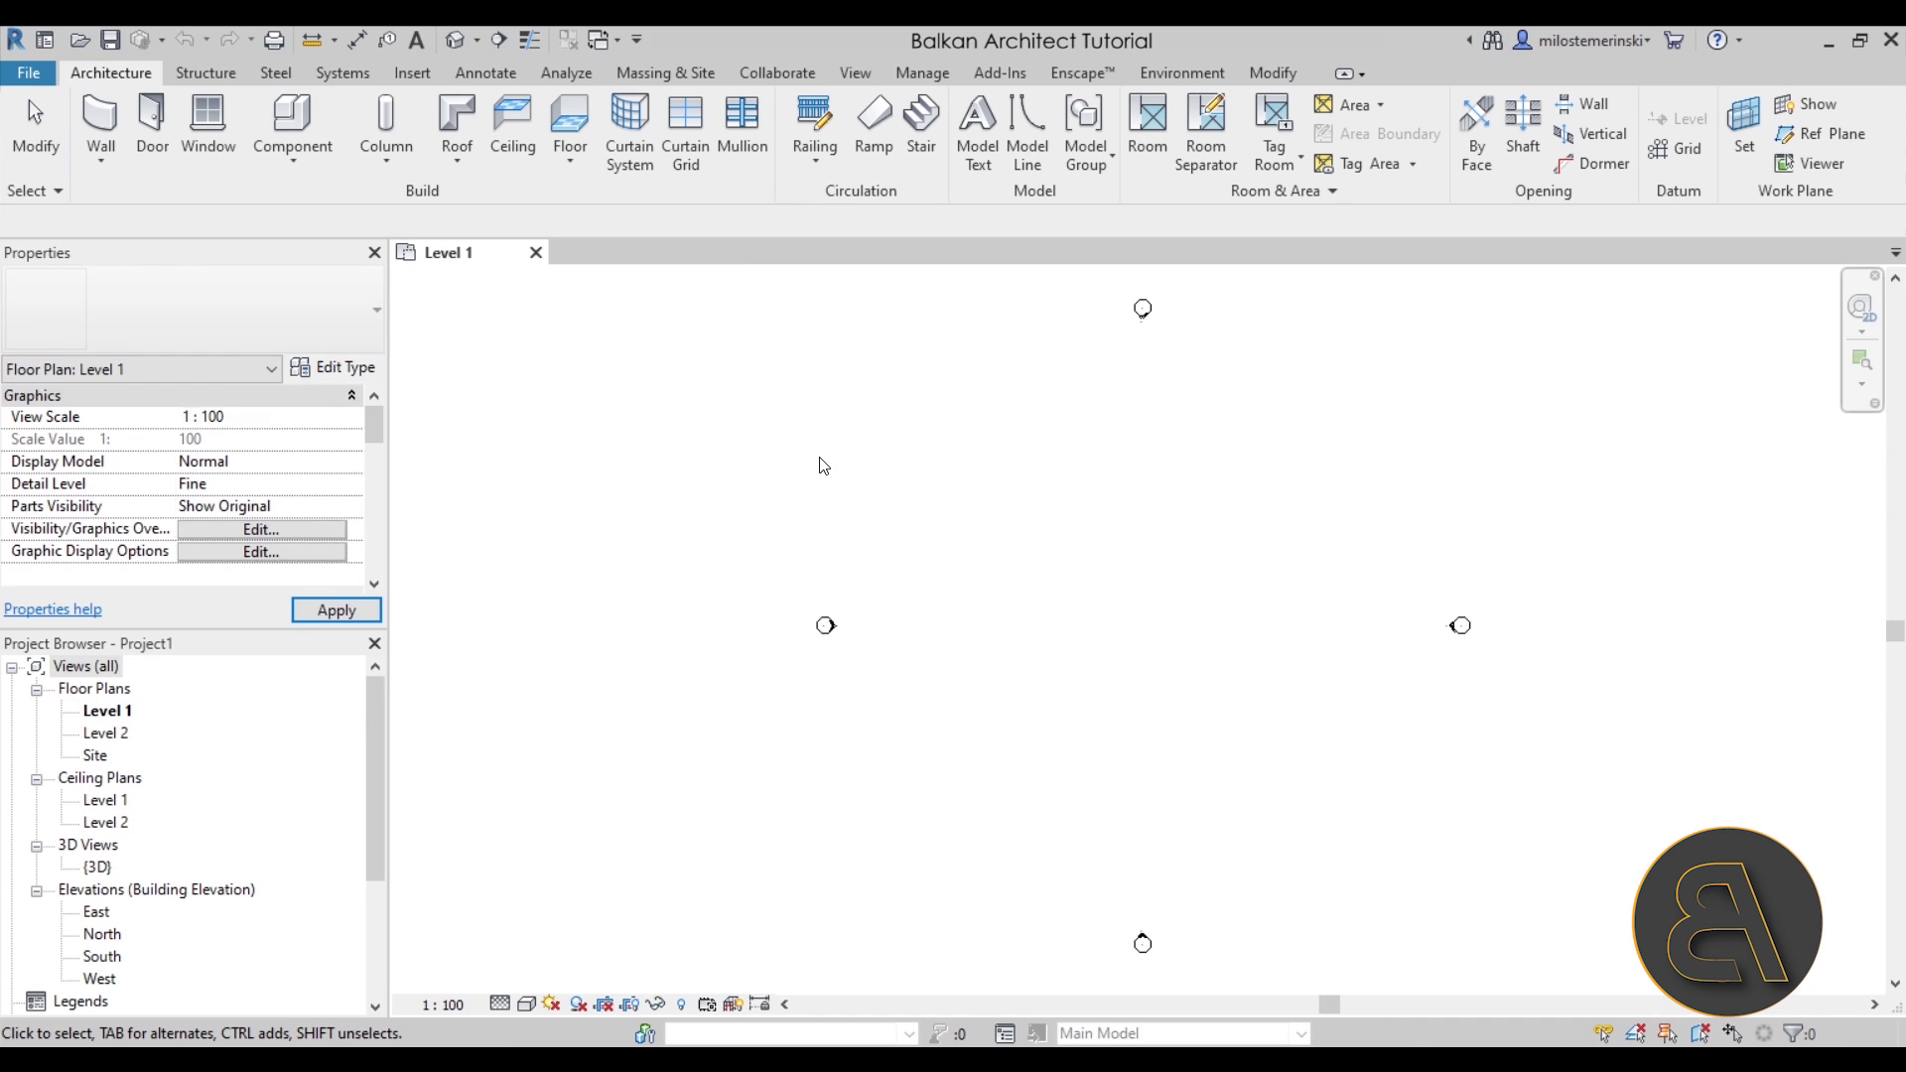
Draw a rectangle of Generic - 400mm walls about 7 by 14 m on Level 1, with the top constraint up to Level 2
{"action": "middle_click_drag", "start_coordinate": [893, 557], "coordinate": [858, 564]}
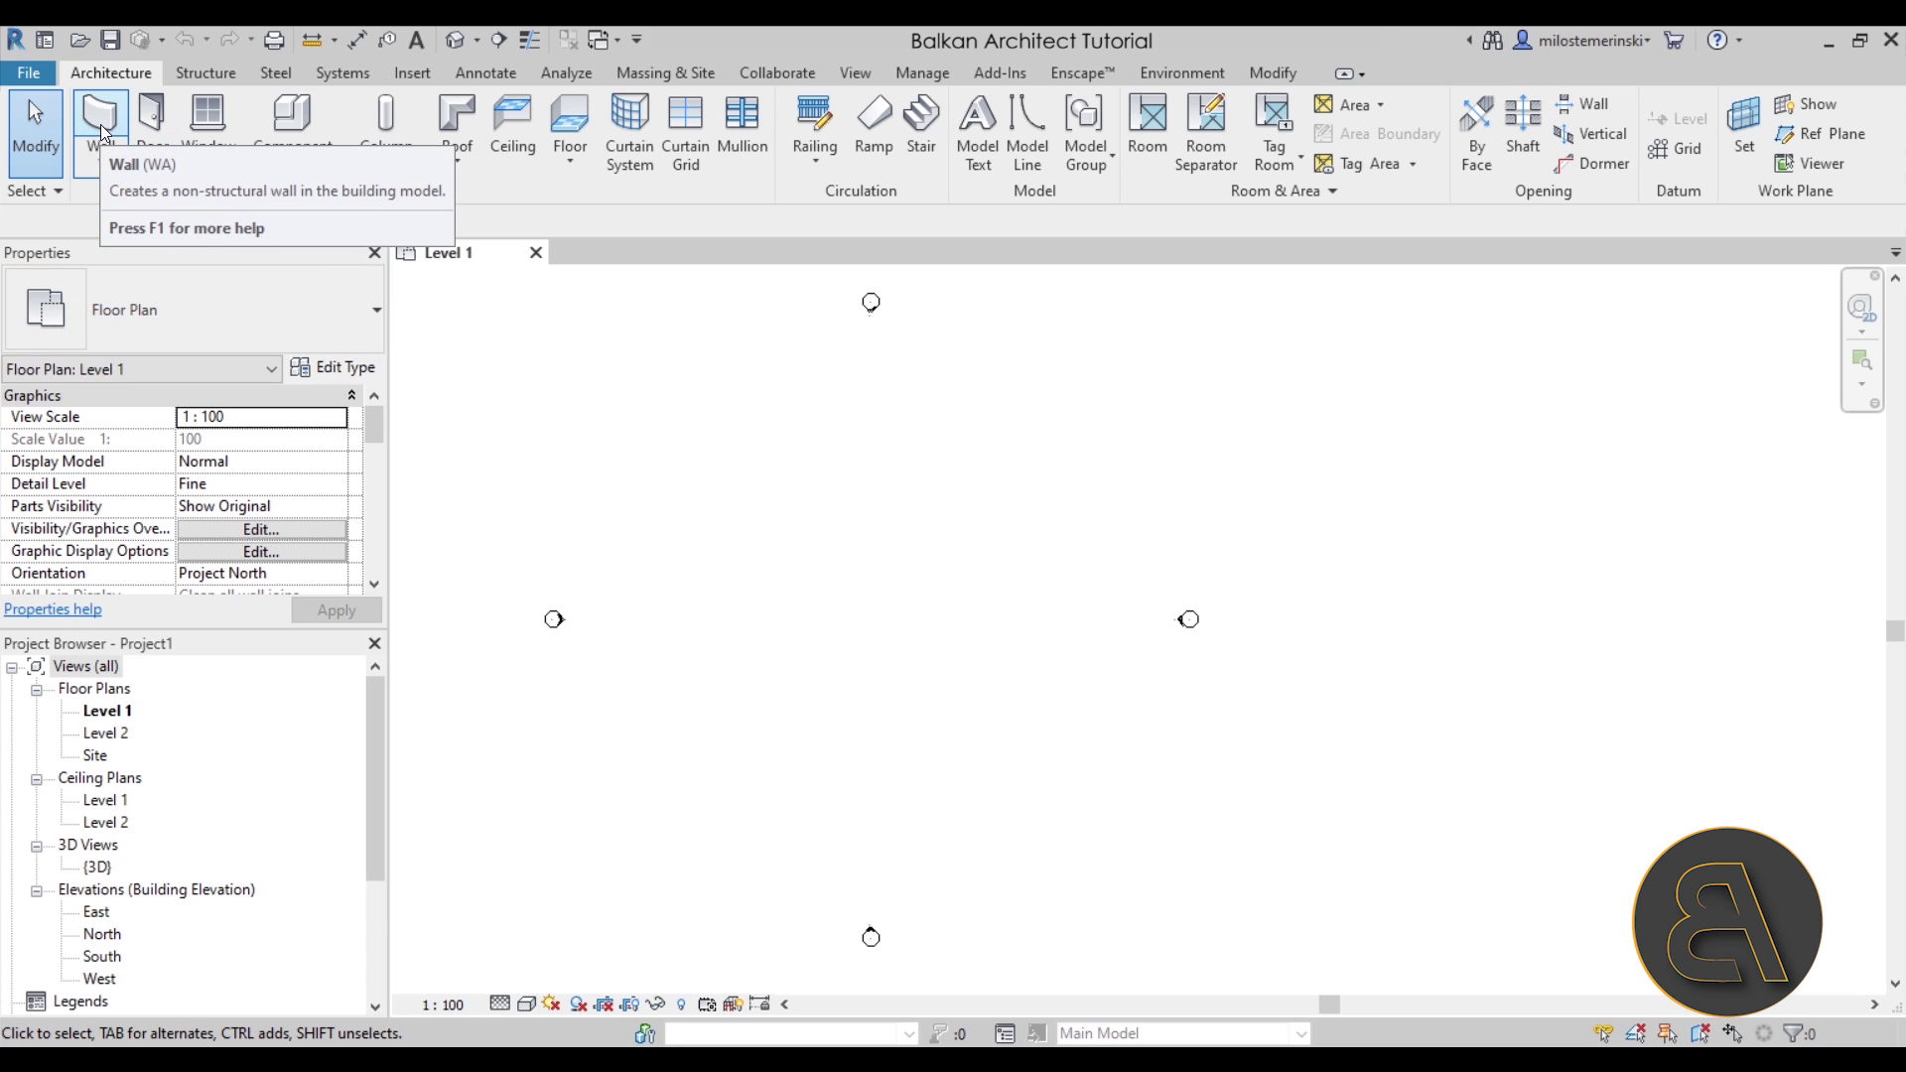
{"action": "key", "text": "w"}
{"action": "key", "text": "a"}
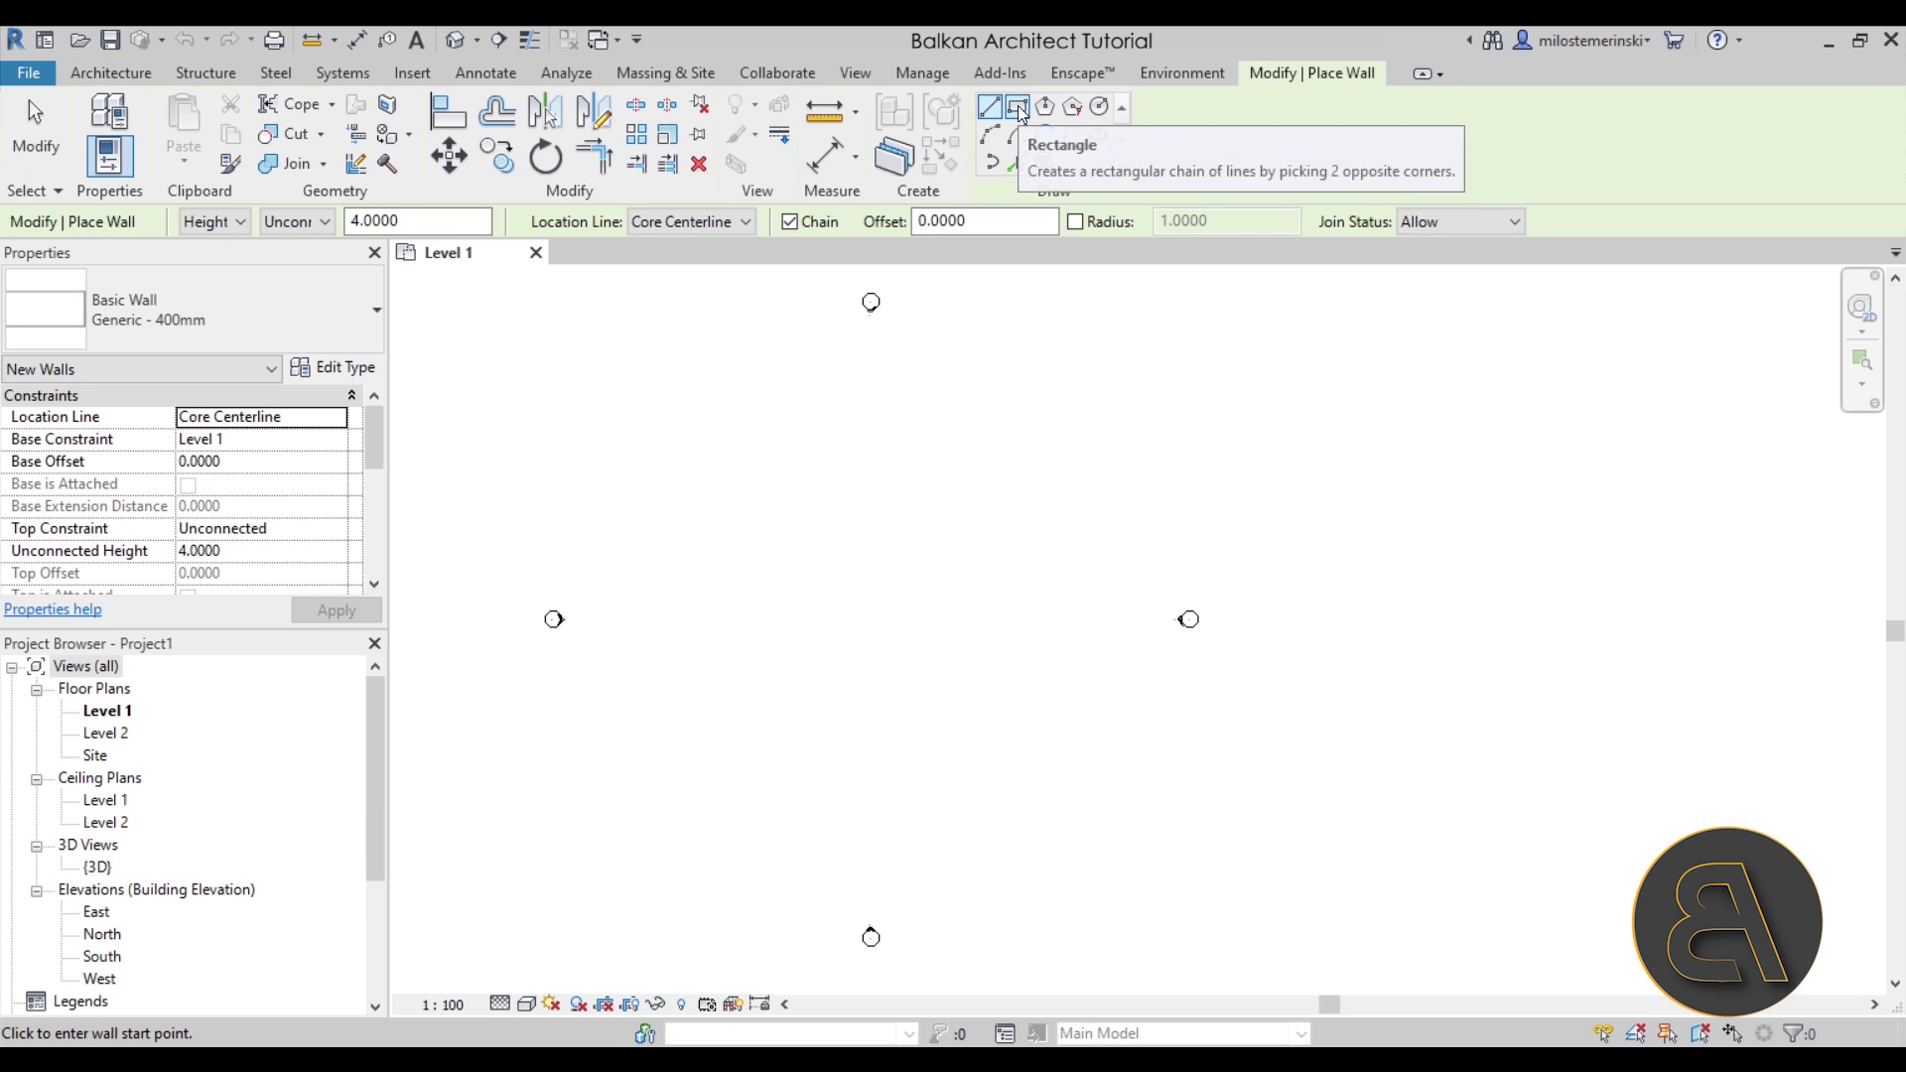
{"action": "left_click", "coordinate": [1019, 109]}
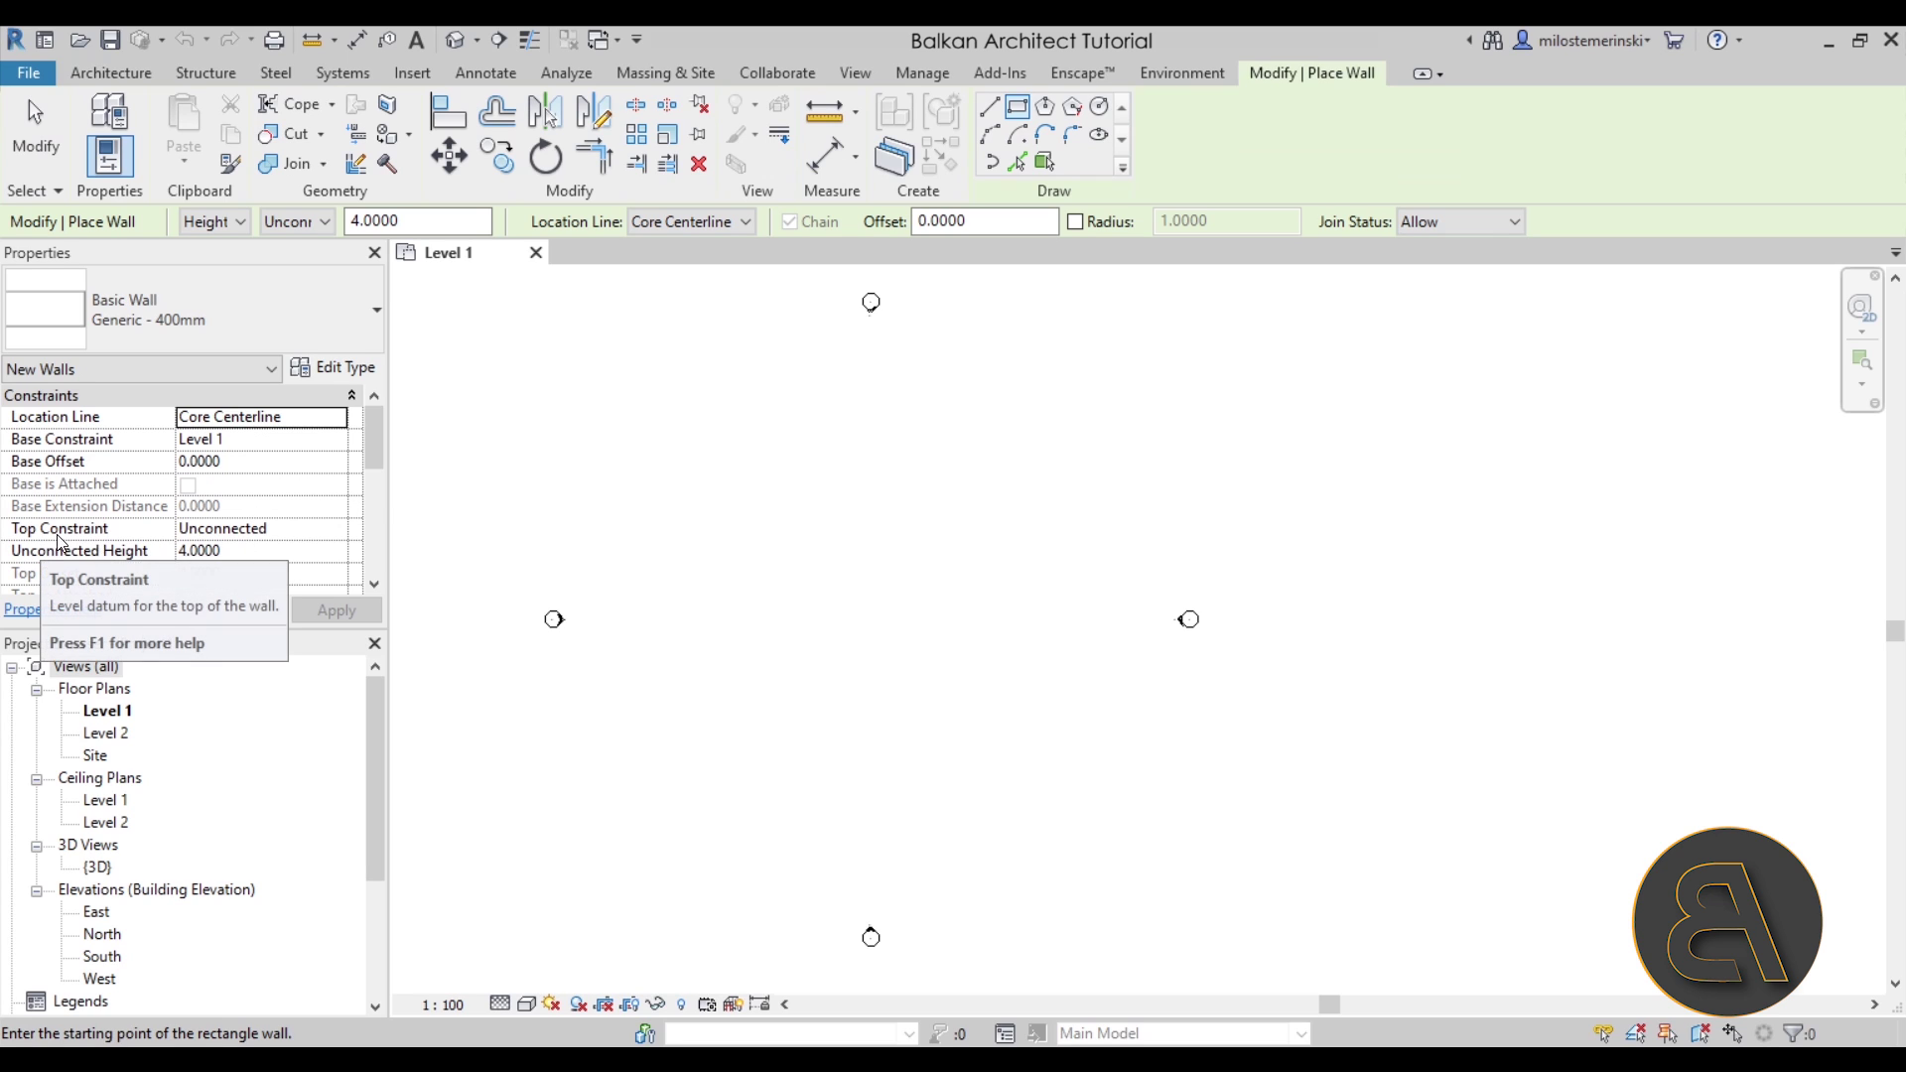
{"action": "left_click", "coordinate": [333, 531]}
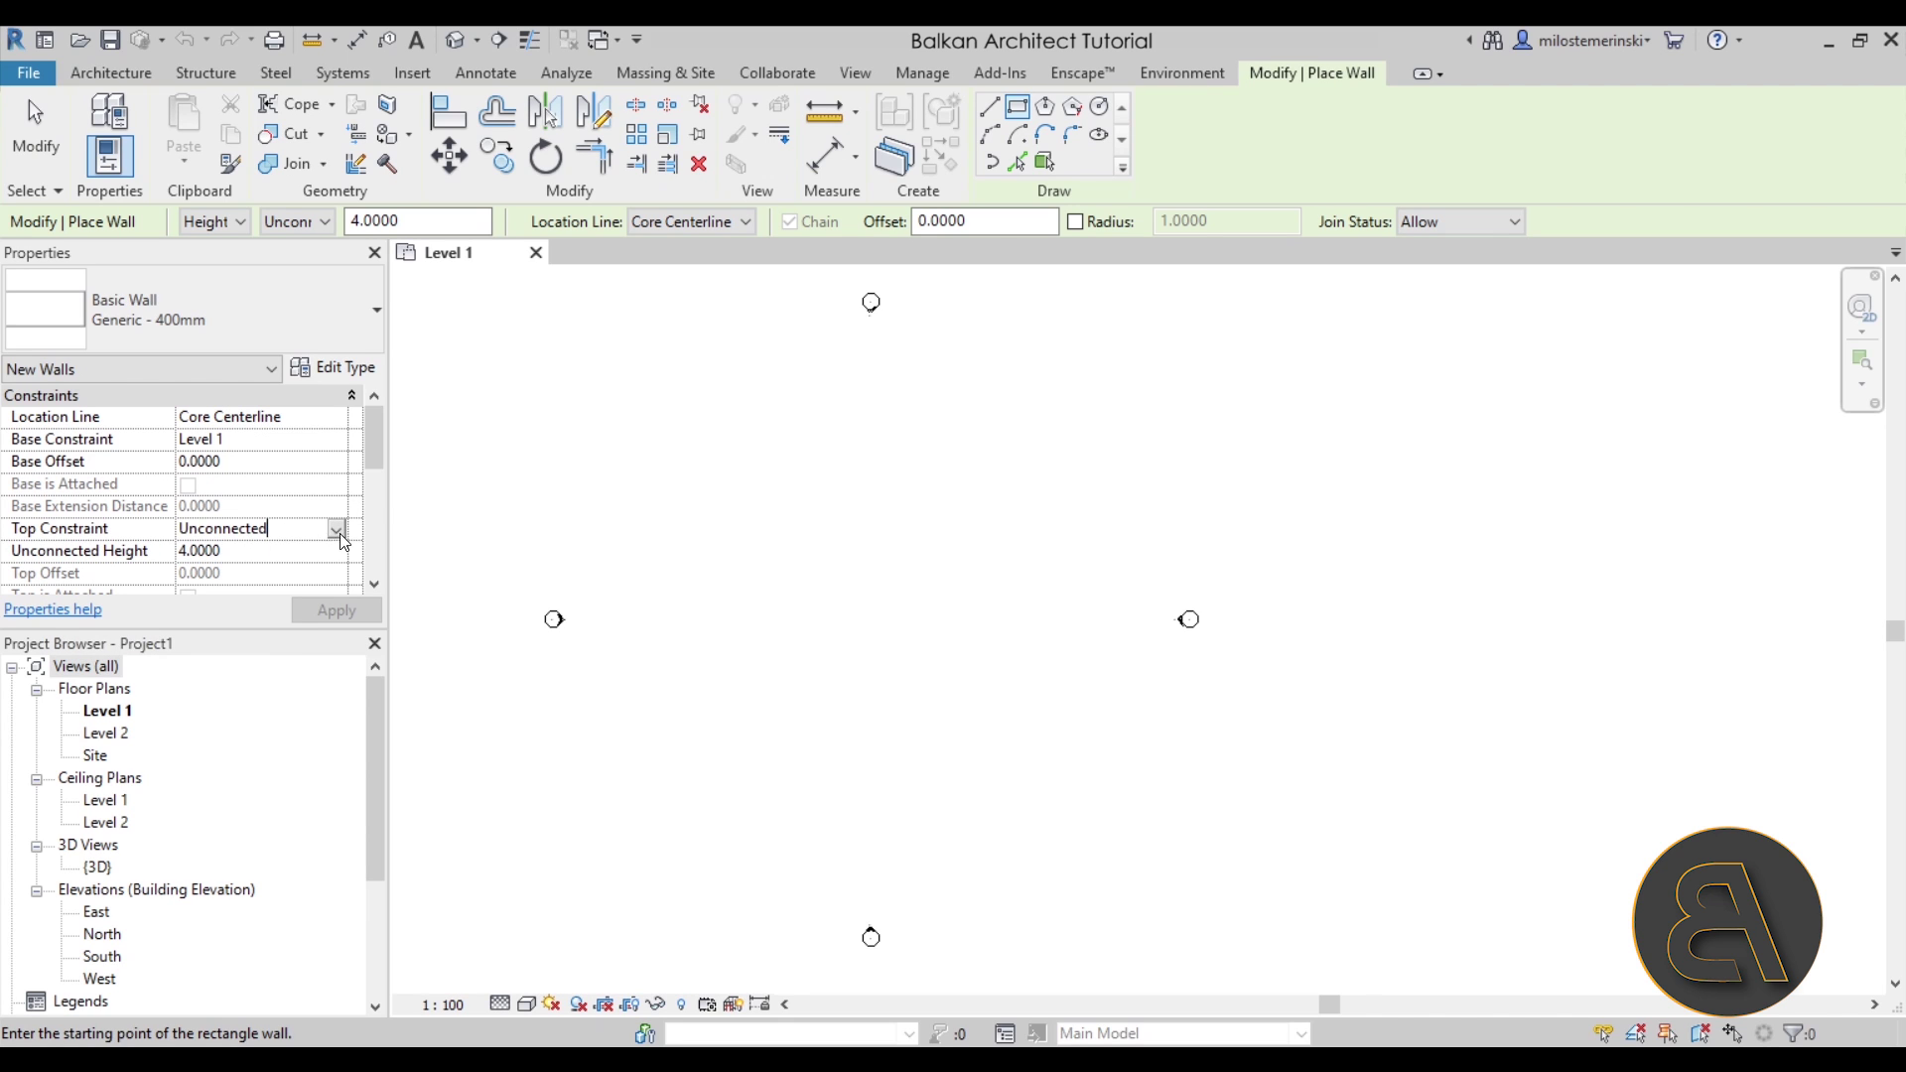
{"action": "left_click", "coordinate": [337, 530]}
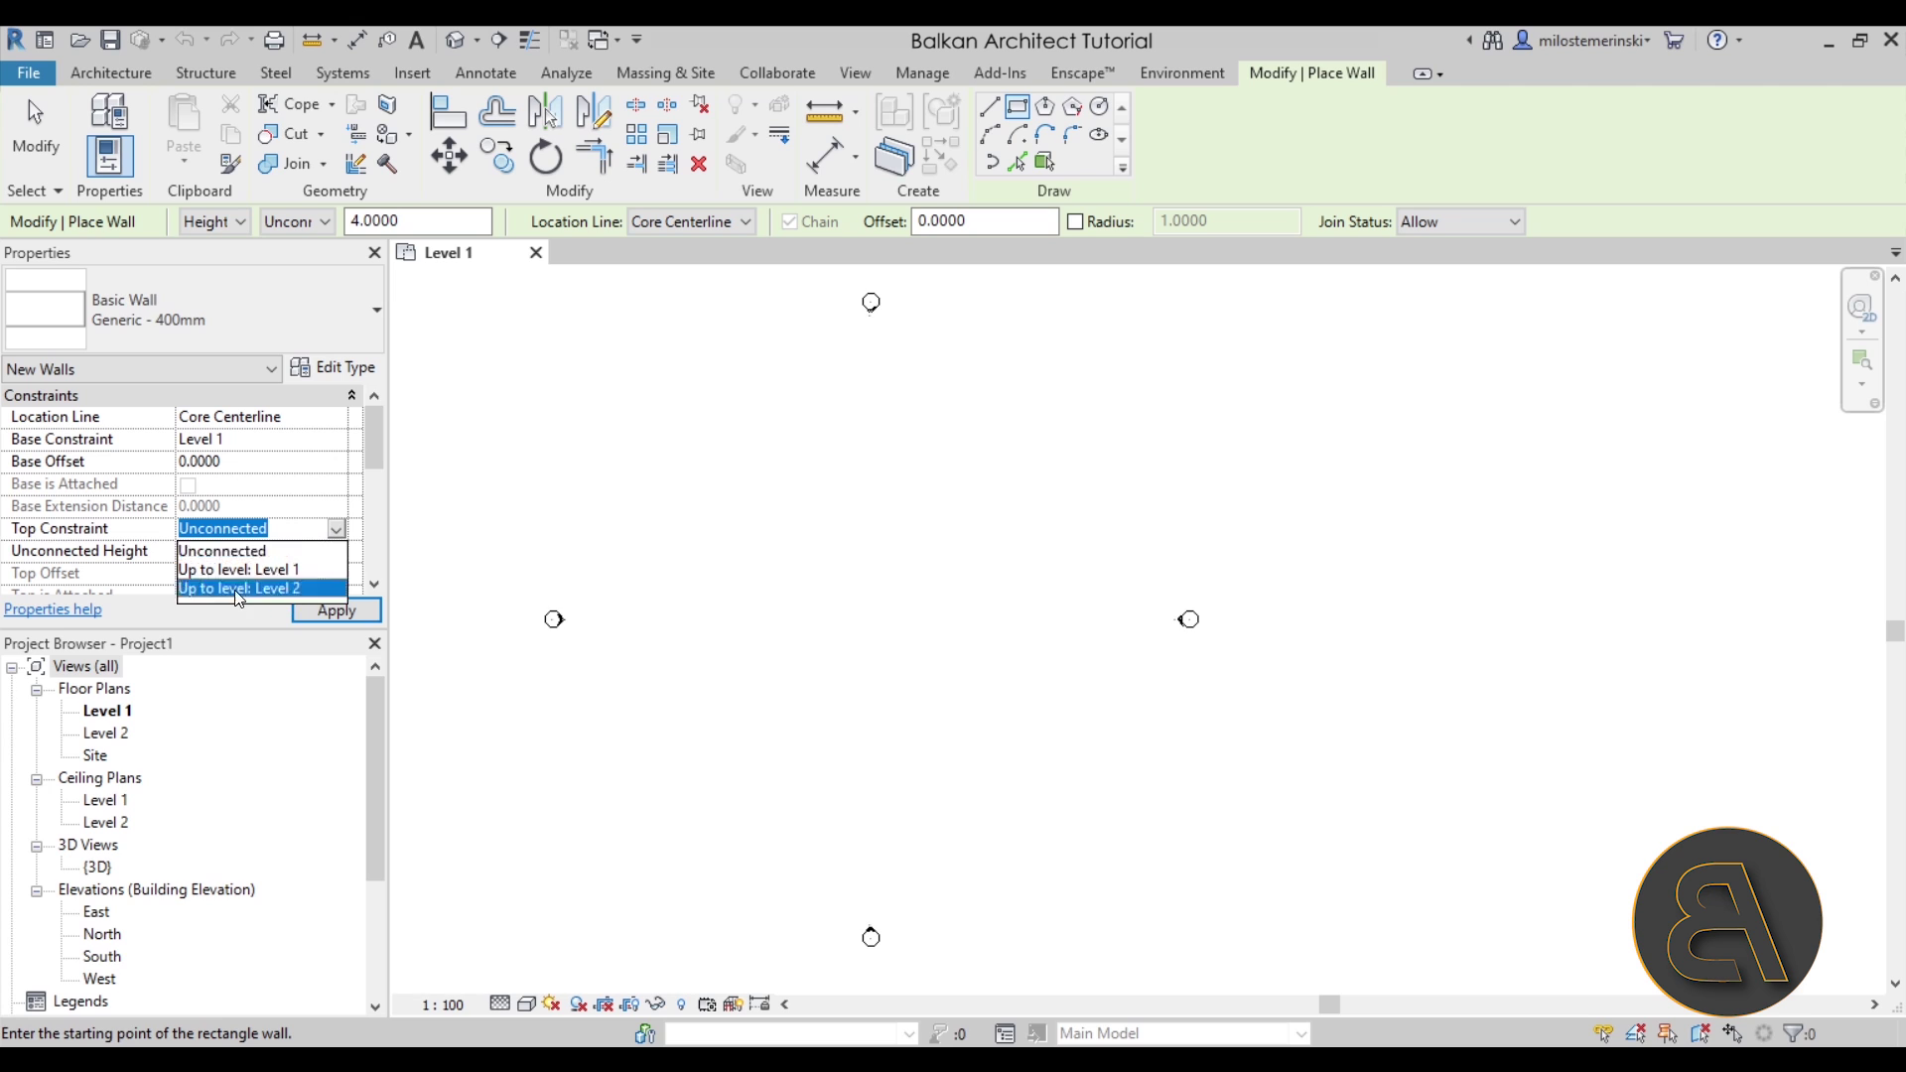
{"action": "left_click", "coordinate": [288, 587]}
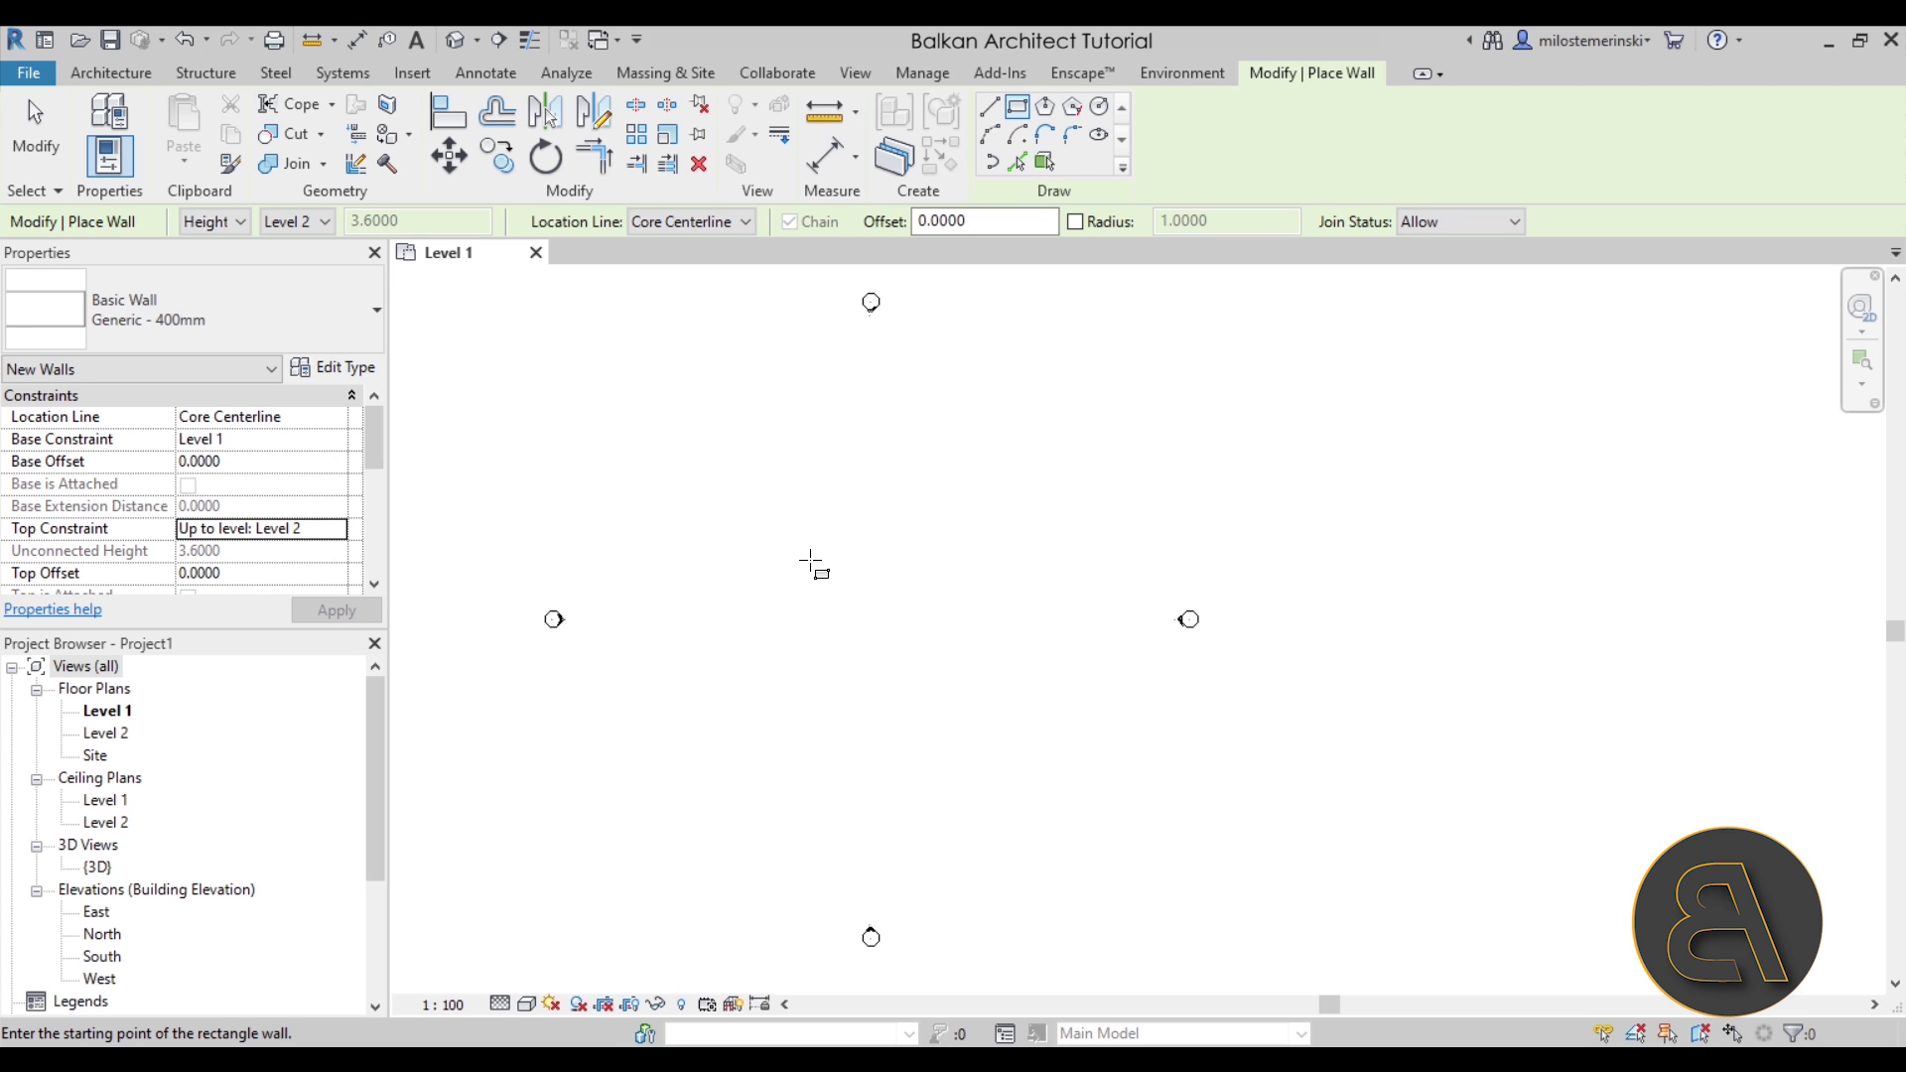
{"action": "left_click", "coordinate": [817, 547]}
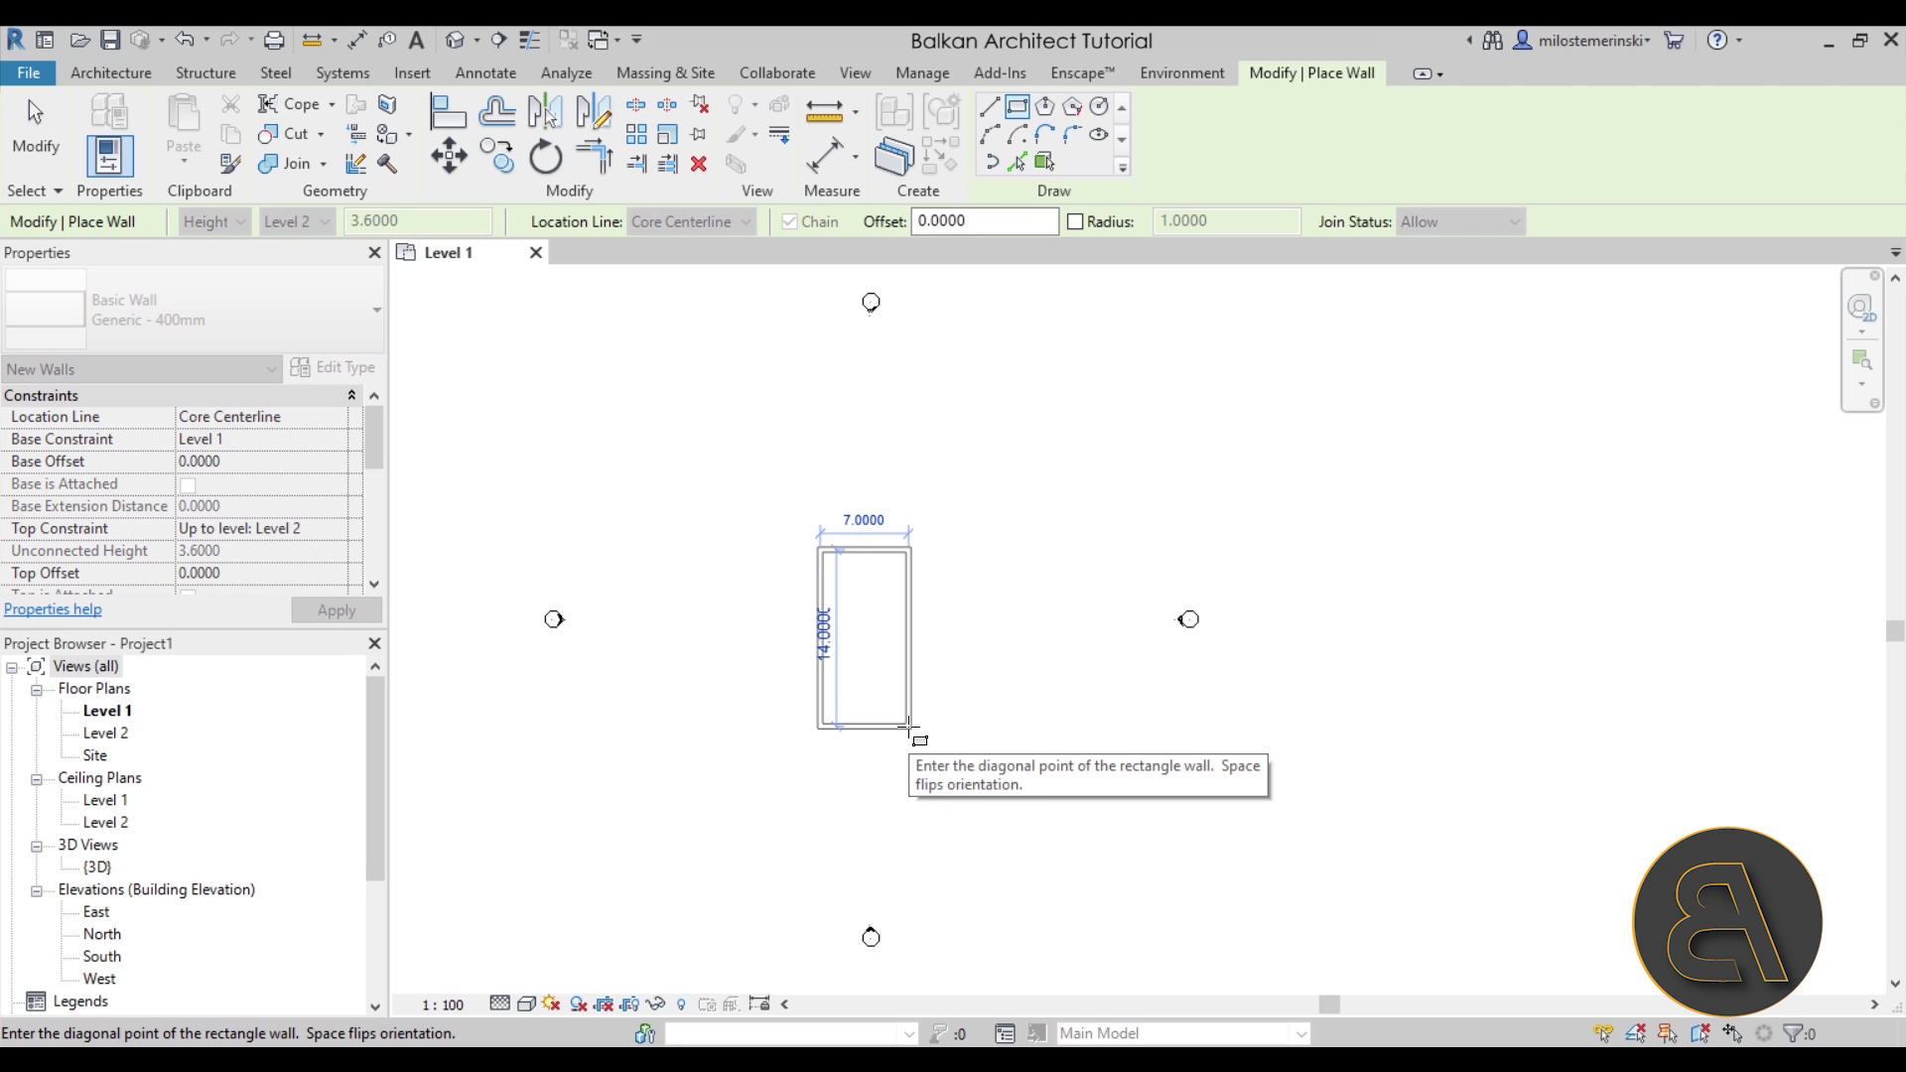
{"action": "left_click", "coordinate": [909, 725]}
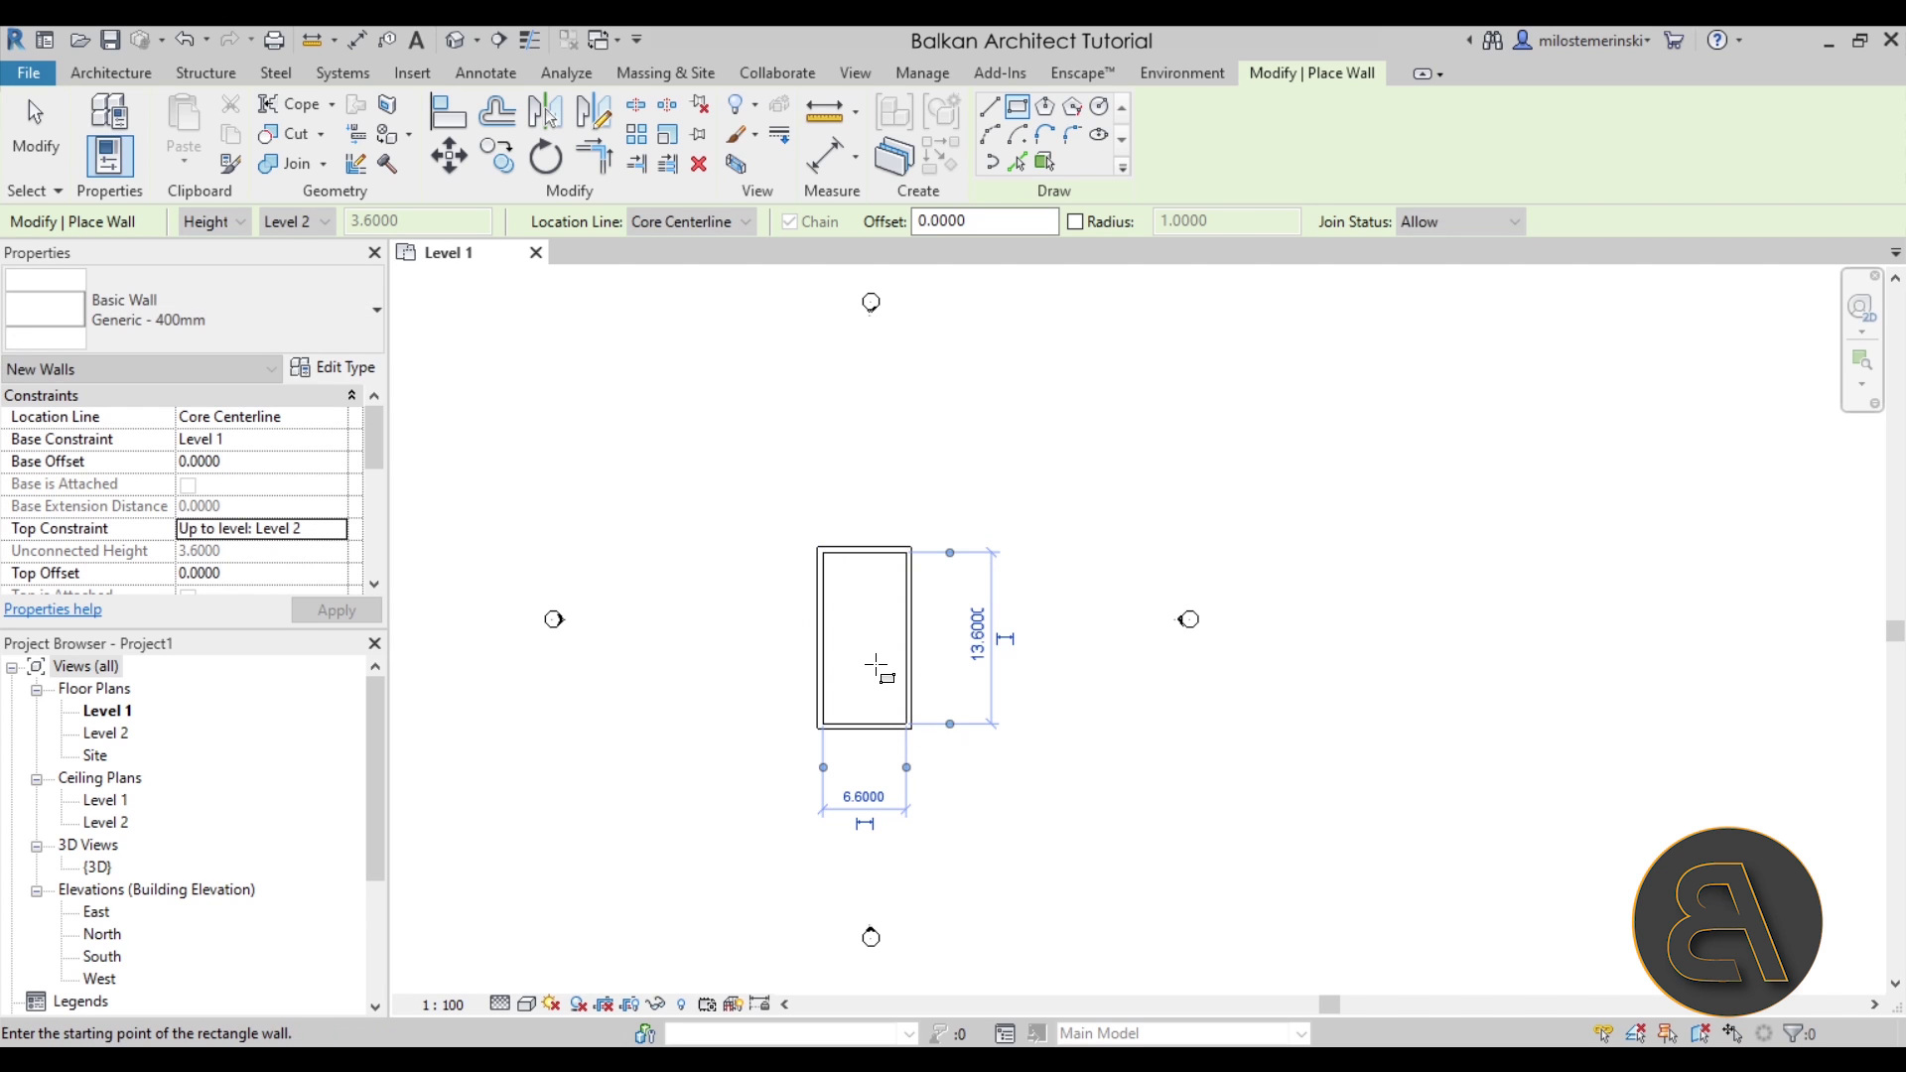
{"action": "key", "text": "Escape"}
{"action": "key", "text": "Escape"}
Open the default 3D view and inspect the rectangular walls
{"action": "scroll", "coordinate": [886, 670], "scroll_direction": "down", "scroll_amount": 1}
{"action": "middle_click_drag", "start_coordinate": [886, 670], "coordinate": [901, 608]}
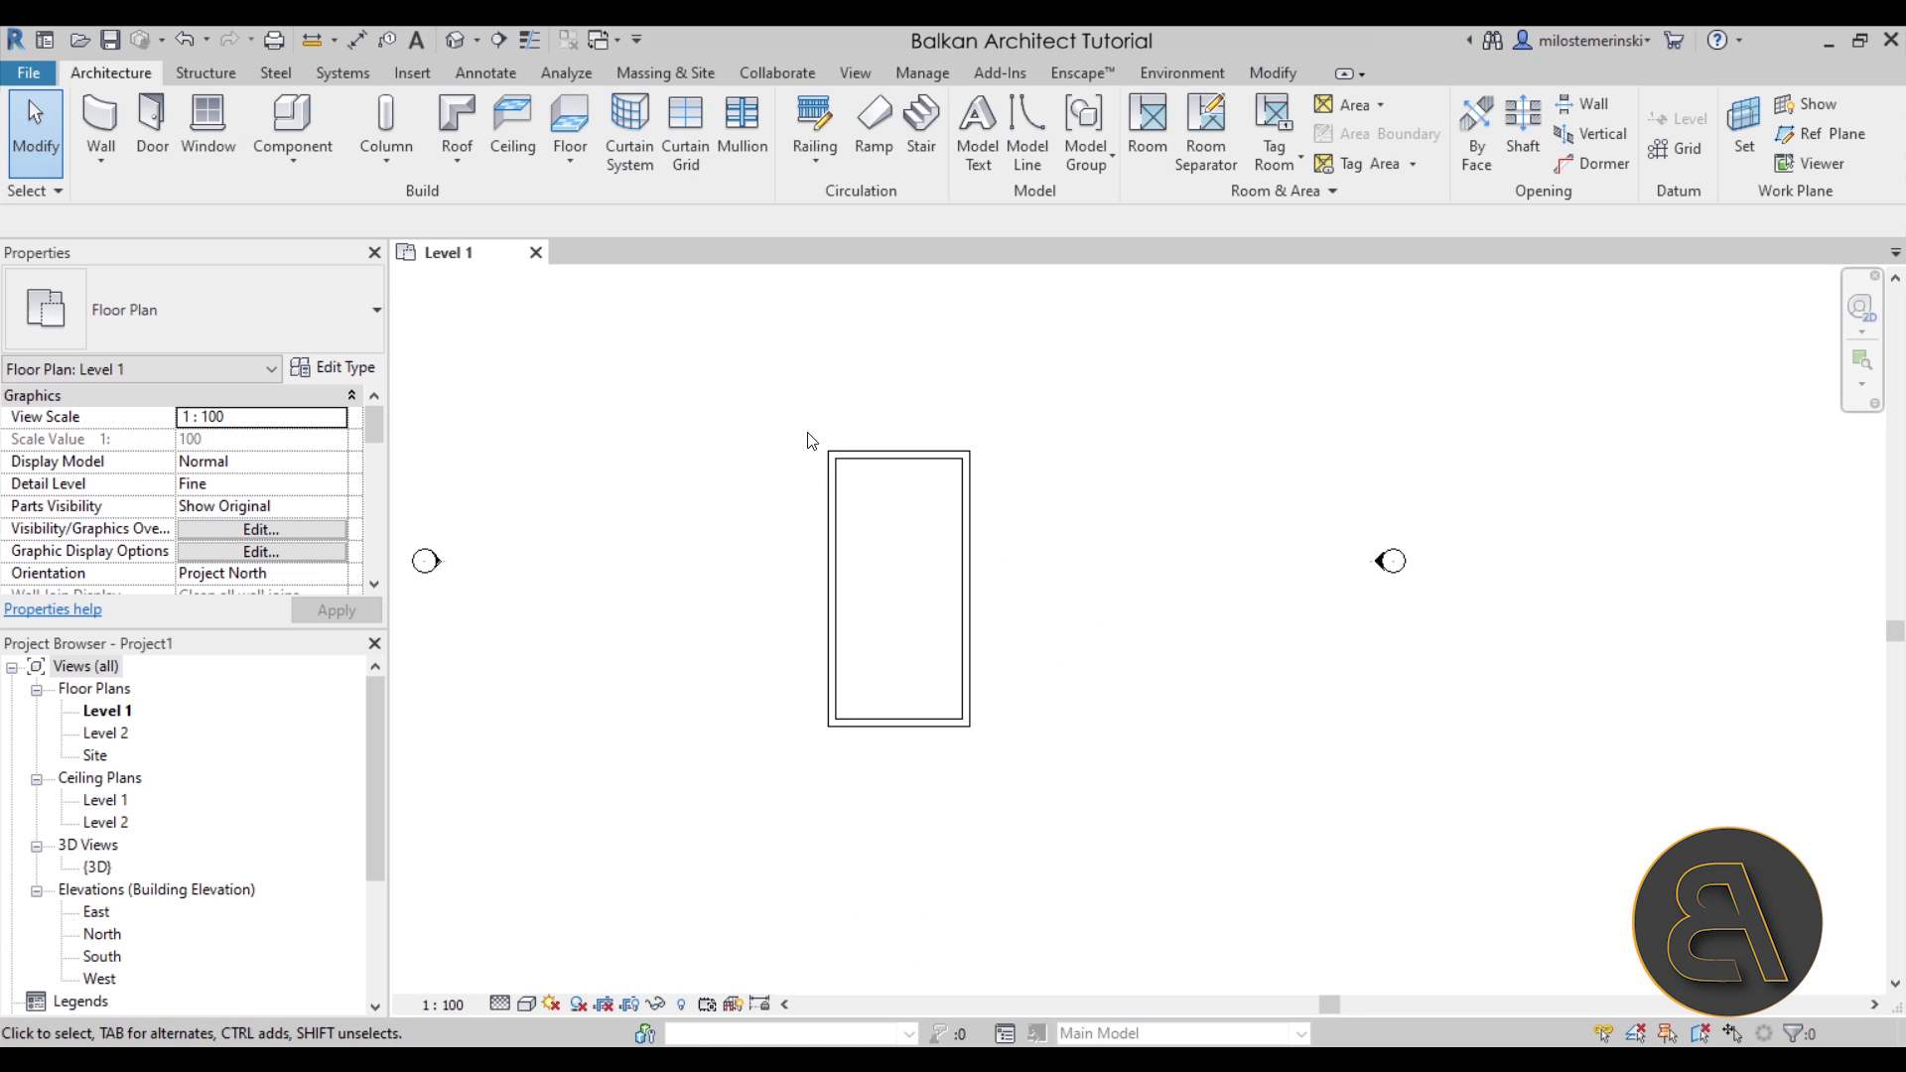
{"action": "left_click", "coordinate": [456, 40]}
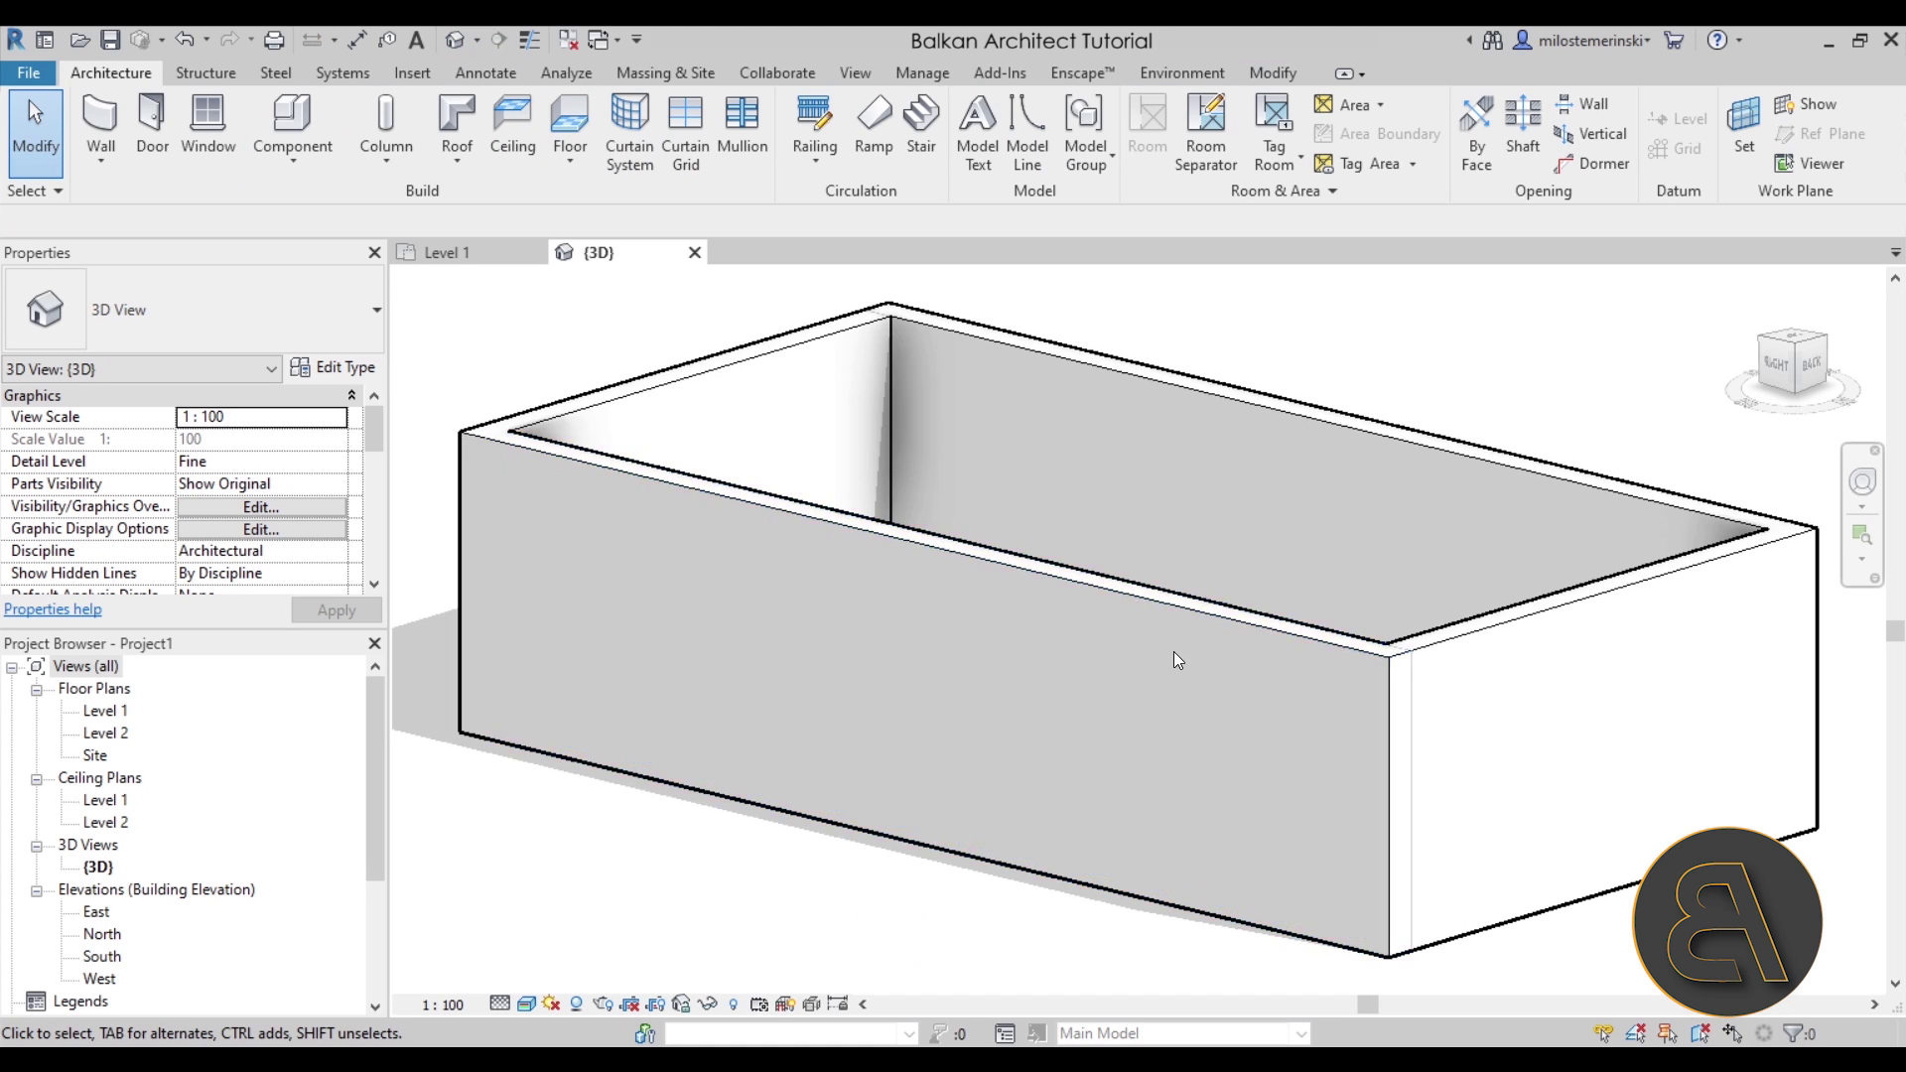
{"action": "scroll", "coordinate": [1175, 657], "scroll_direction": "down", "scroll_amount": 4}
{"action": "scroll", "coordinate": [1390, 789], "scroll_direction": "up", "scroll_amount": 2}
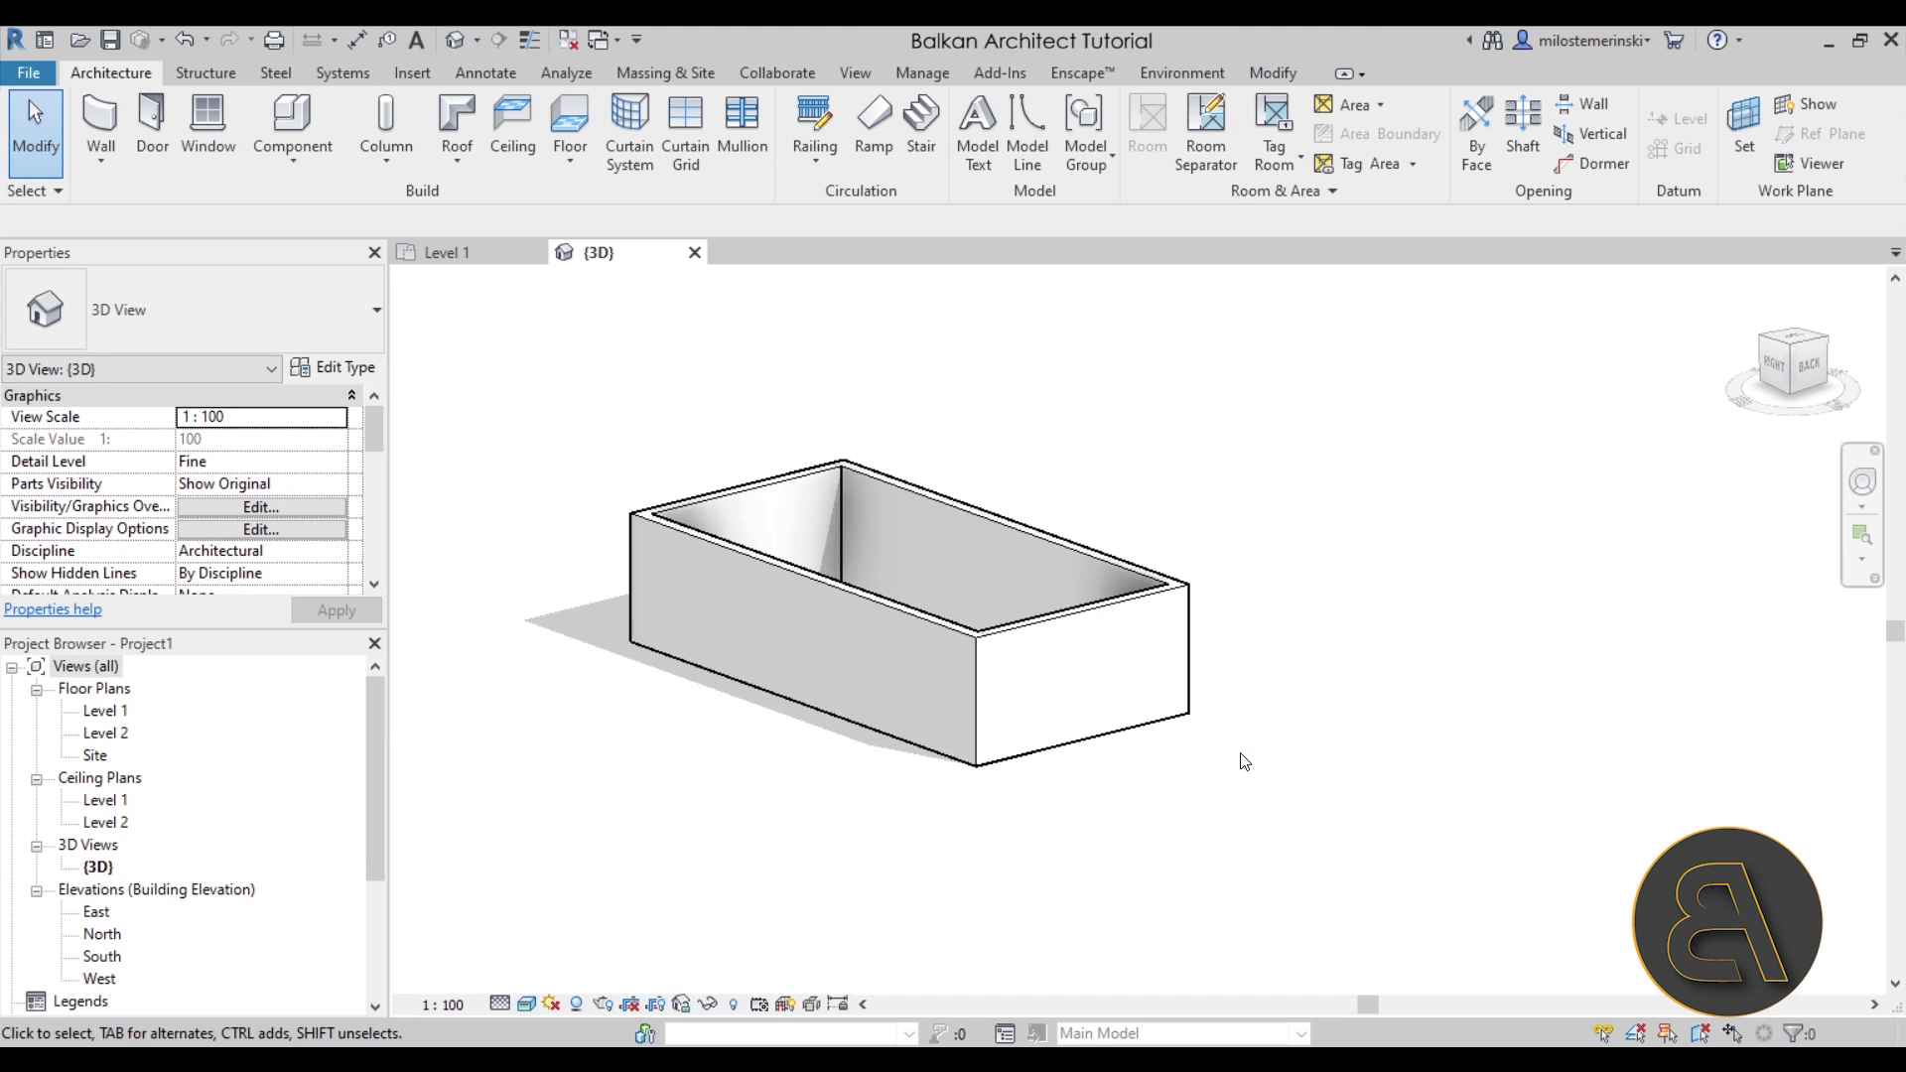
{"action": "scroll", "coordinate": [868, 565], "scroll_direction": "up", "scroll_amount": 1}
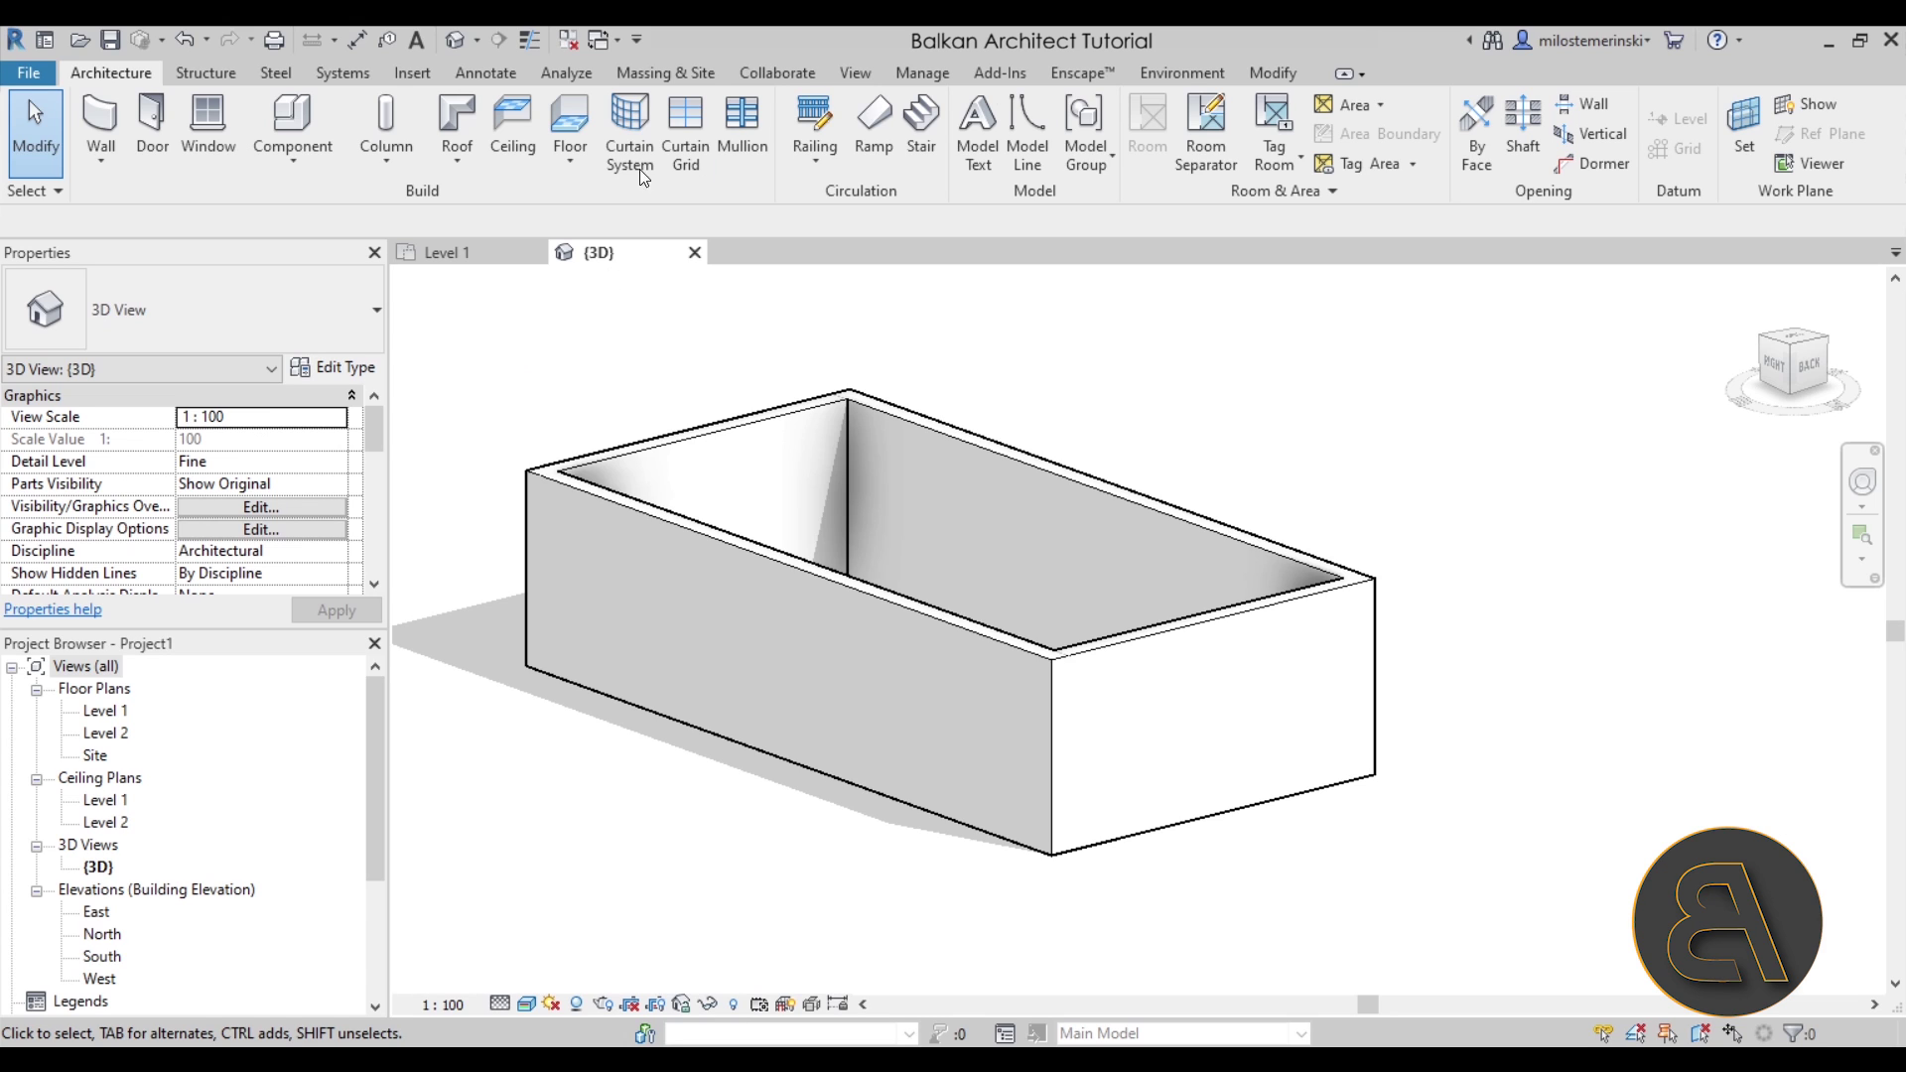
Turn on Show Mass Form and Floors and start an in-place mass named Roof
{"action": "left_click", "coordinate": [695, 77]}
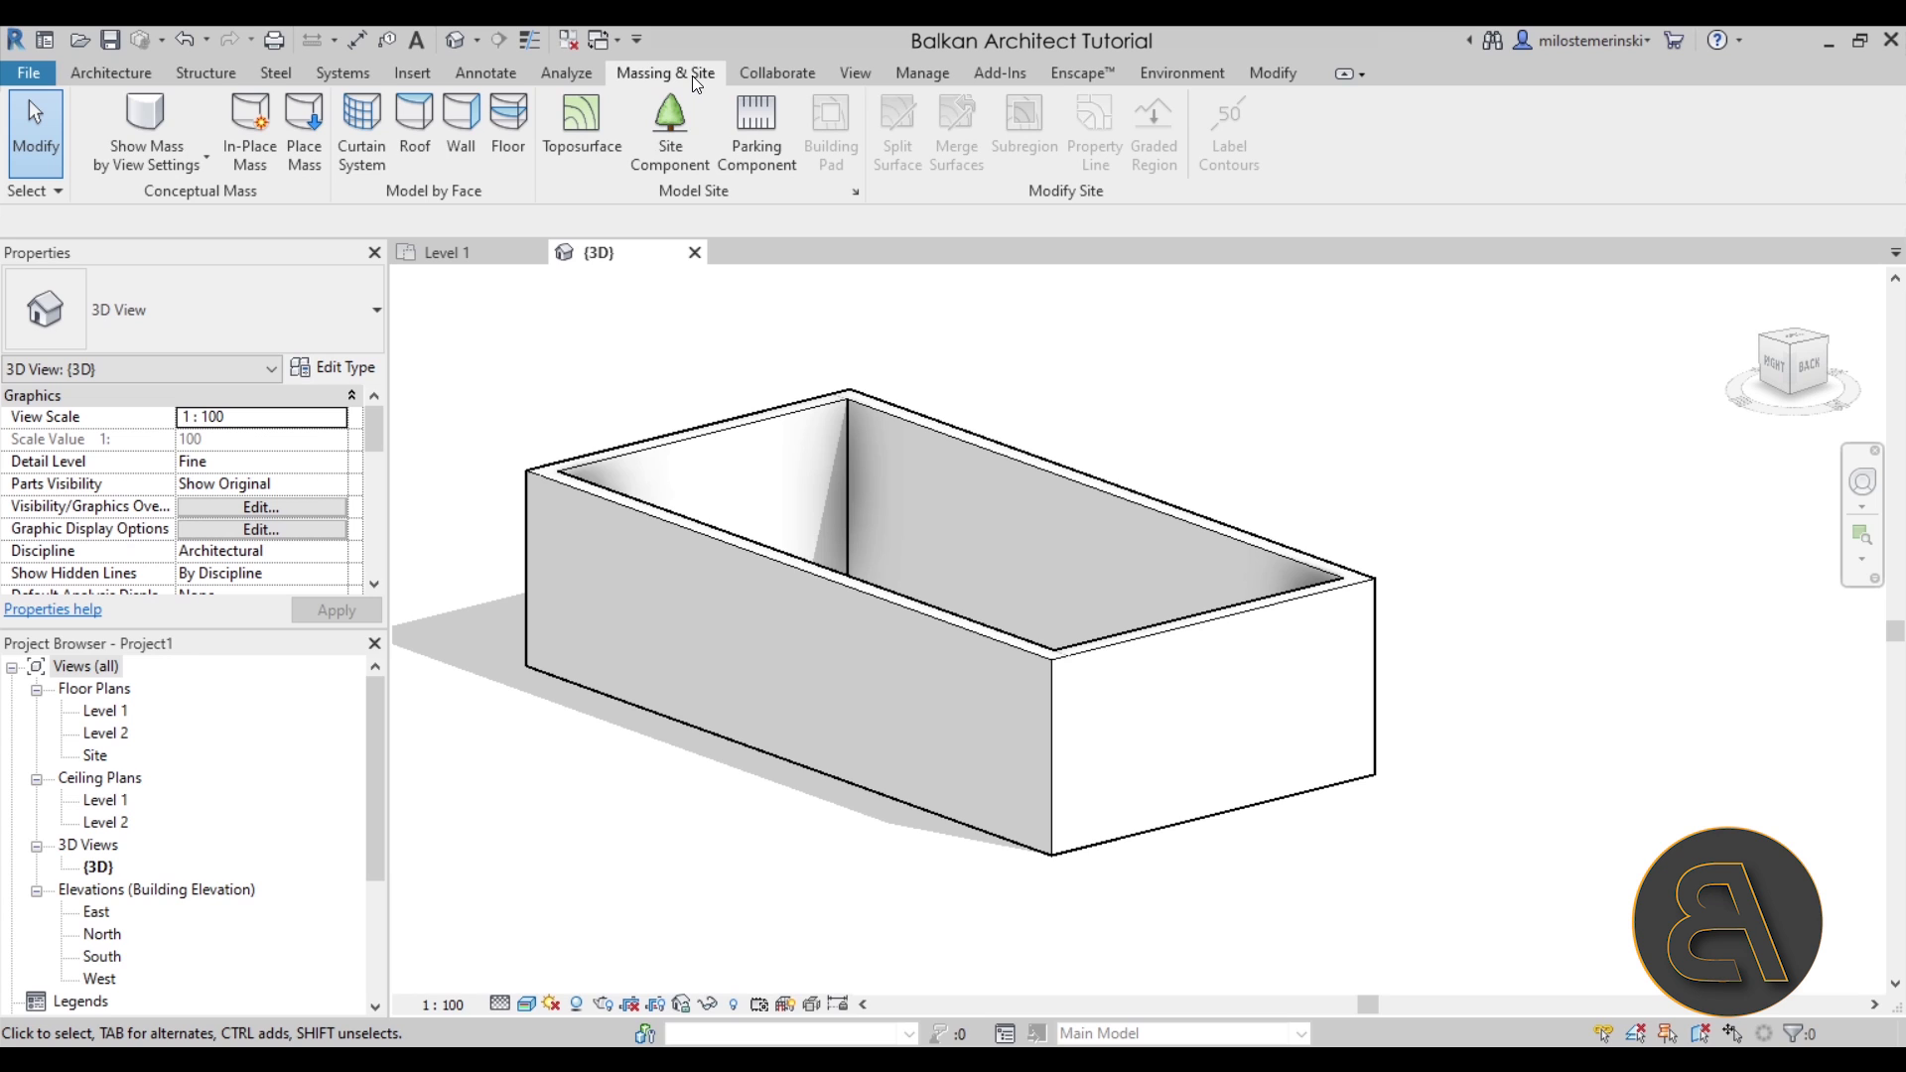
{"action": "left_click", "coordinate": [134, 134]}
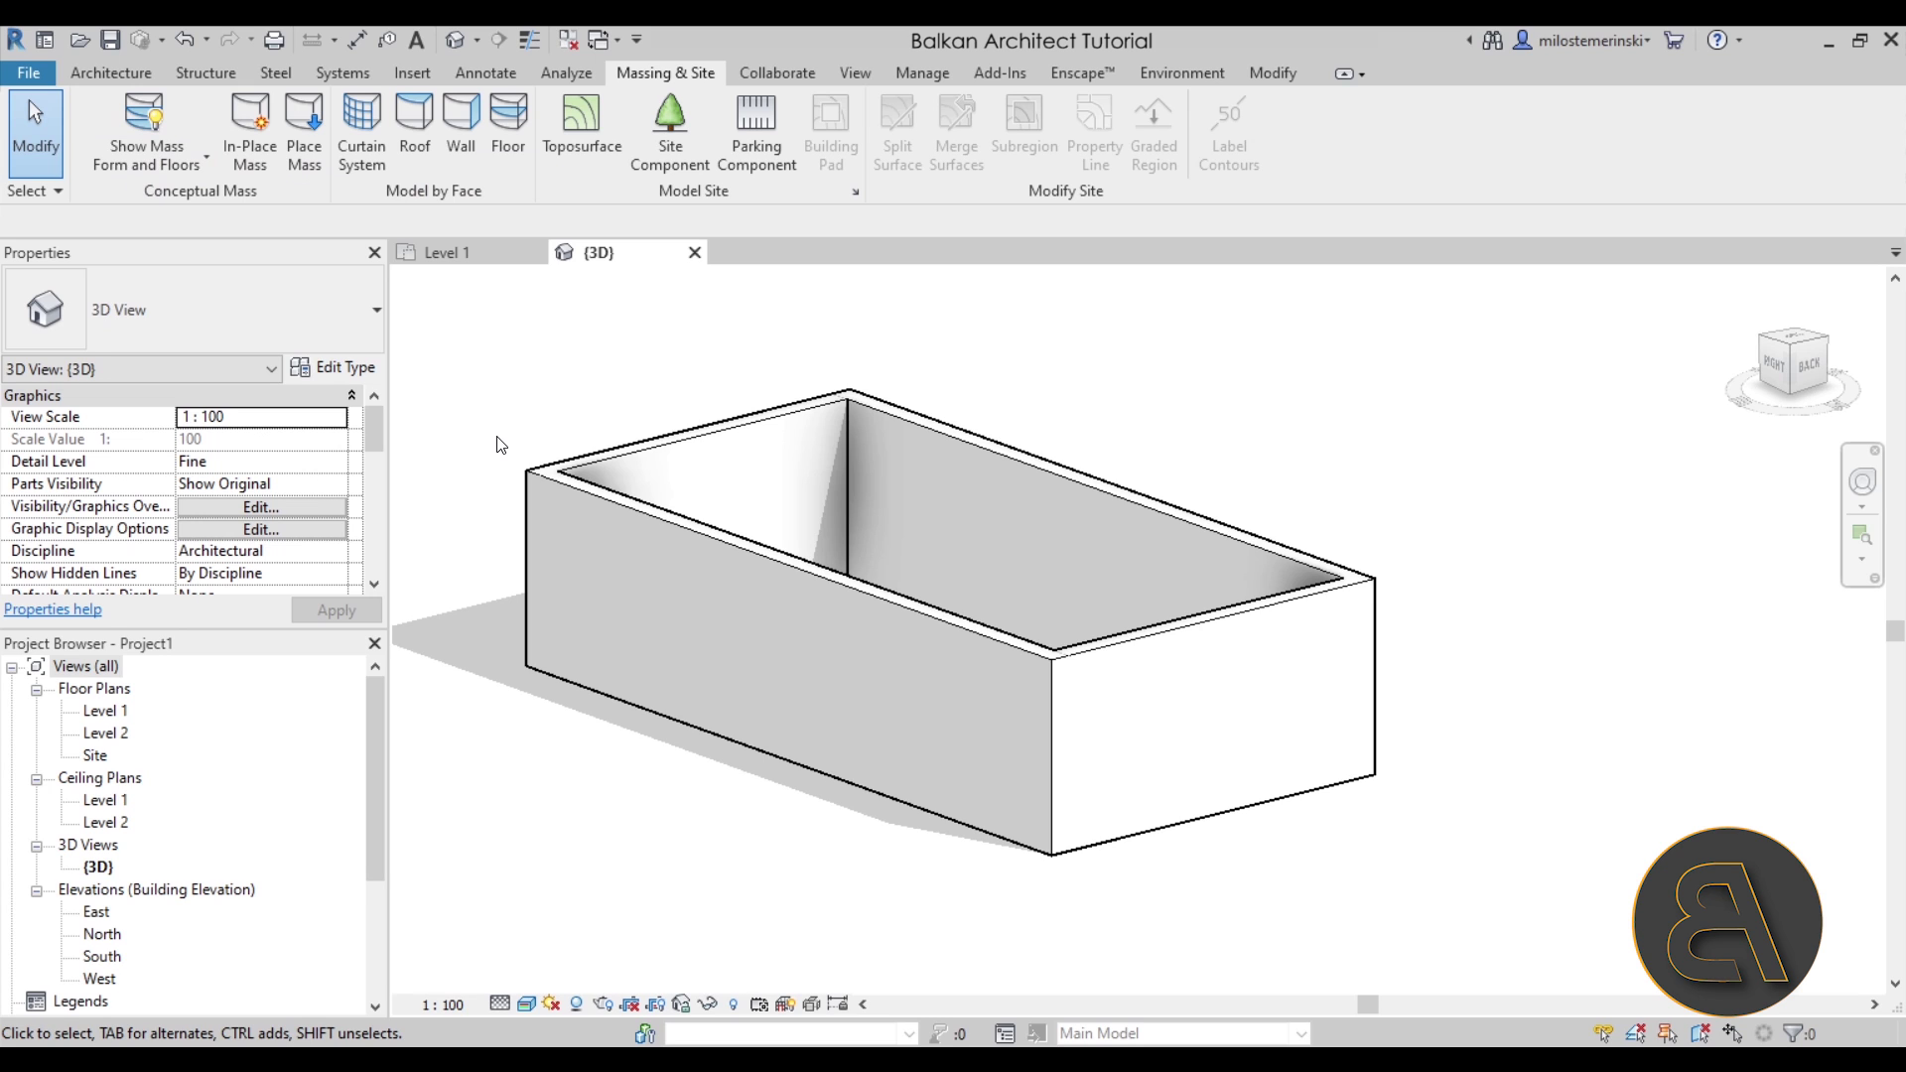
{"action": "left_click", "coordinate": [254, 149]}
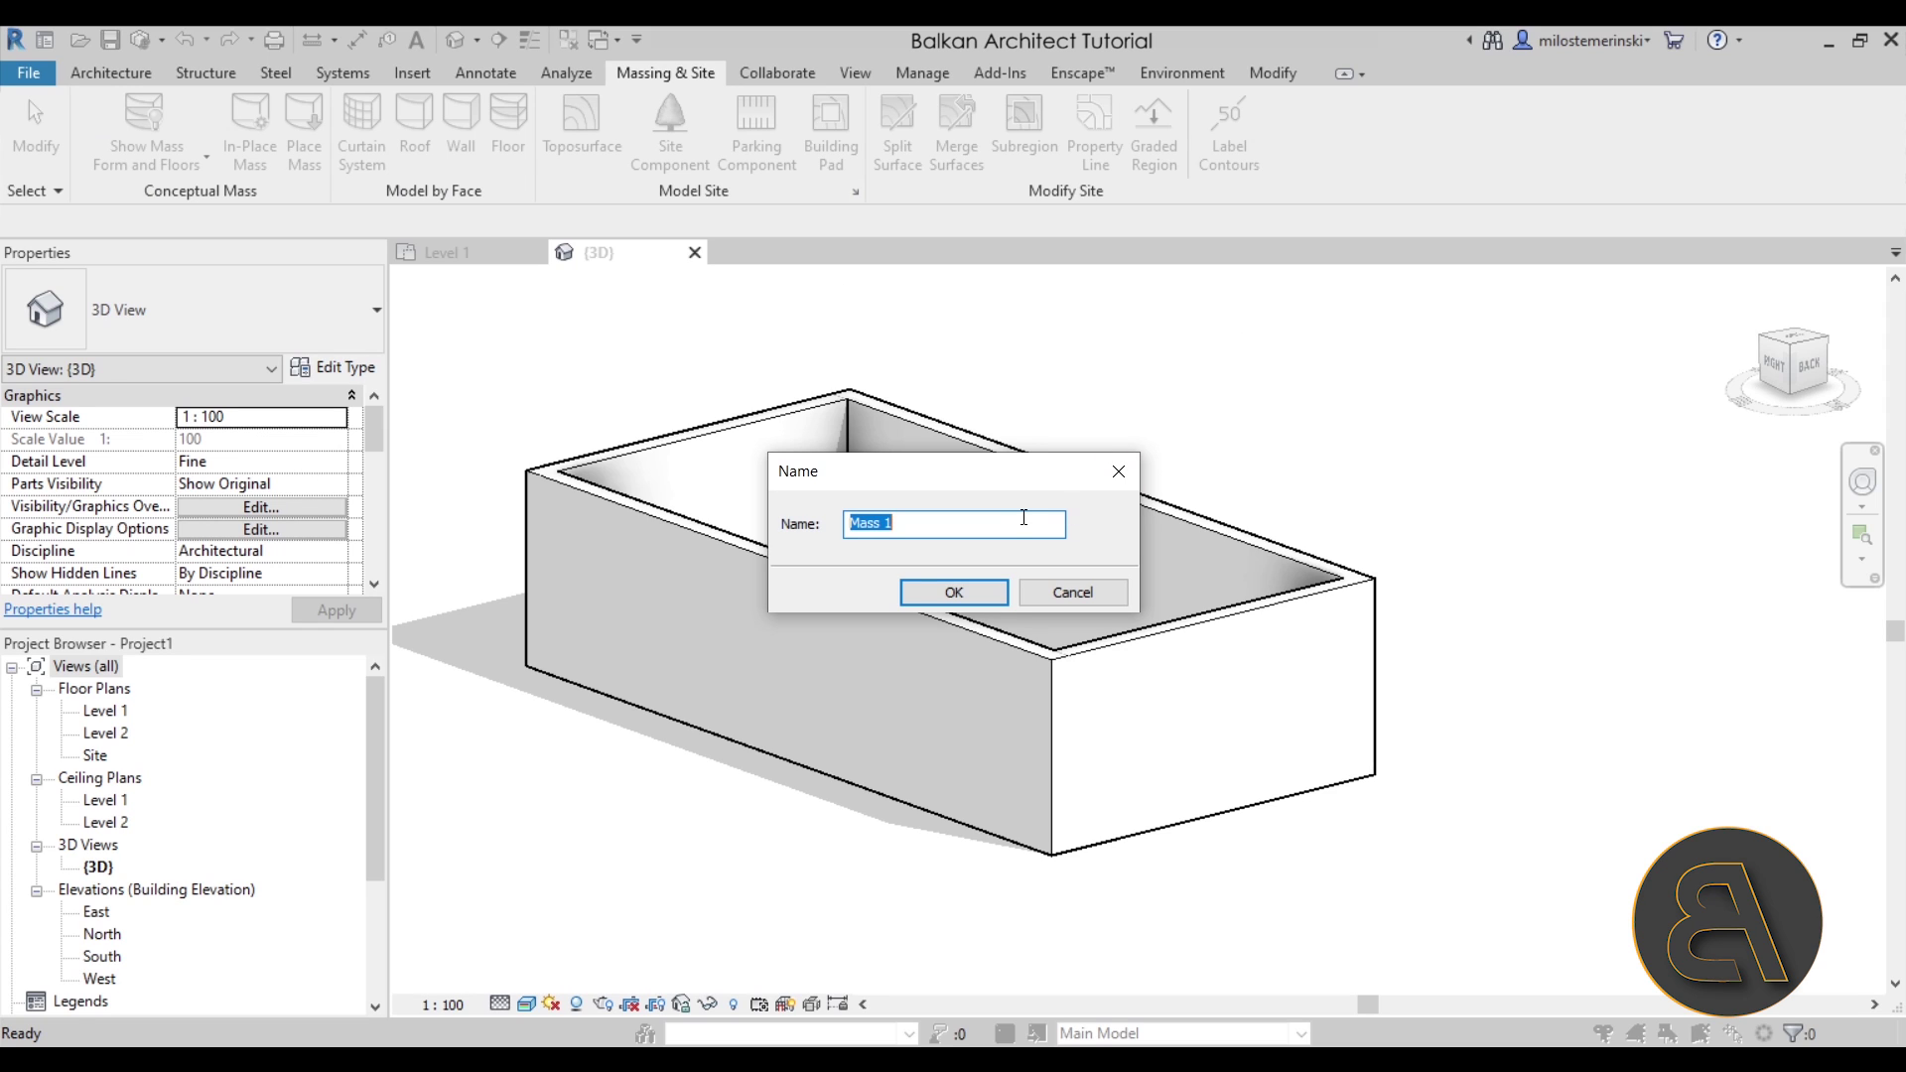
{"action": "type", "text": "Roof"}
{"action": "key", "text": "Return"}
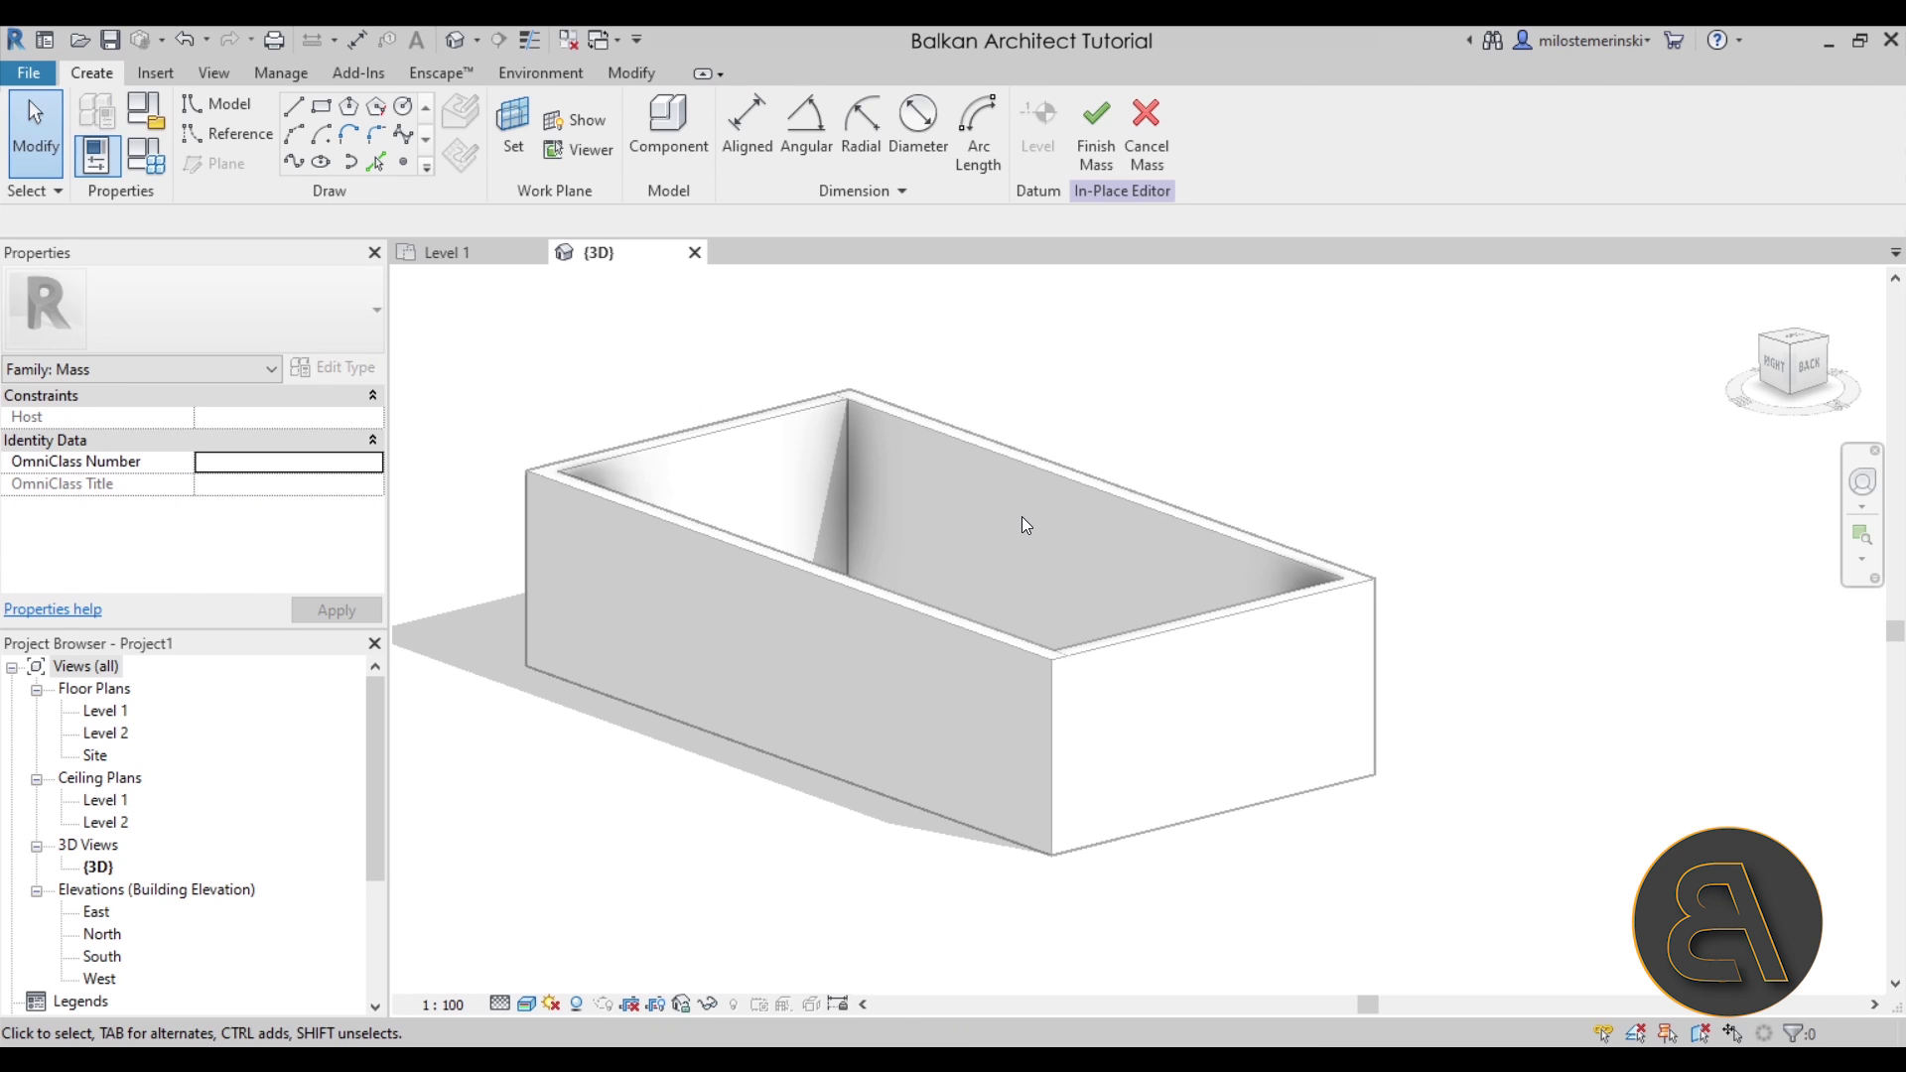
Open the East elevation to work on the long side of the building
{"action": "scroll", "coordinate": [1025, 525], "scroll_direction": "down", "scroll_amount": 2}
{"action": "middle_click_drag", "start_coordinate": [1017, 472], "coordinate": [991, 629]}
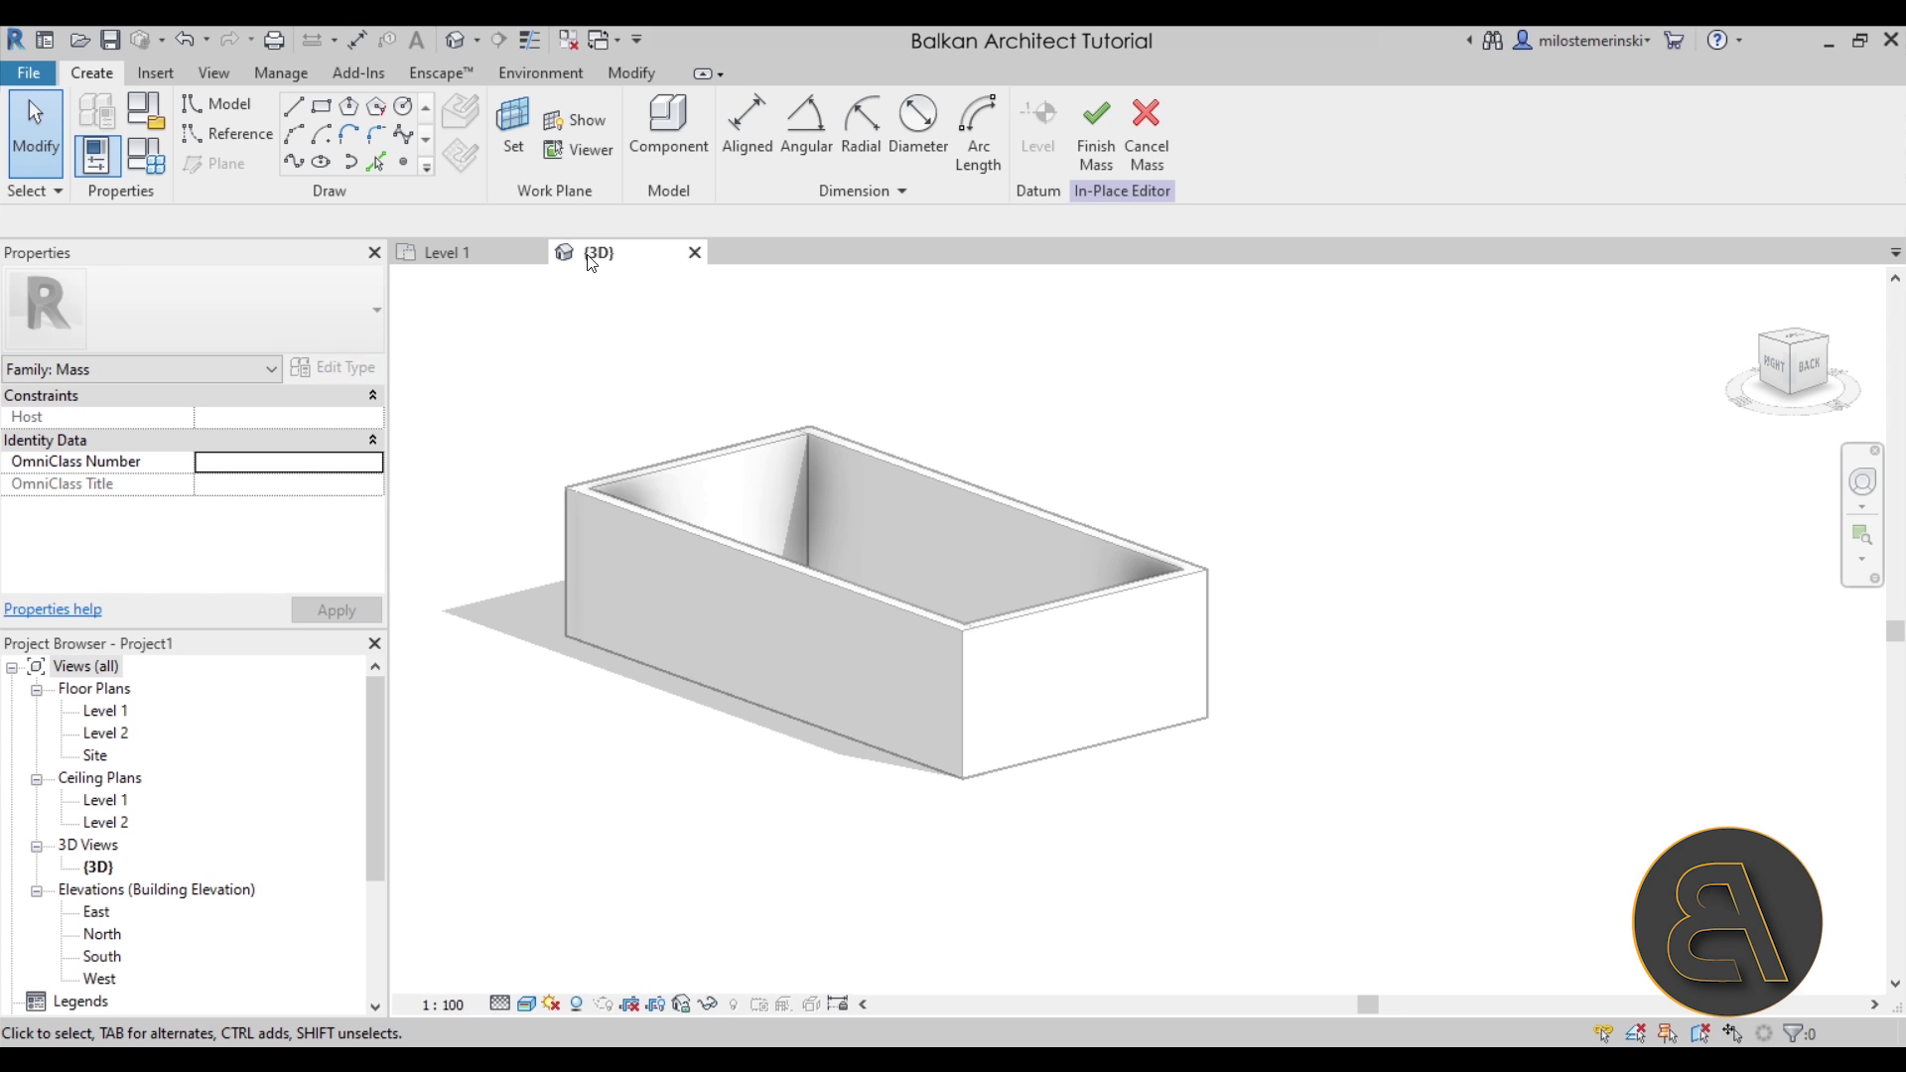
{"action": "left_click", "coordinate": [446, 252]}
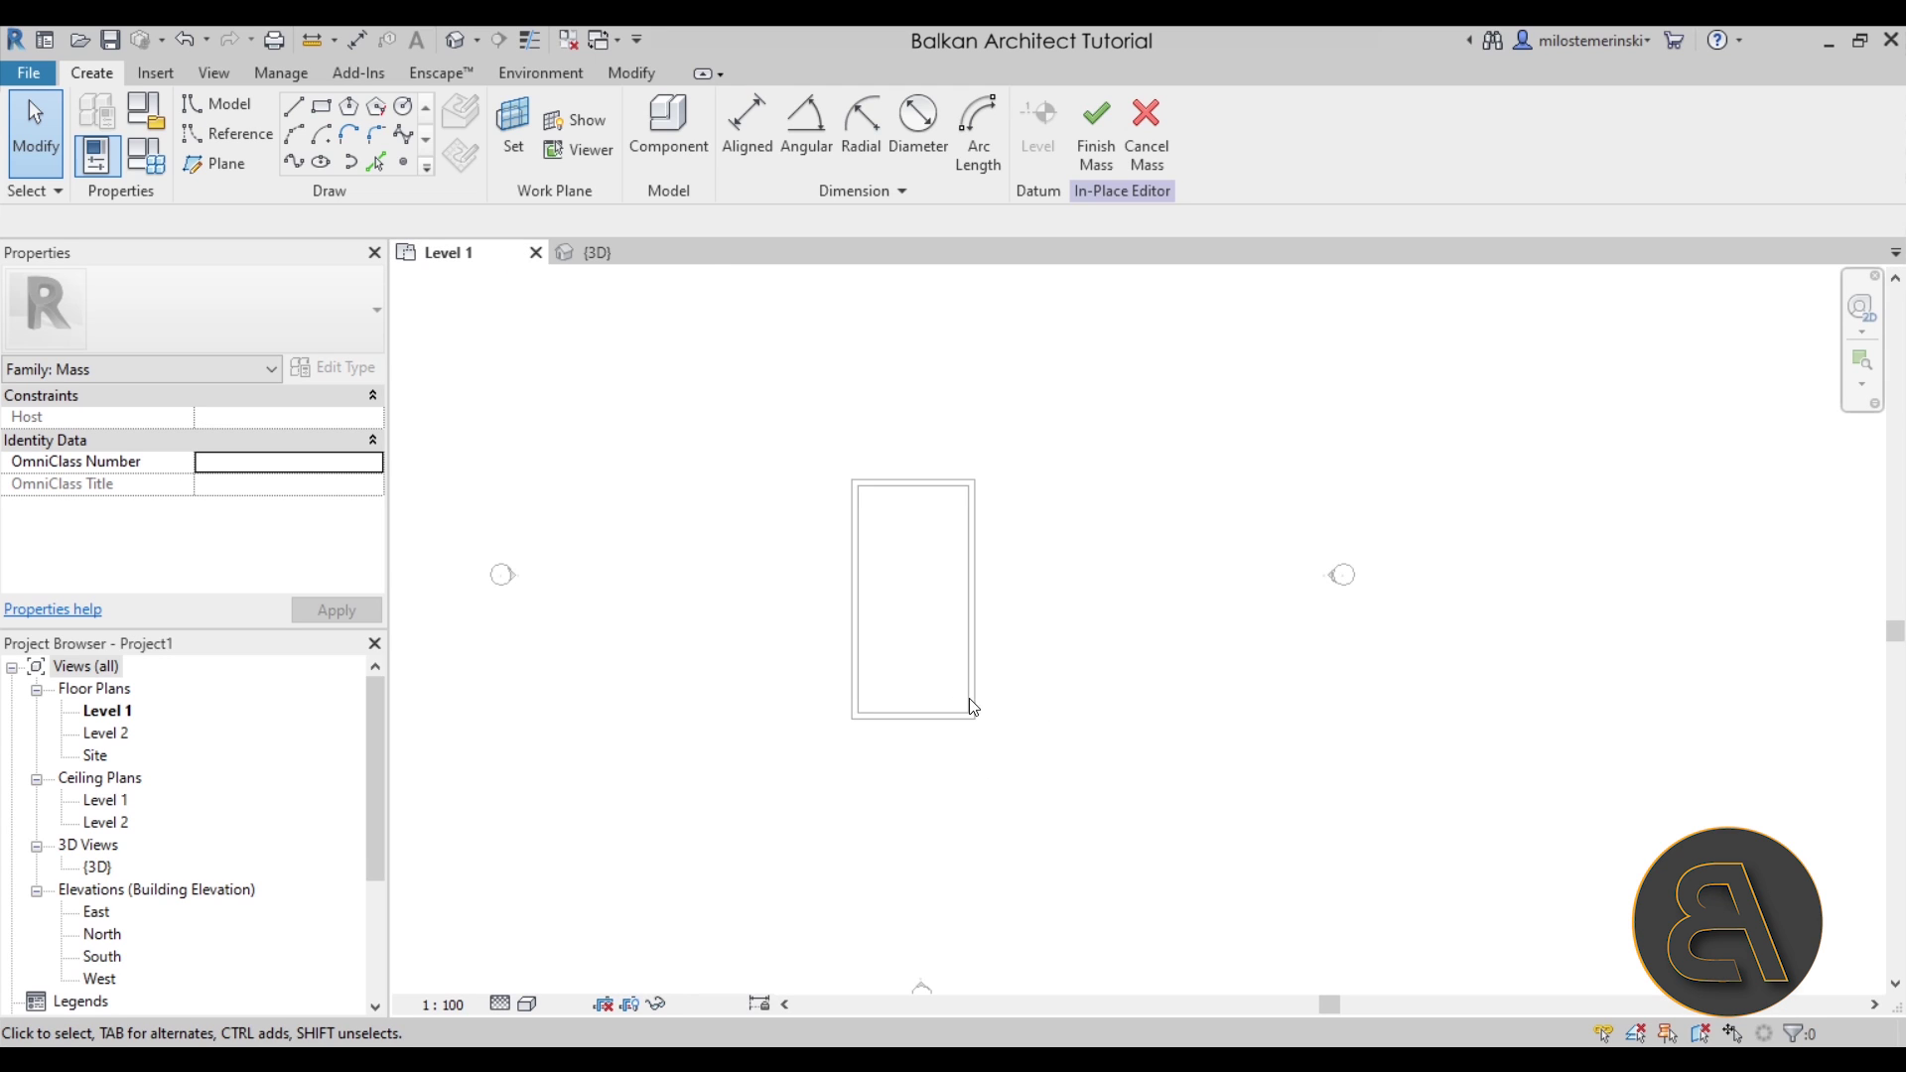
{"action": "scroll", "coordinate": [971, 707], "scroll_direction": "down", "scroll_amount": 3}
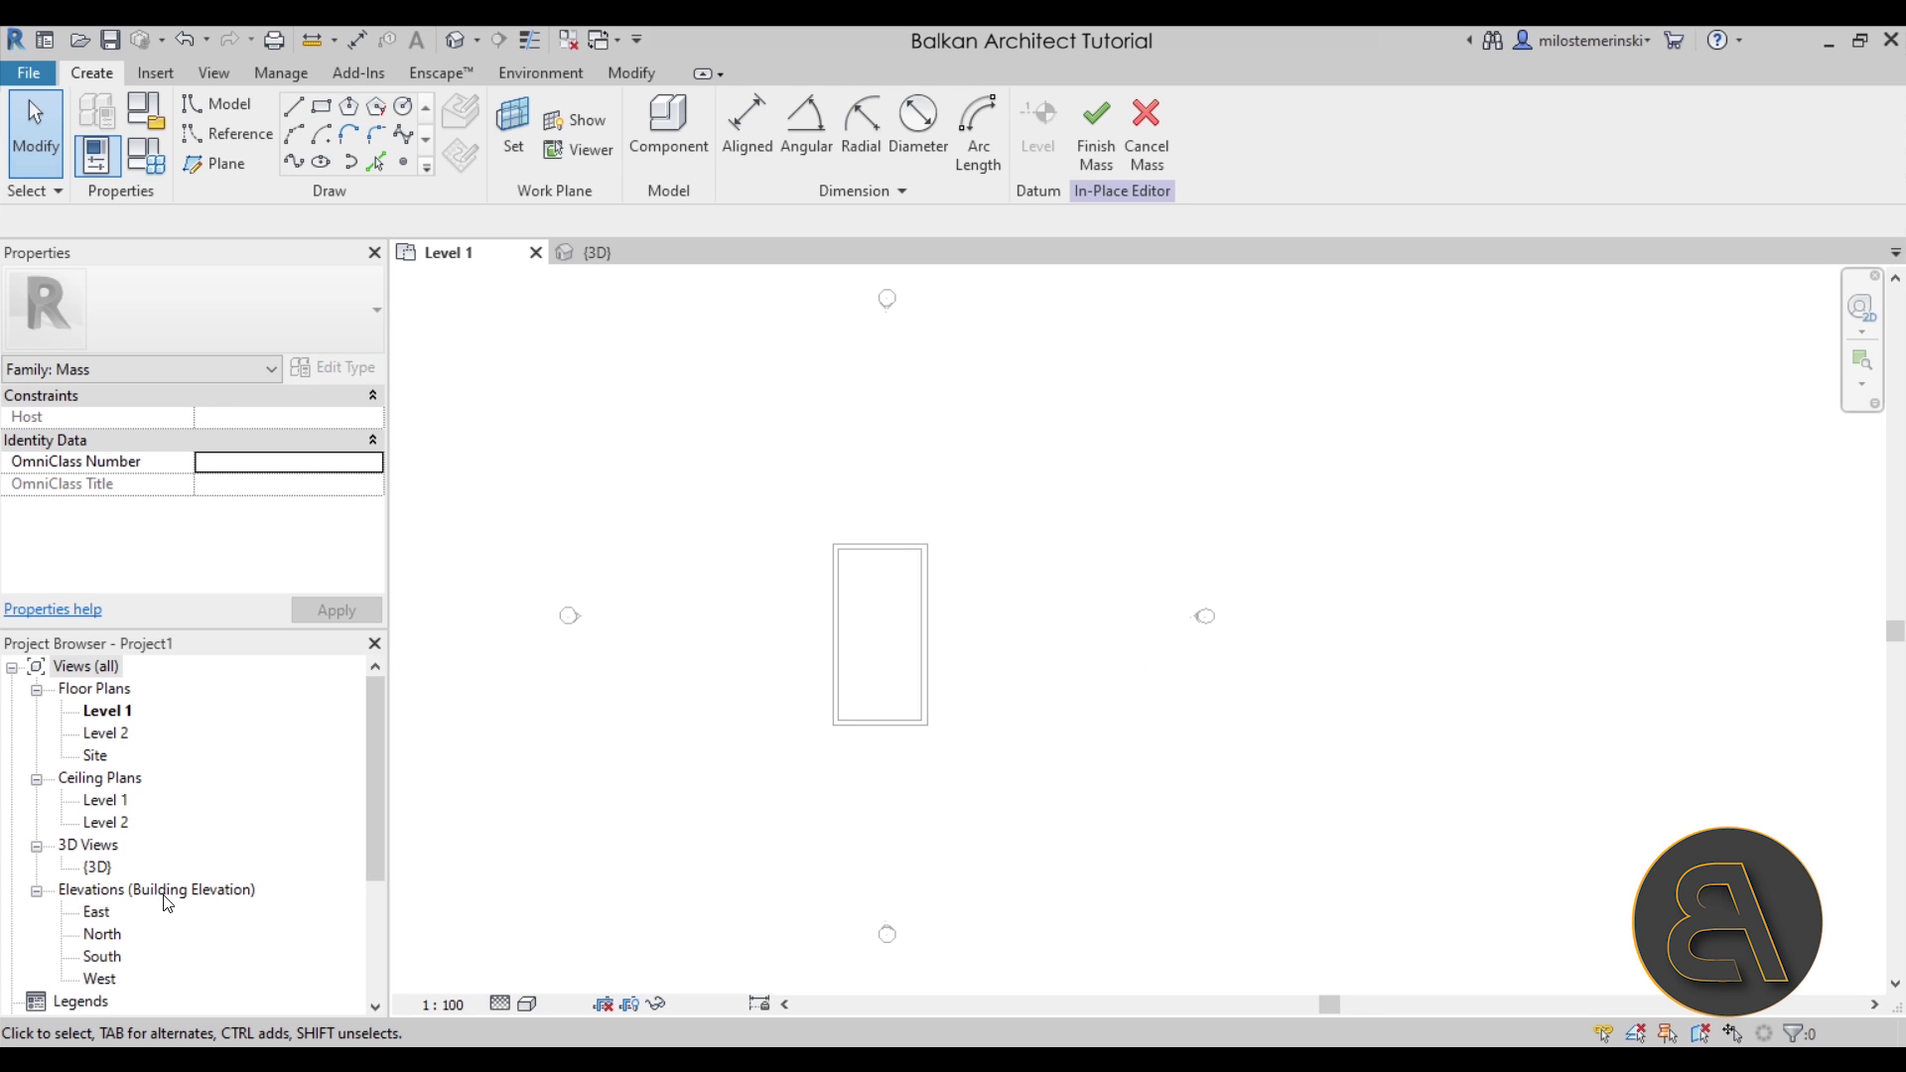
{"action": "double_click", "coordinate": [97, 911]}
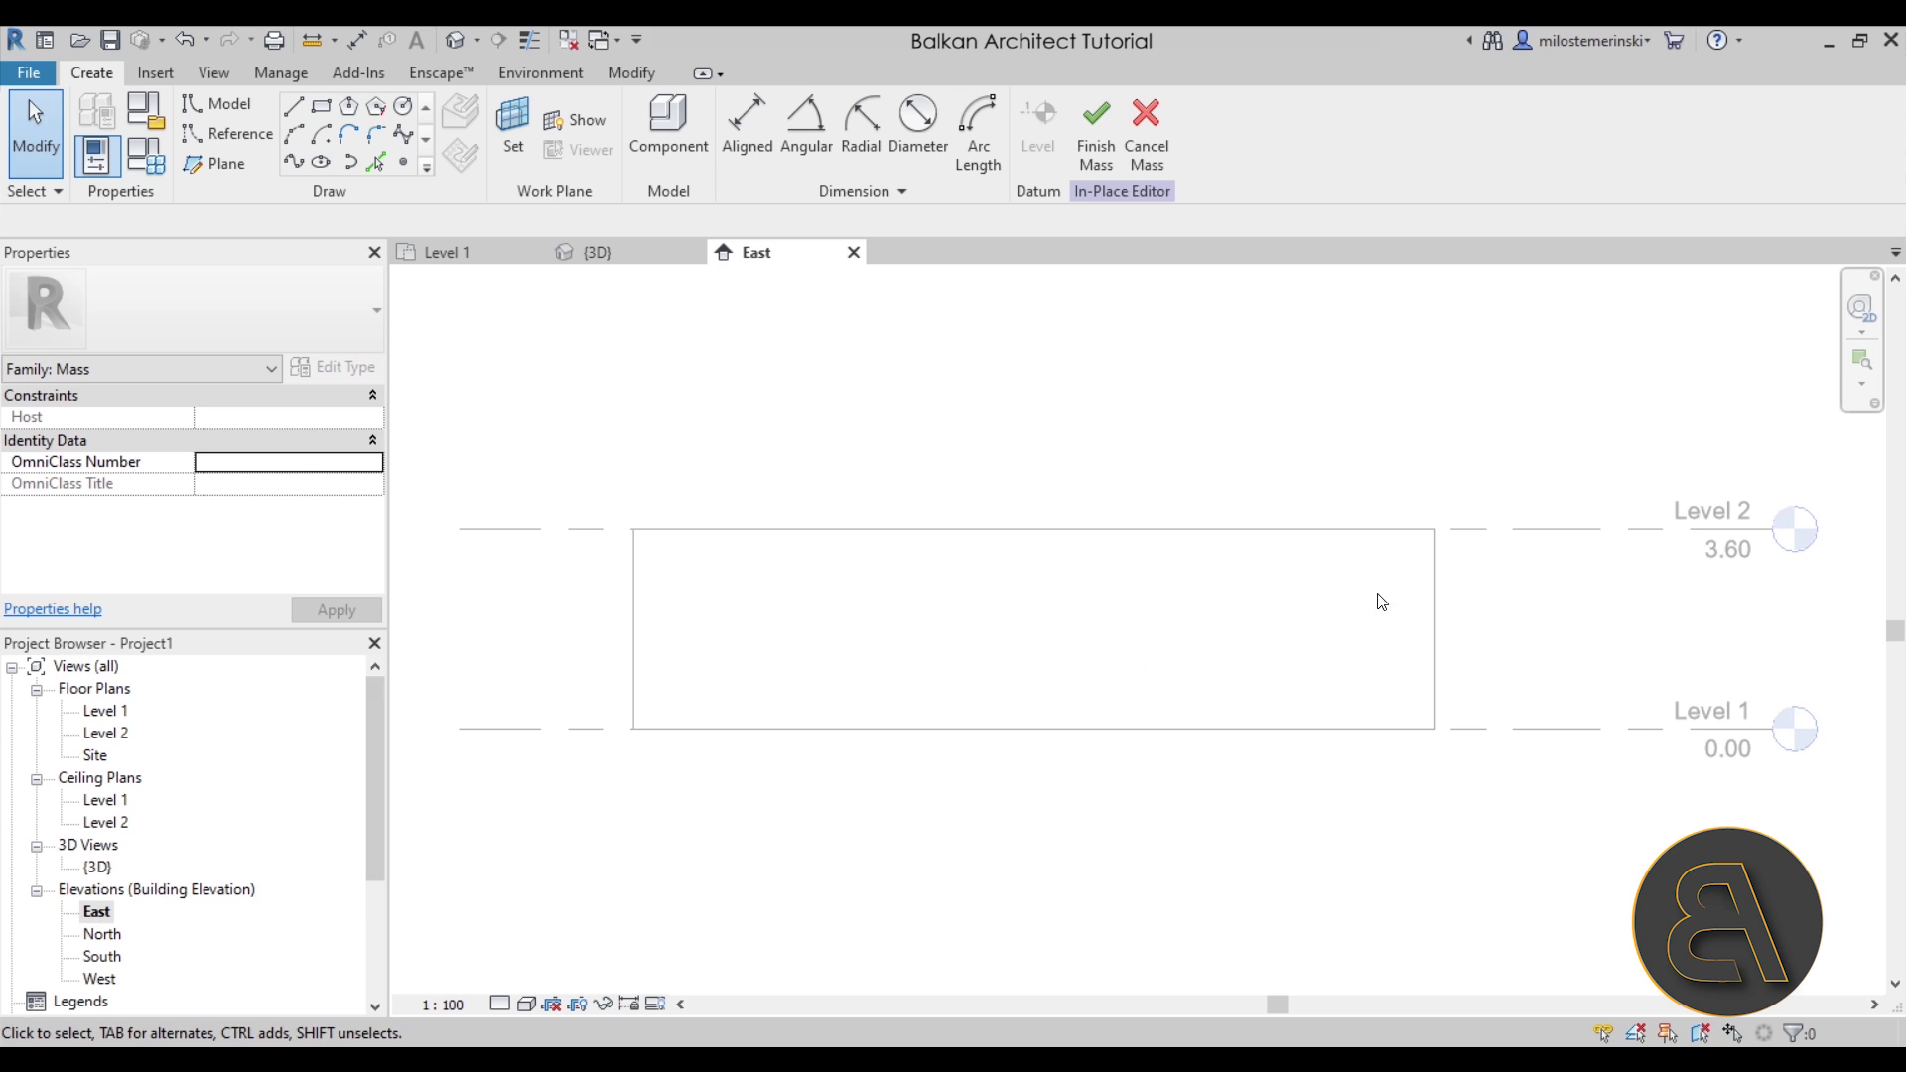
{"action": "middle_click_drag", "start_coordinate": [1121, 698], "coordinate": [1102, 689]}
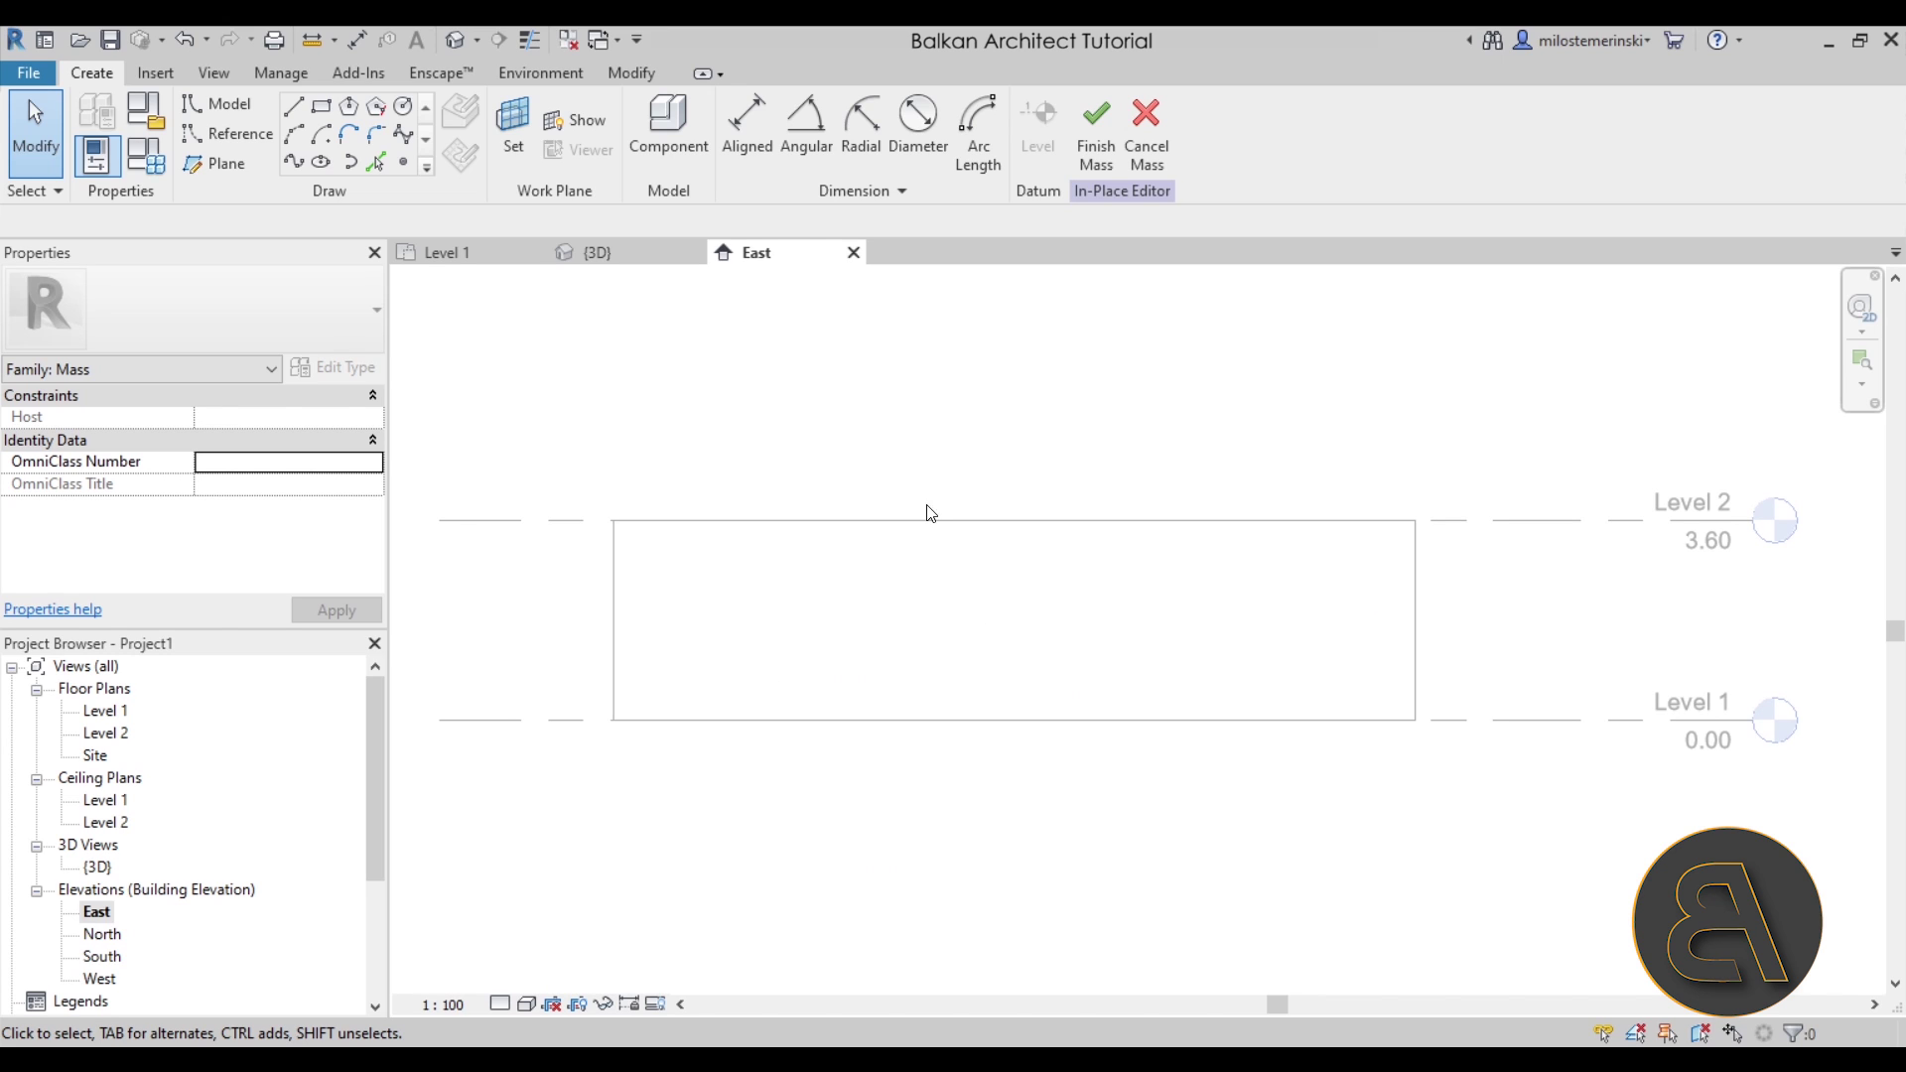
Draw a vertical reference plane from the midpoint of the wall's top edge down to below Level 1
{"action": "left_click", "coordinate": [294, 107]}
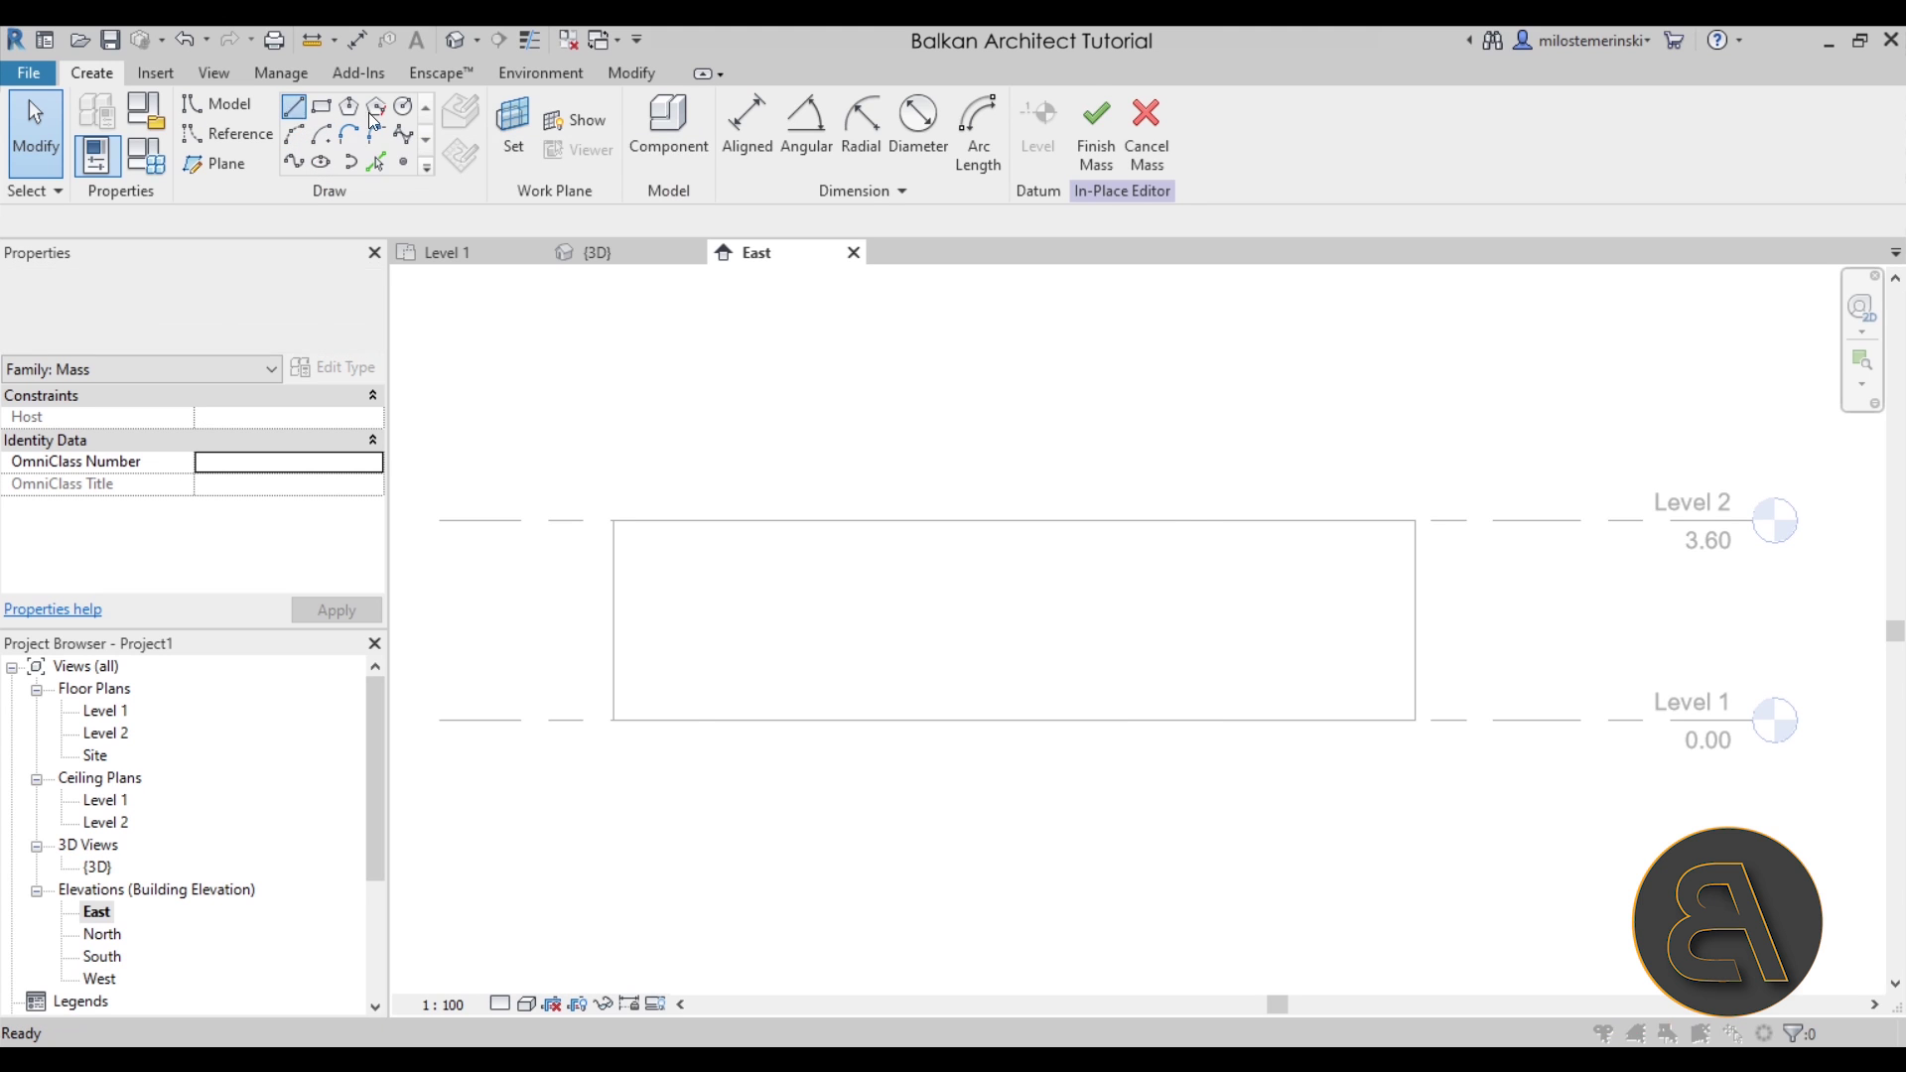
{"action": "left_click", "coordinate": [1005, 694]}
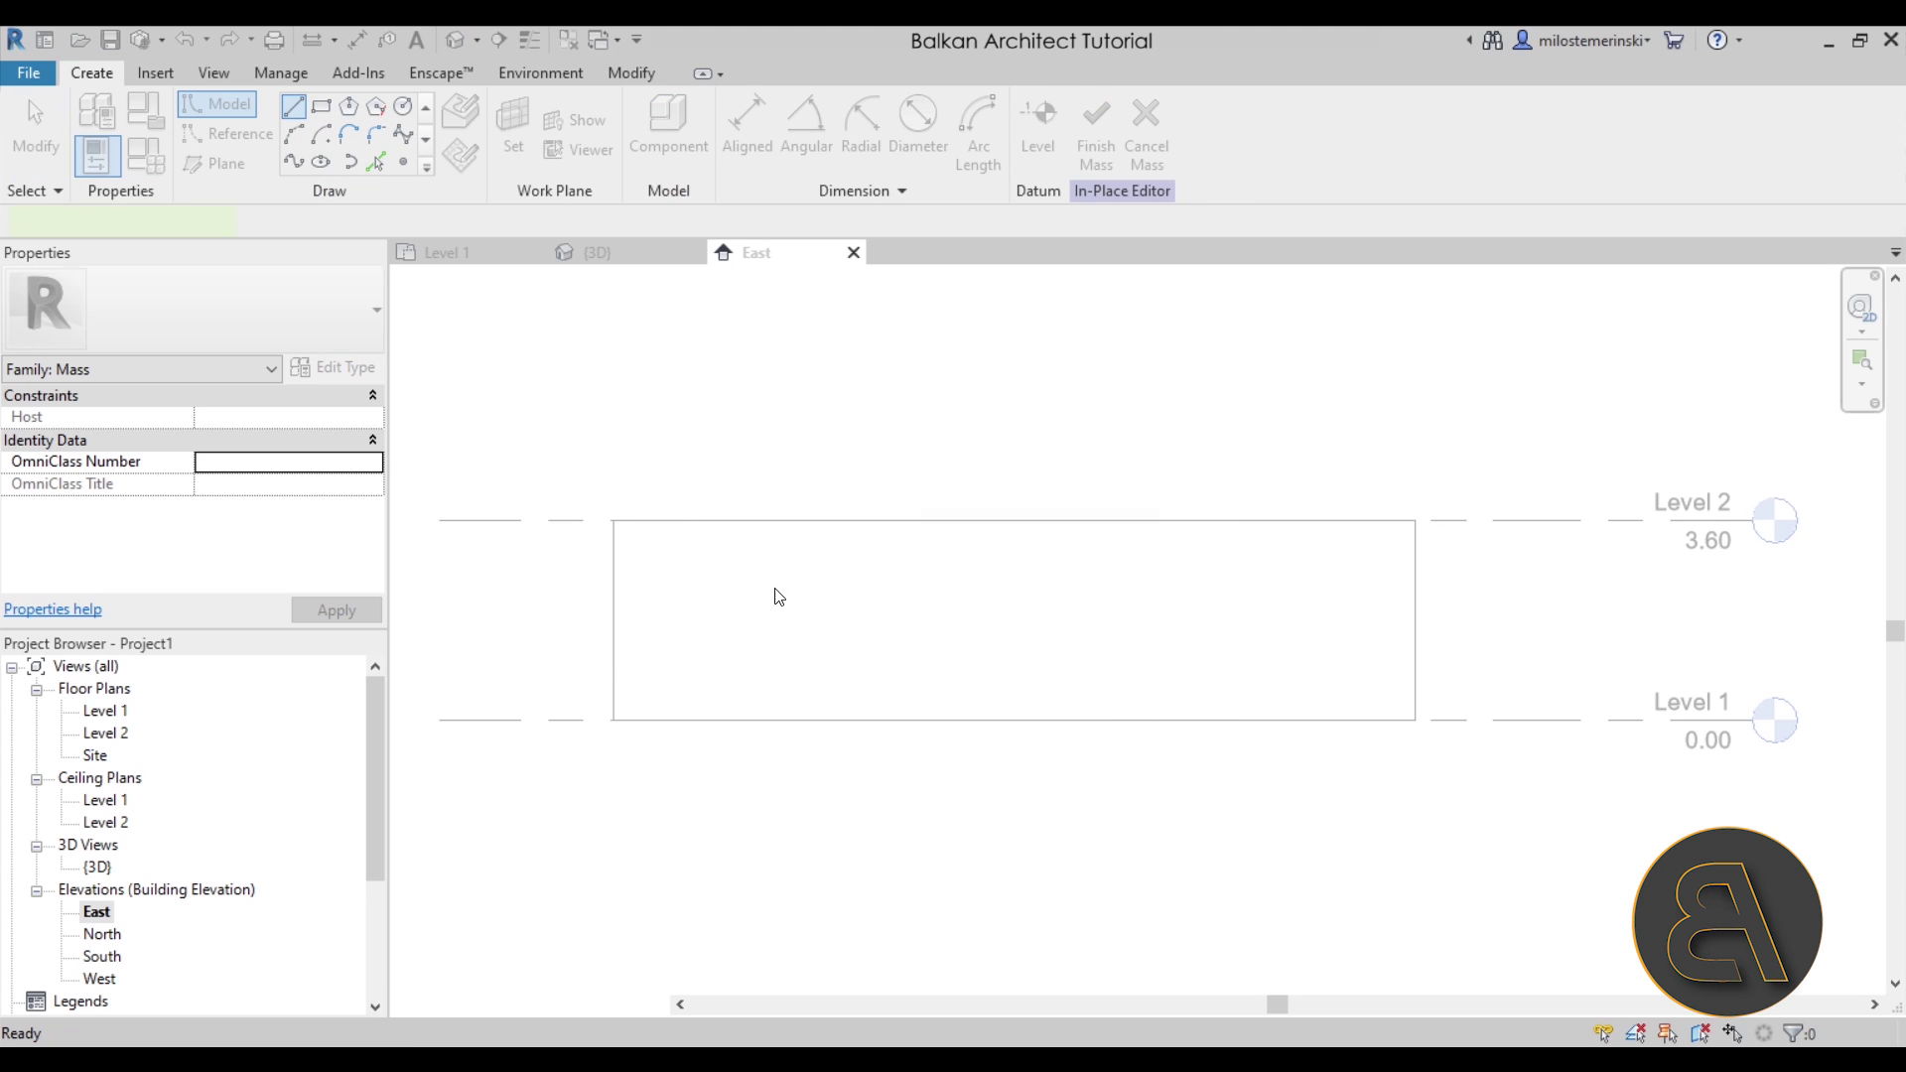
{"action": "left_click", "coordinate": [214, 163]}
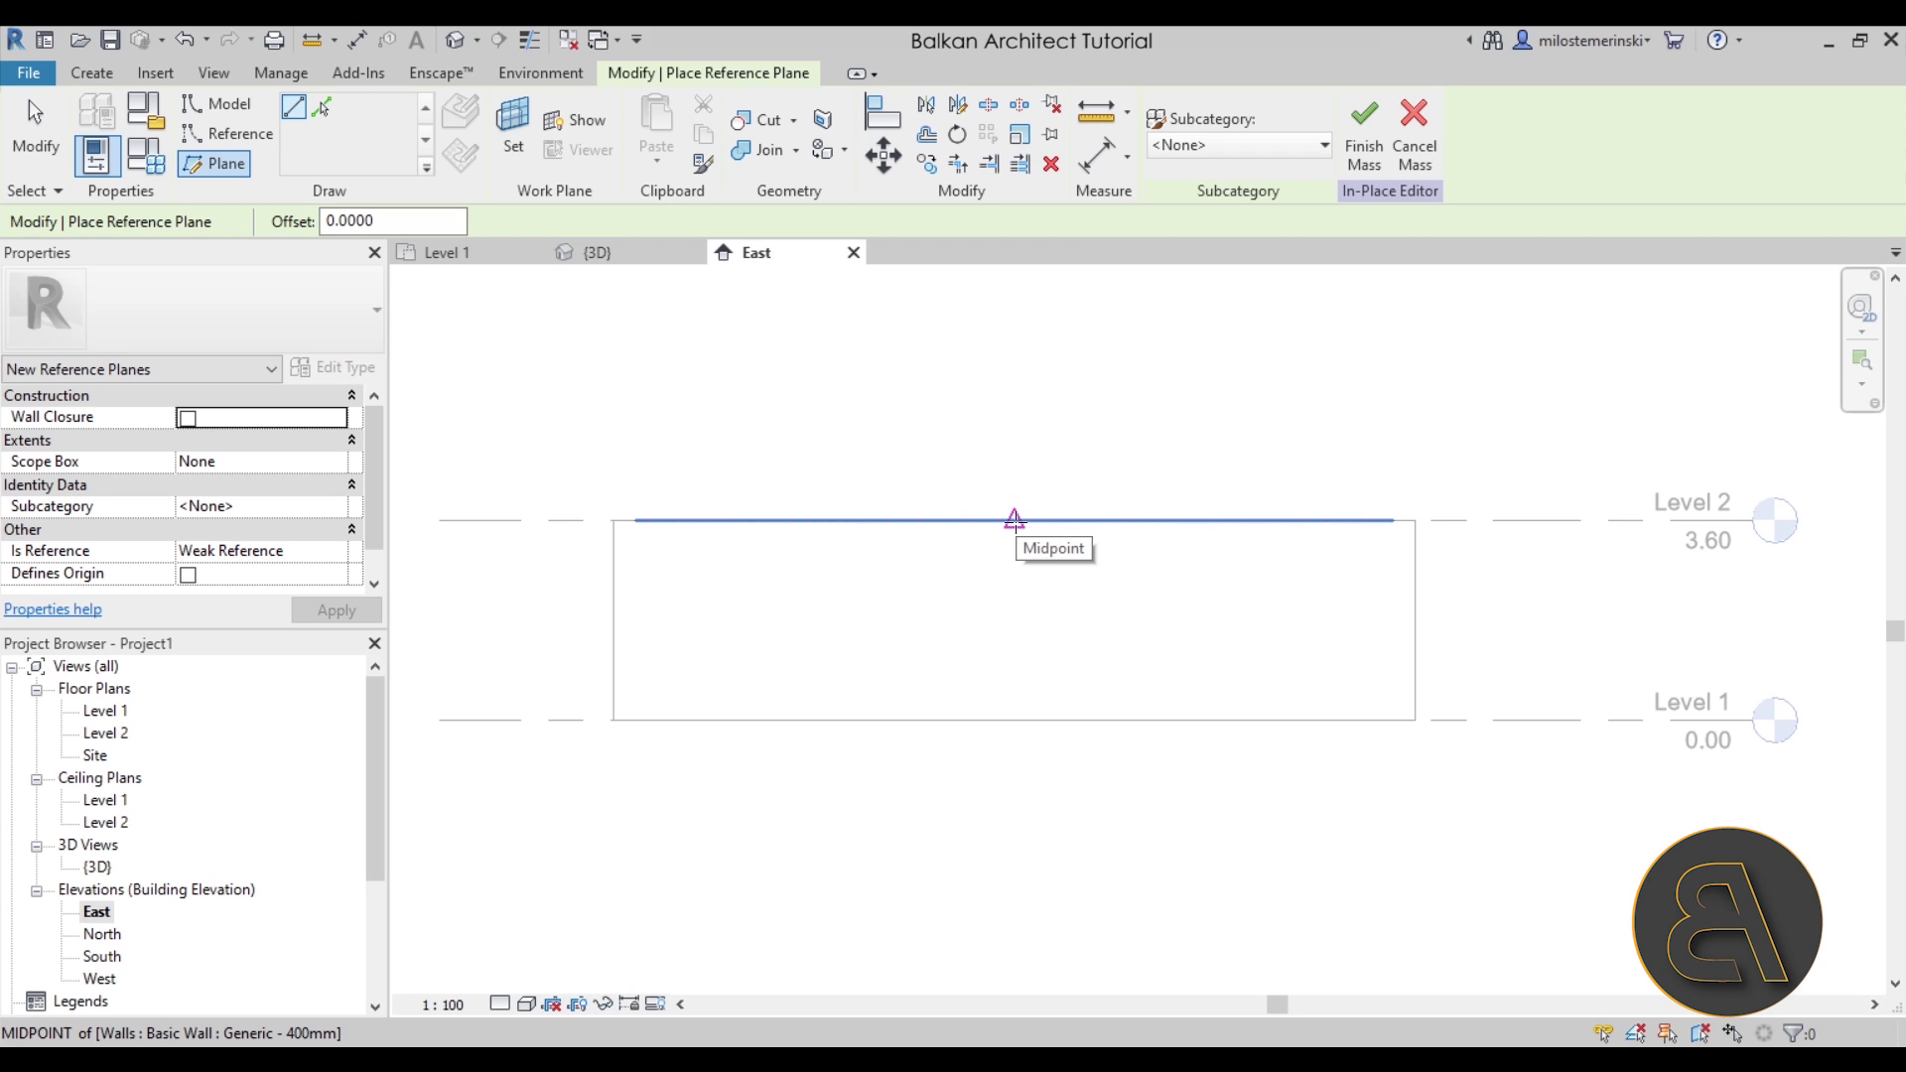
{"action": "left_click", "coordinate": [1015, 518]}
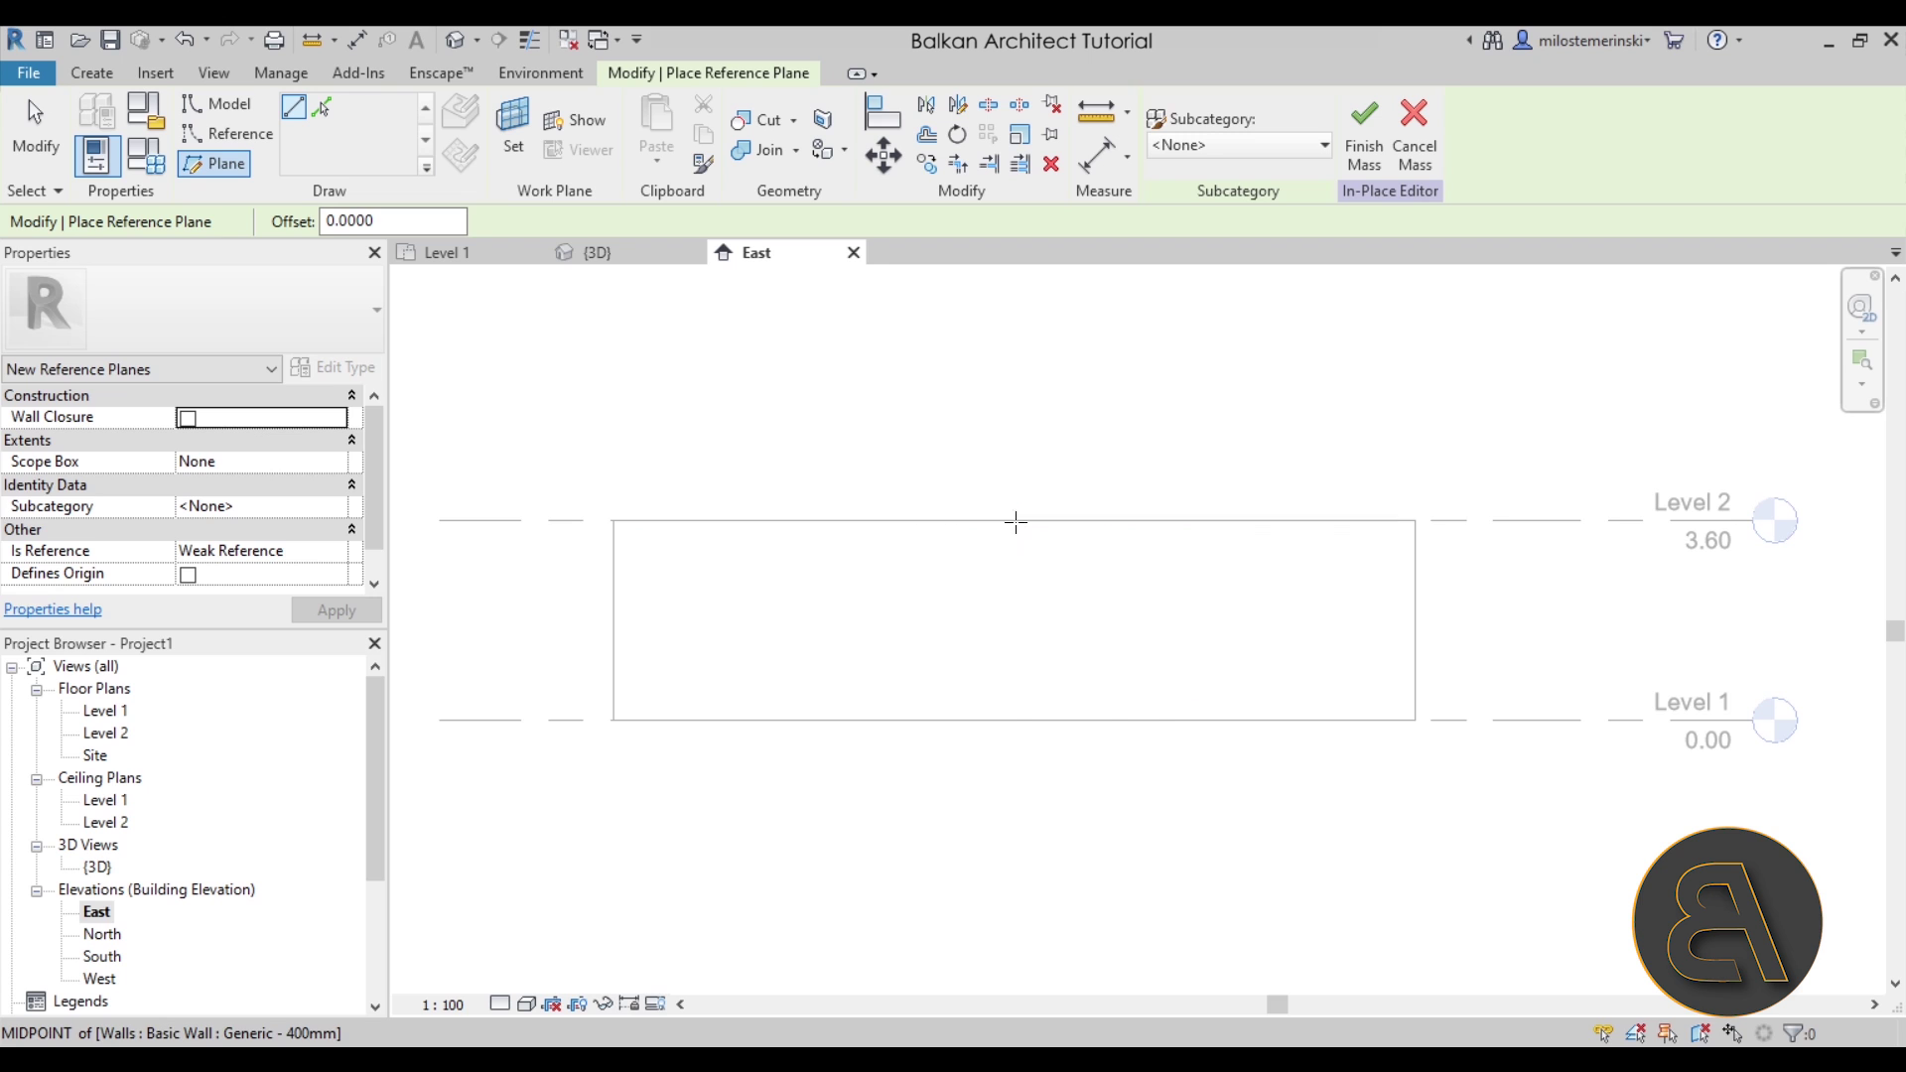
{"action": "left_click", "coordinate": [1014, 873]}
{"action": "key", "text": "Escape"}
{"action": "key", "text": "Escape"}
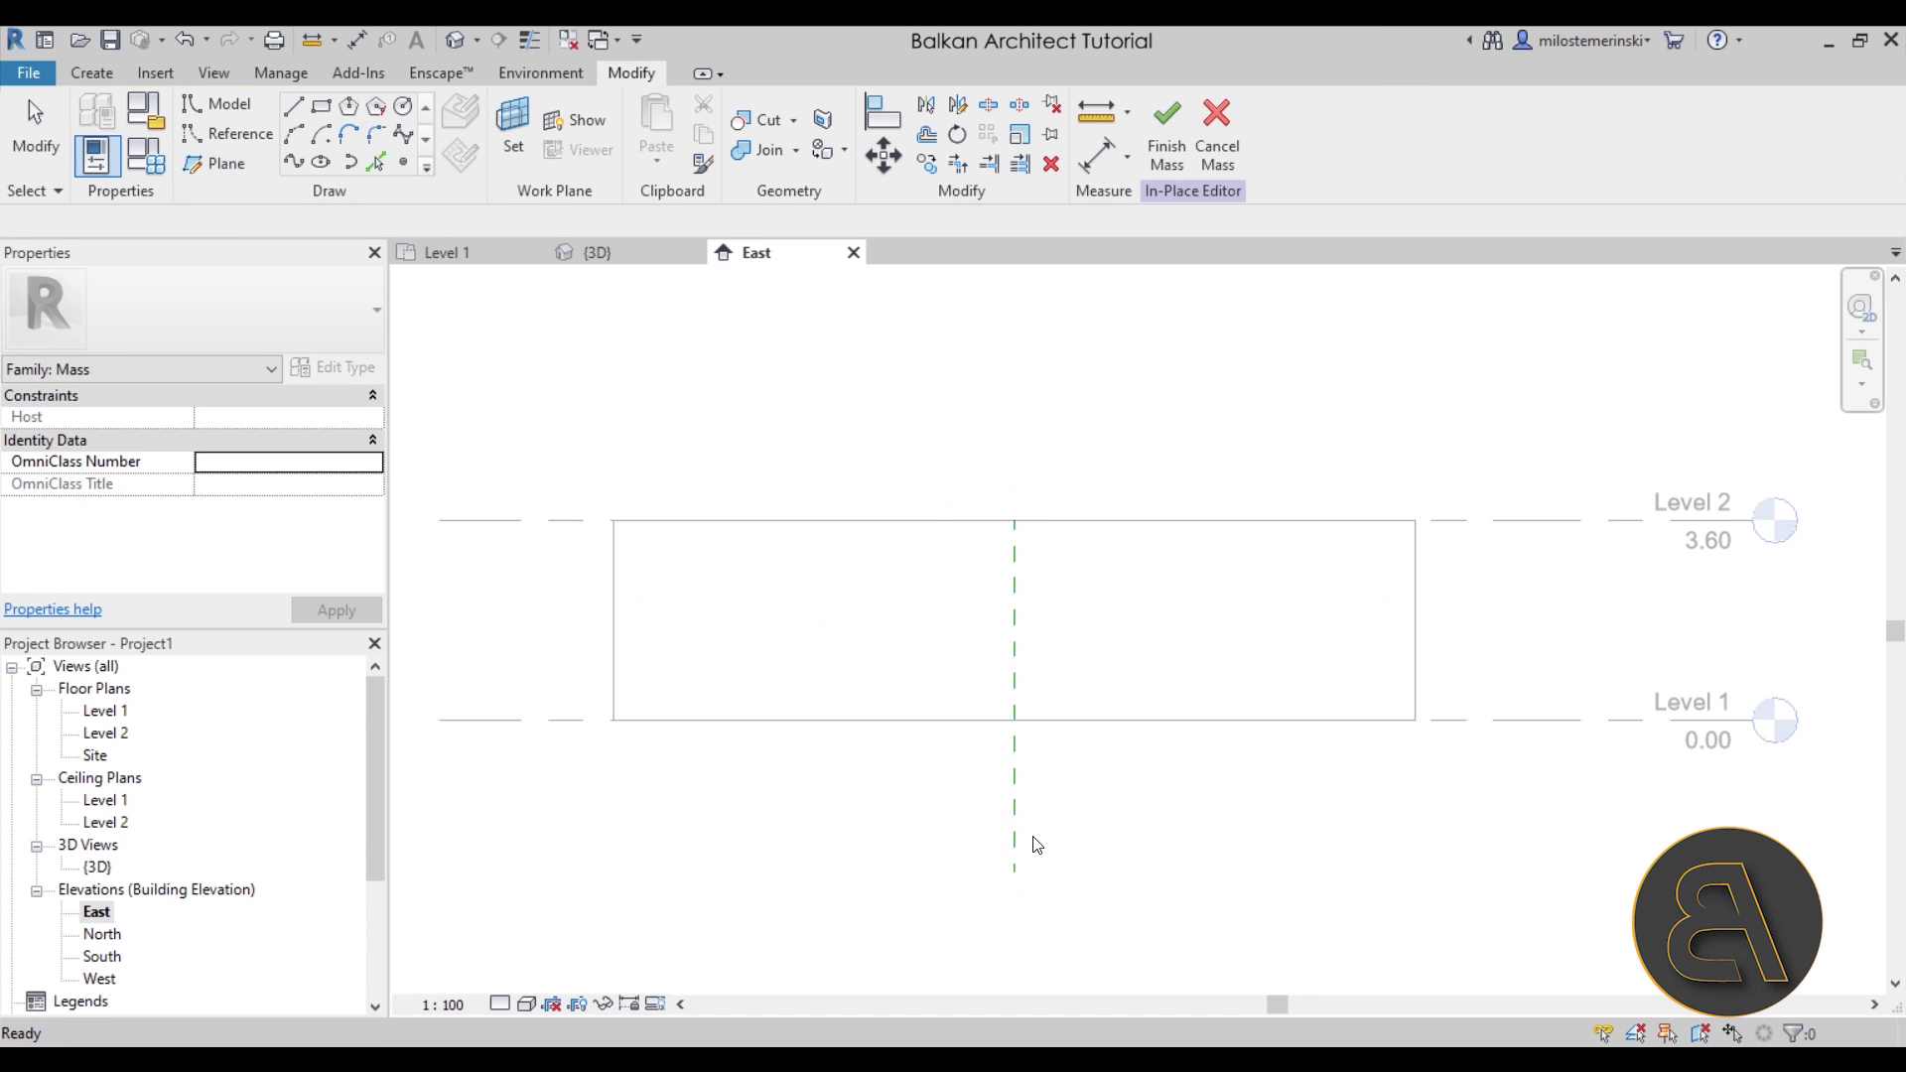
Extend the upper end of the vertical reference plane well above Level 2
{"action": "left_click", "coordinate": [1015, 838]}
{"action": "scroll", "coordinate": [1013, 586], "scroll_direction": "down", "scroll_amount": 2}
{"action": "left_click_drag", "start_coordinate": [1018, 585], "coordinate": [1012, 303]}
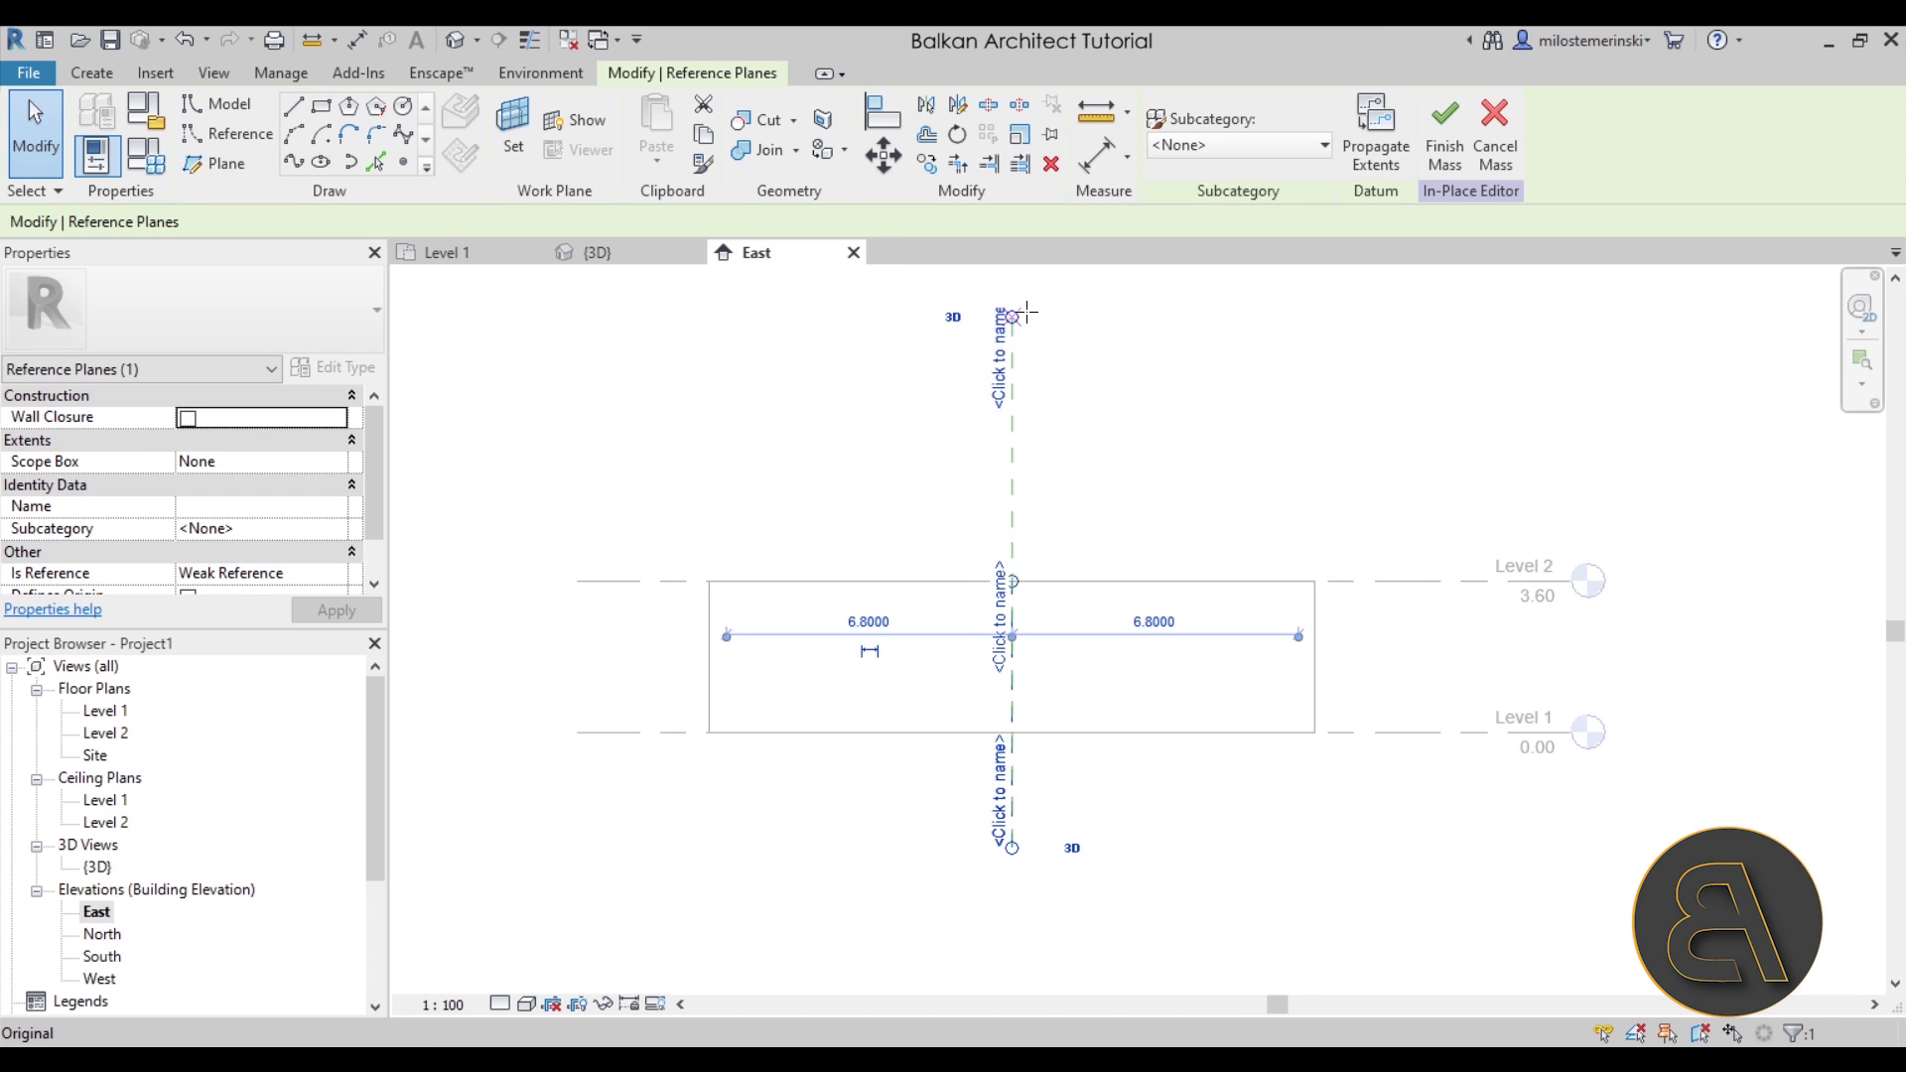
{"action": "left_click", "coordinate": [1069, 524]}
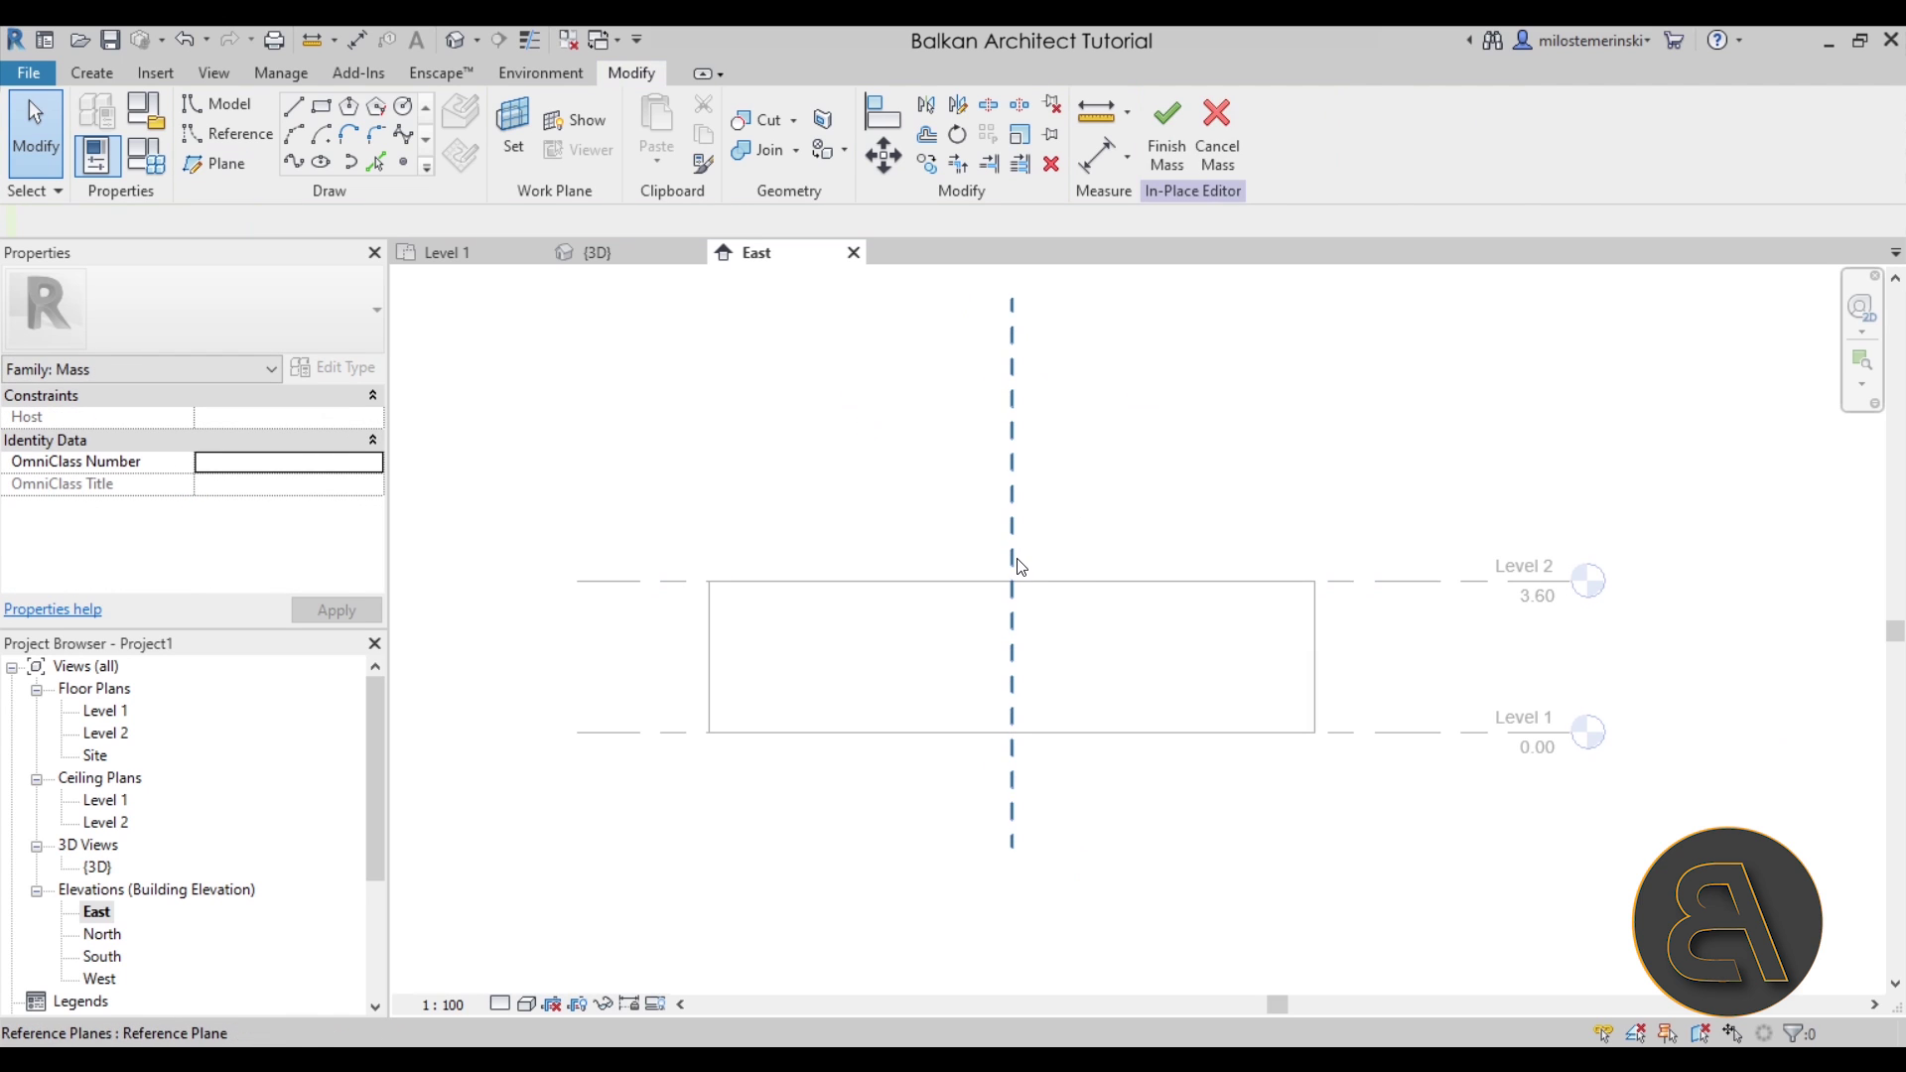
{"action": "left_click", "coordinate": [1011, 562]}
{"action": "middle_click_drag", "start_coordinate": [1077, 598], "coordinate": [980, 630]}
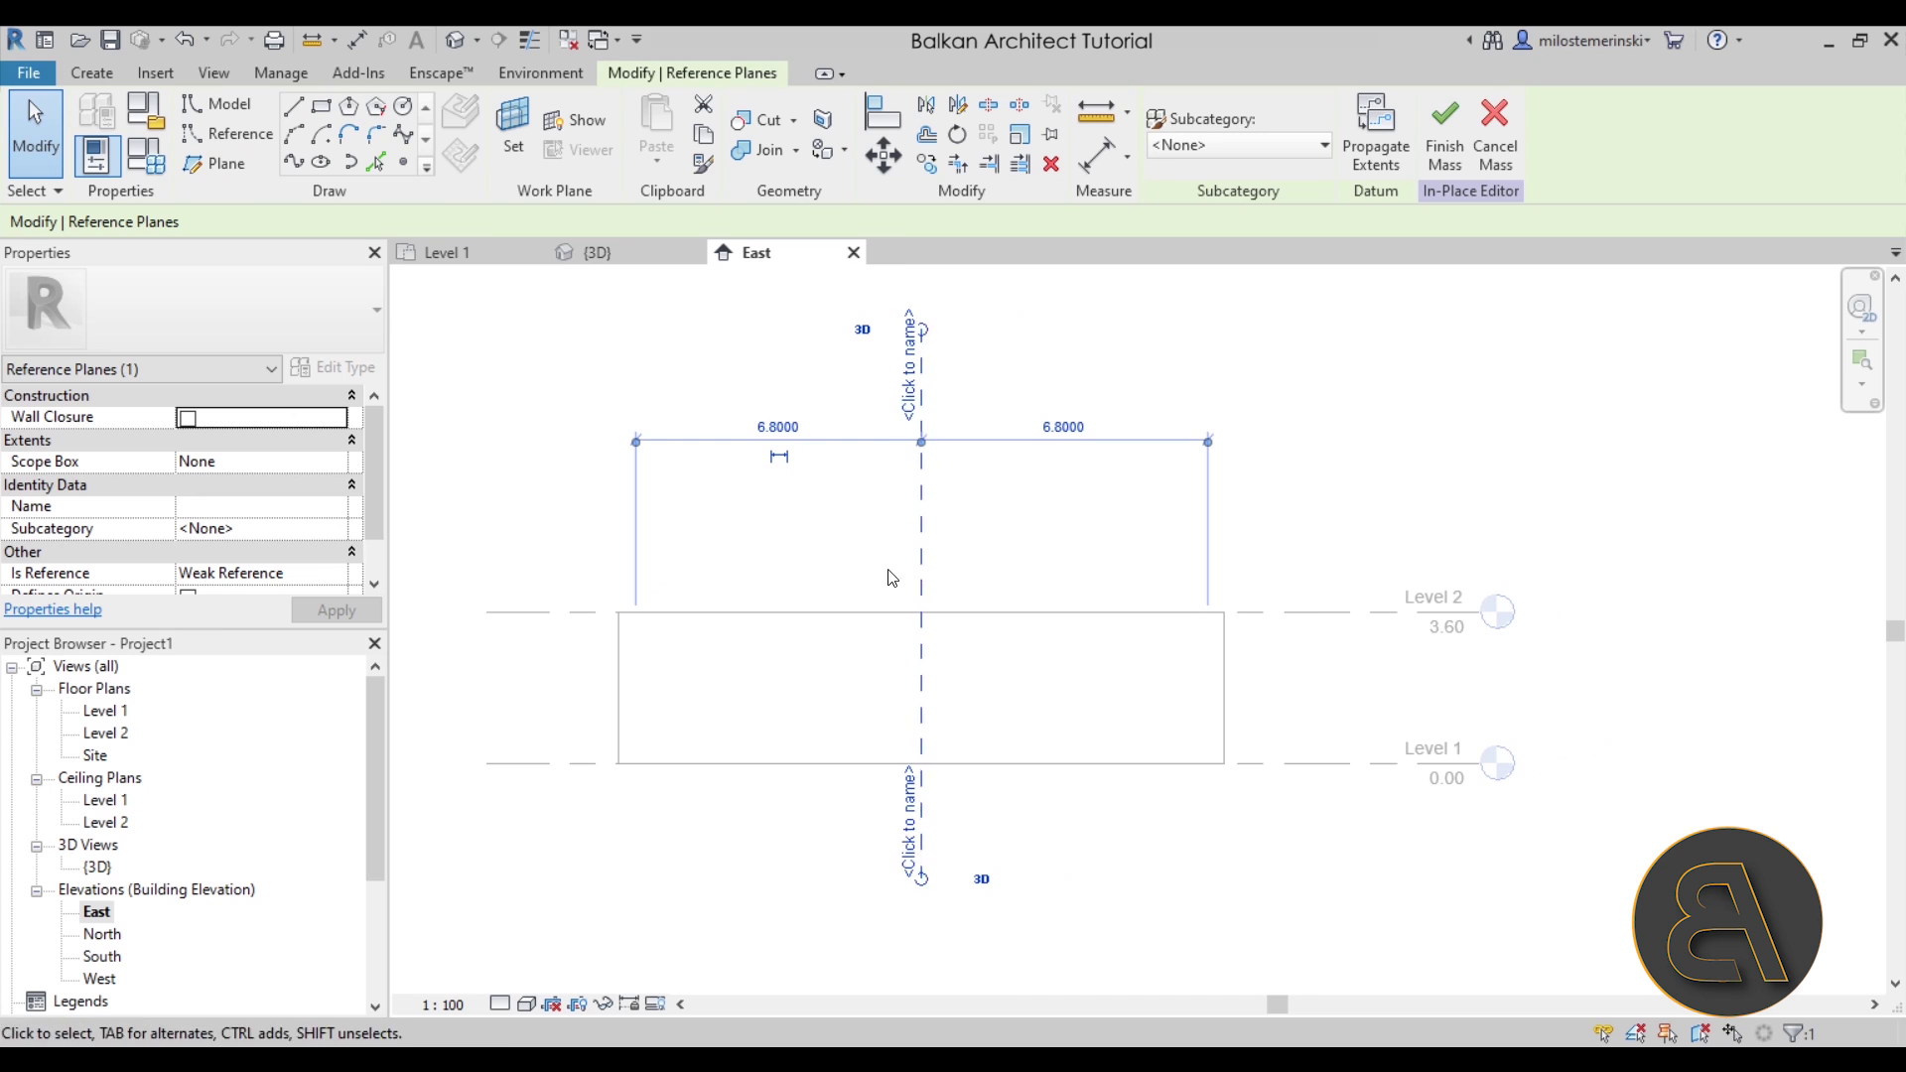
{"action": "scroll", "coordinate": [891, 578], "scroll_direction": "down", "scroll_amount": 1}
{"action": "middle_click_drag", "start_coordinate": [859, 569], "coordinate": [847, 586]}
{"action": "mouse_move", "coordinate": [896, 380]}
{"action": "left_mouse_down"}
{"action": "mouse_move", "coordinate": [898, 298]}
{"action": "mouse_move", "coordinate": [897, 396]}
{"action": "left_mouse_up"}
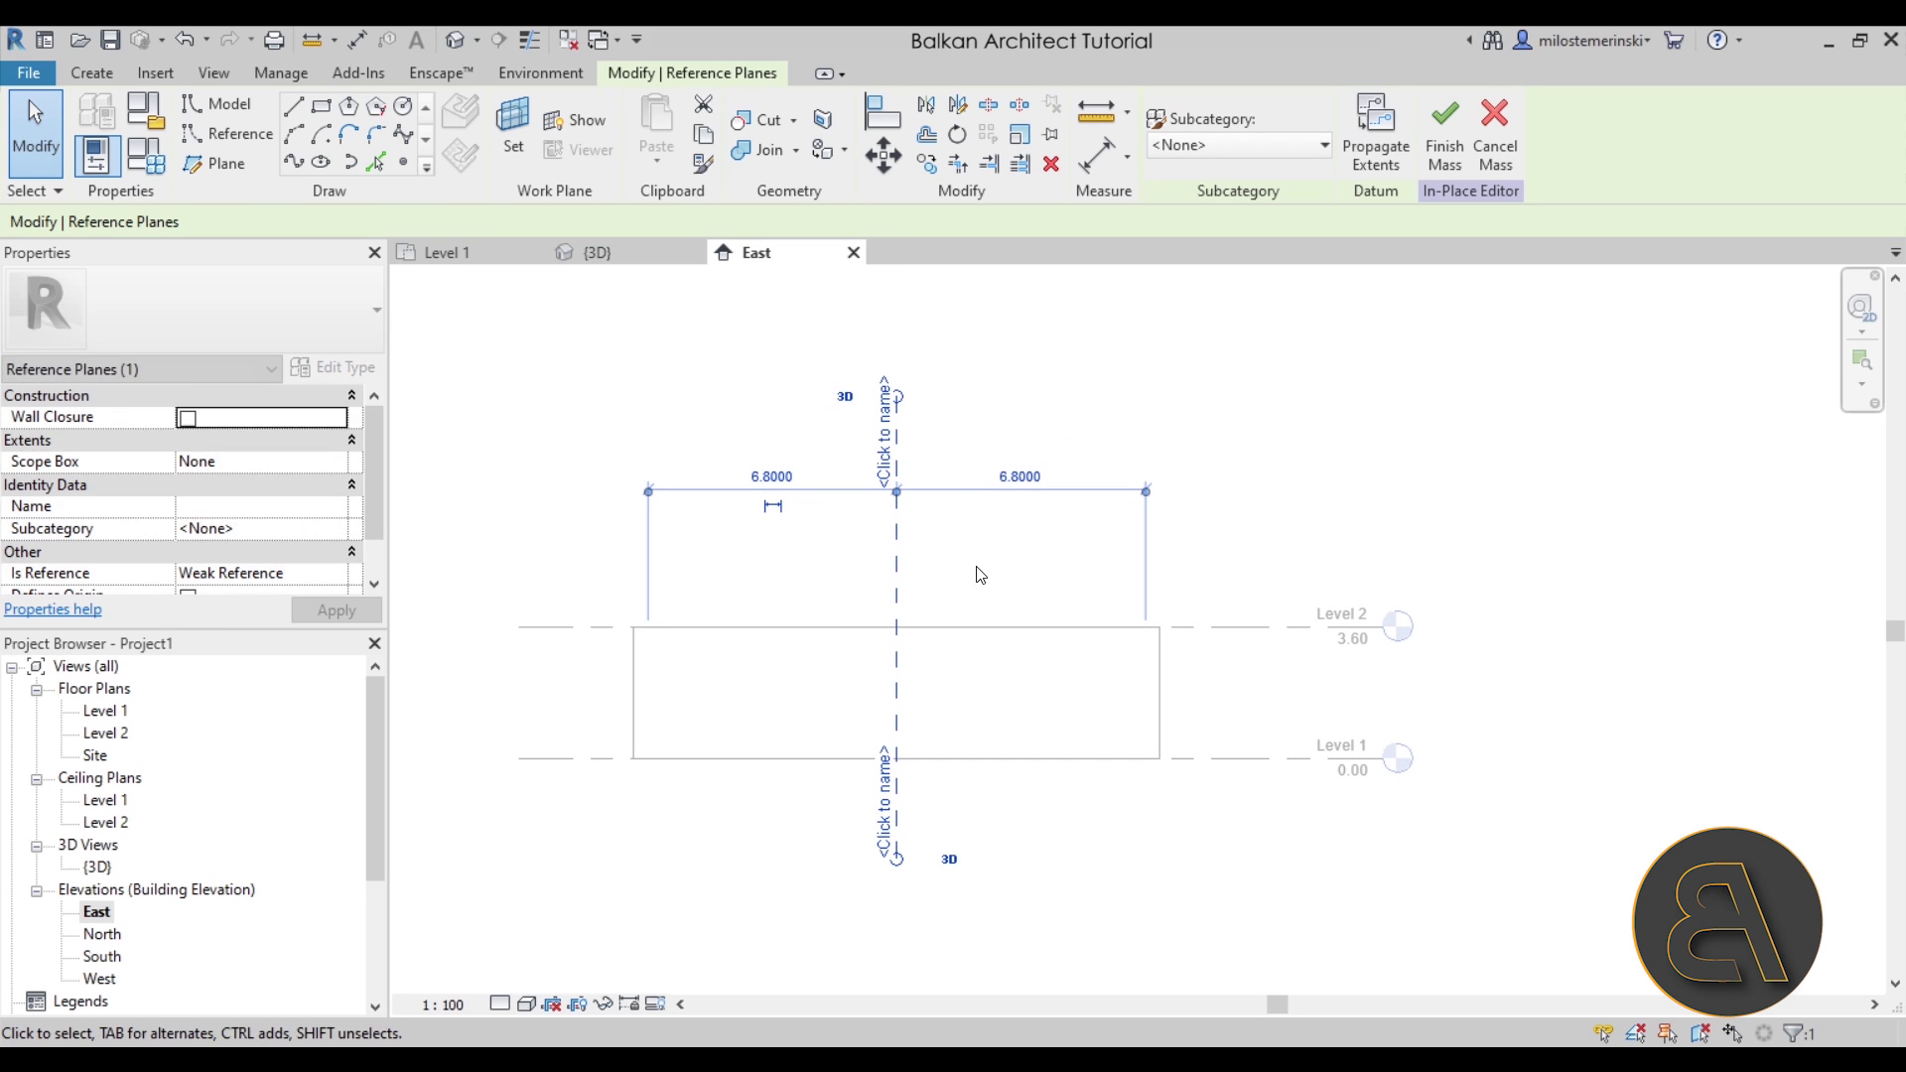
Name the vertical central reference plane 2
{"action": "left_click", "coordinate": [886, 459]}
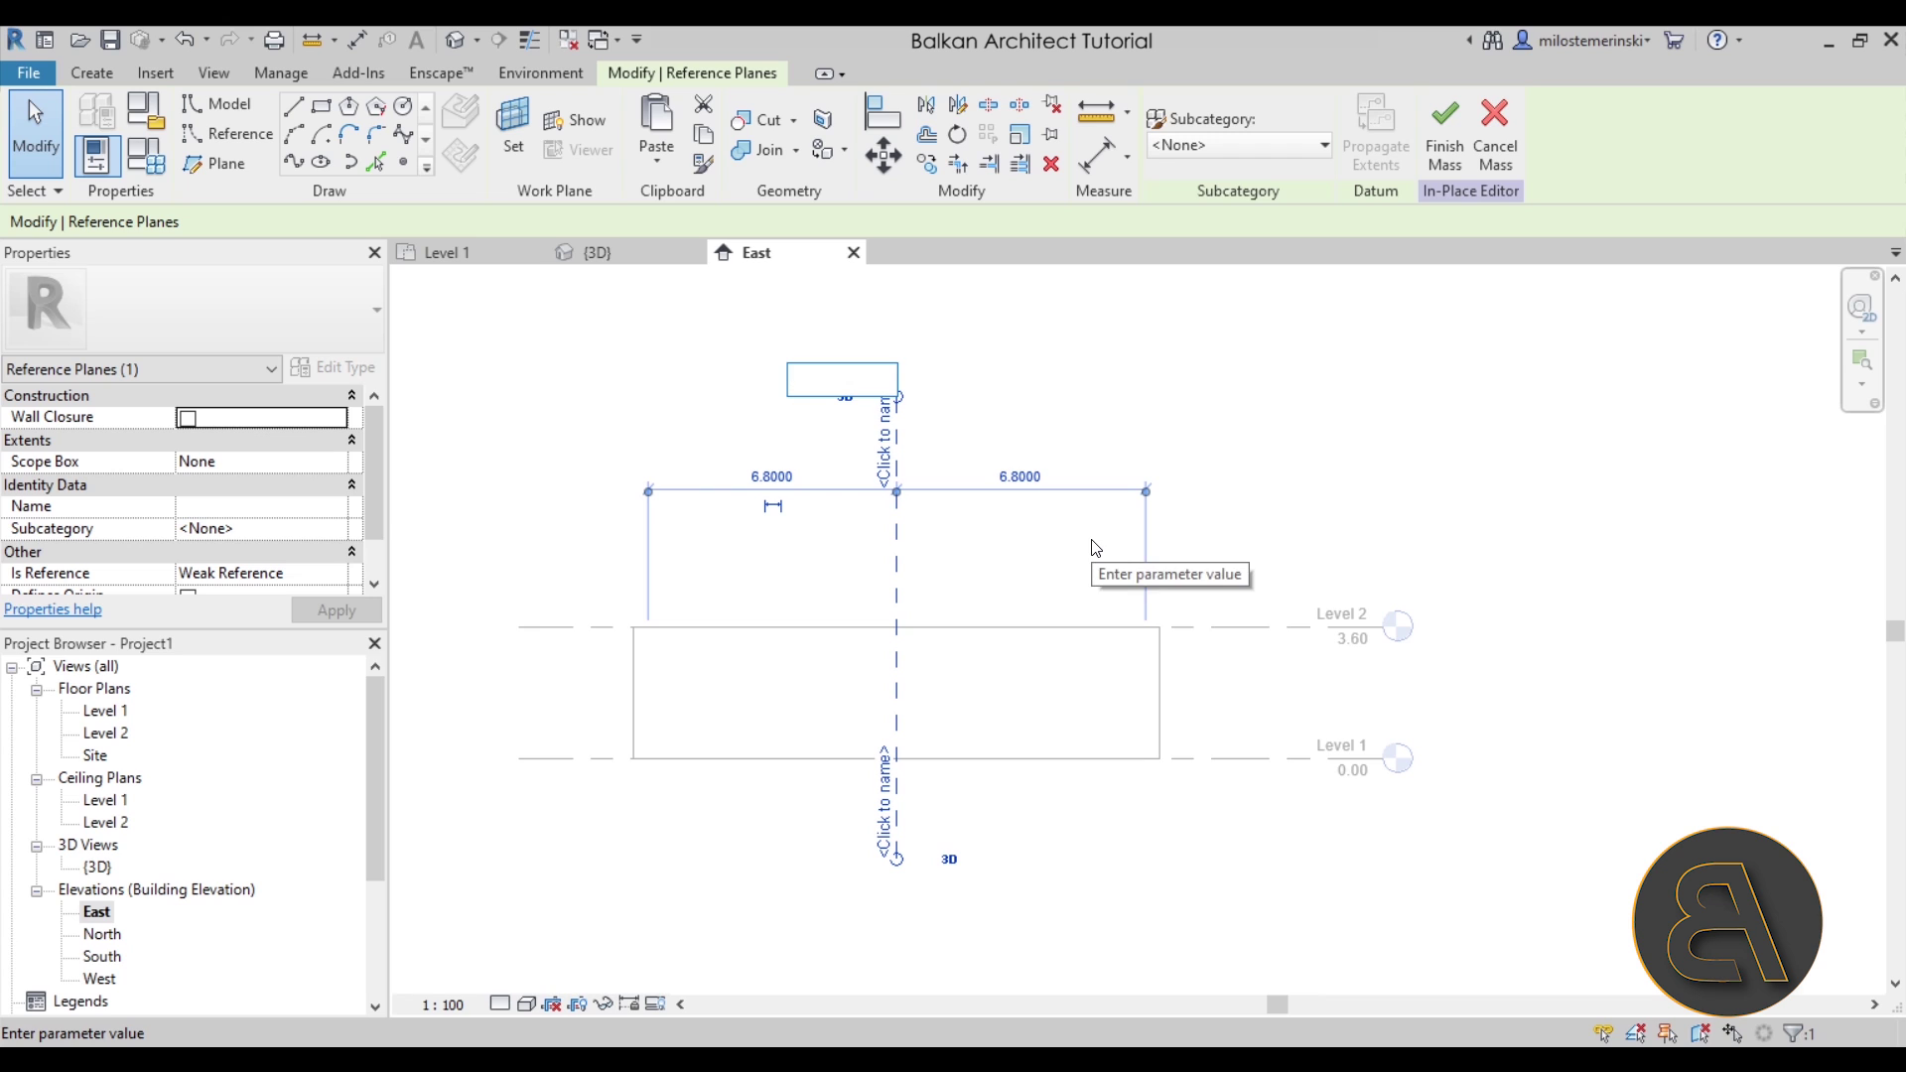
{"action": "type", "text": "2"}
{"action": "key", "text": "Return"}
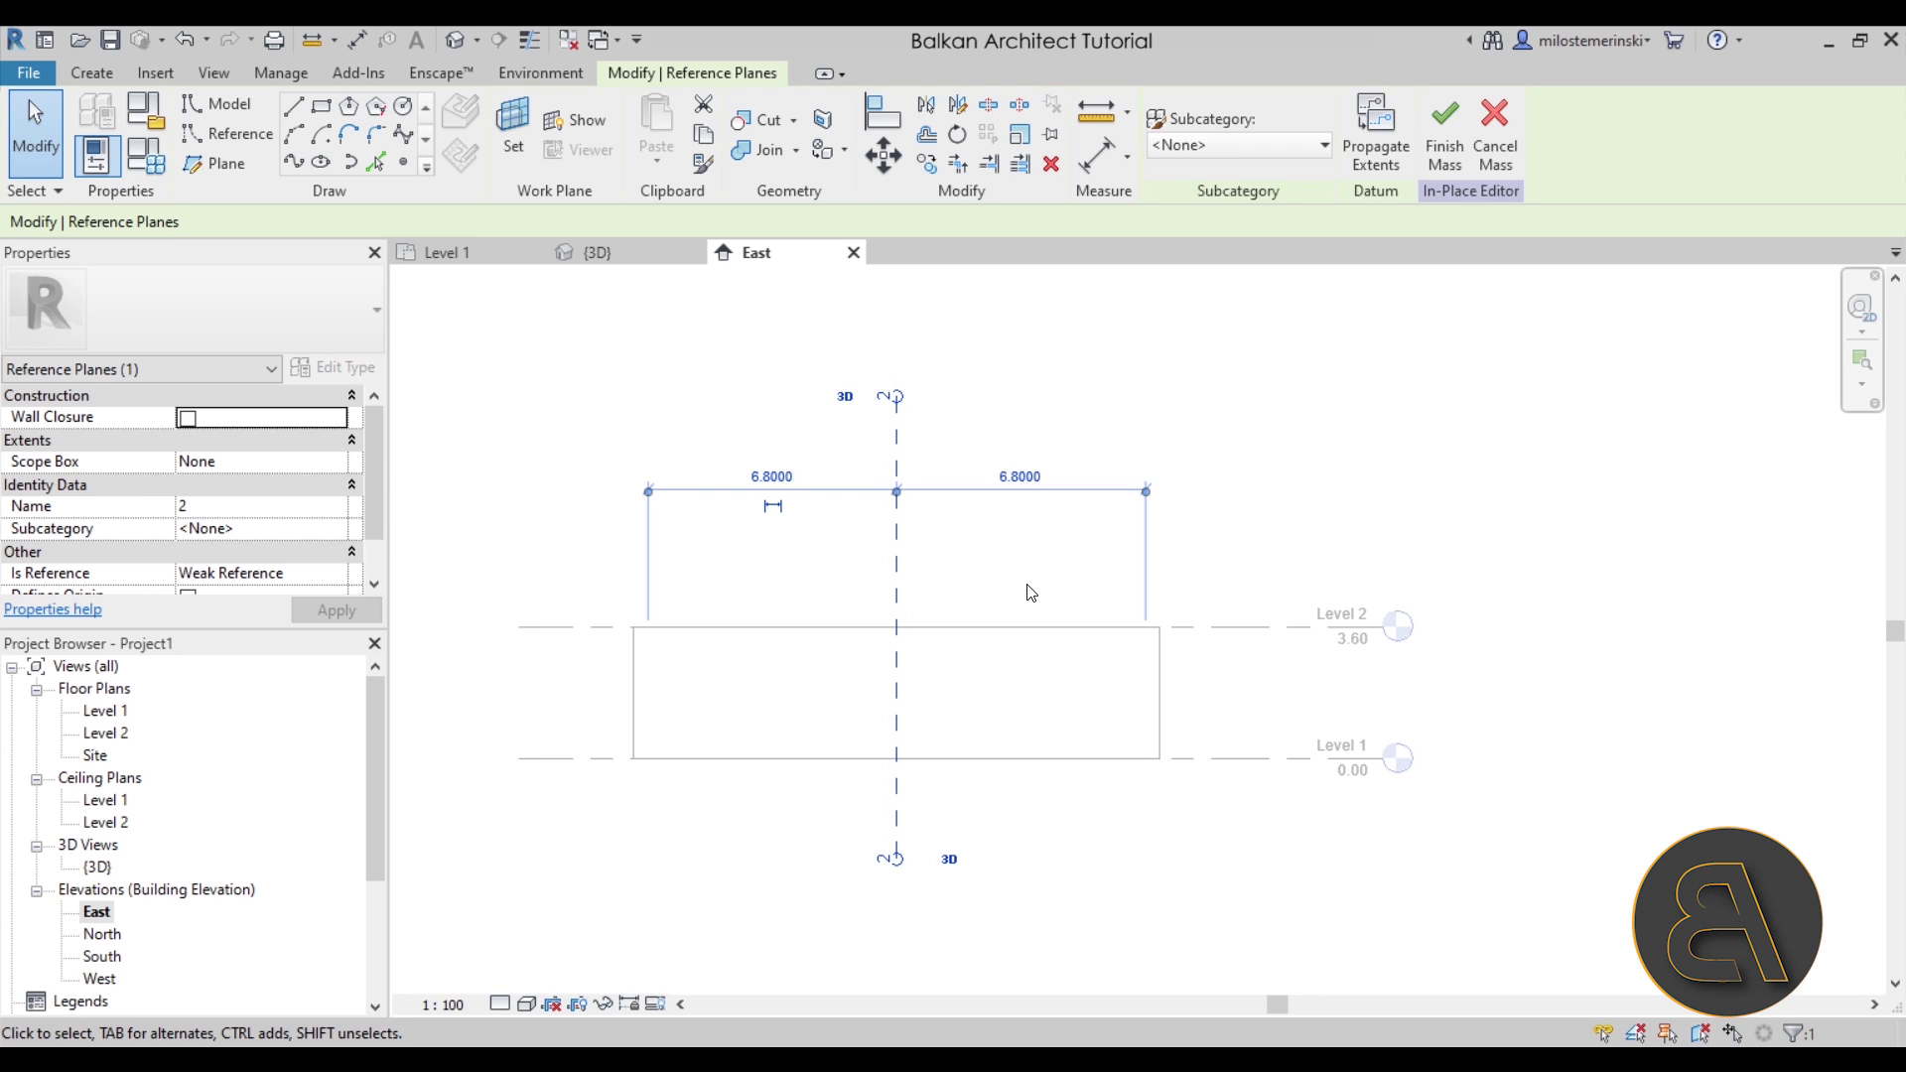
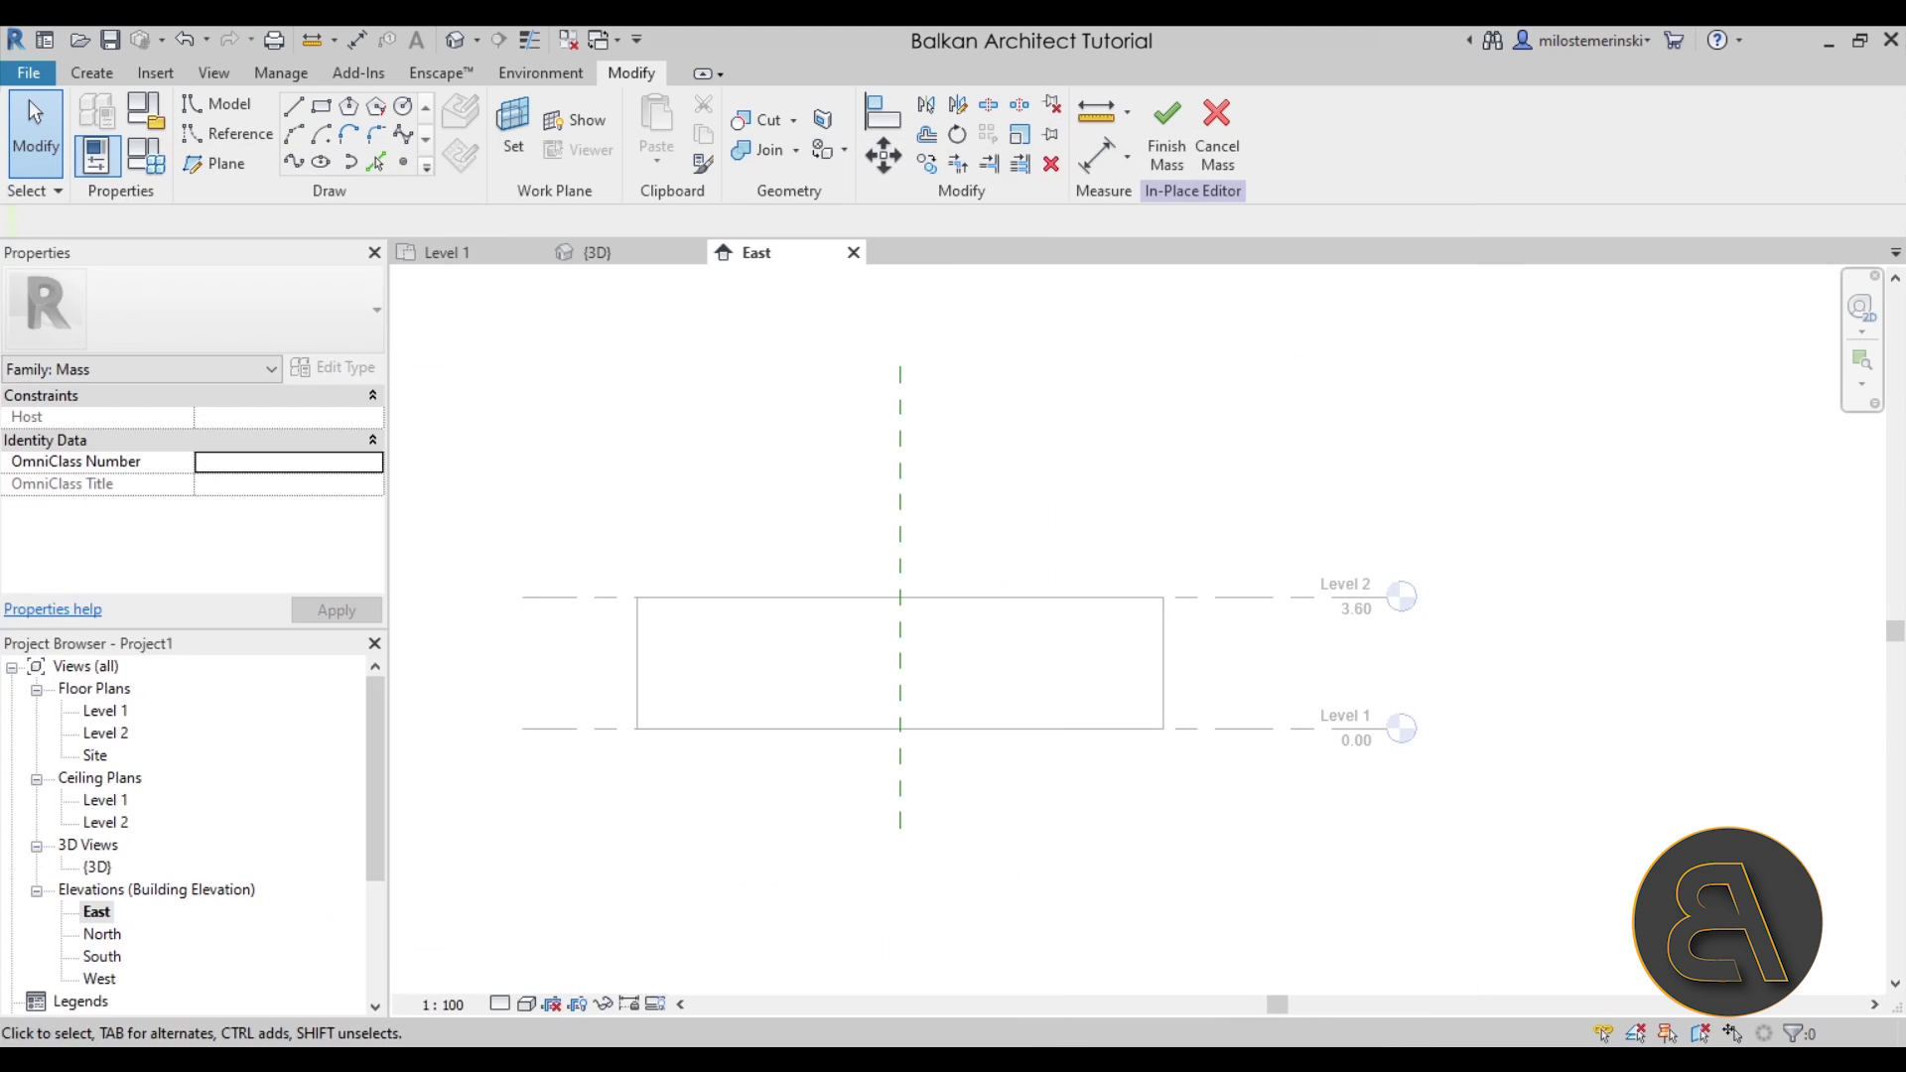
Draw a reference plane sloping up and outward at about 50° from just beside the wall's upper-left corner
{"action": "left_click", "coordinate": [205, 170]}
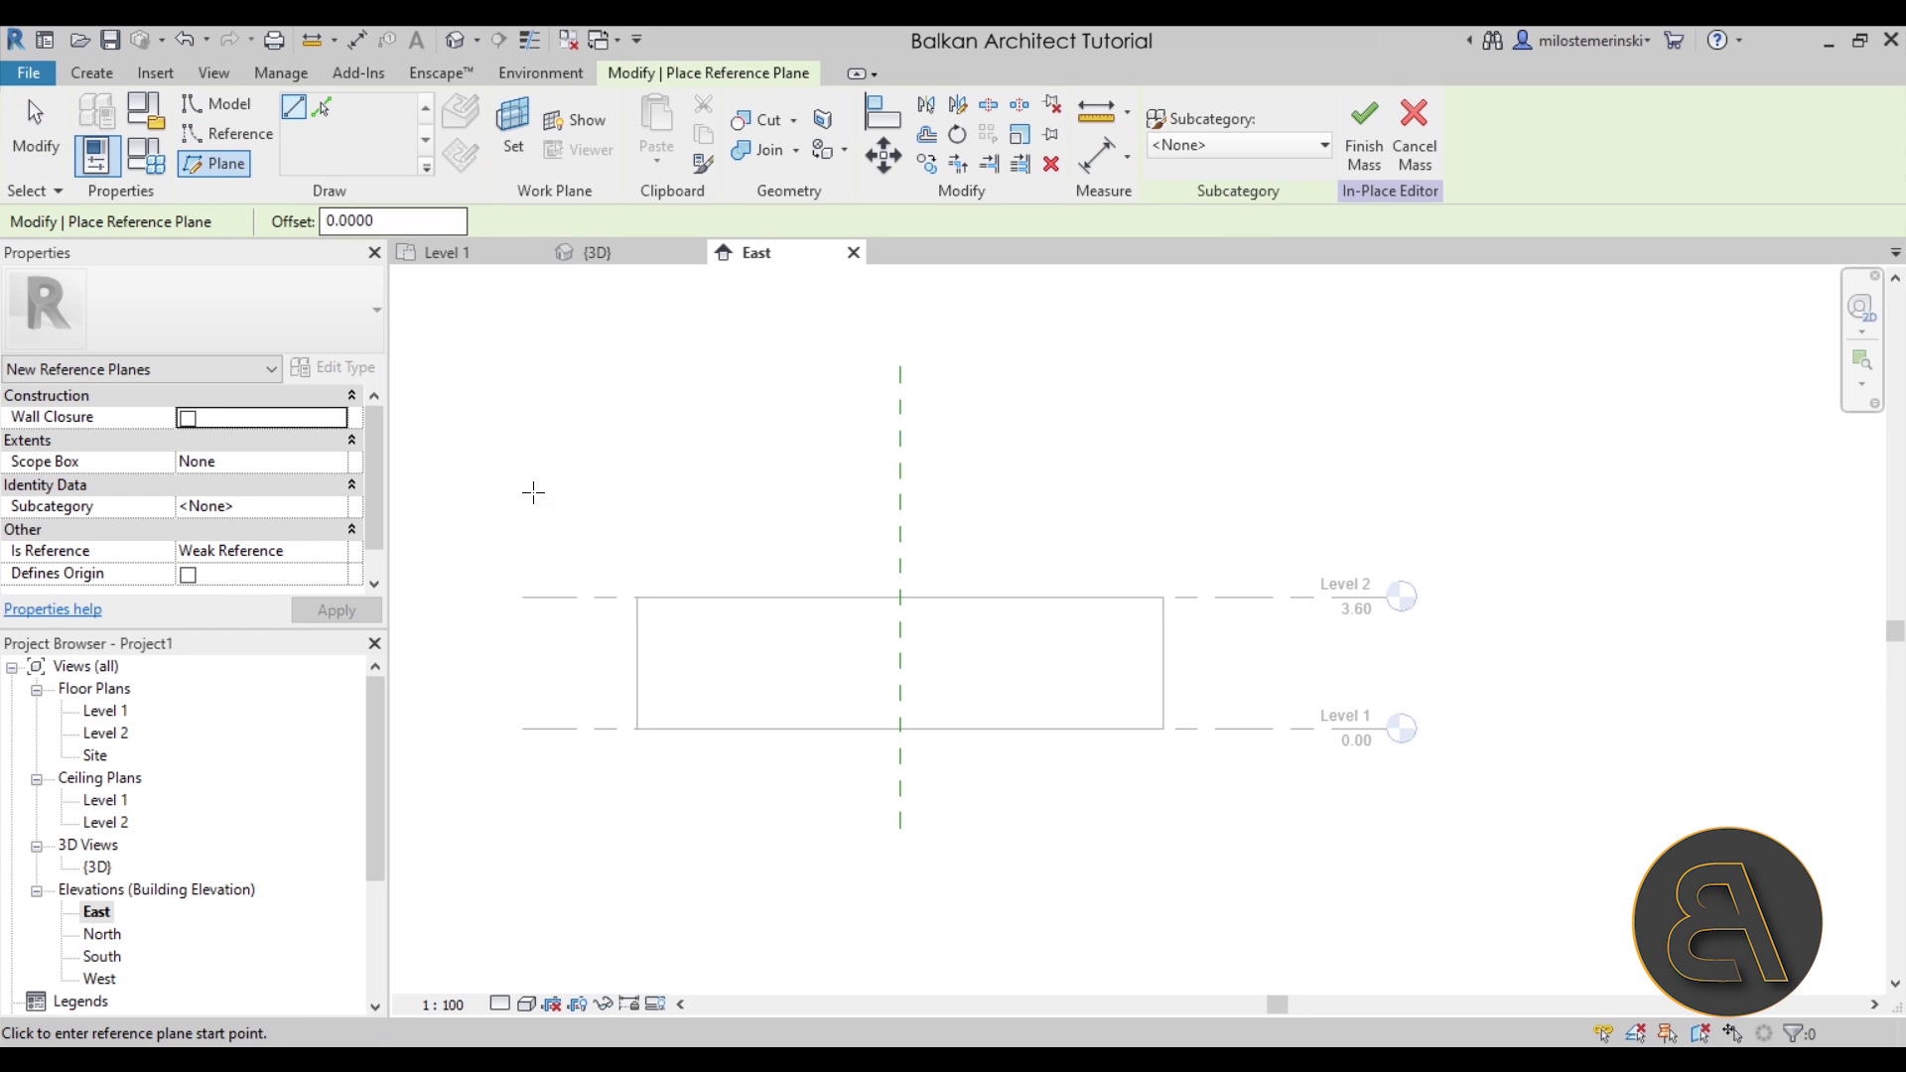
{"action": "scroll", "coordinate": [625, 610], "scroll_direction": "up", "scroll_amount": 3}
{"action": "left_click", "coordinate": [622, 625]}
{"action": "scroll", "coordinate": [595, 555], "scroll_direction": "down", "scroll_amount": 2}
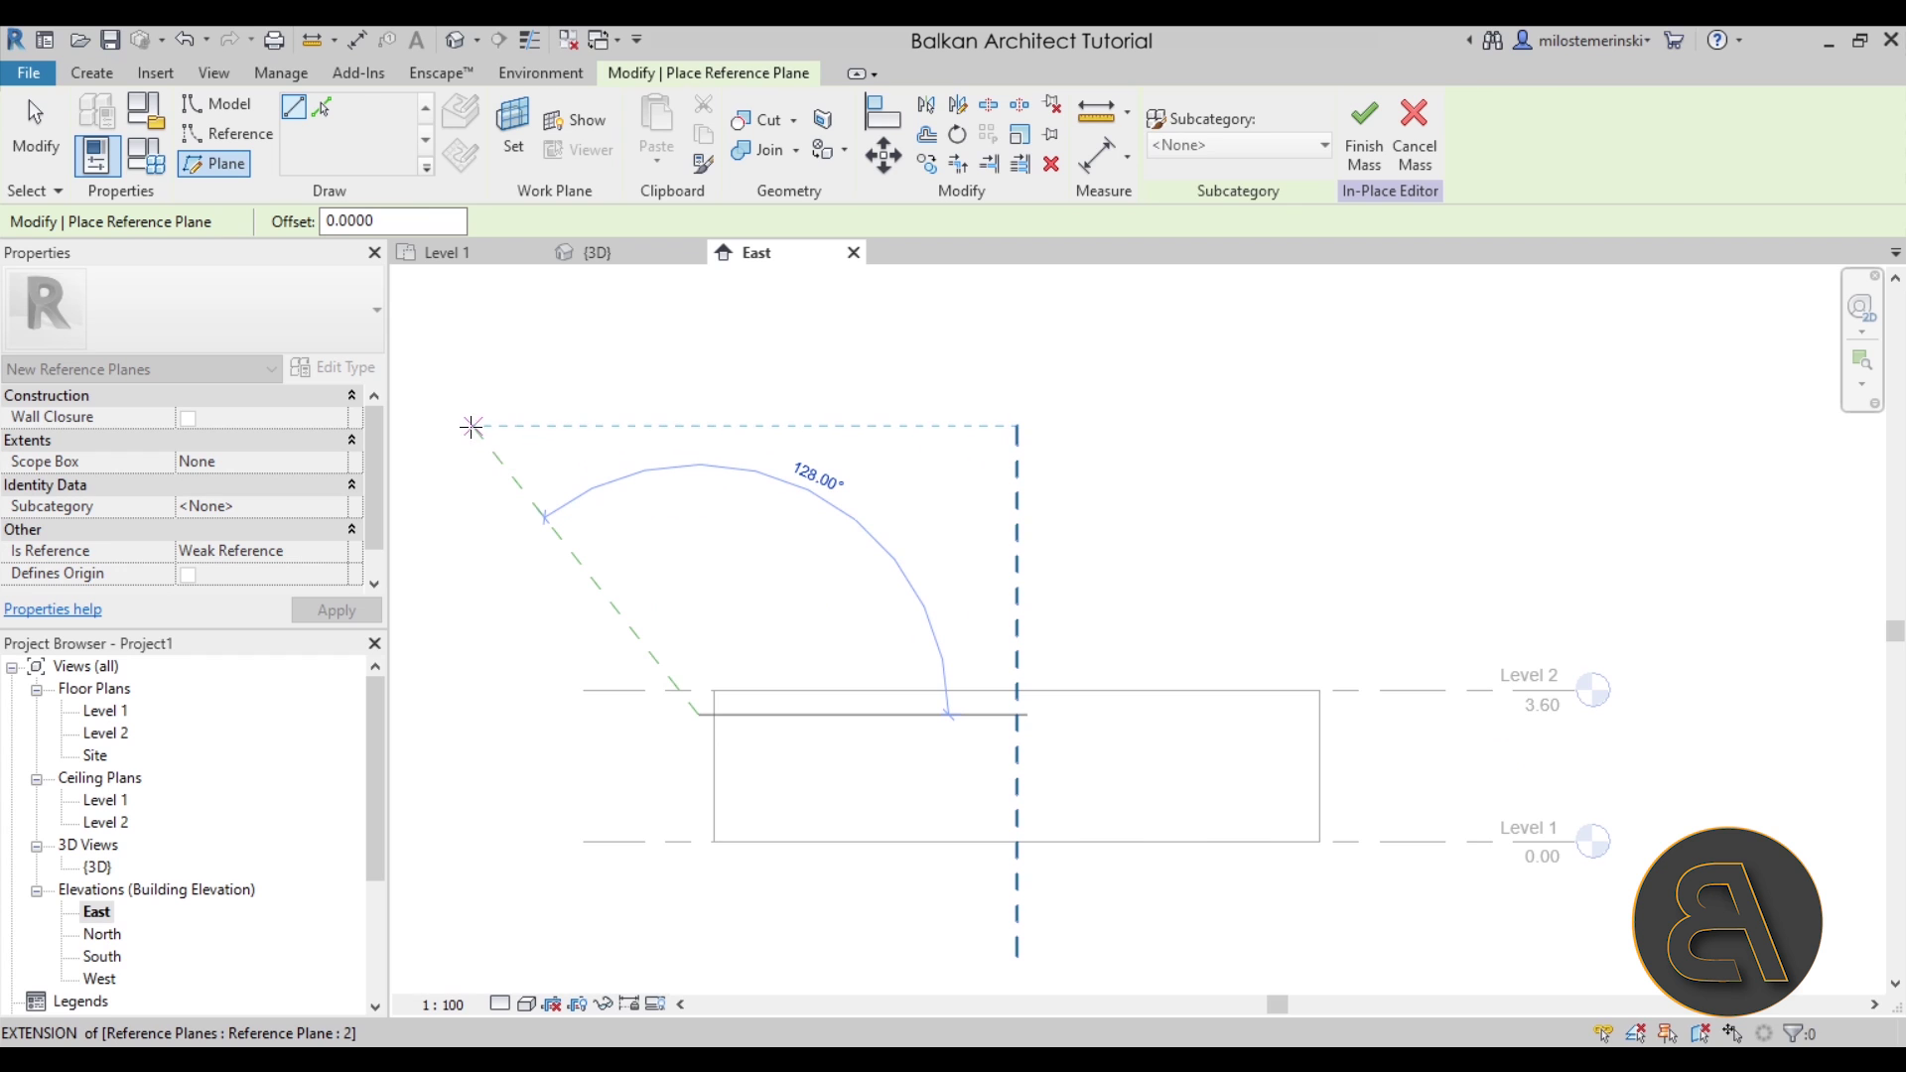
{"action": "left_click", "coordinate": [454, 426]}
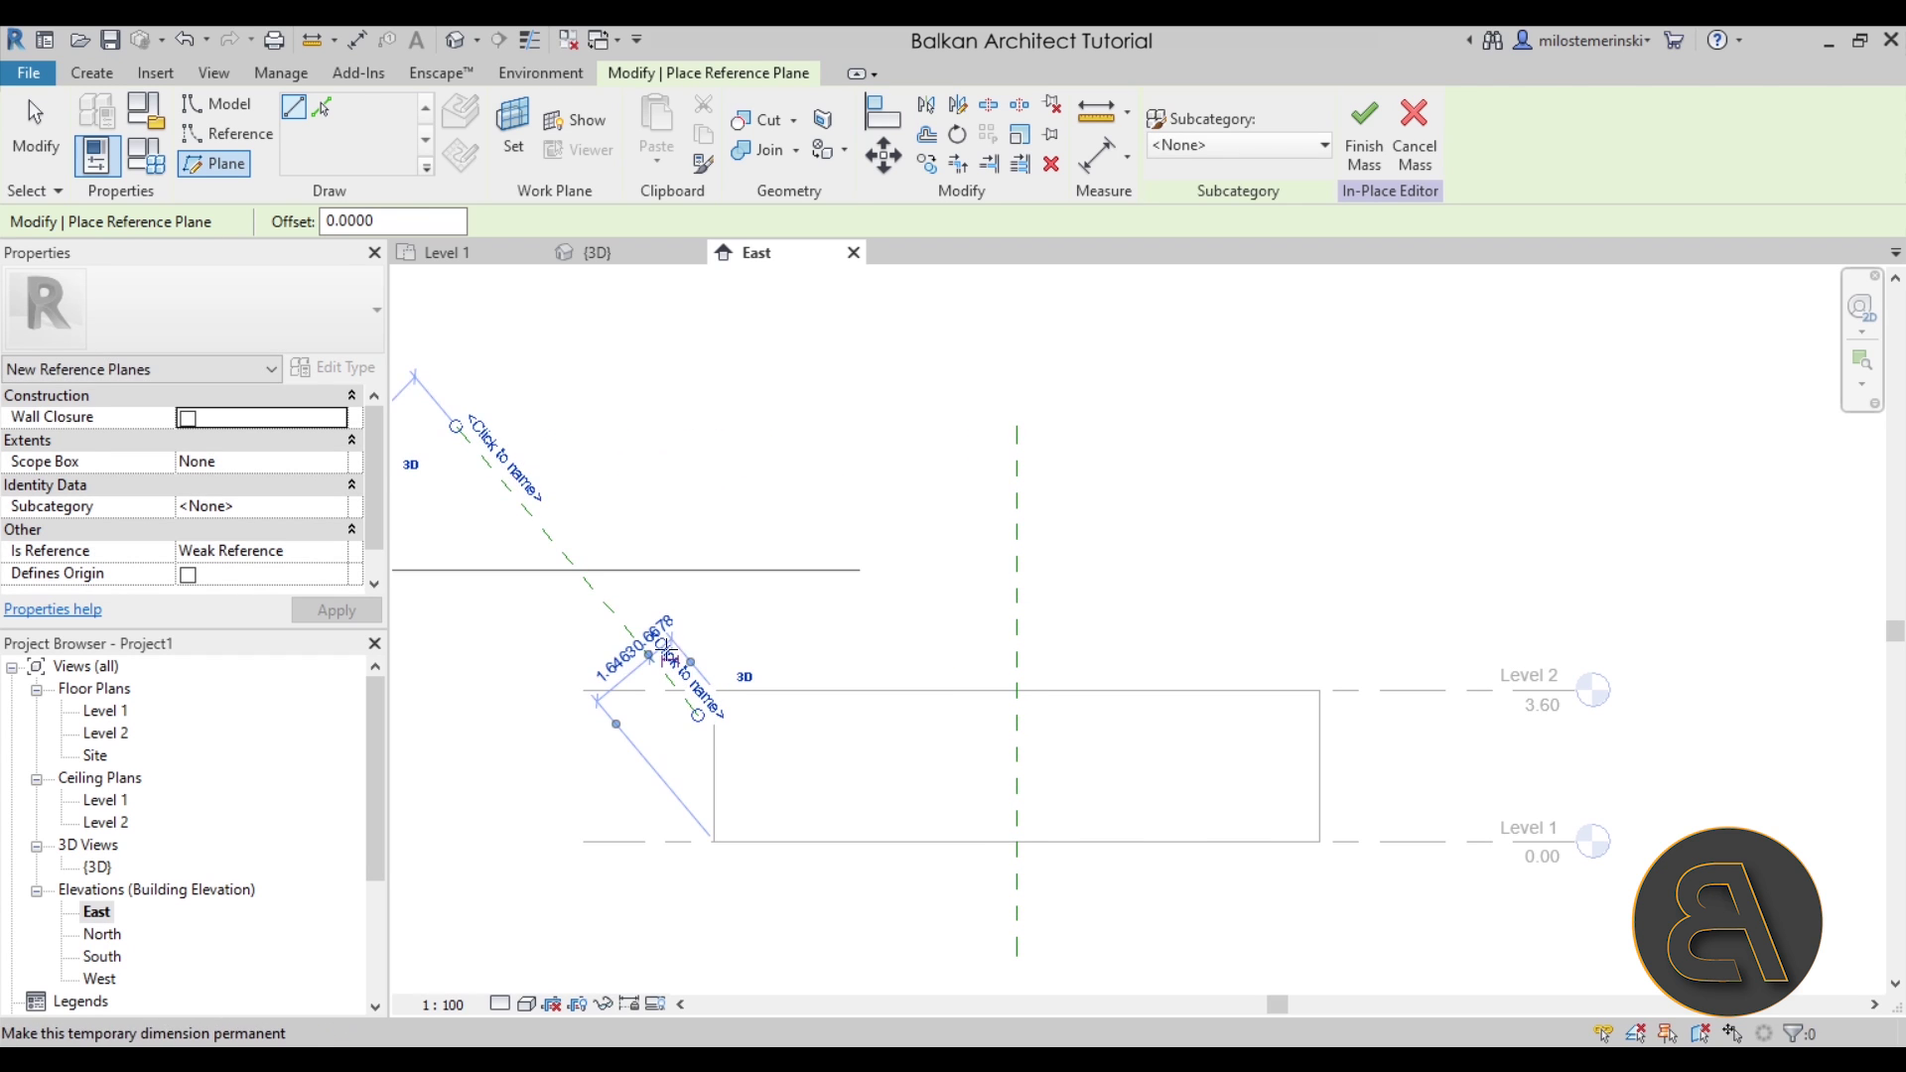
{"action": "key", "text": "Escape"}
{"action": "key", "text": "Escape"}
Extend the lower end of the sloped reference plane through the building to below Level 1
{"action": "left_click", "coordinate": [676, 703]}
{"action": "left_click_drag", "start_coordinate": [700, 712], "coordinate": [923, 943]}
{"action": "scroll", "coordinate": [801, 701], "scroll_direction": "down", "scroll_amount": 2}
{"action": "left_click", "coordinate": [843, 728]}
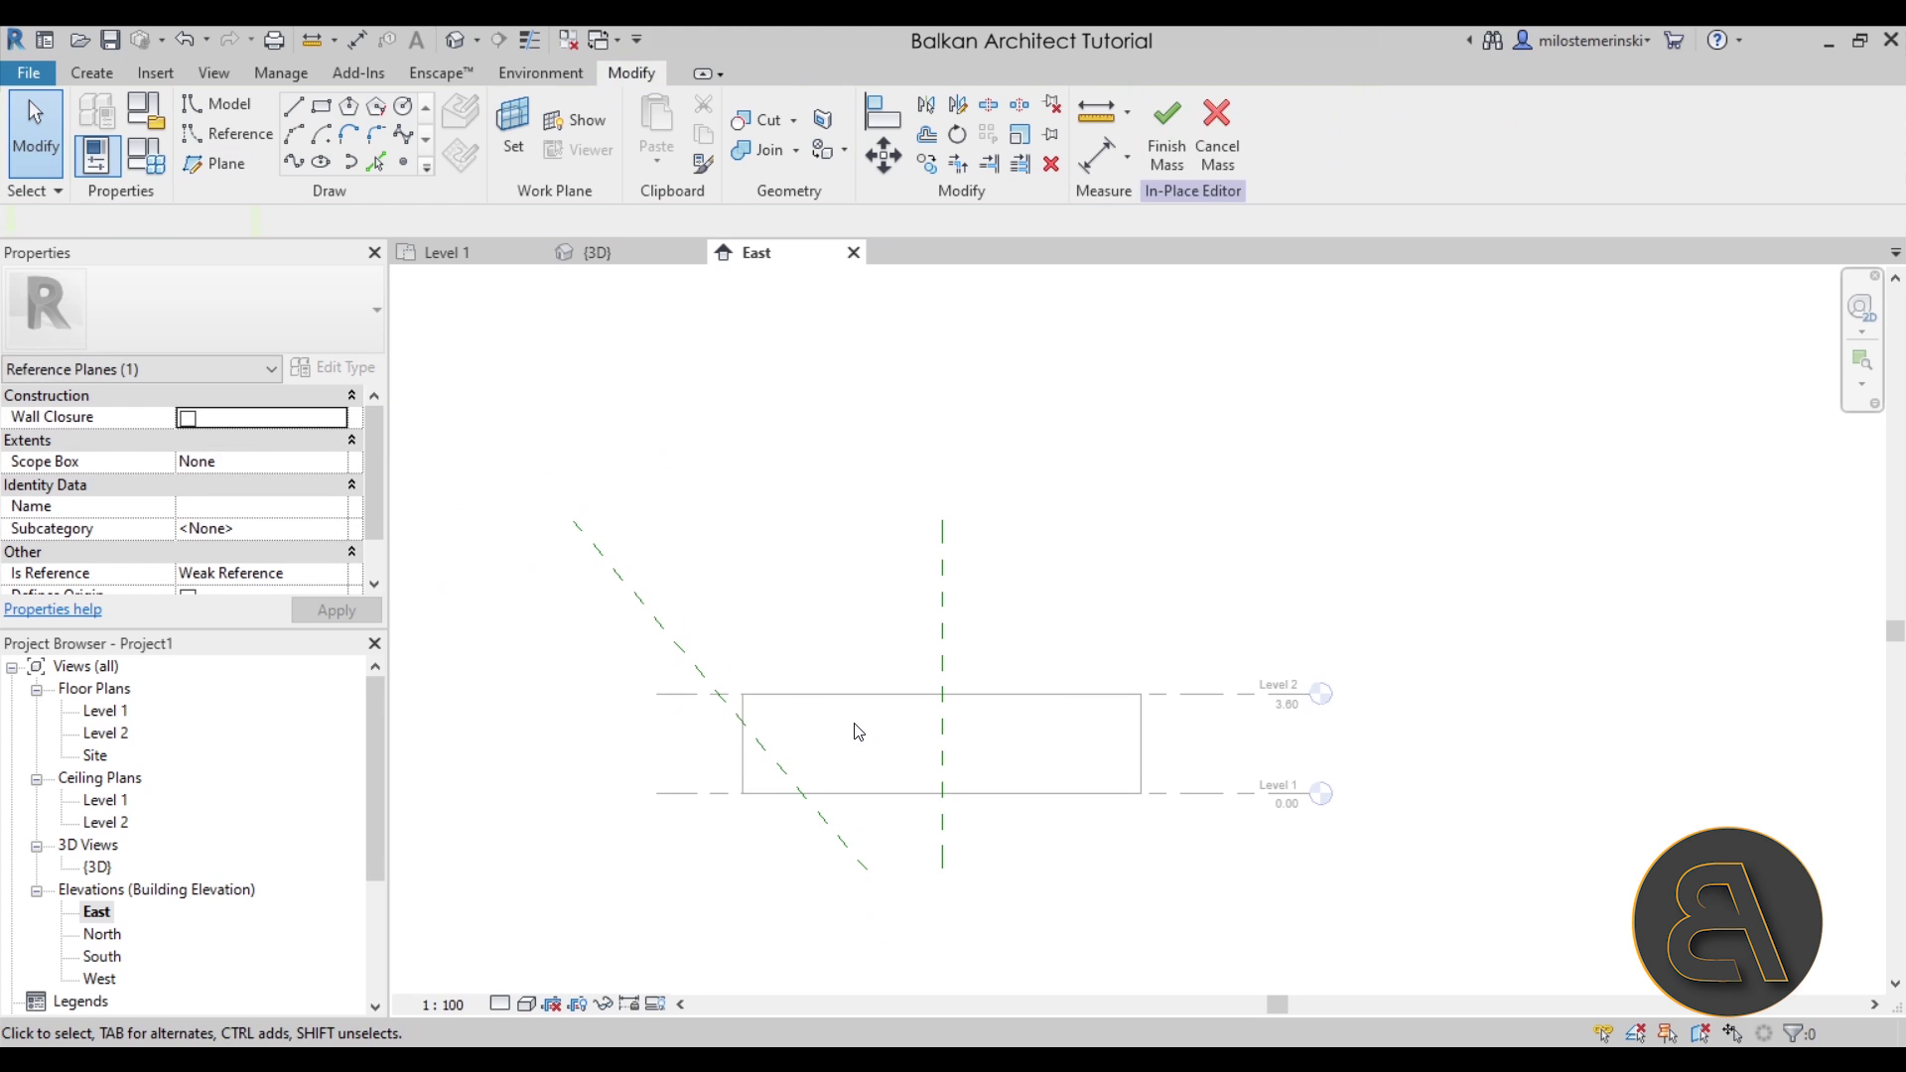
Name the sloped reference plane 1
{"action": "left_click", "coordinate": [734, 720]}
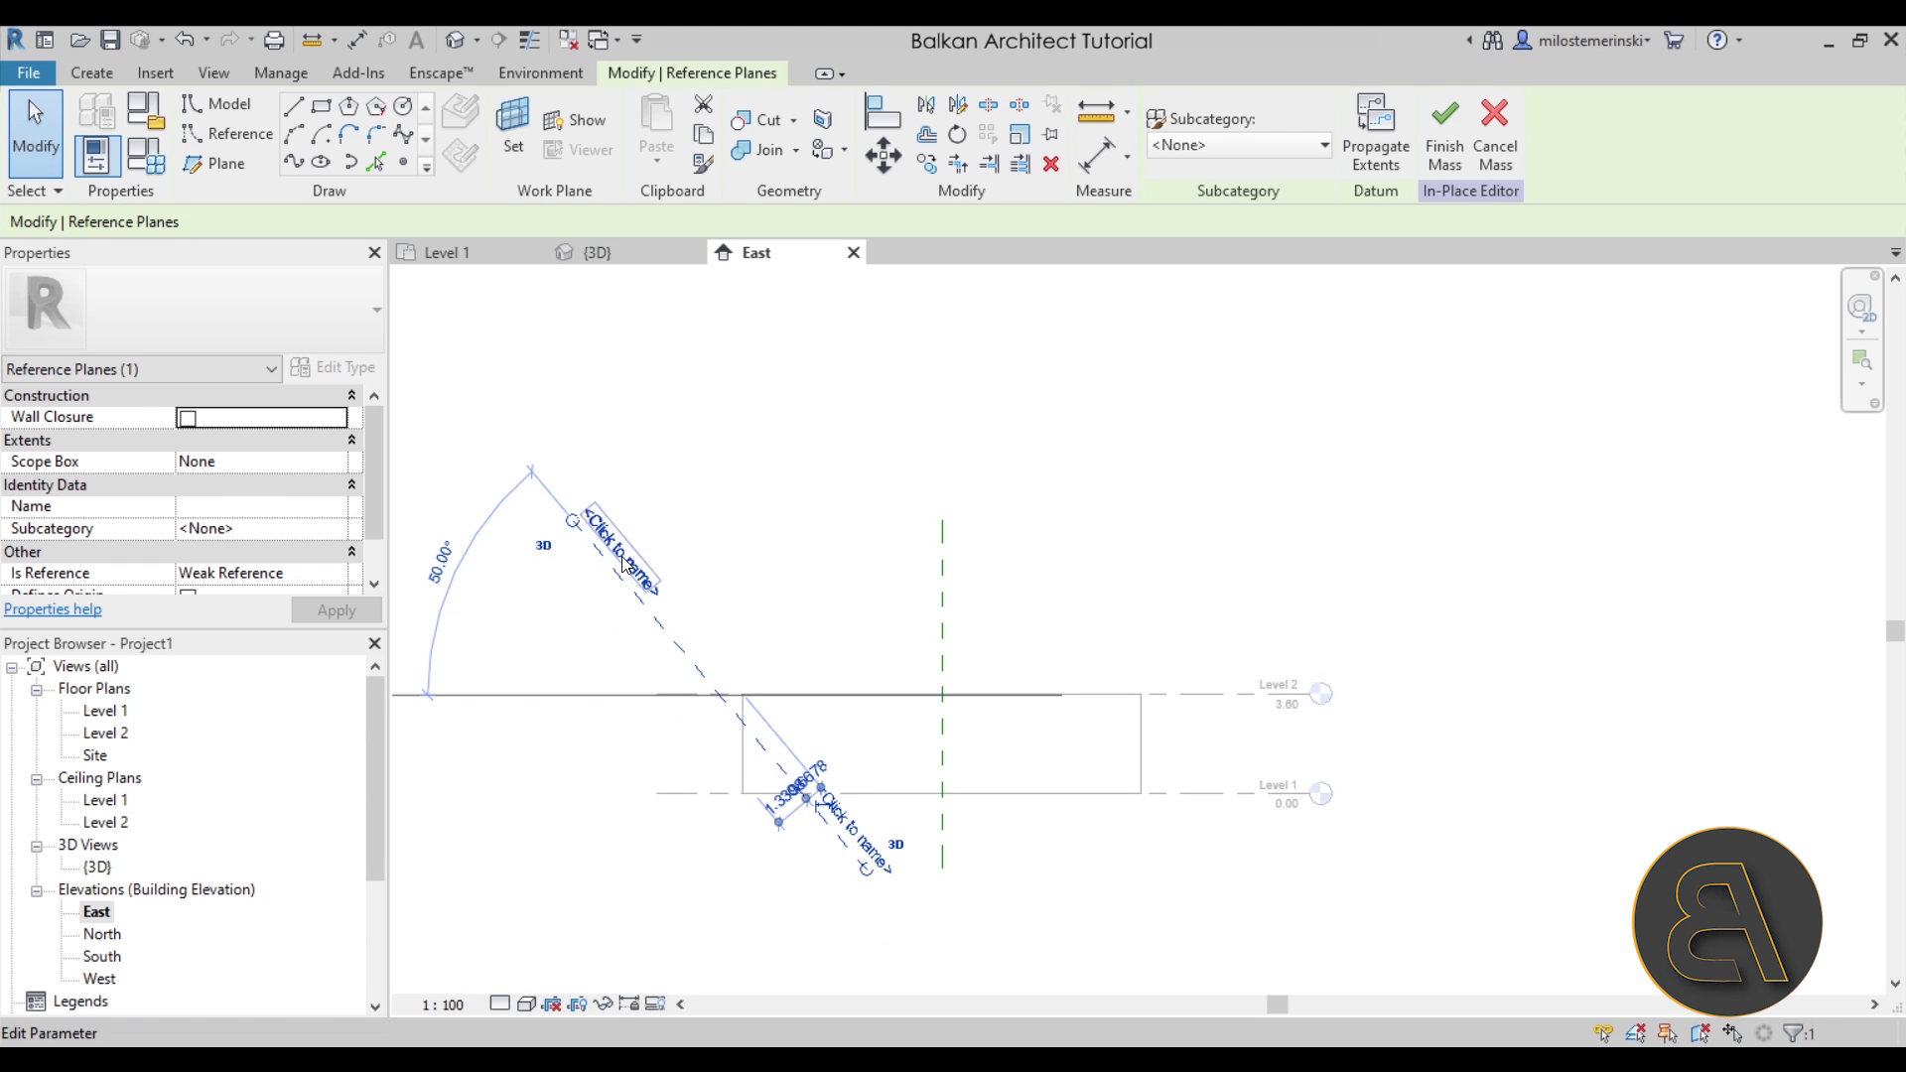
{"action": "left_click", "coordinate": [645, 610]}
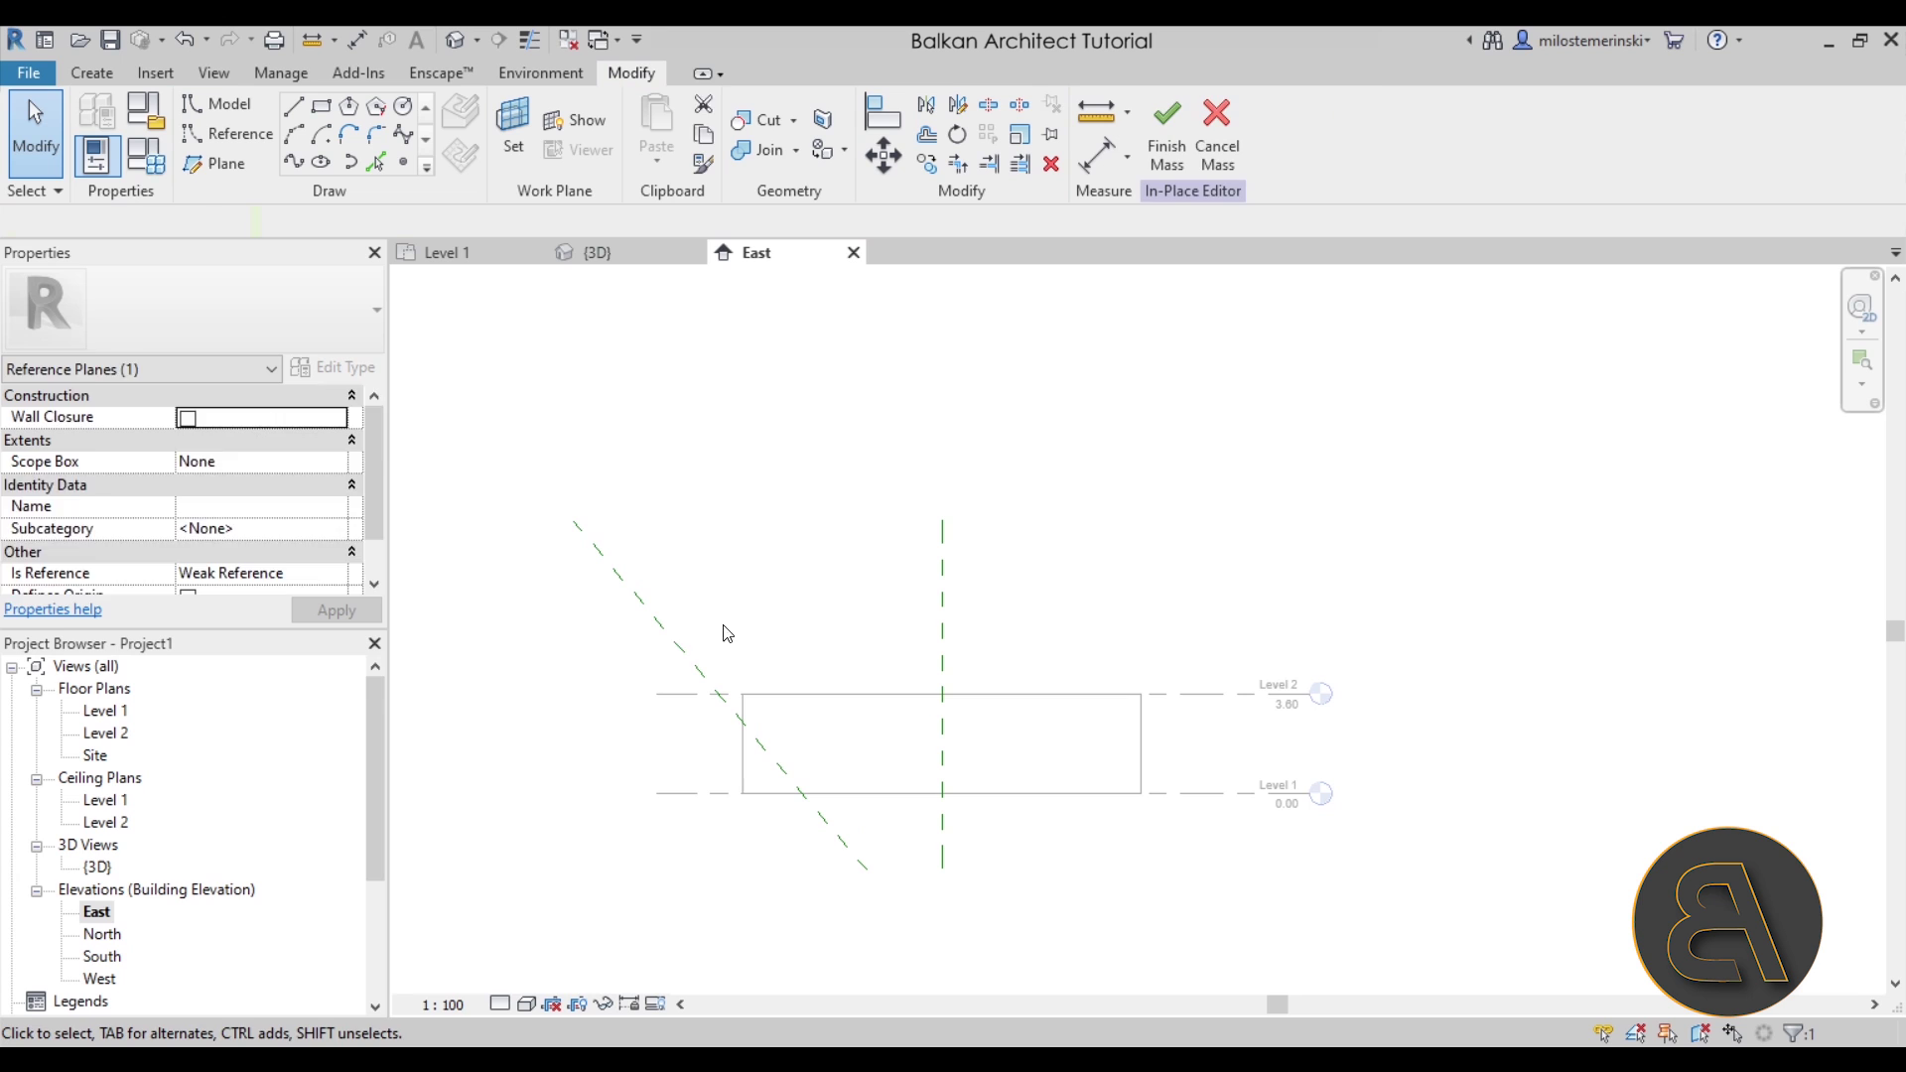
{"action": "left_click", "coordinate": [674, 651]}
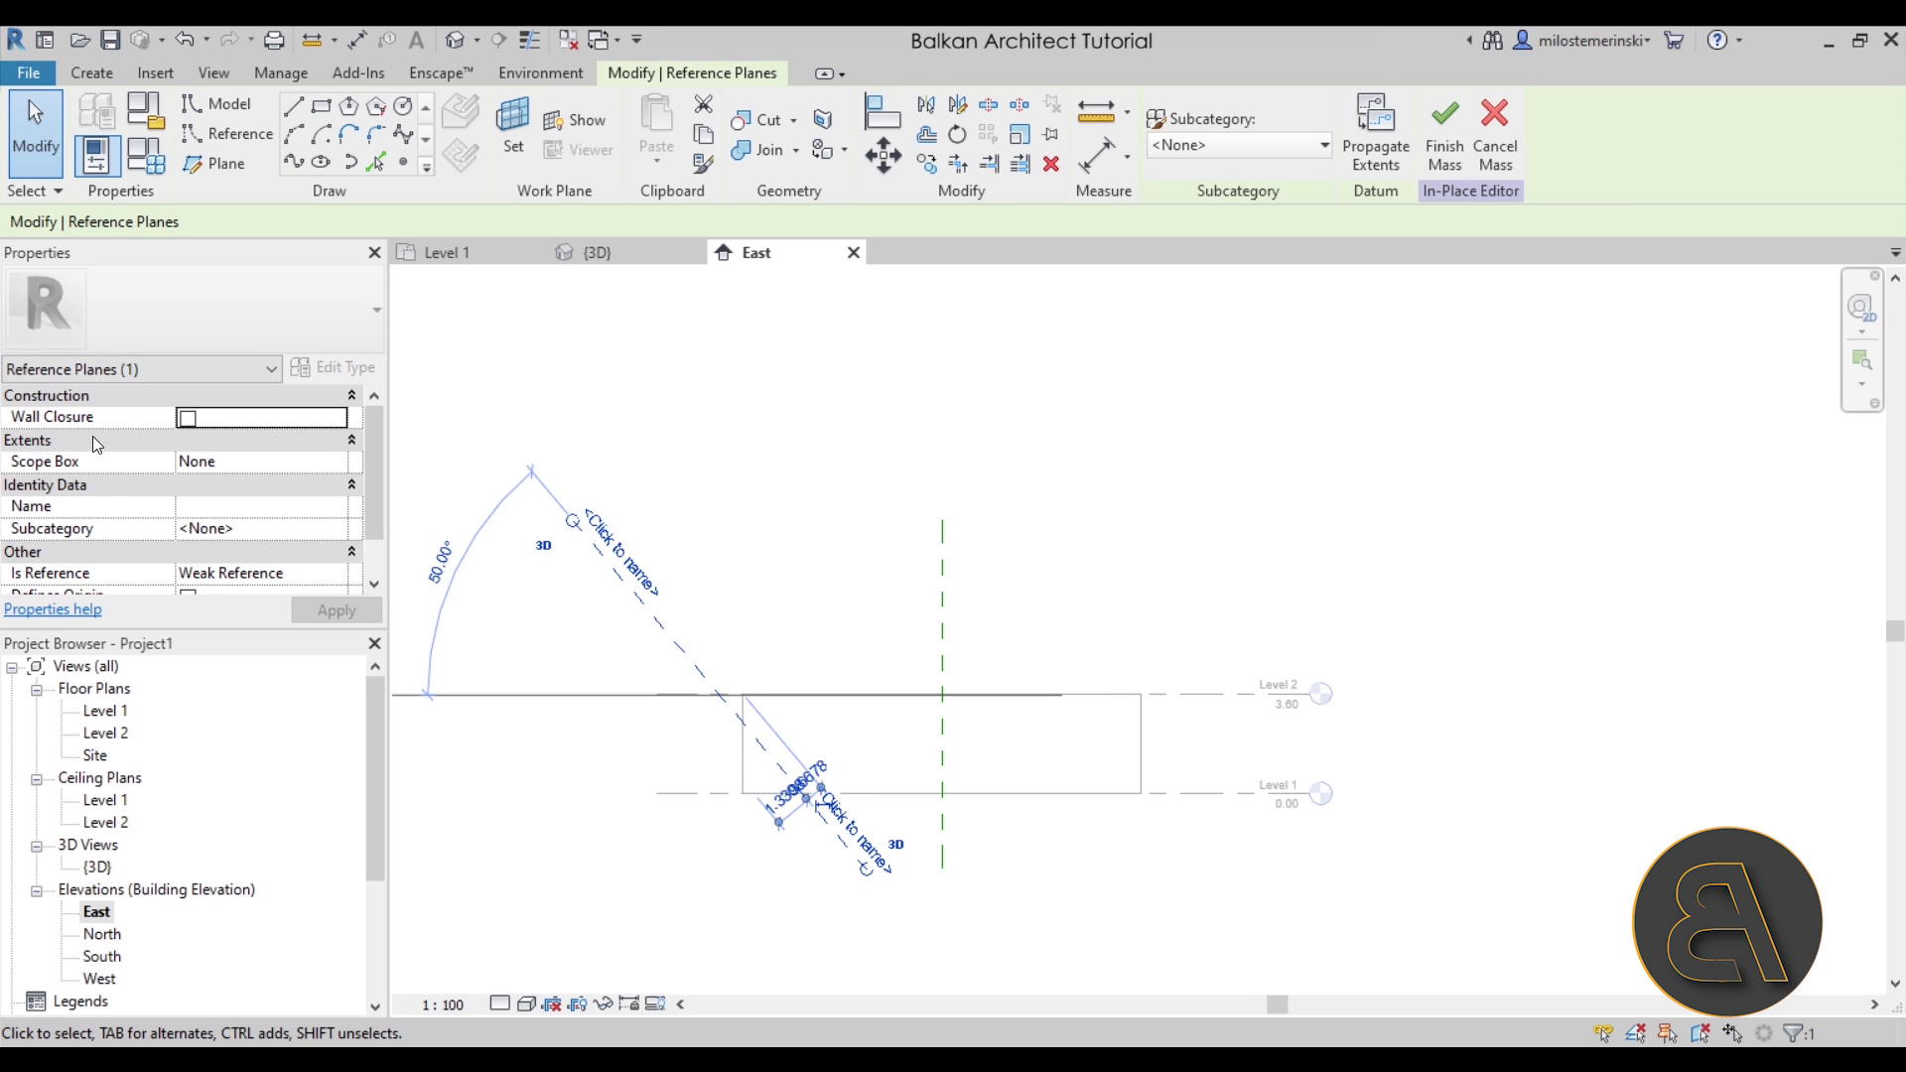
{"action": "left_click", "coordinate": [206, 515]}
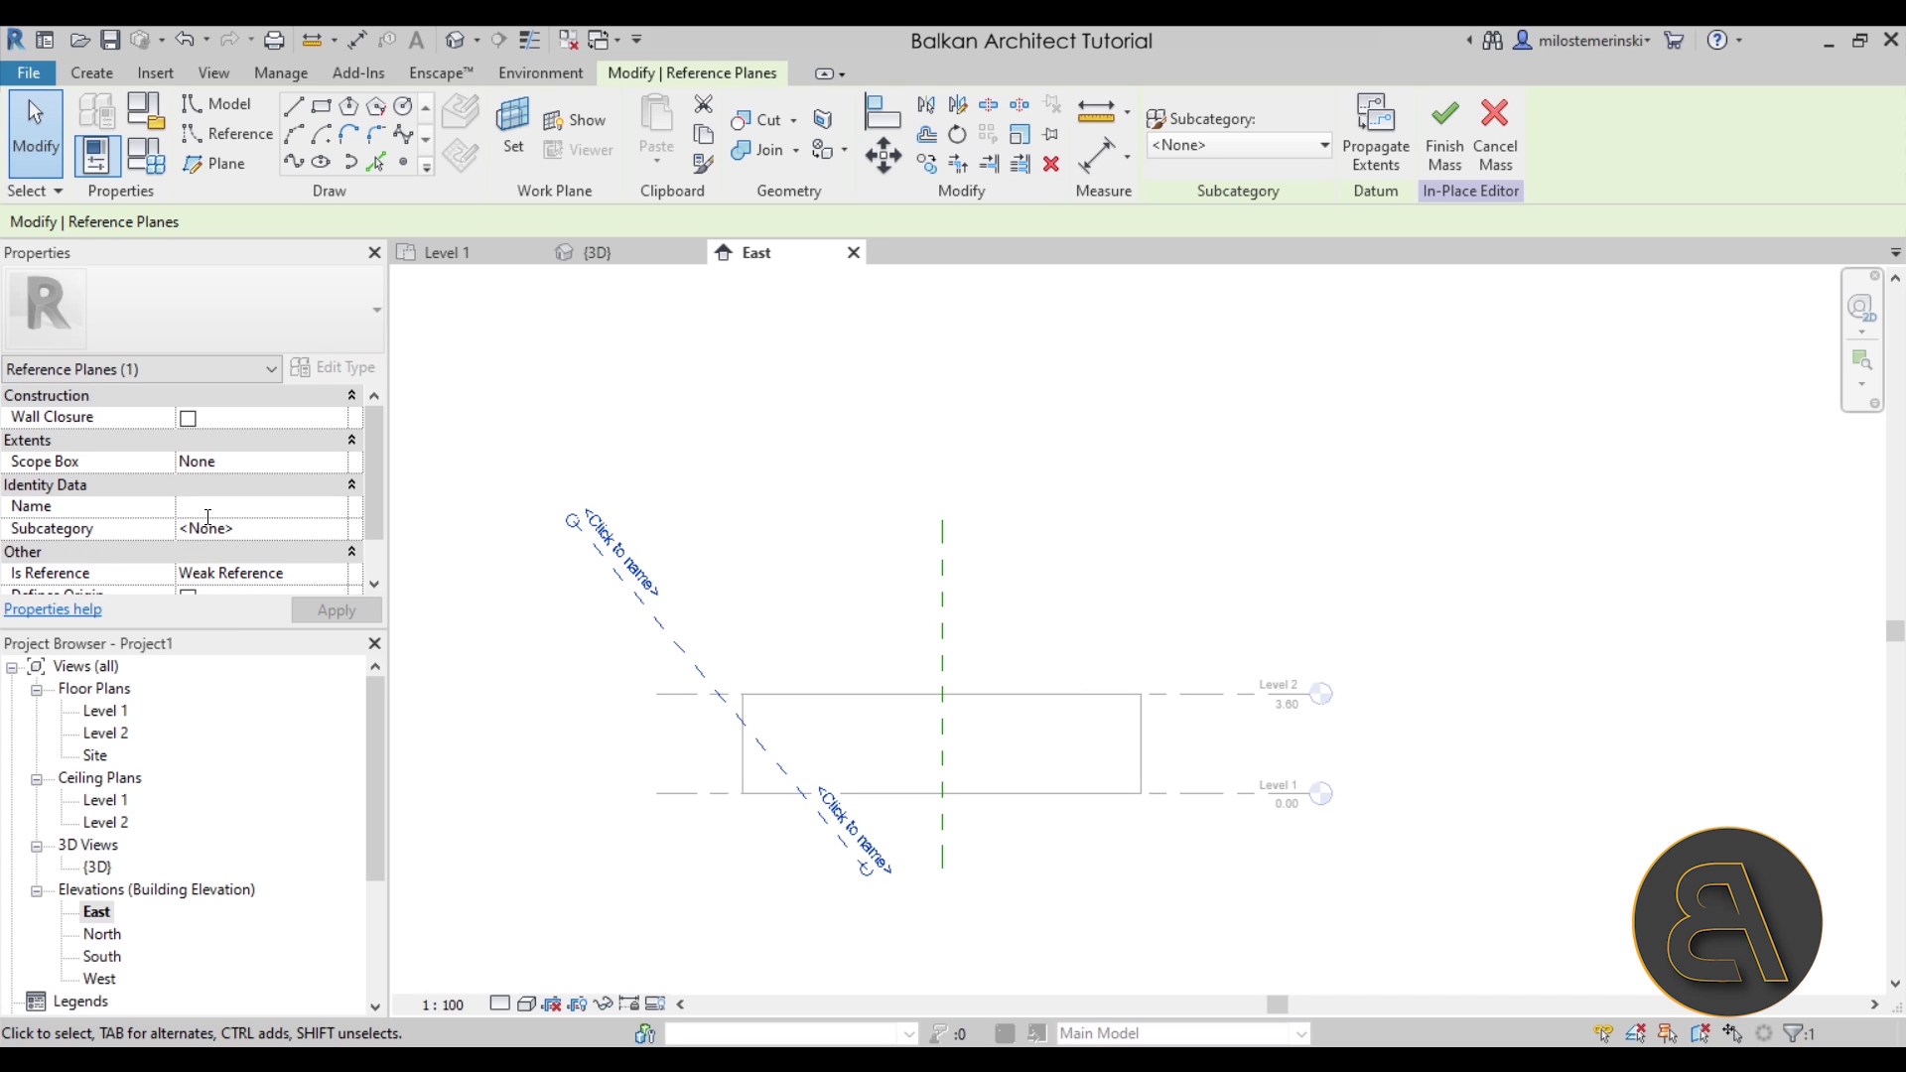
{"action": "left_click", "coordinate": [724, 444]}
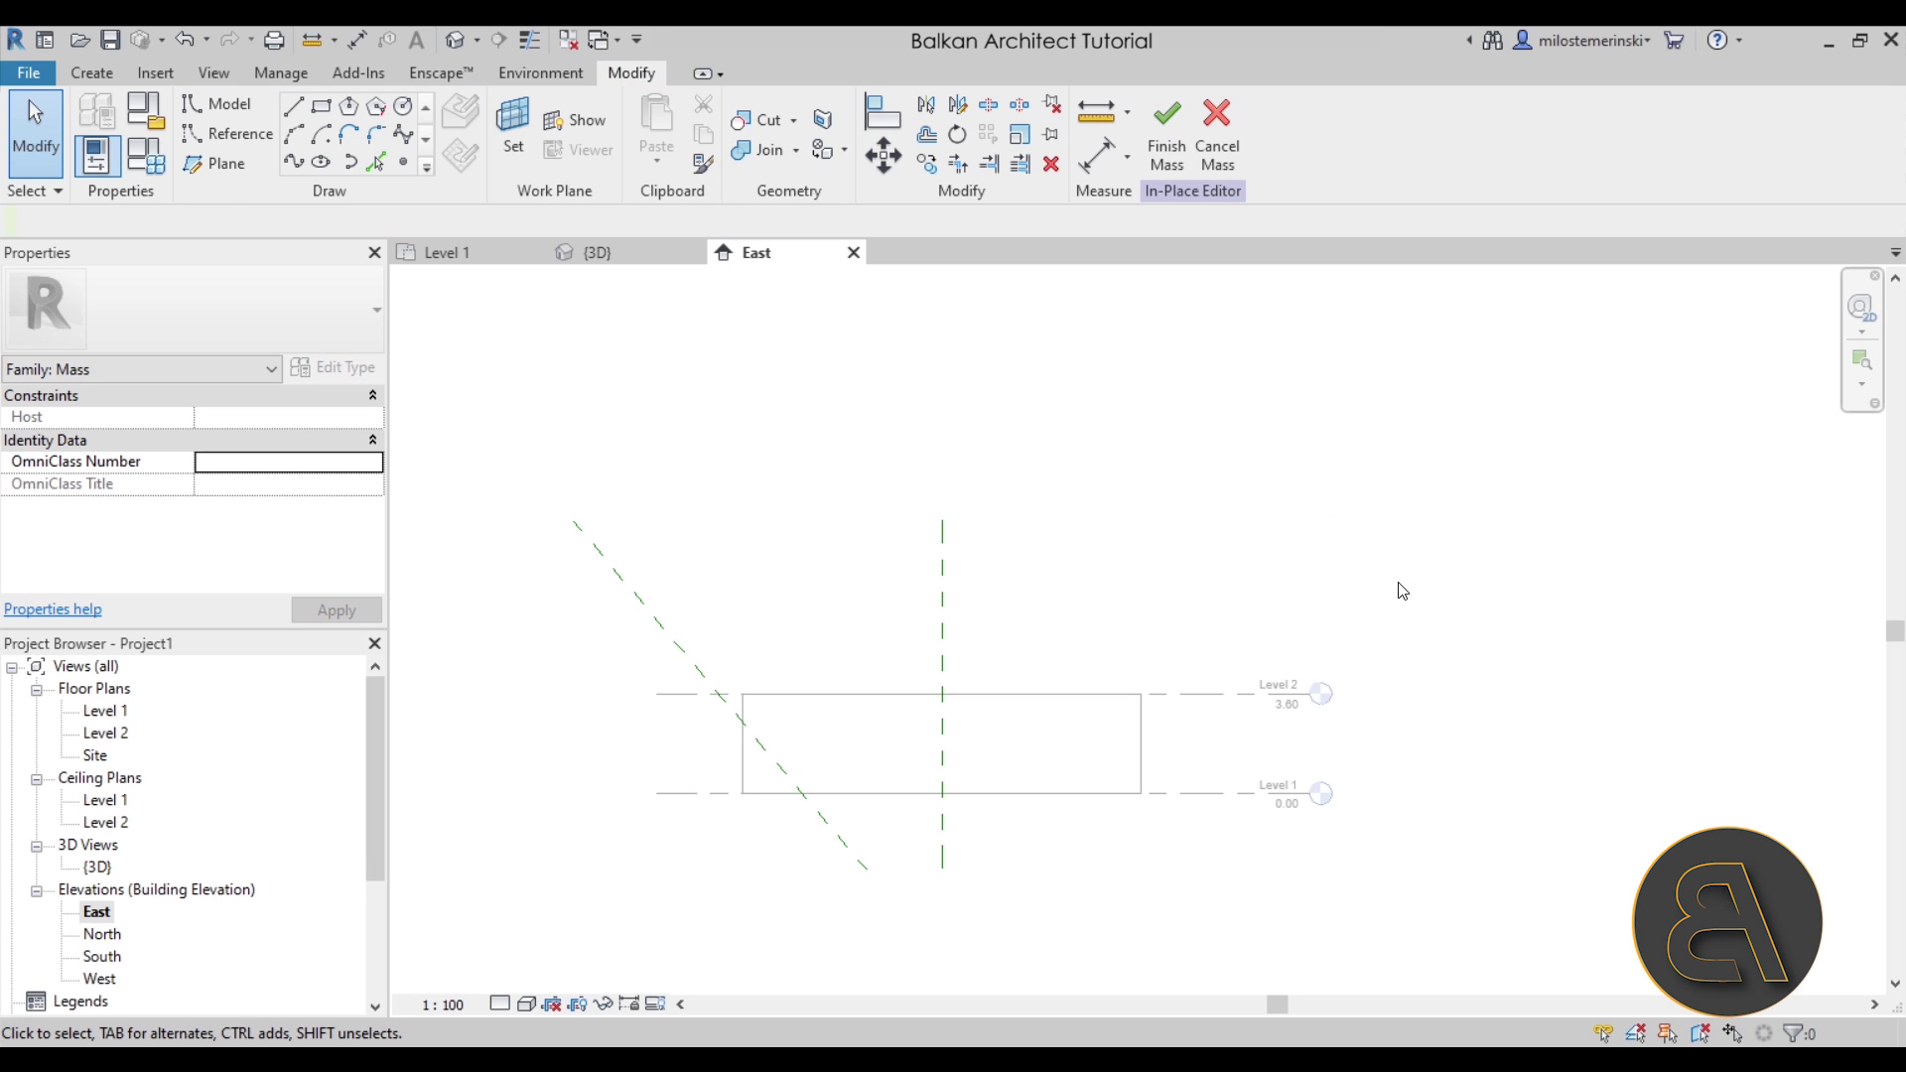
Mirror sloped reference plane 1 about the vertical central reference plane to the opposite end of the building
{"action": "middle_click_drag", "start_coordinate": [1072, 820], "coordinate": [961, 771]}
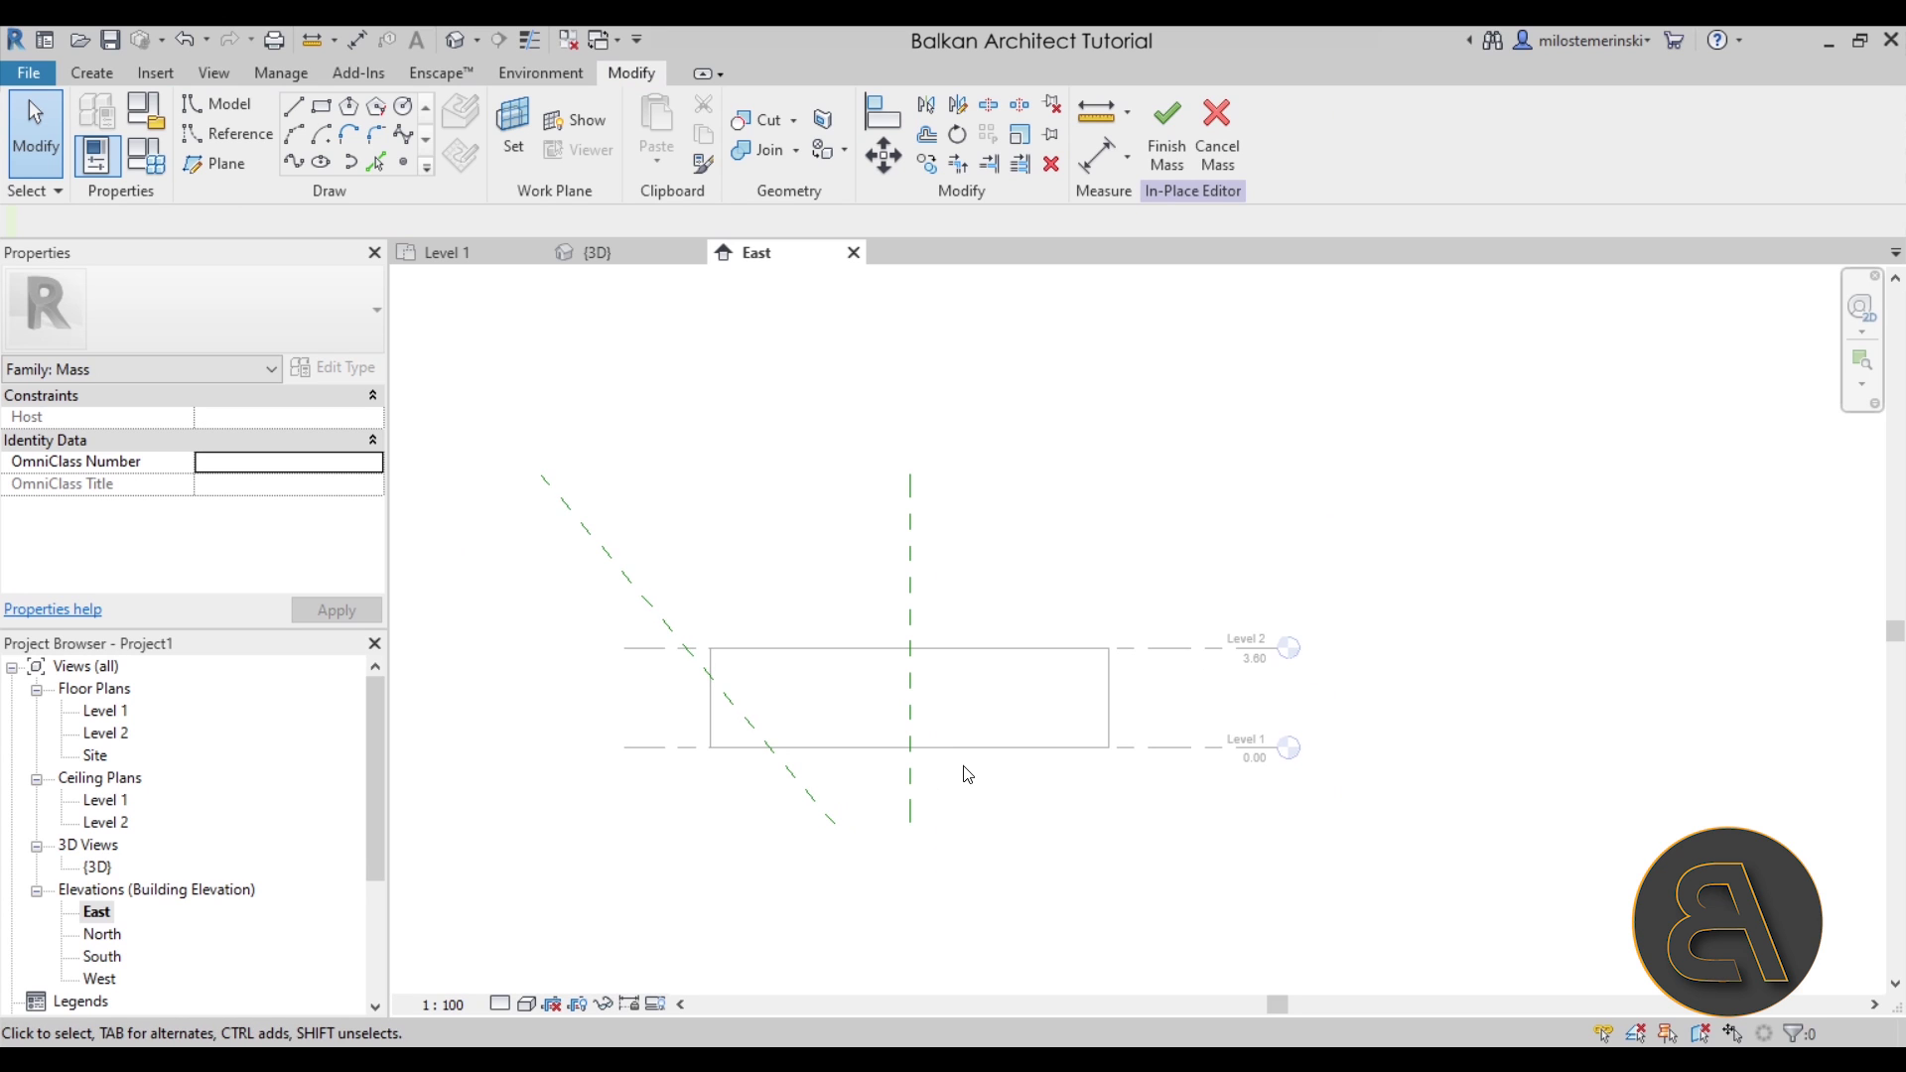
{"action": "left_click", "coordinate": [784, 766]}
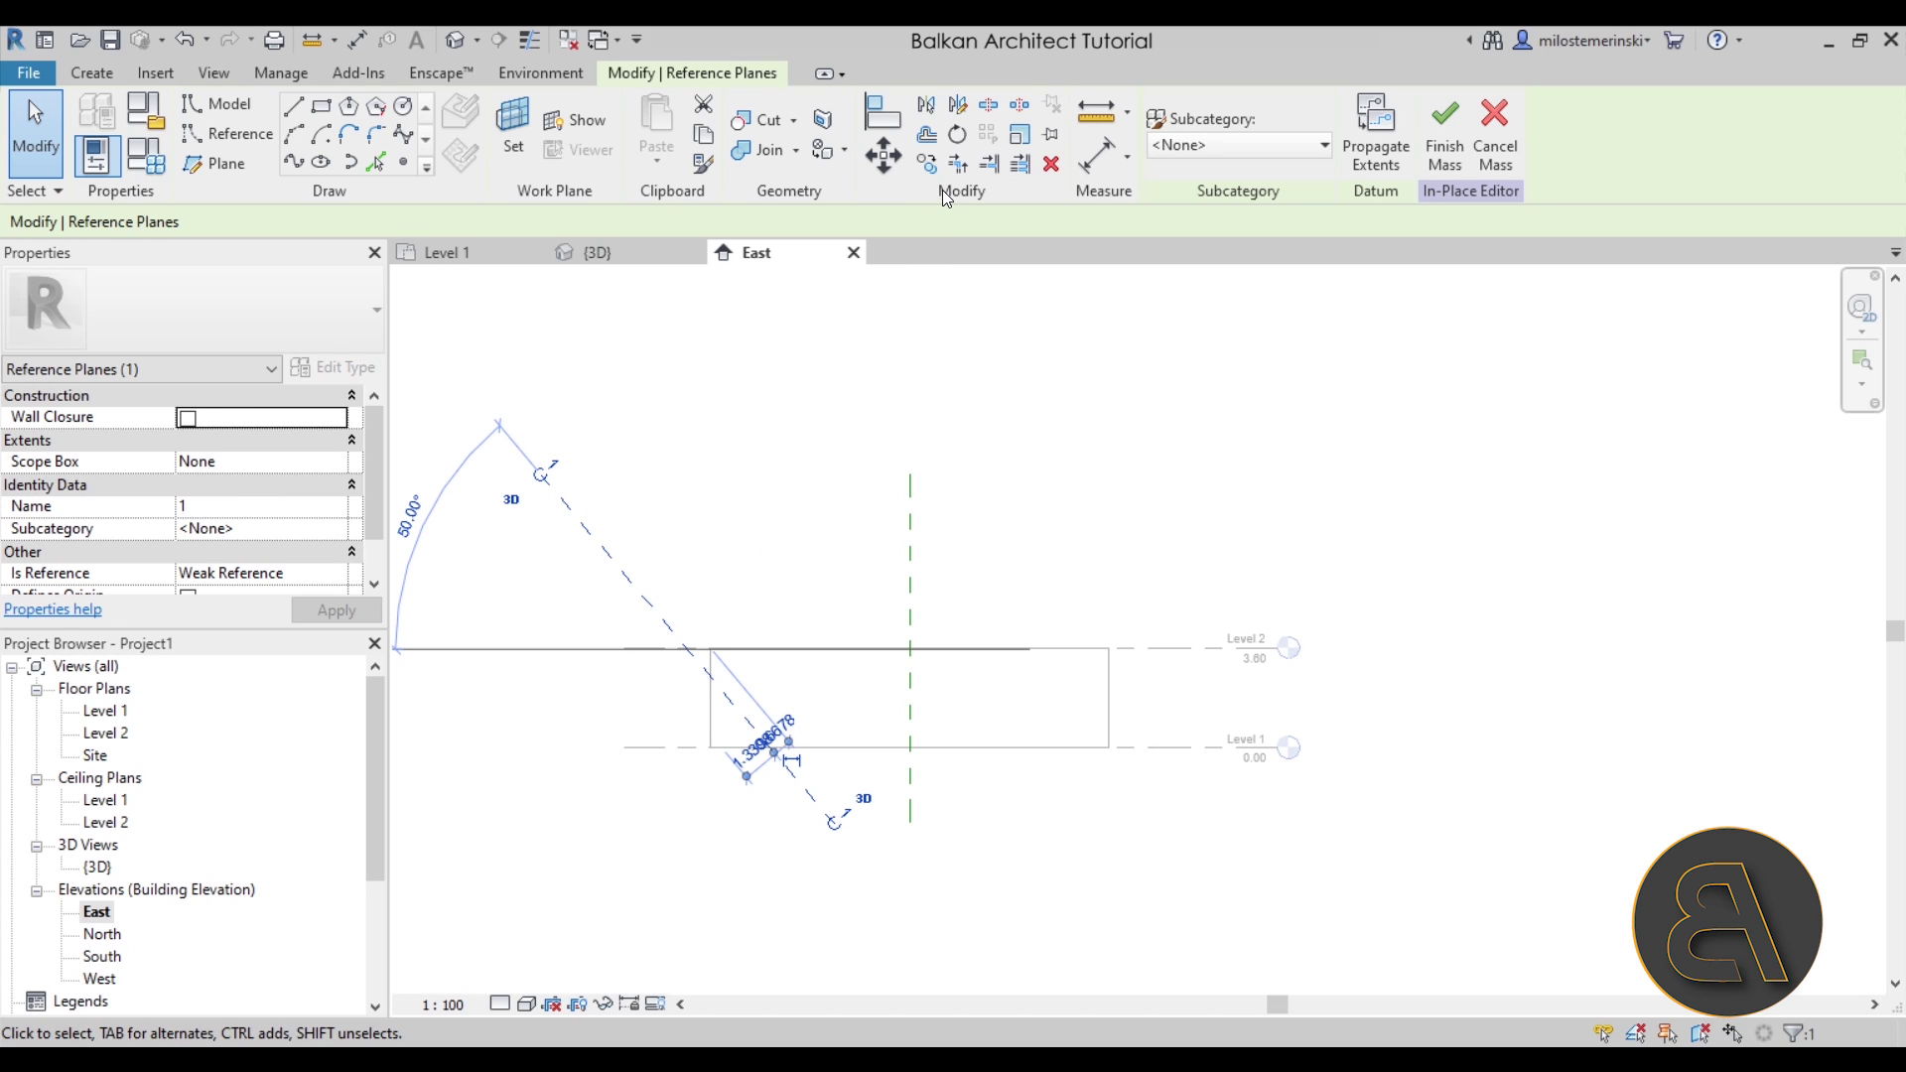
{"action": "left_click", "coordinate": [926, 104]}
{"action": "left_click", "coordinate": [908, 517]}
{"action": "middle_click_drag", "start_coordinate": [904, 517], "coordinate": [822, 491]}
{"action": "scroll", "coordinate": [822, 491], "scroll_direction": "down", "scroll_amount": 1}
{"action": "left_click", "coordinate": [1111, 520]}
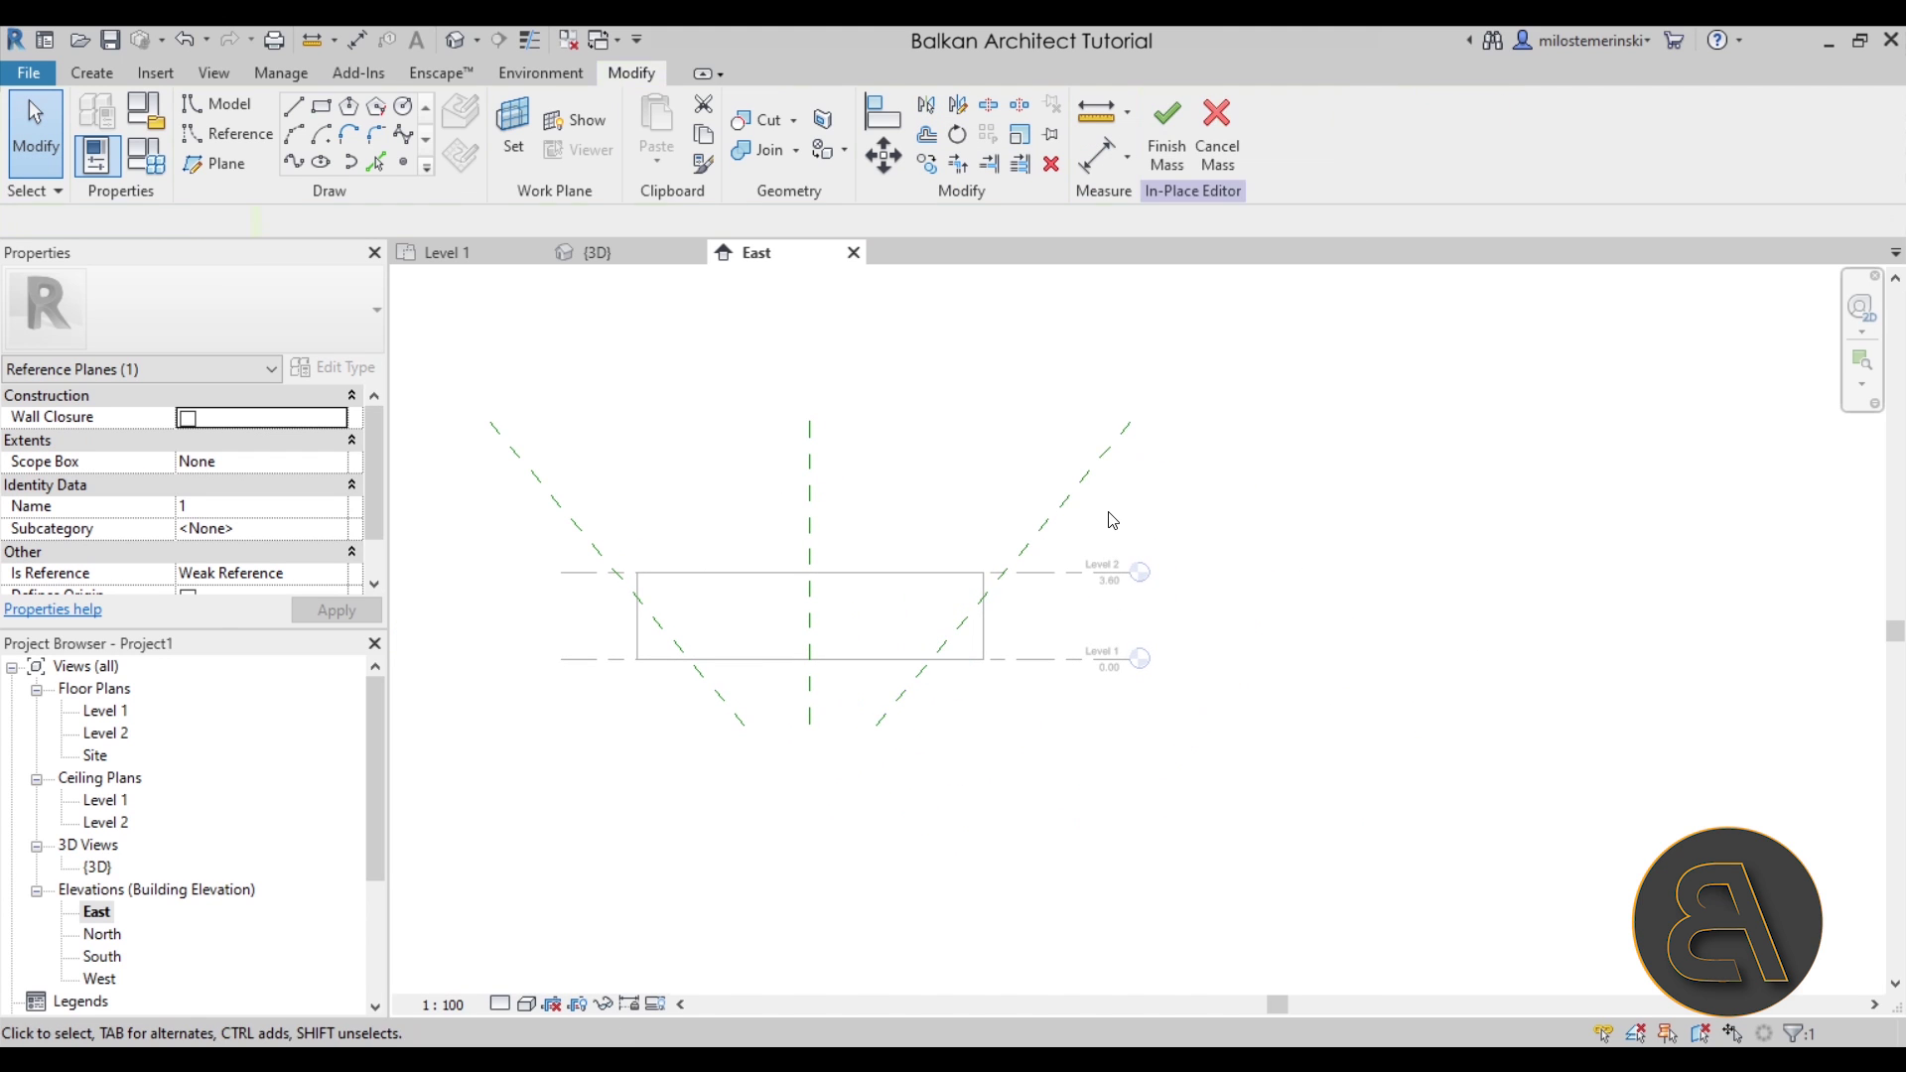
Rename the mirrored sloped reference plane to 3
{"action": "left_click", "coordinate": [1047, 555]}
{"action": "left_click", "coordinate": [255, 508]}
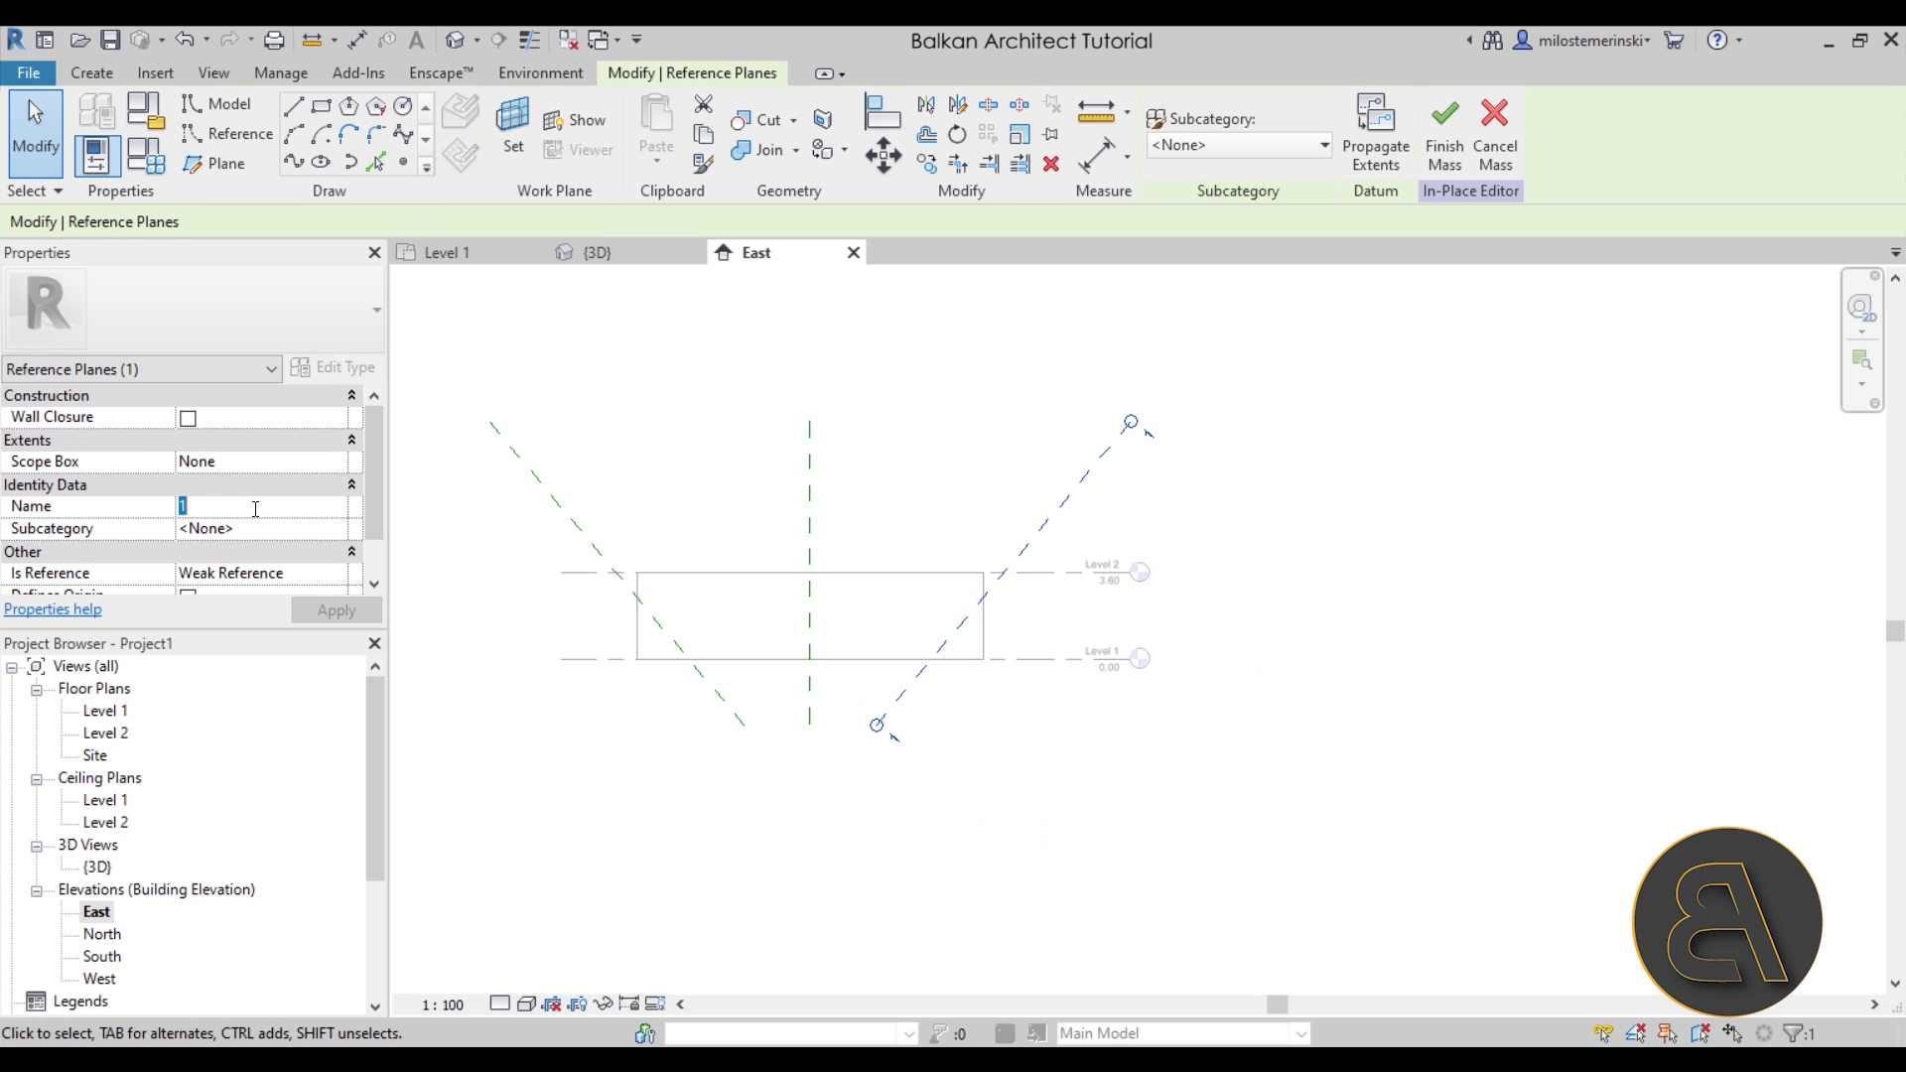
{"action": "left_click", "coordinate": [336, 610]}
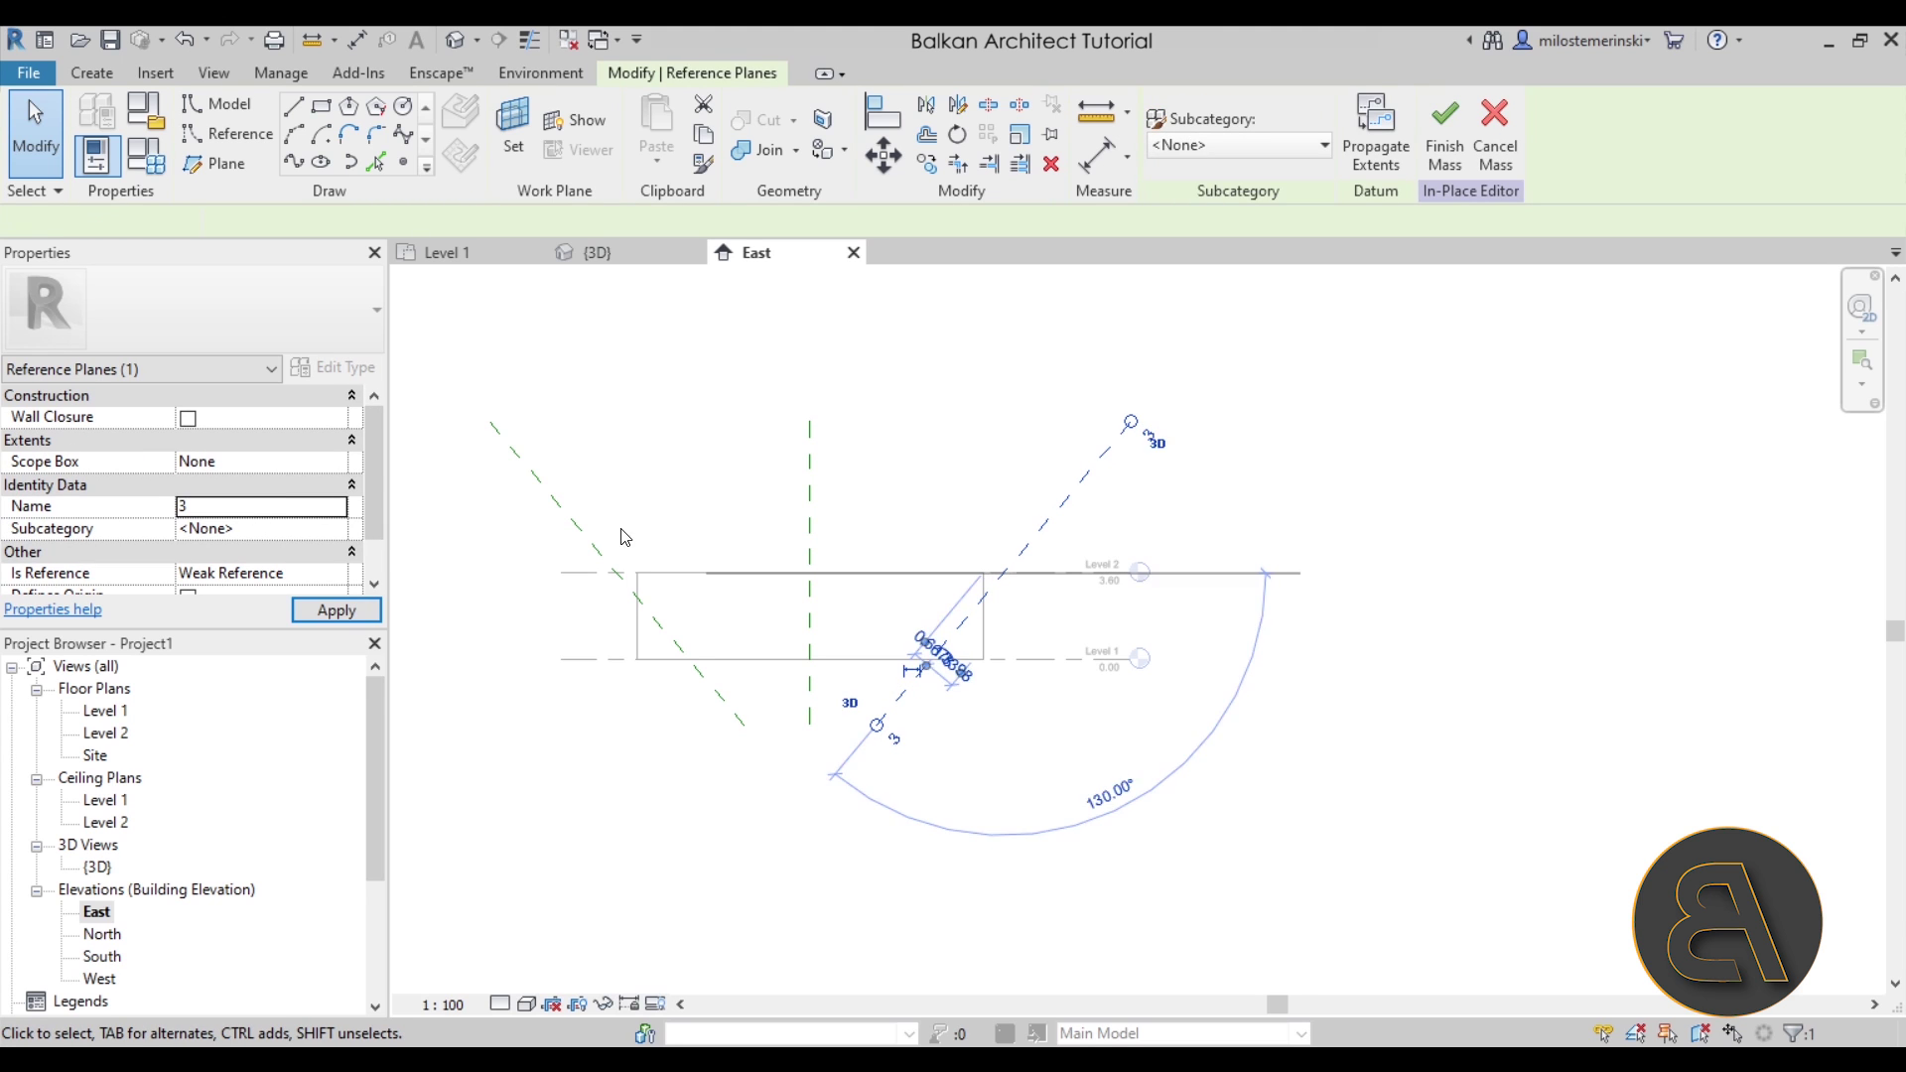
{"action": "key", "text": "Escape"}
Check the names of the two sloped and the central reference planes one by one
{"action": "left_click", "coordinate": [589, 557]}
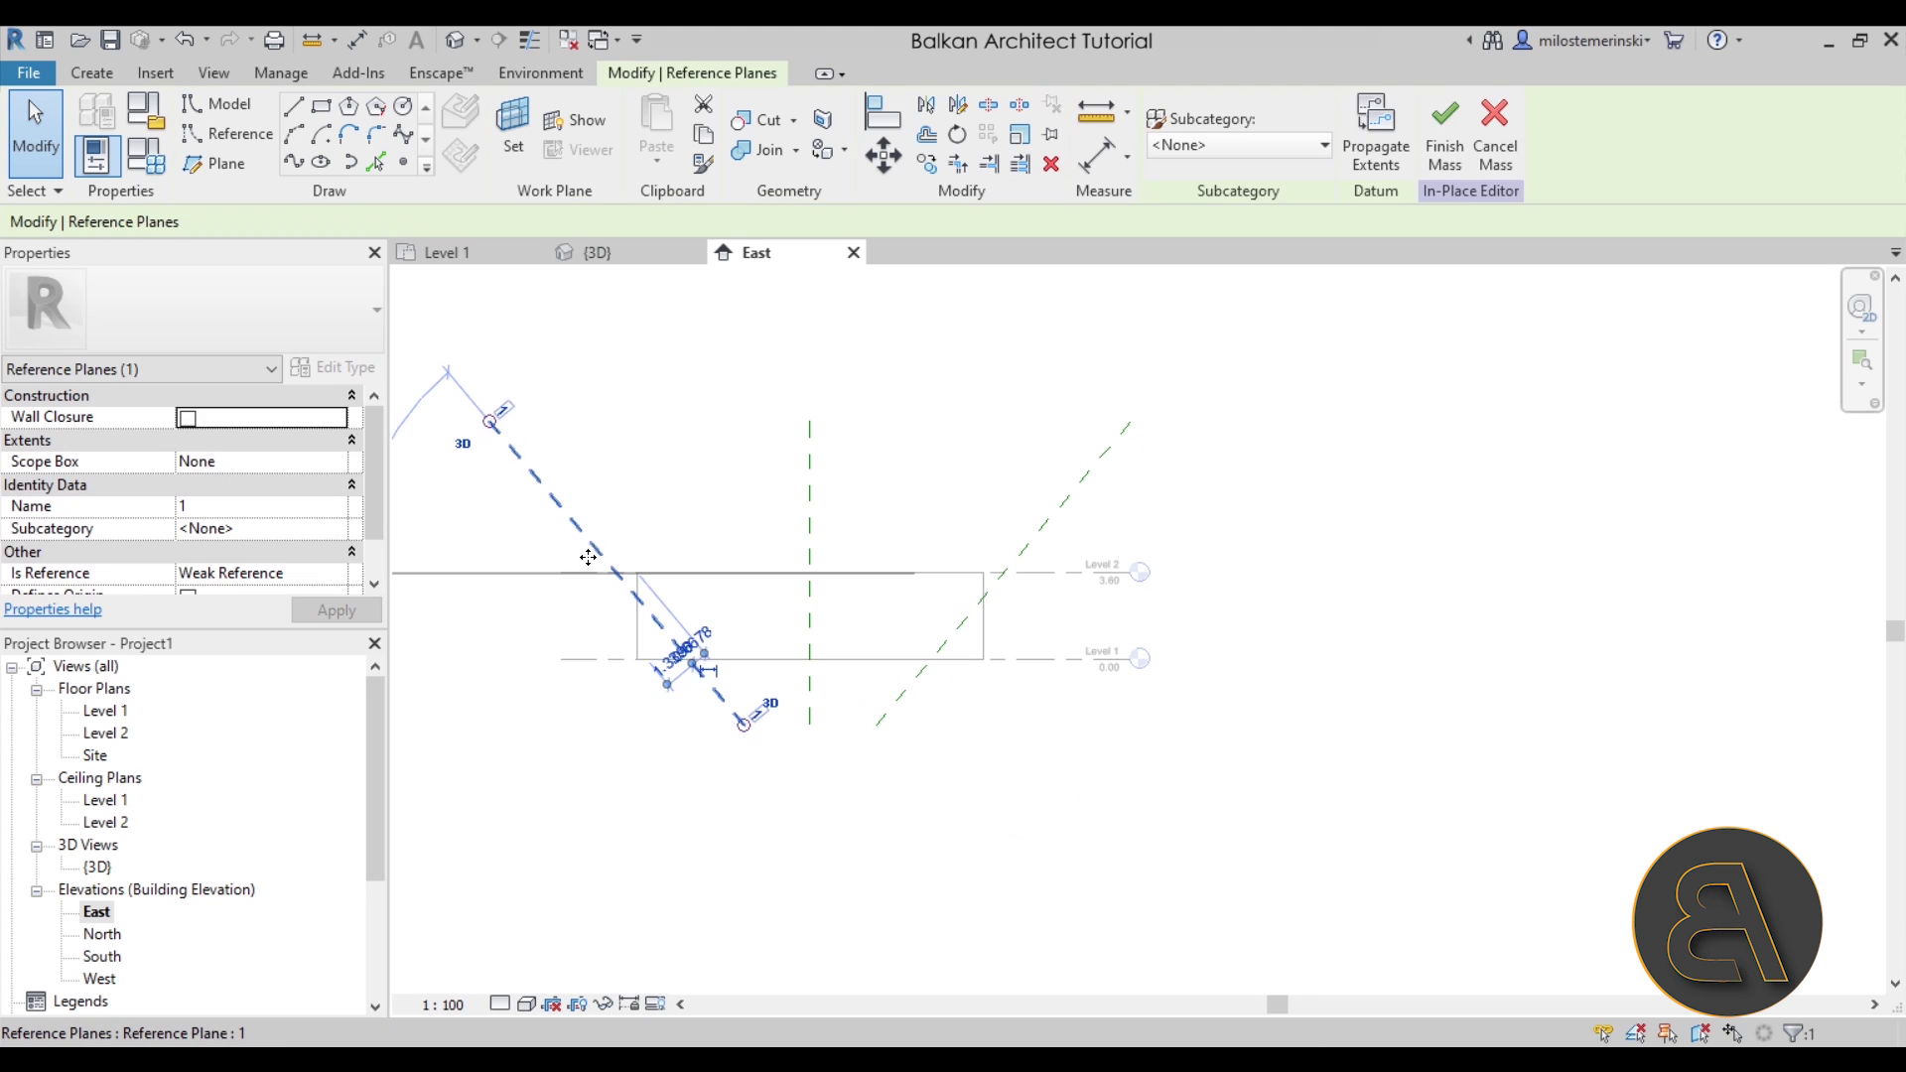
{"action": "left_click", "coordinate": [810, 534]}
{"action": "left_click", "coordinate": [1031, 543]}
{"action": "key", "text": "Escape"}
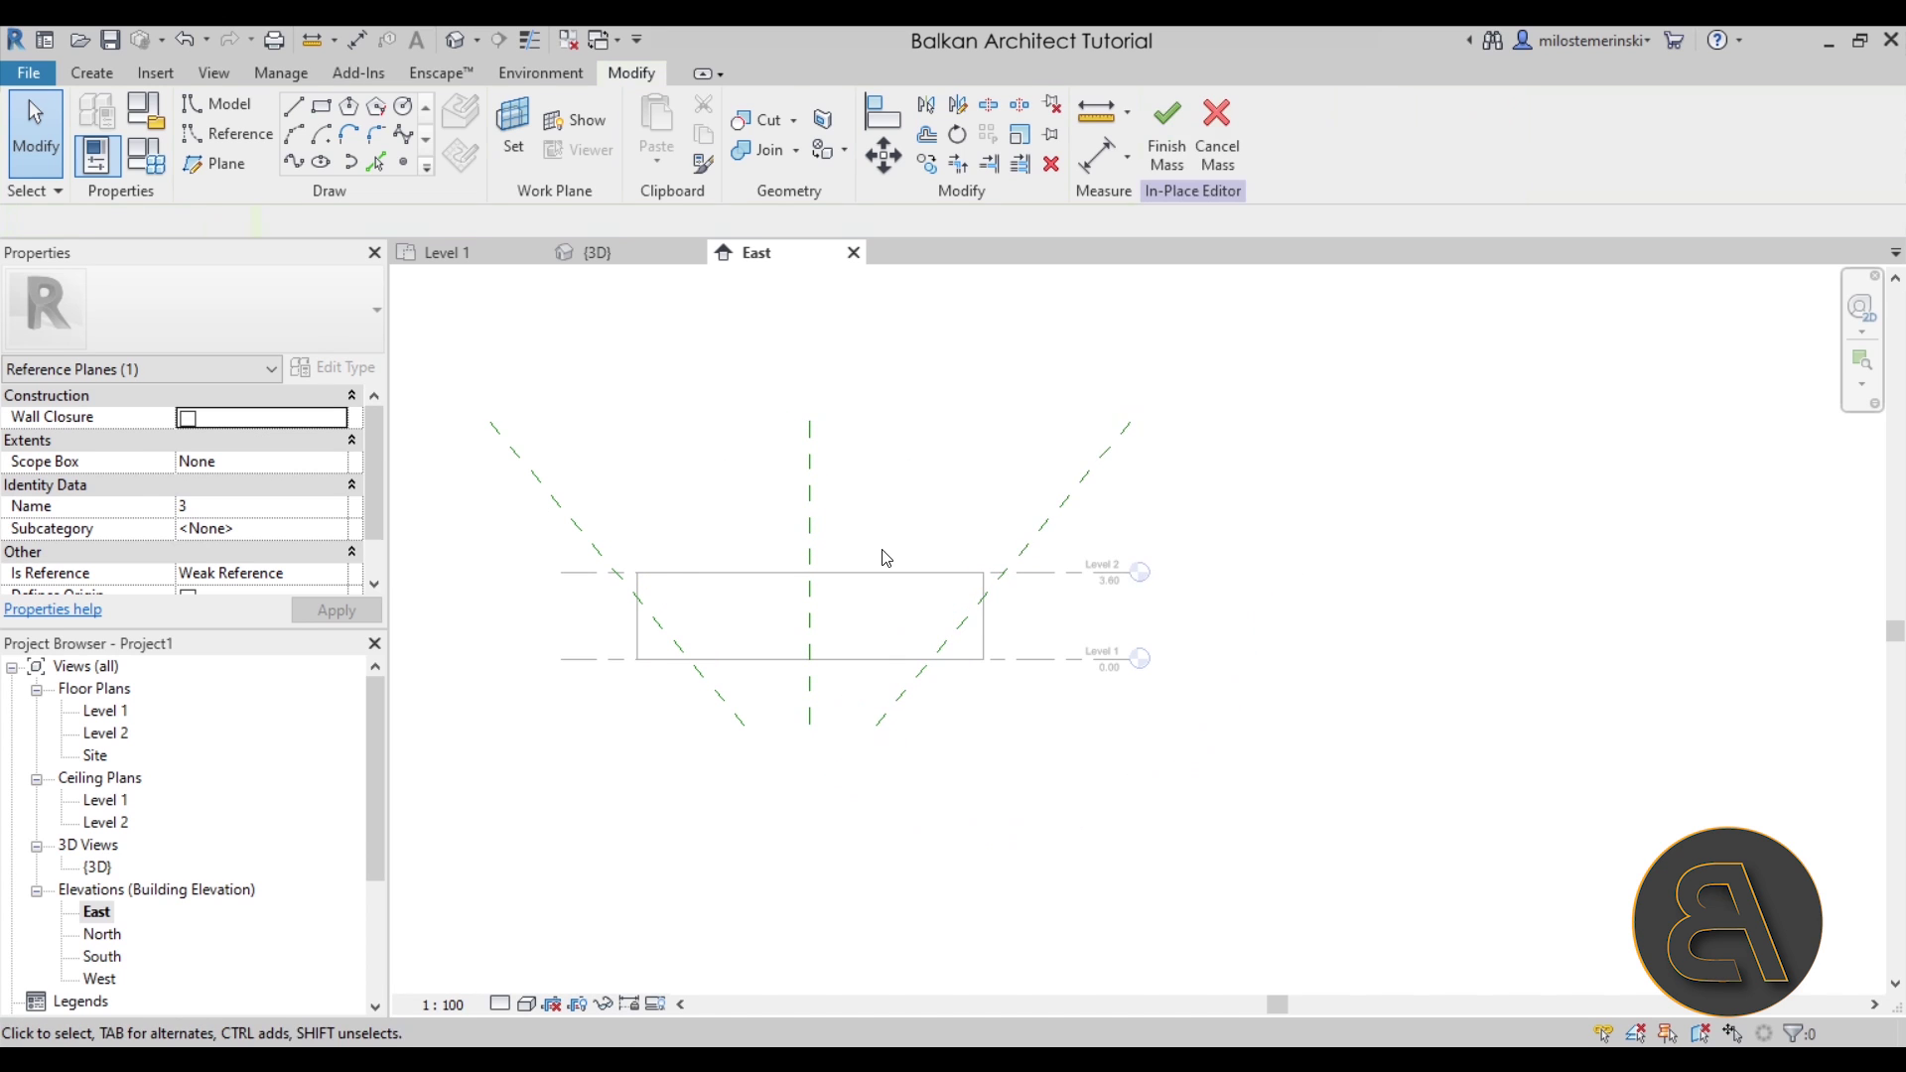
Draw a horizontal reference plane across the whole building, about 0.42 m below Level 2, crossing both sloped planes
{"action": "scroll", "coordinate": [782, 546], "scroll_direction": "up", "scroll_amount": 2}
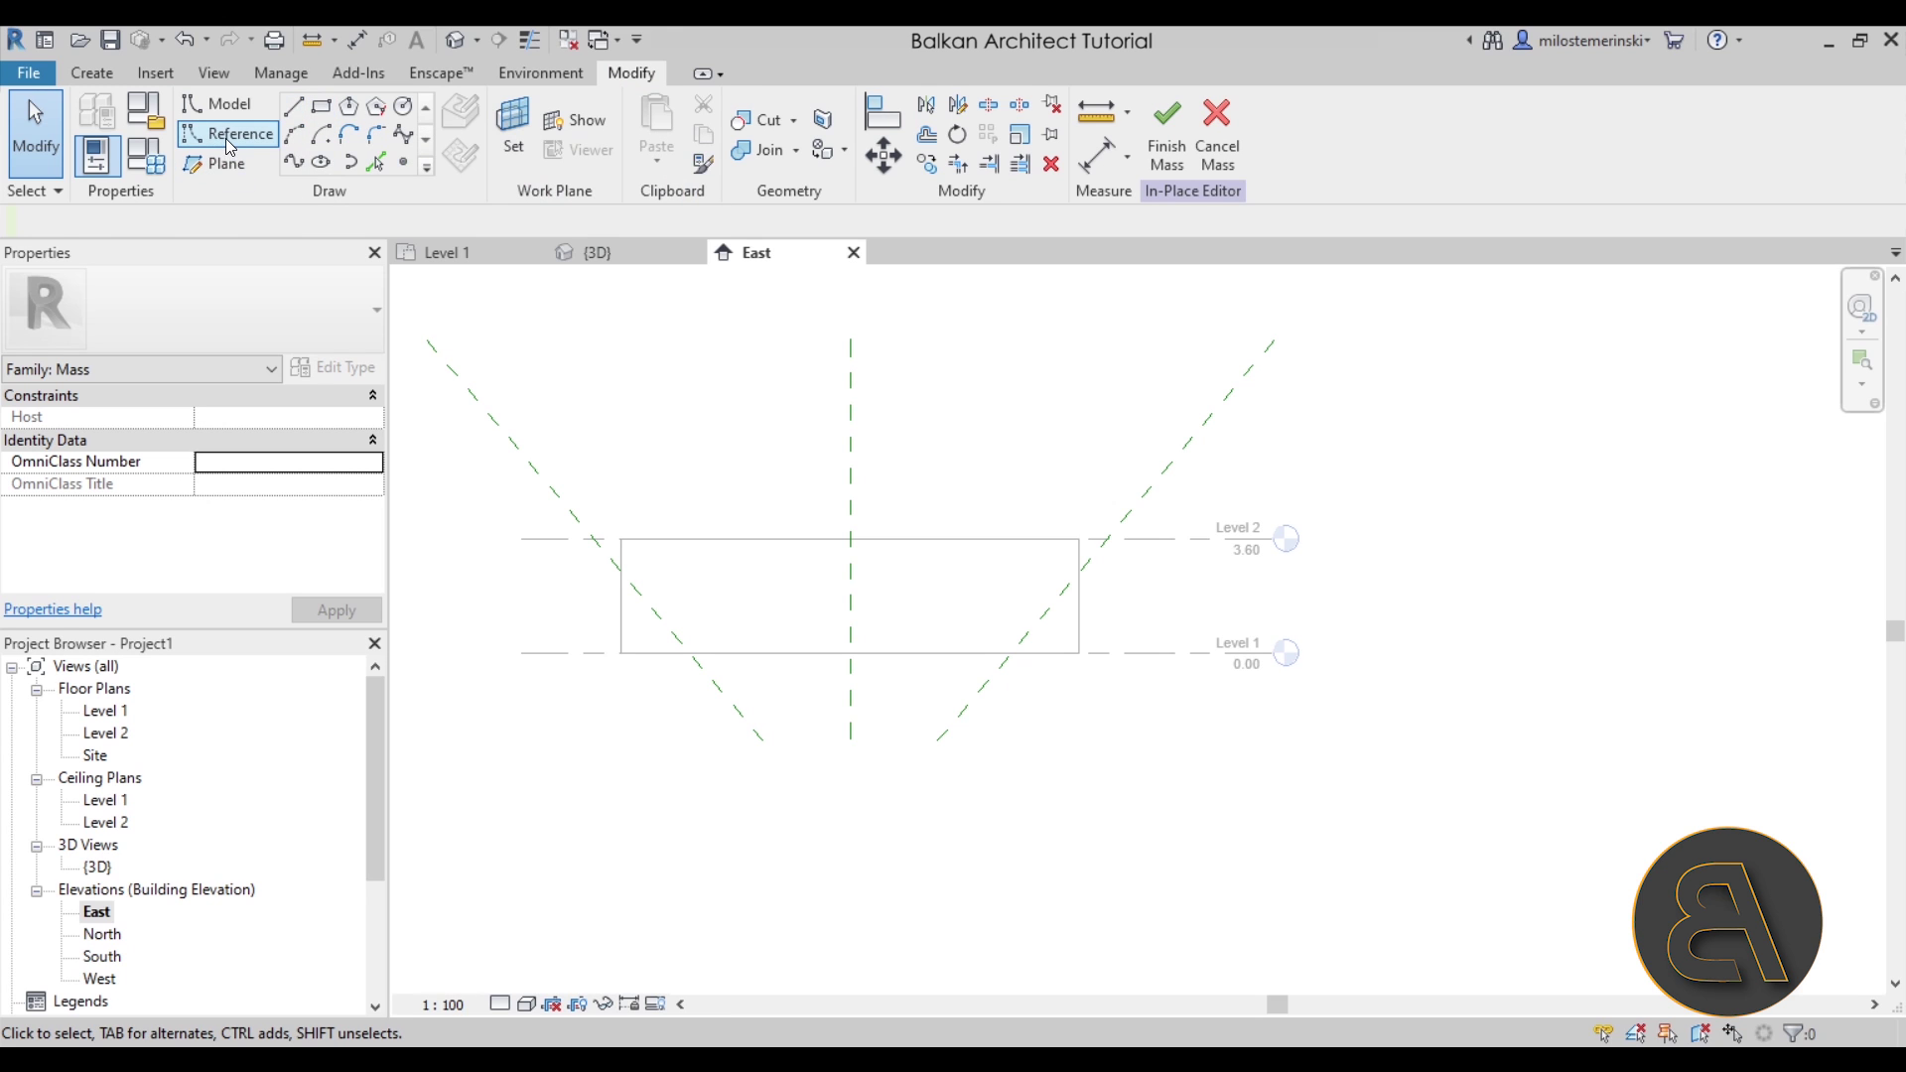
{"action": "left_click", "coordinate": [217, 165]}
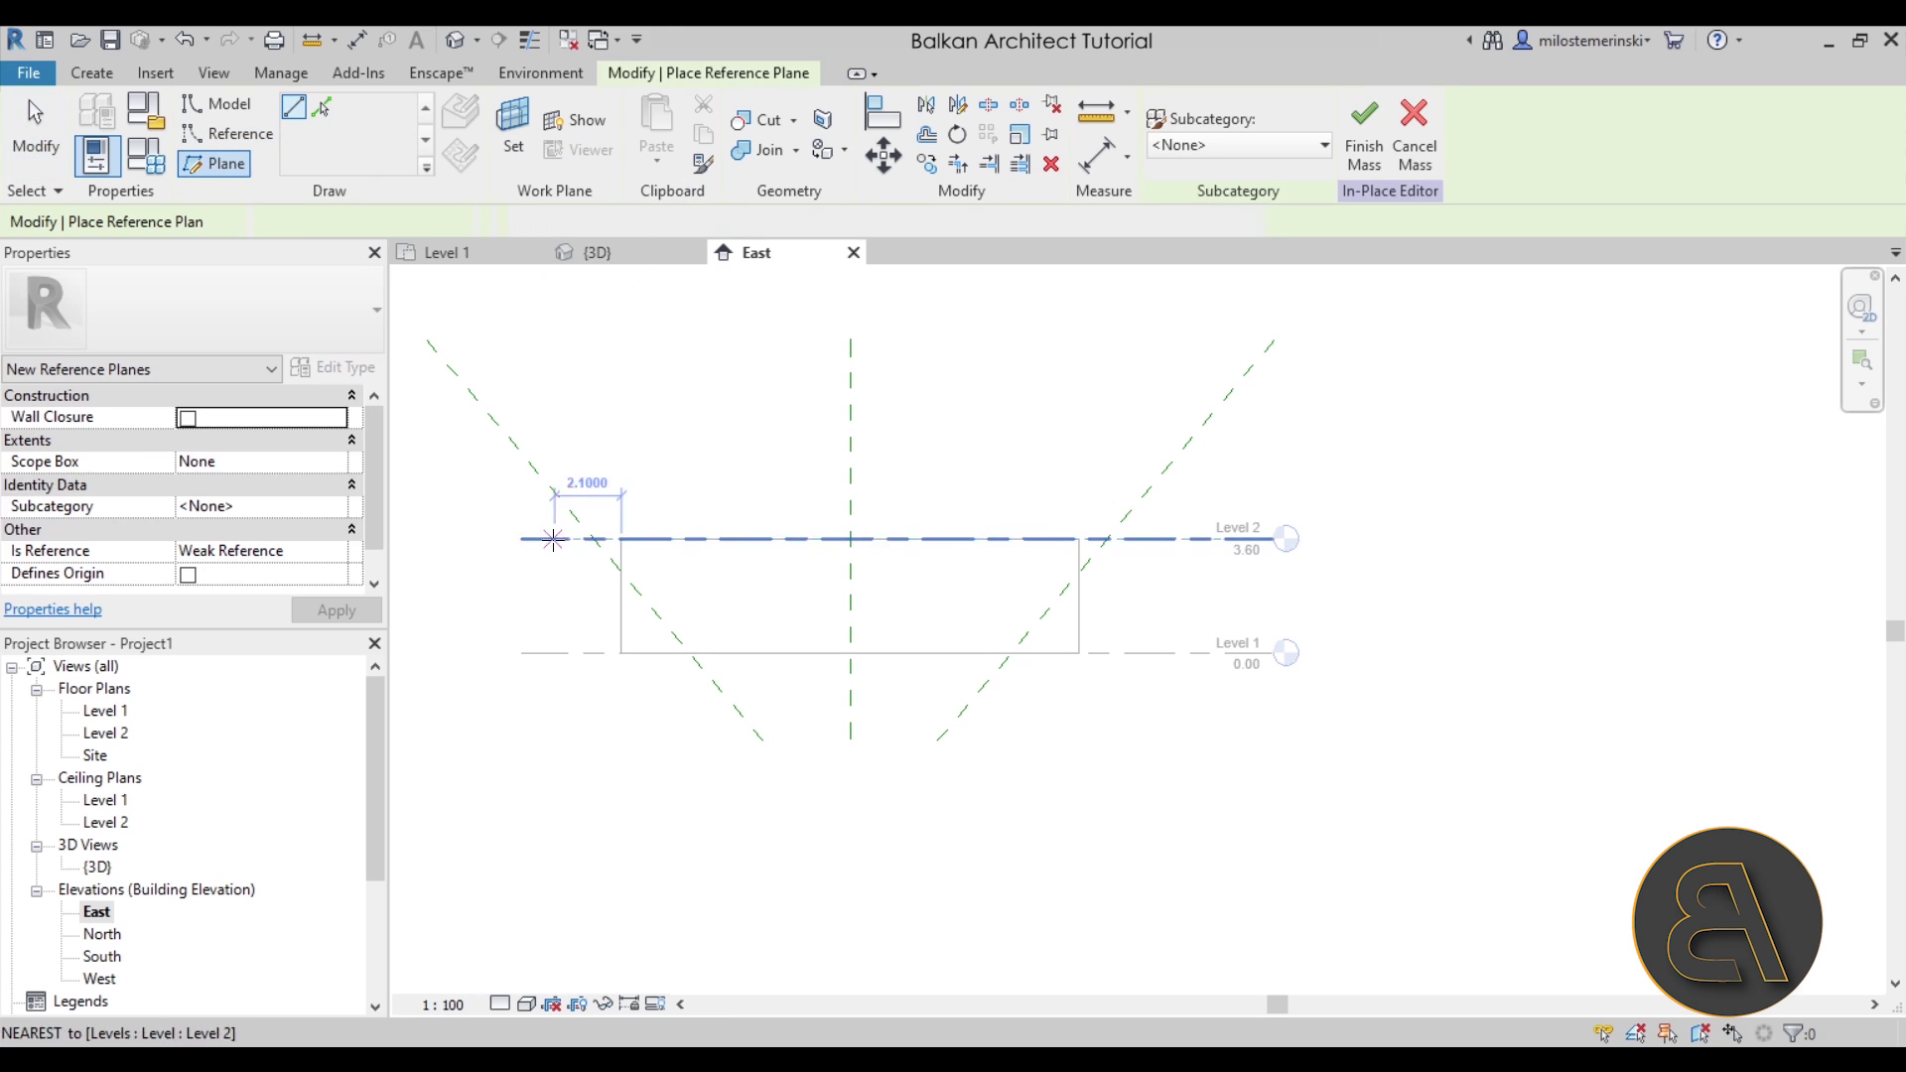
{"action": "left_click", "coordinate": [489, 549]}
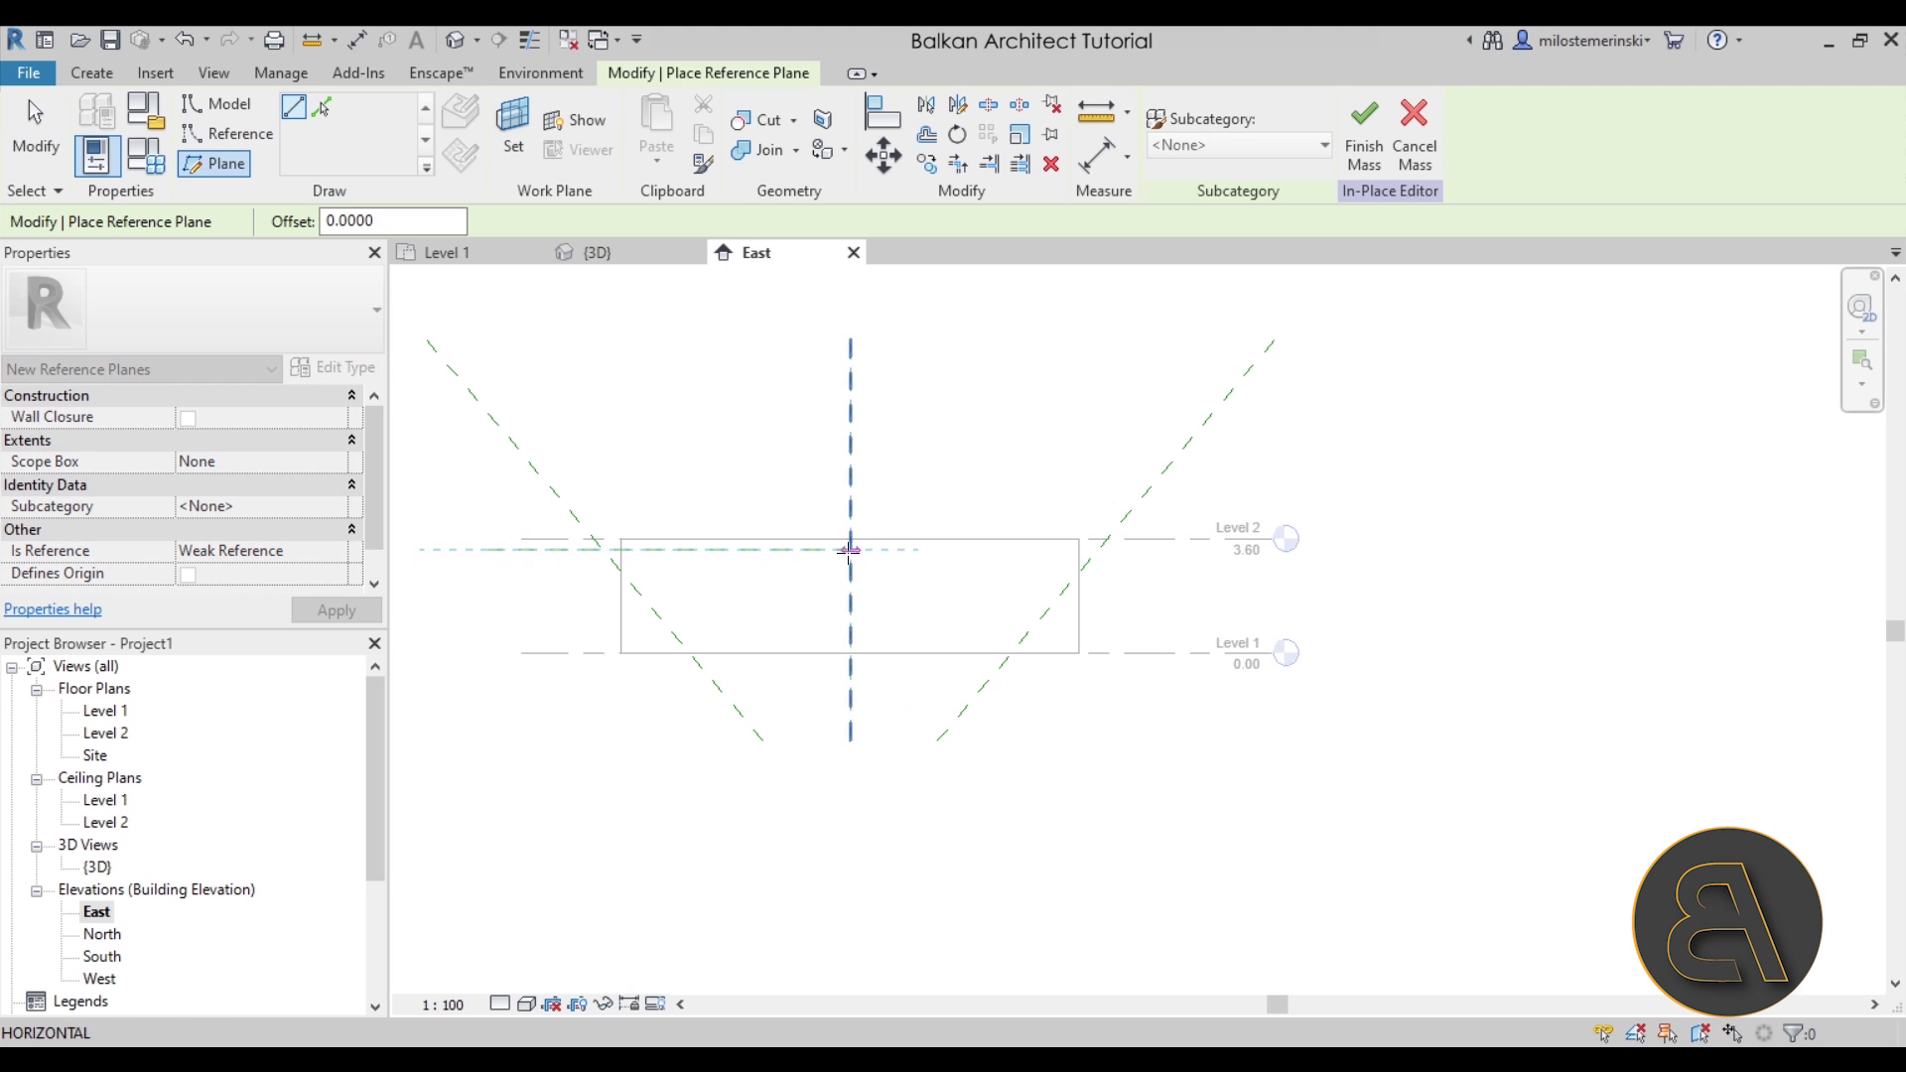
{"action": "left_click", "coordinate": [1355, 548]}
{"action": "key", "text": "Escape"}
{"action": "key", "text": "Escape"}
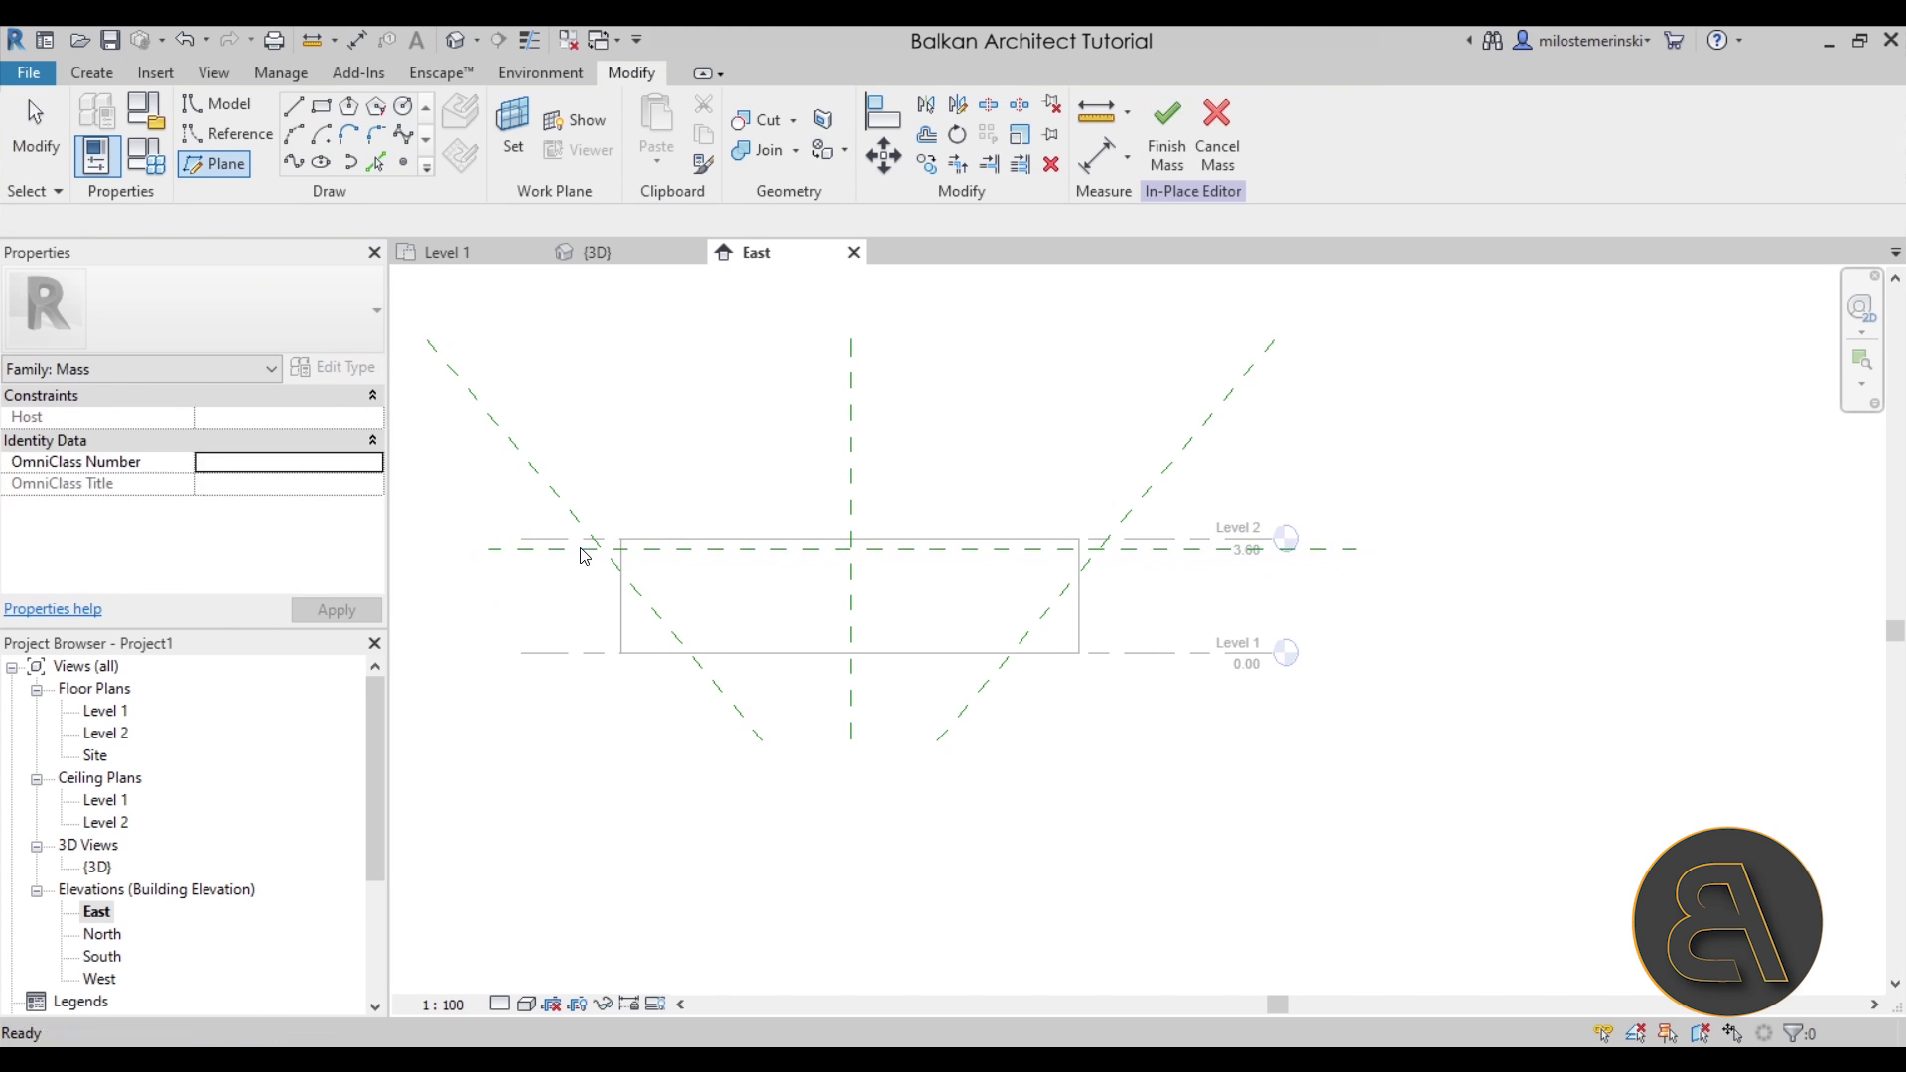
Inspect the horizontal reference plane and its distances to Level 1 and Level 2
{"action": "left_click", "coordinate": [558, 550]}
{"action": "scroll", "coordinate": [558, 553], "scroll_direction": "up", "scroll_amount": 2}
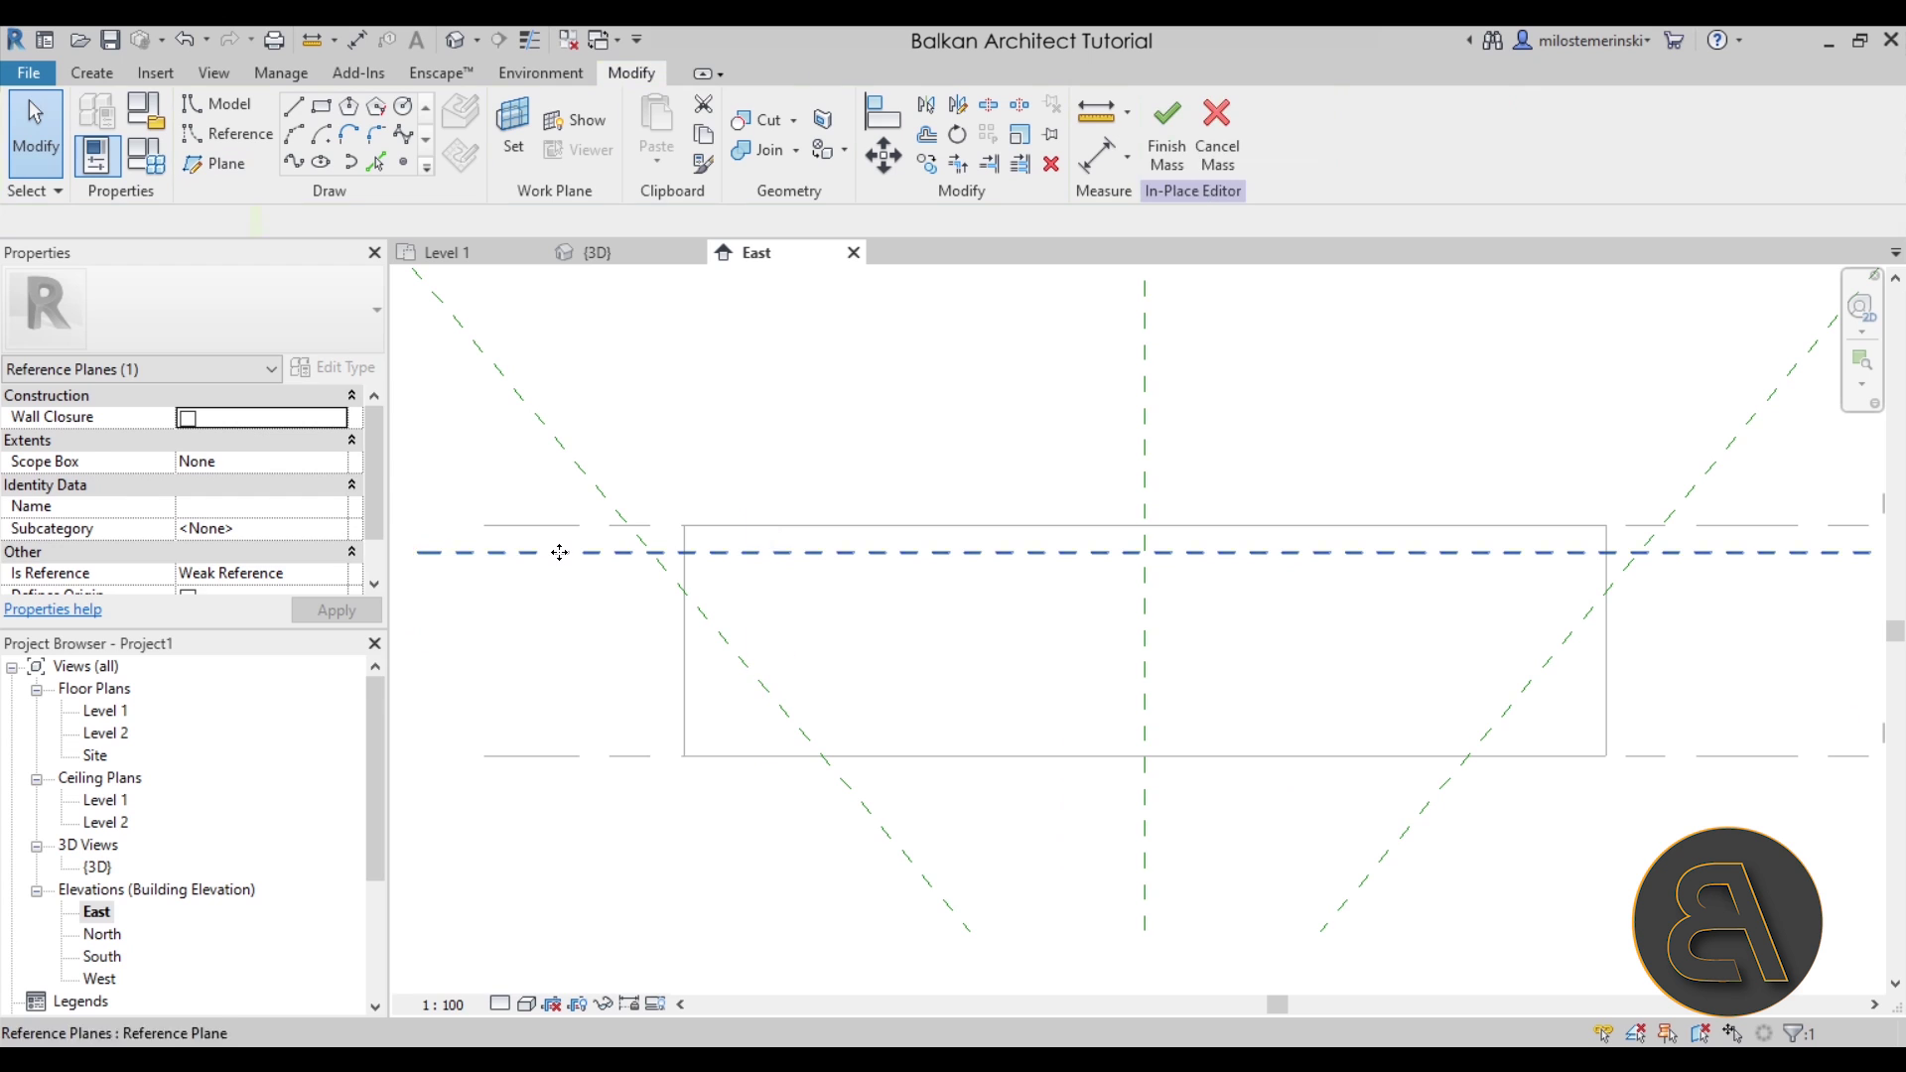
{"action": "key", "text": "Escape"}
{"action": "scroll", "coordinate": [559, 551], "scroll_direction": "down", "scroll_amount": 2}
{"action": "scroll", "coordinate": [561, 561], "scroll_direction": "down", "scroll_amount": 1}
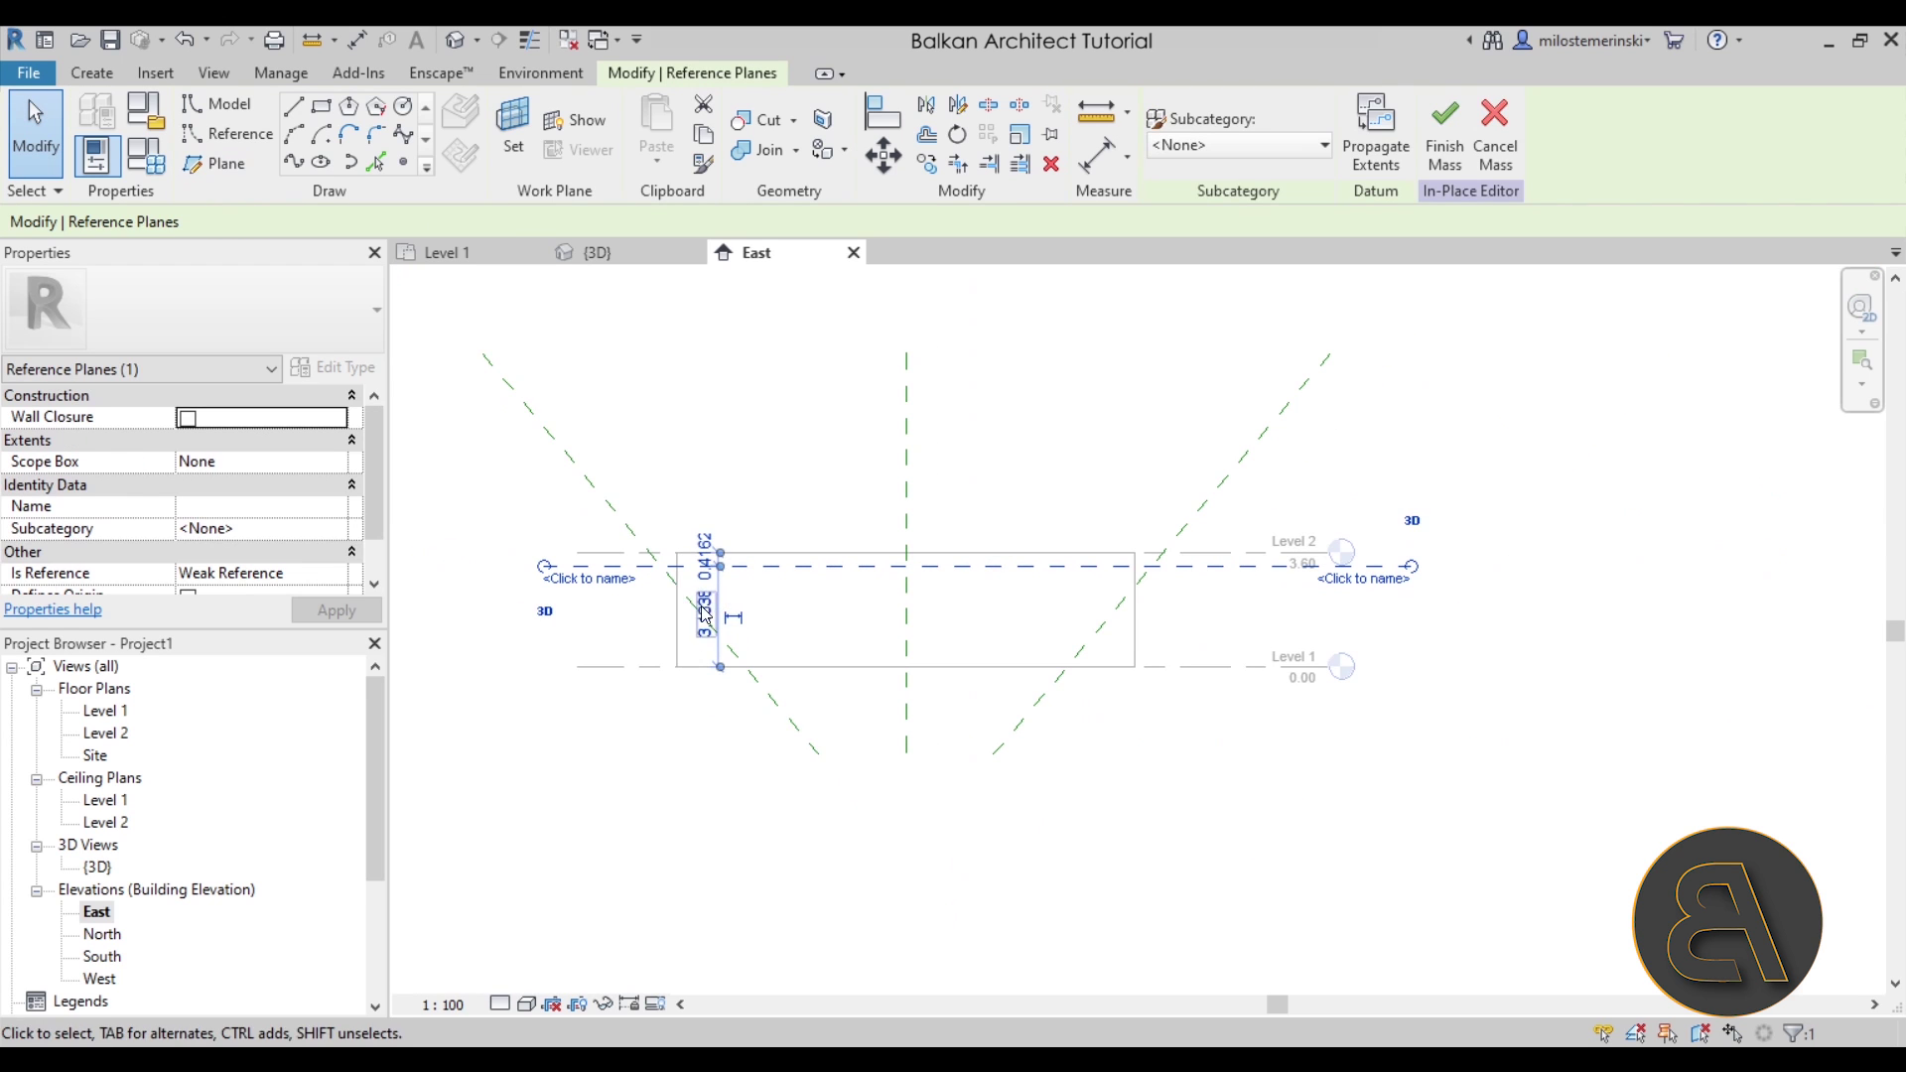
{"action": "left_click", "coordinate": [787, 793]}
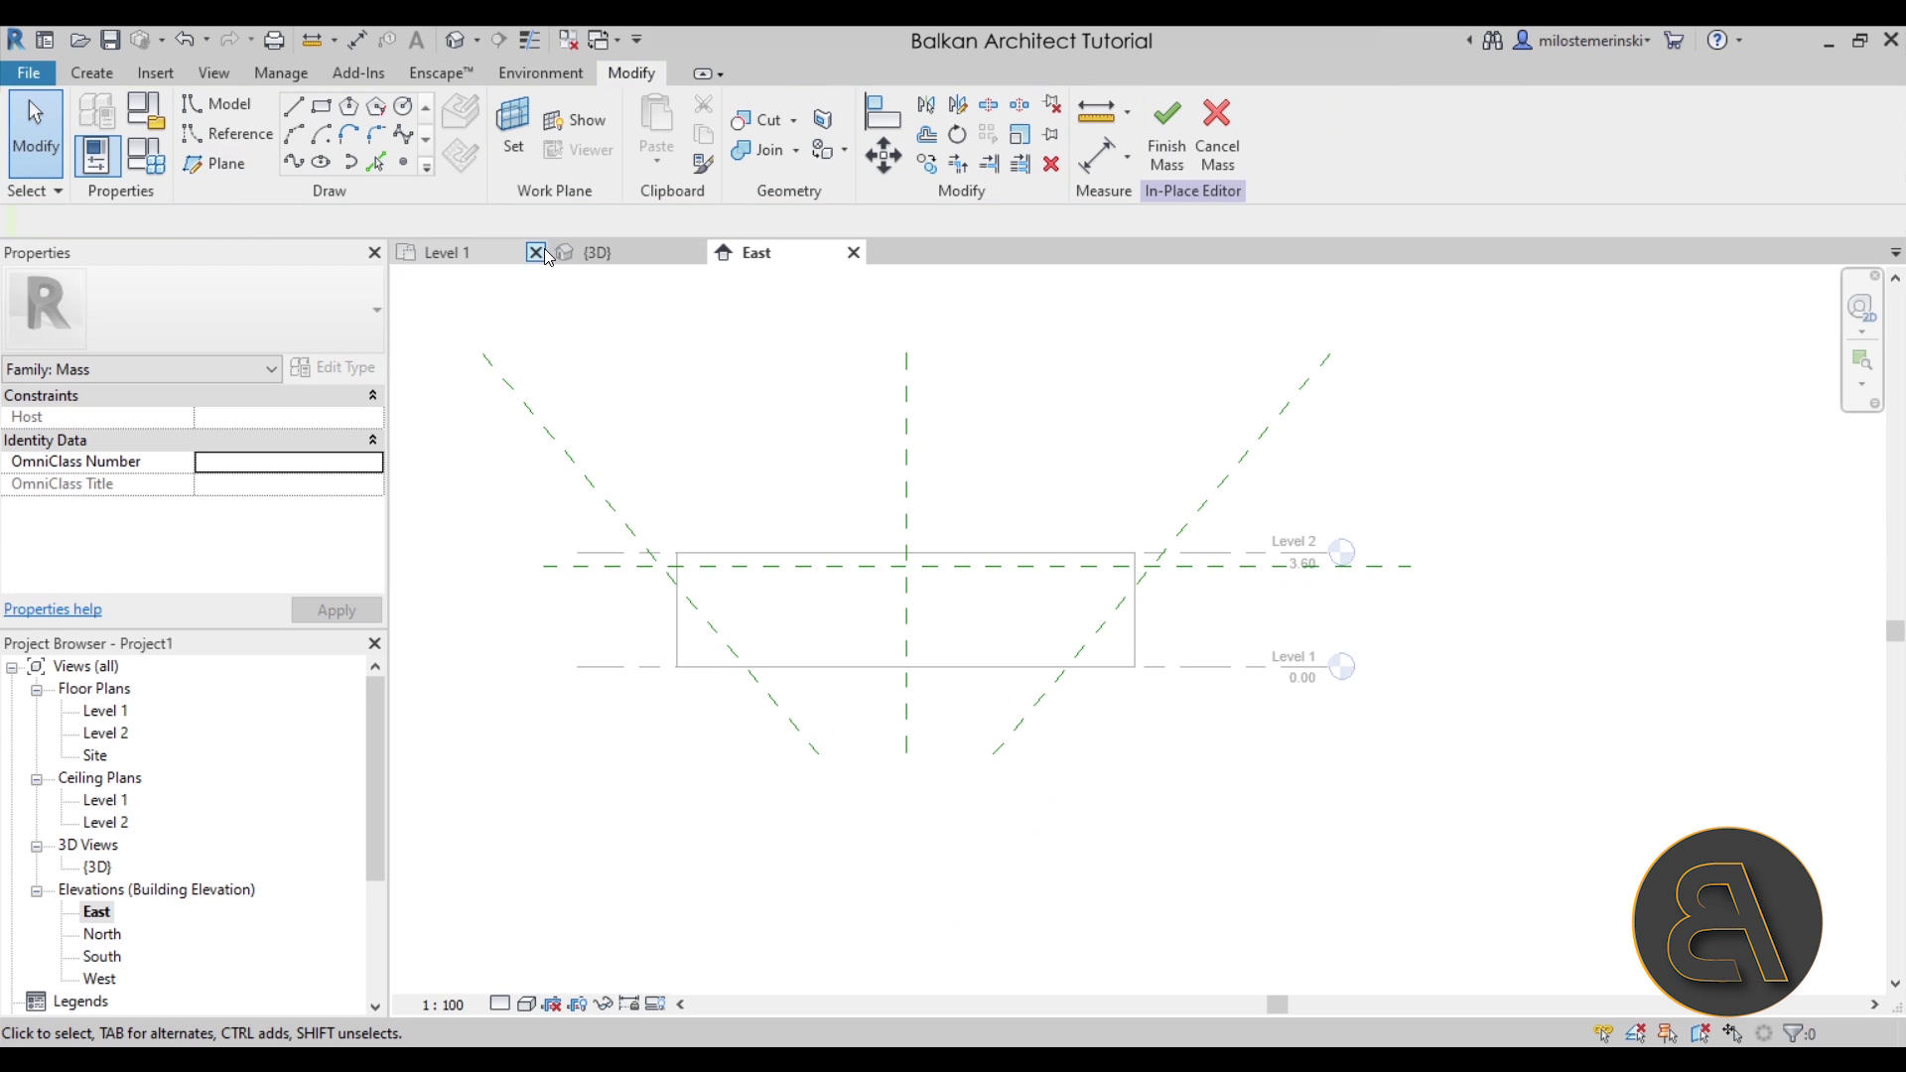
Check the building's orientation in the Level 1 plan, and open the South elevation framed on the building
{"action": "left_click", "coordinate": [437, 252]}
{"action": "middle_click_drag", "start_coordinate": [965, 698], "coordinate": [945, 632]}
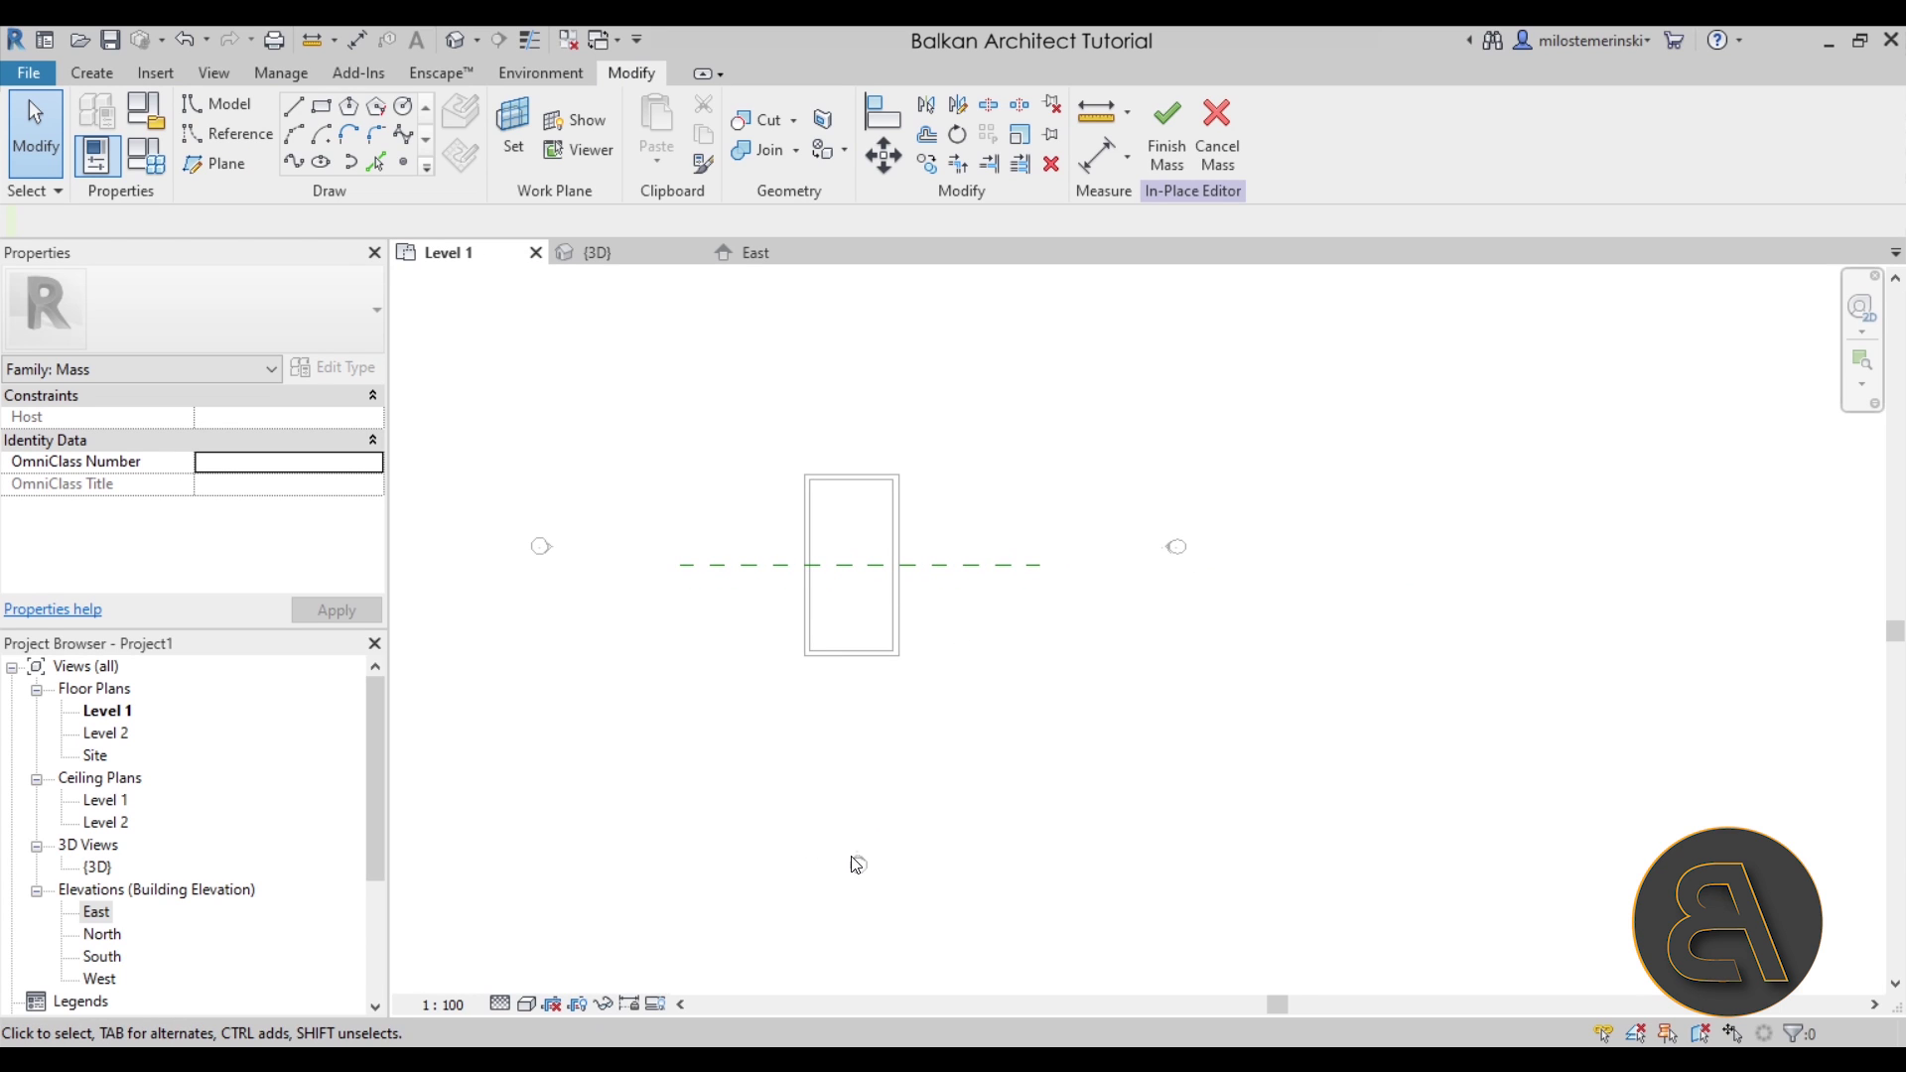
{"action": "scroll", "coordinate": [238, 829], "scroll_direction": "down", "scroll_amount": 1}
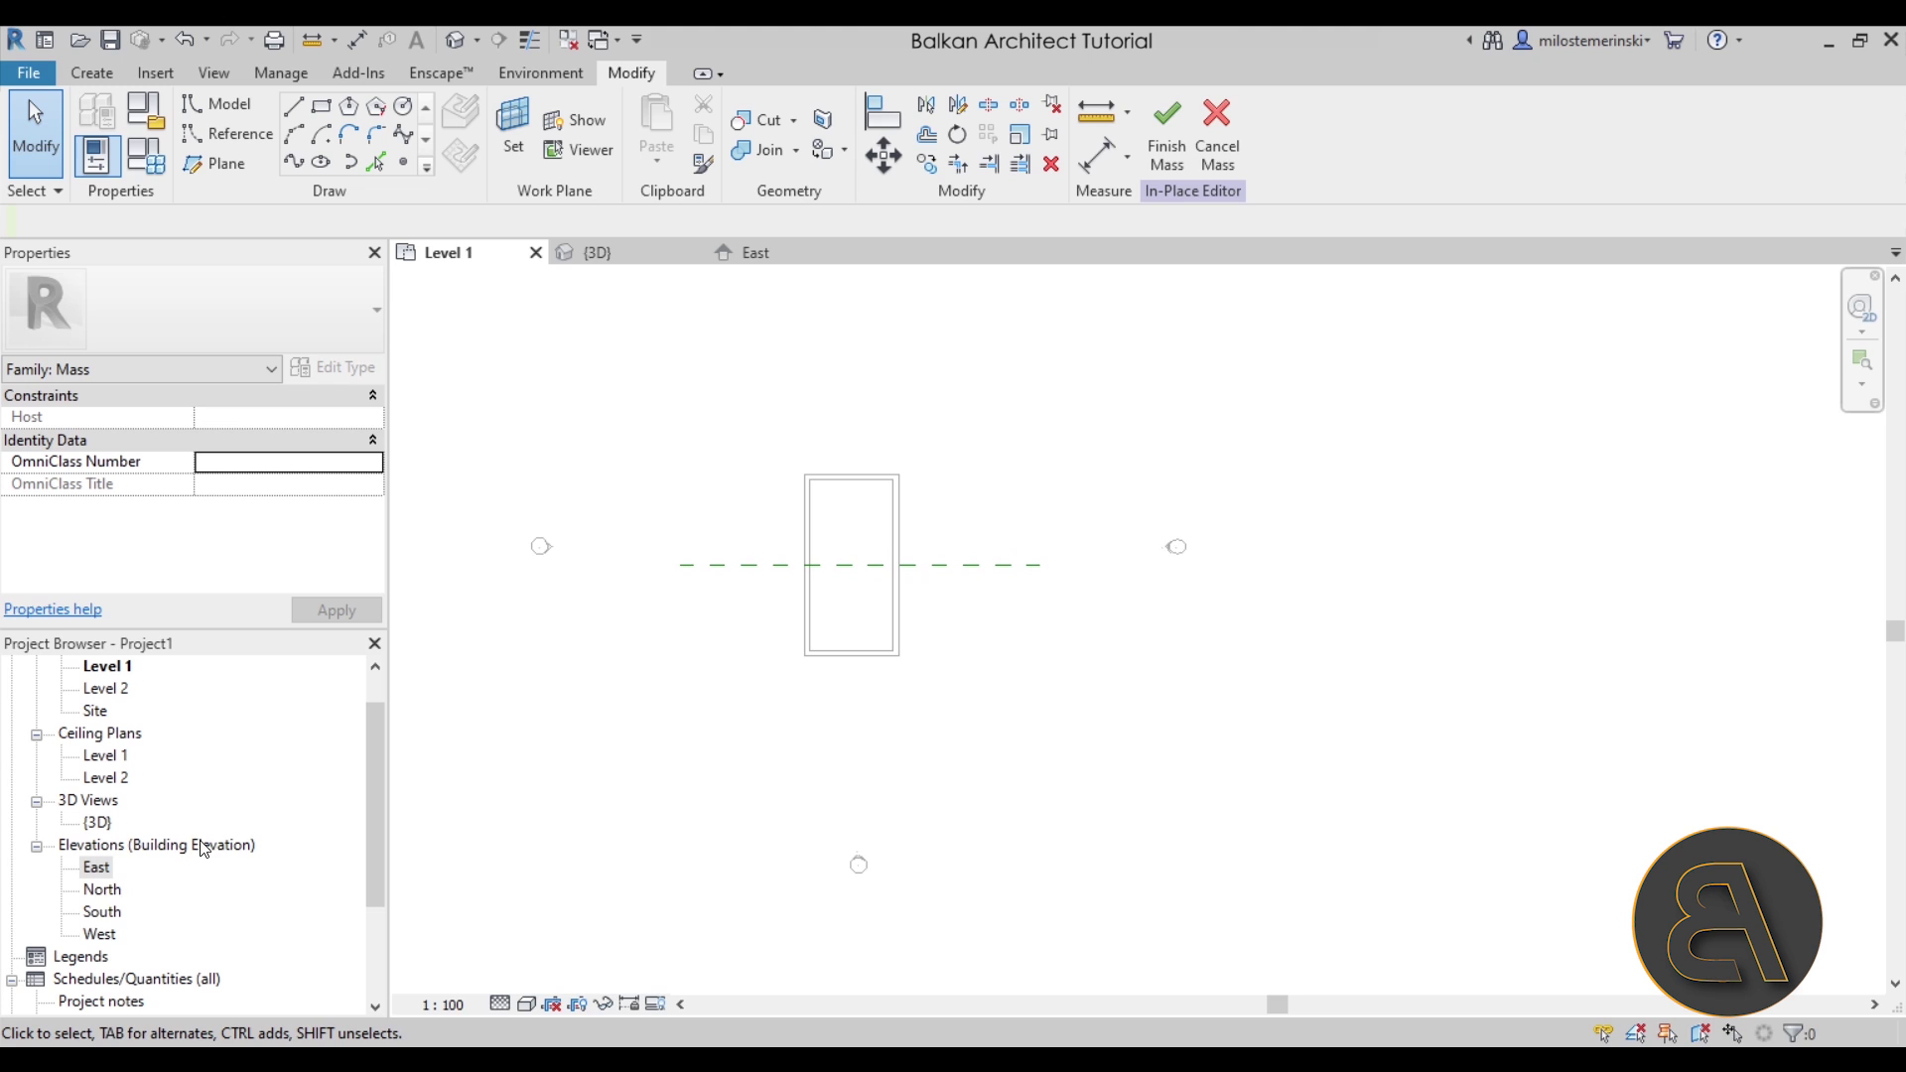
{"action": "double_click", "coordinate": [103, 911]}
{"action": "middle_click_drag", "start_coordinate": [1043, 707], "coordinate": [847, 711]}
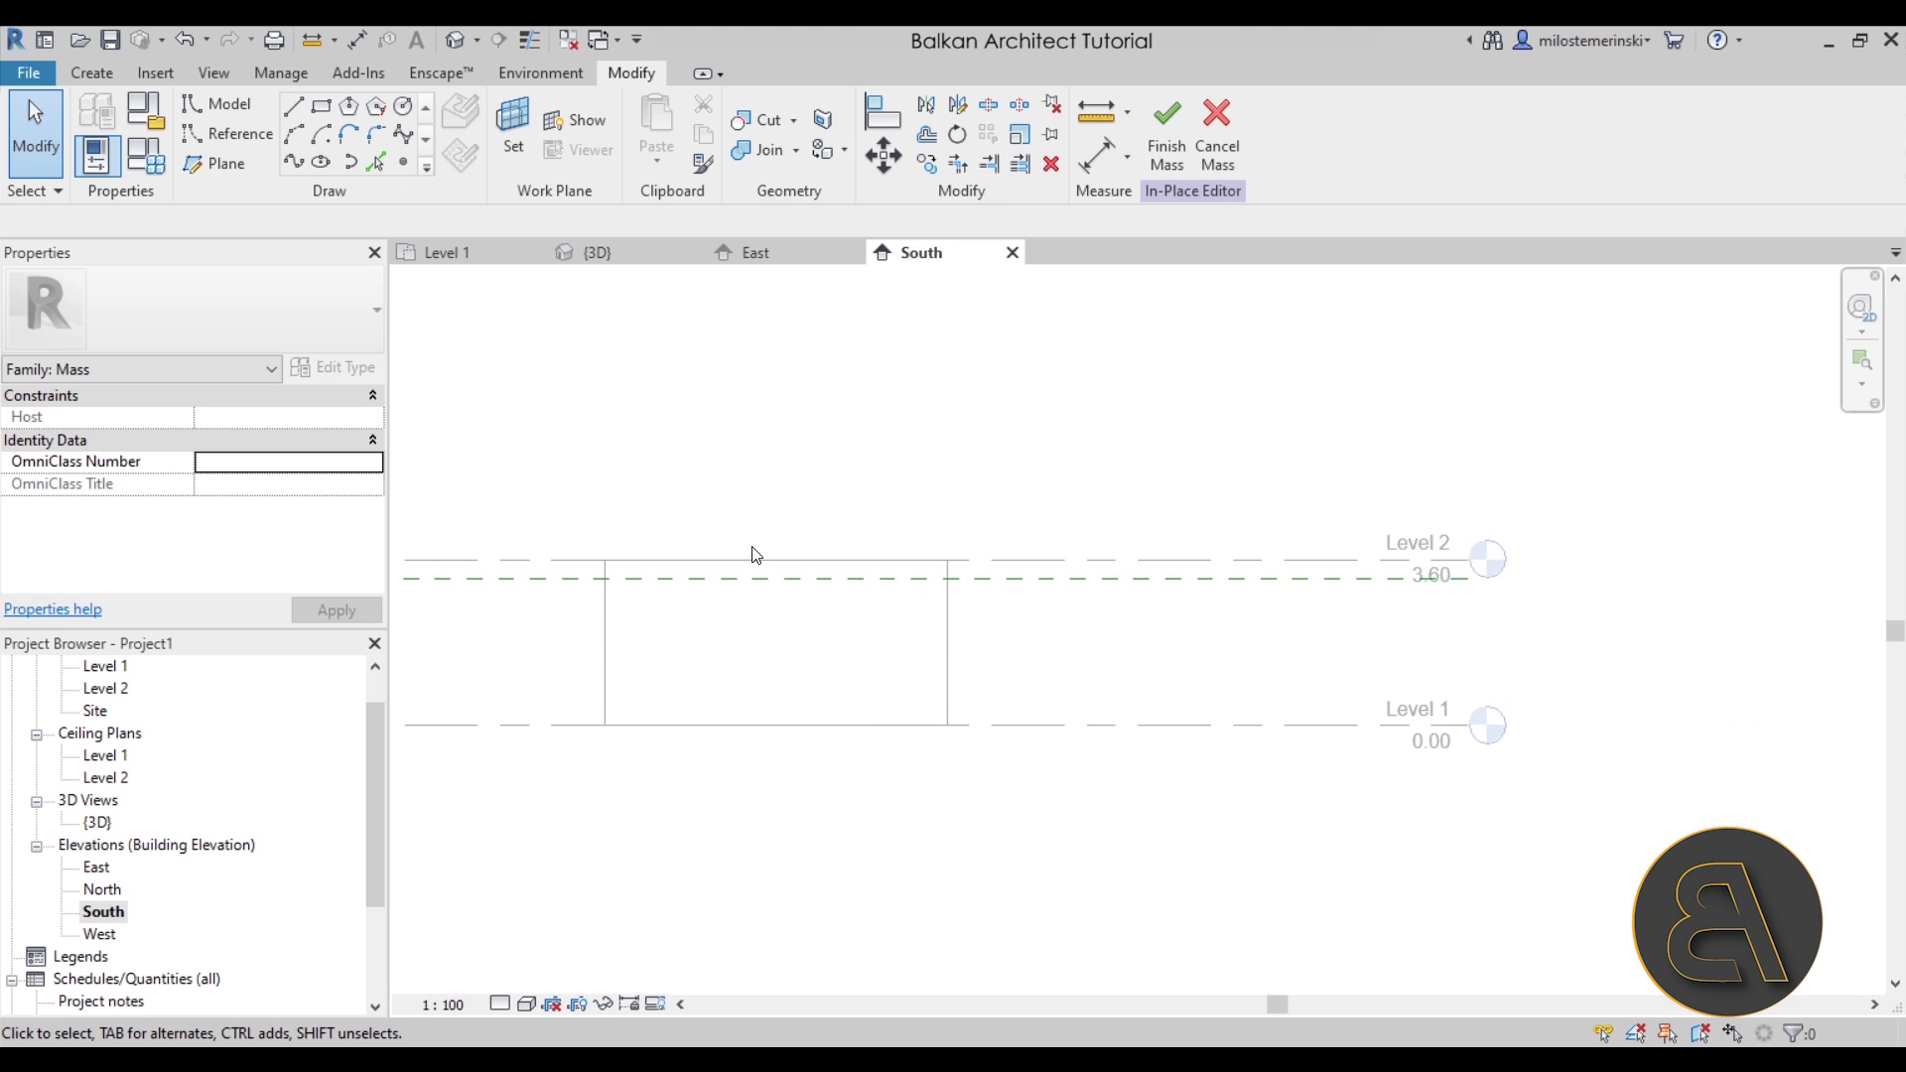
{"action": "middle_click_drag", "start_coordinate": [818, 519], "coordinate": [714, 595]}
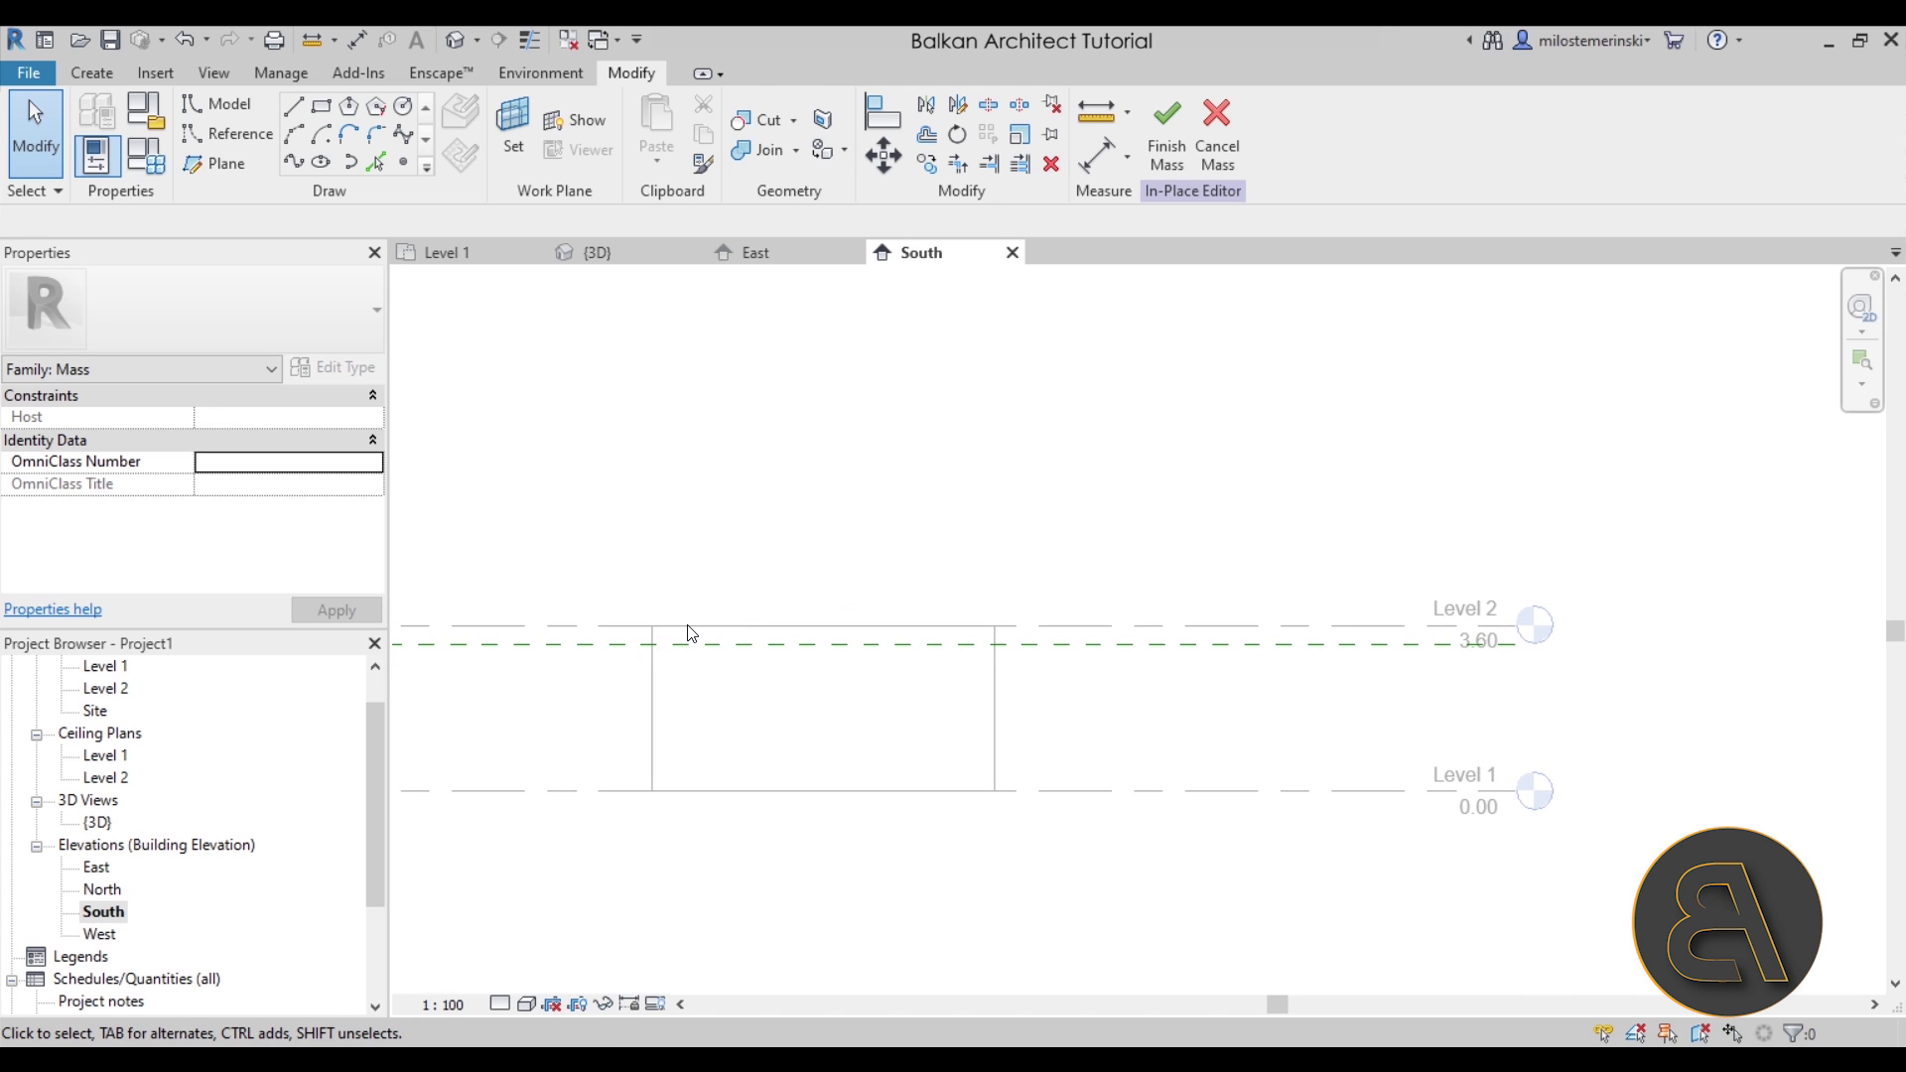
{"action": "scroll", "coordinate": [651, 635], "scroll_direction": "up", "scroll_amount": 3}
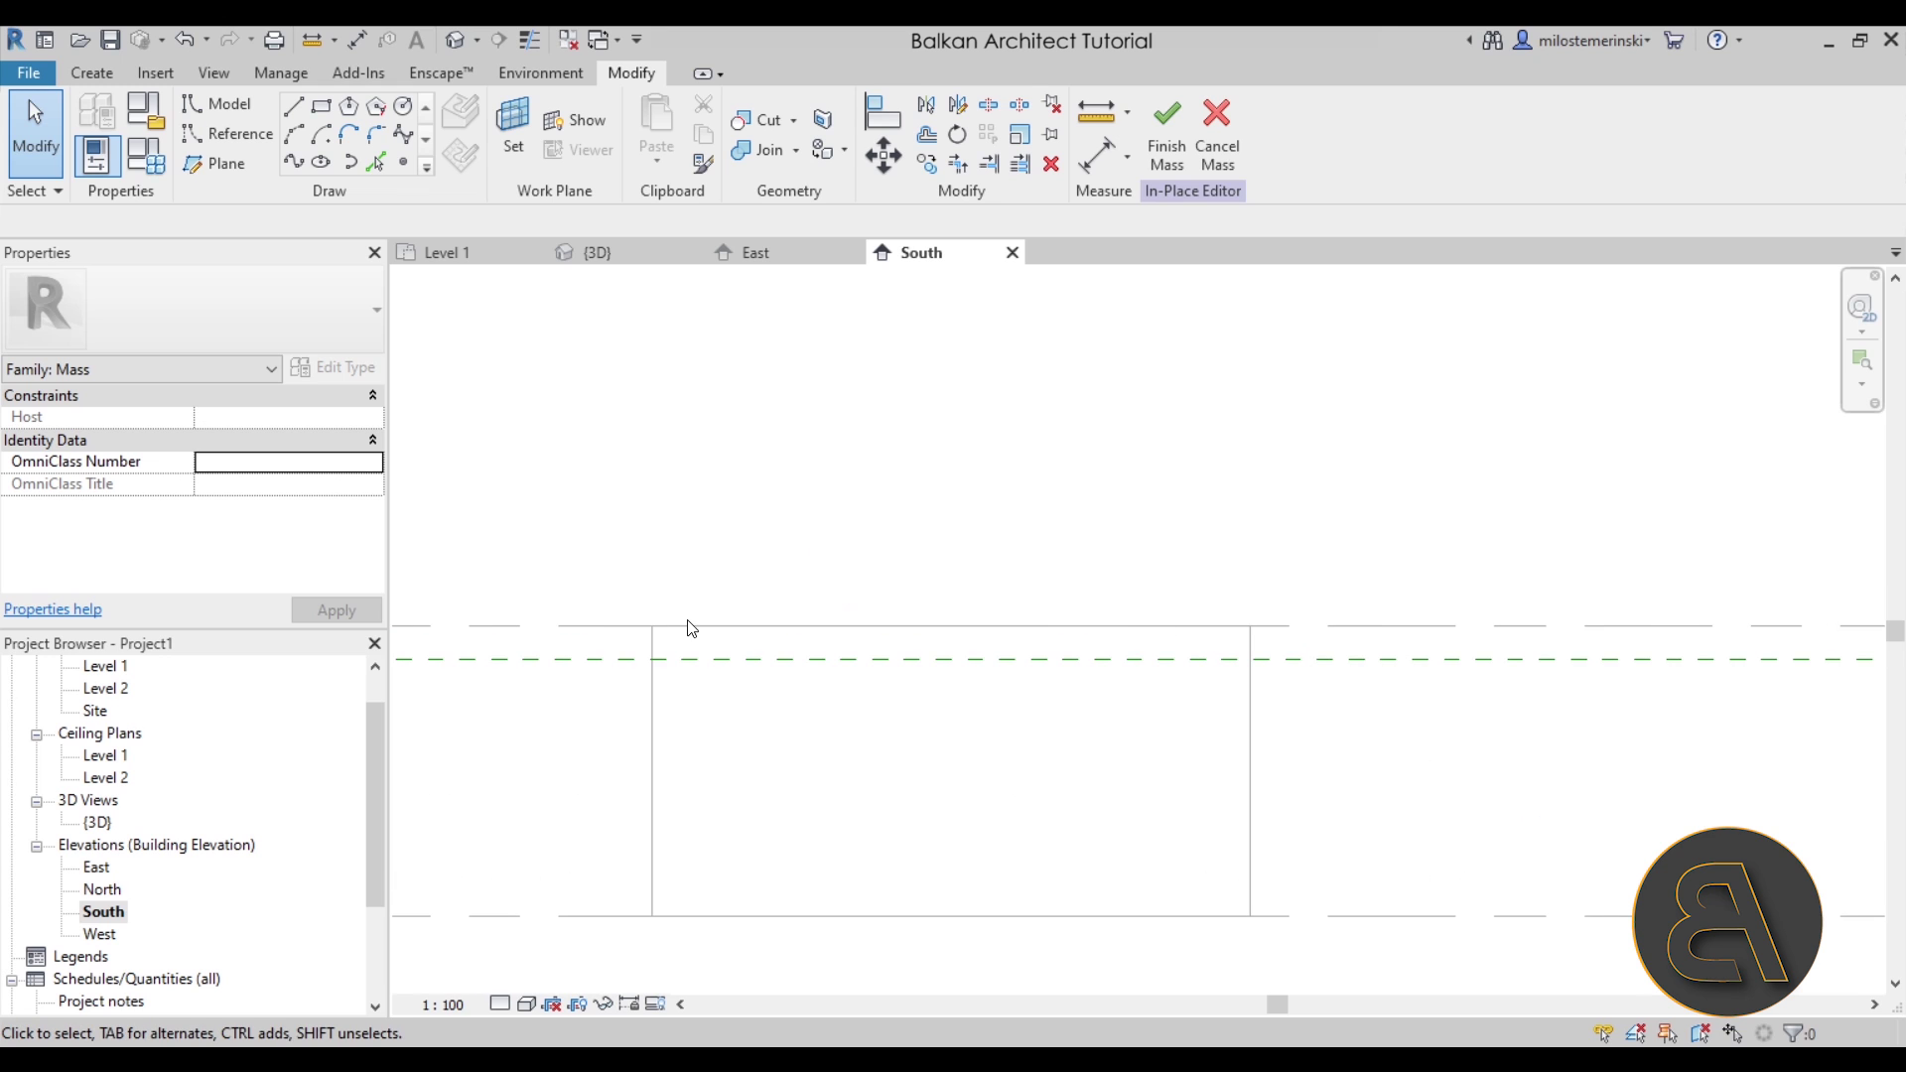
Start a model line and set Reference Plane : 2 by name as its work plane
{"action": "left_click", "coordinate": [299, 116]}
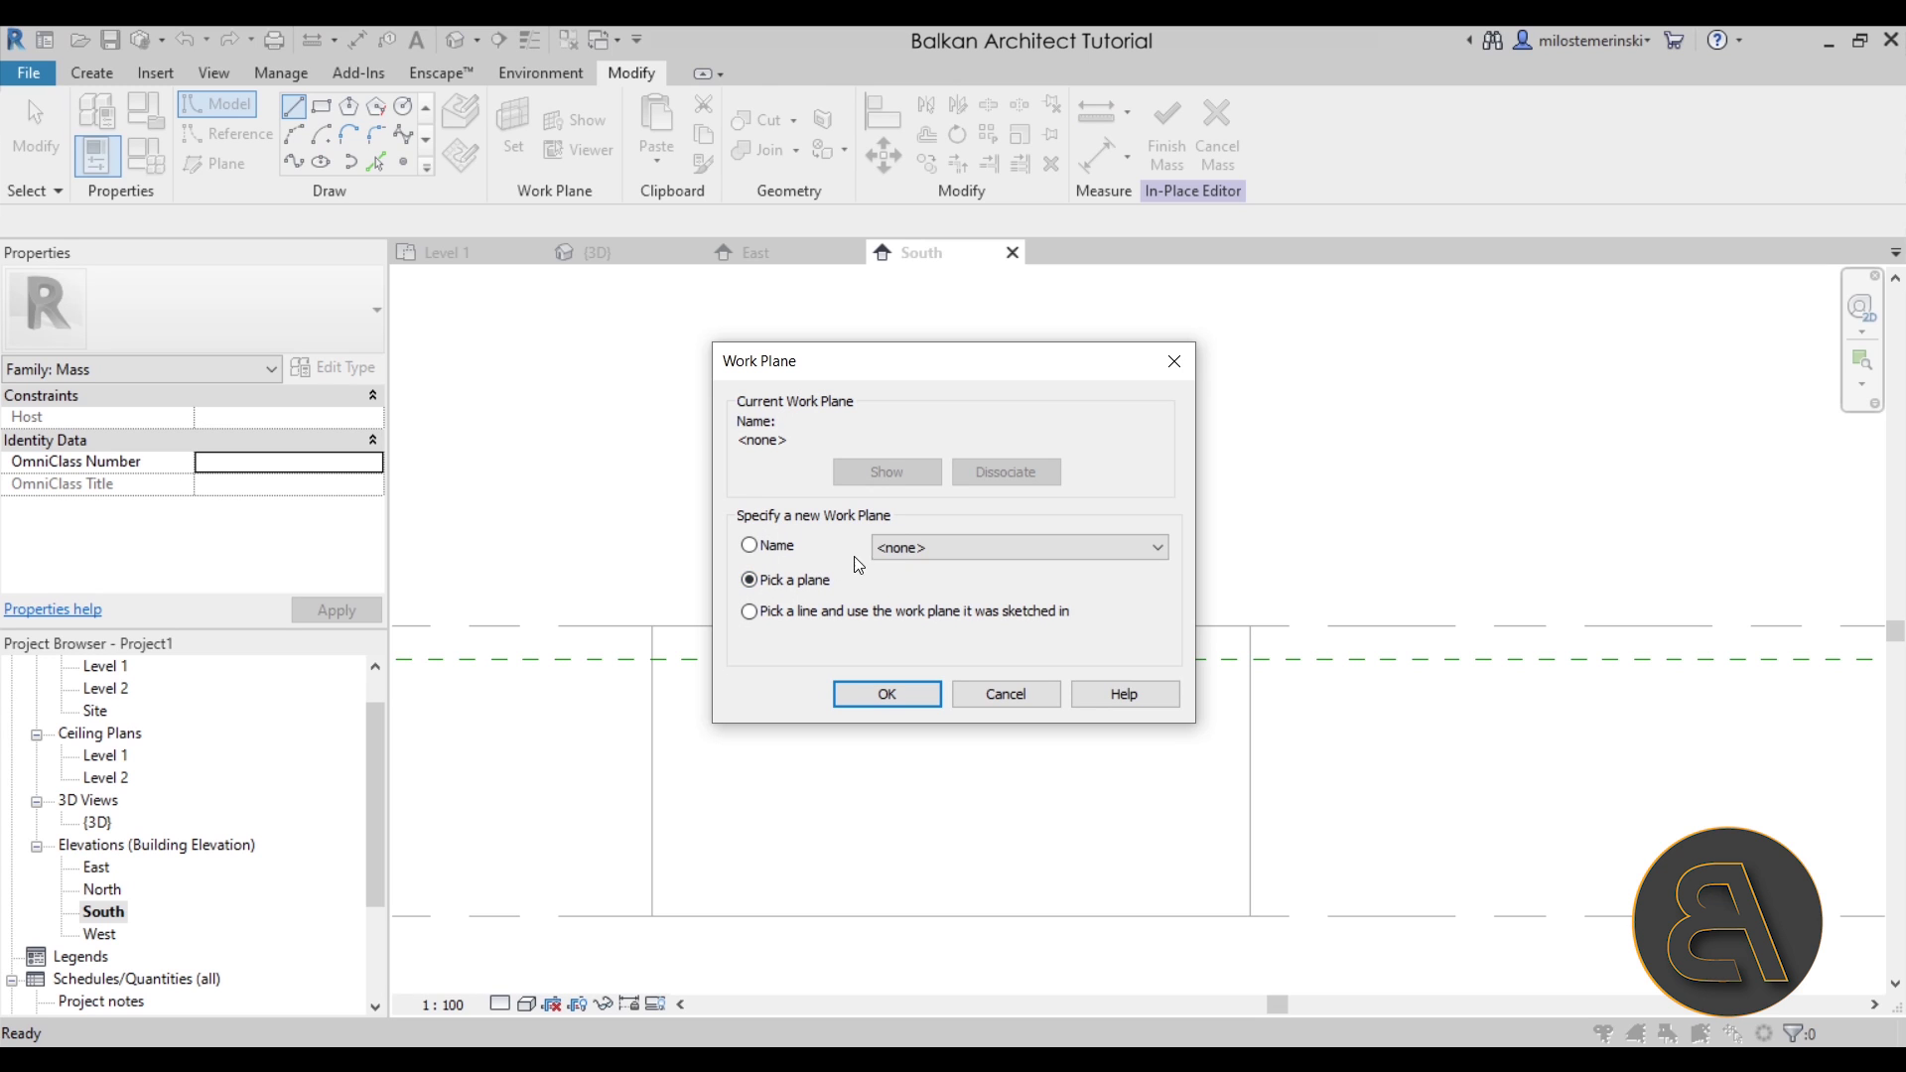
{"action": "left_click", "coordinate": [908, 554]}
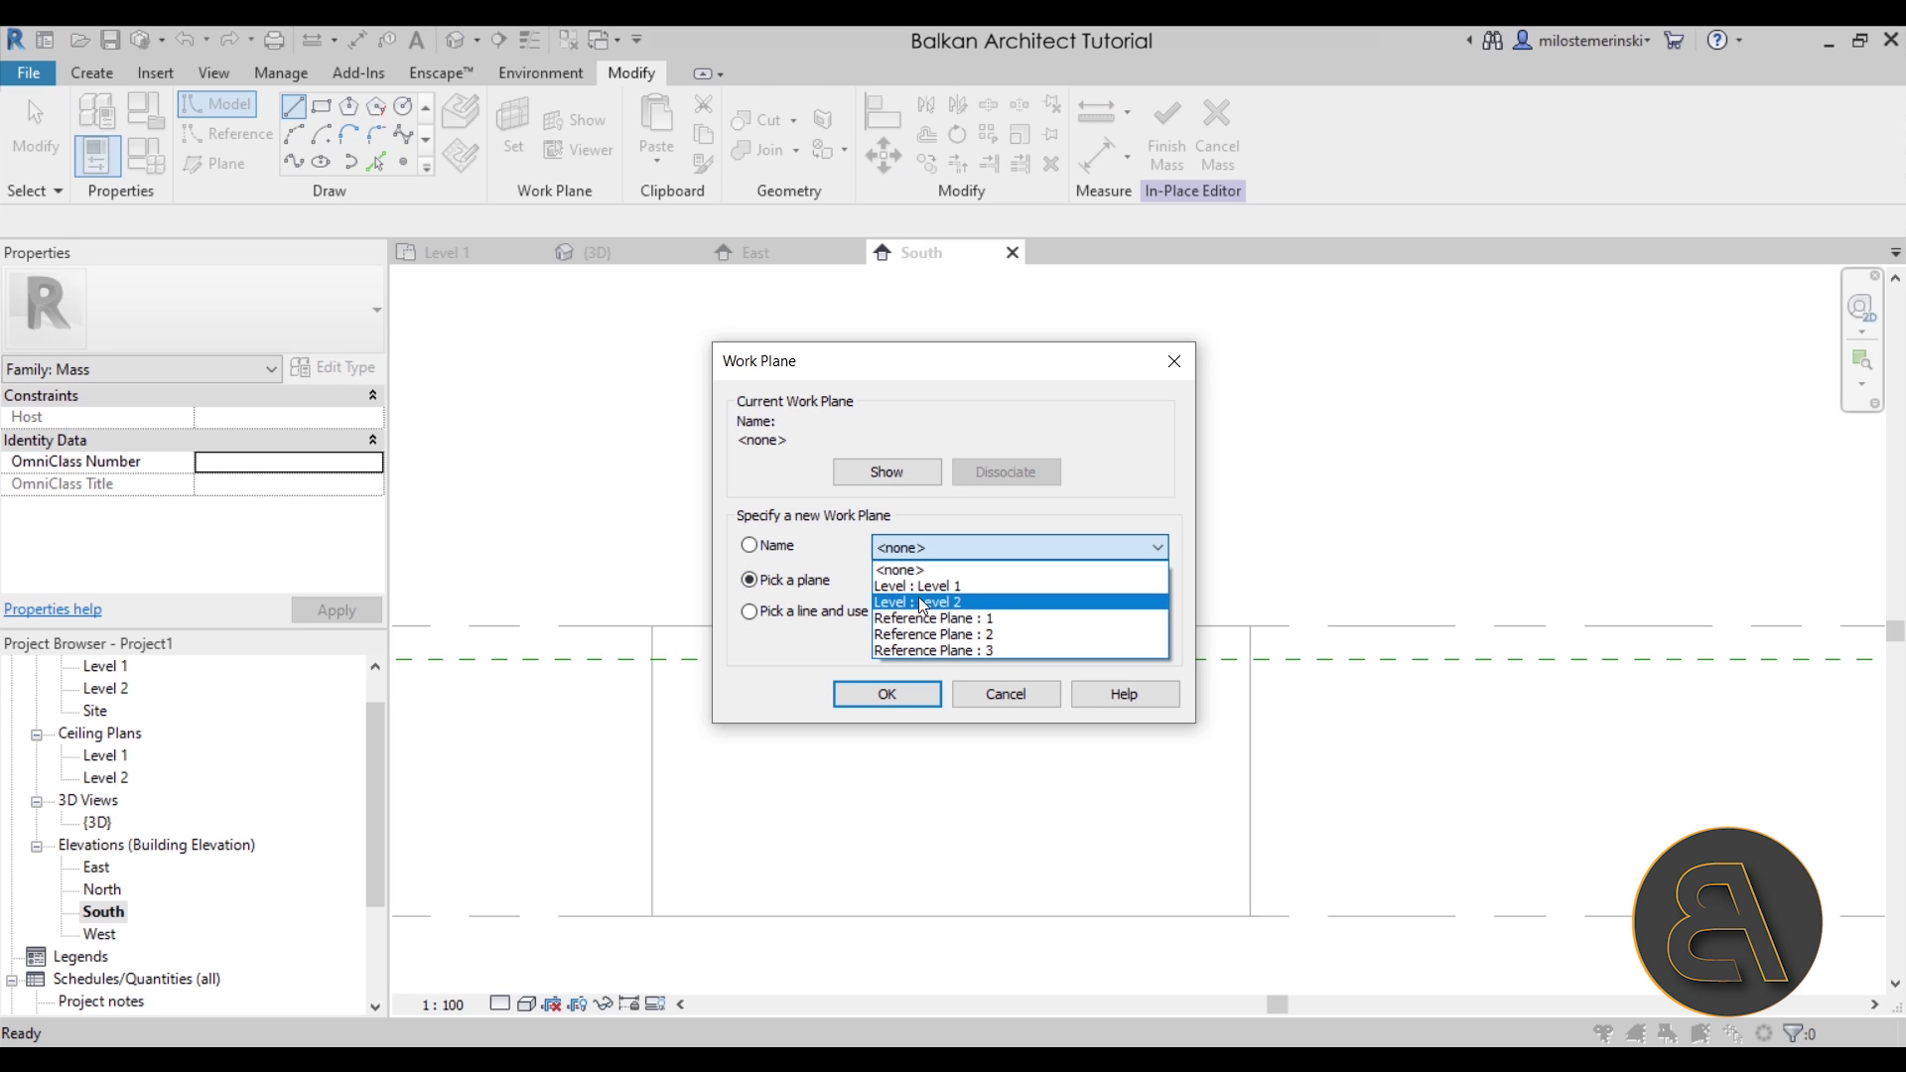
{"action": "left_click", "coordinate": [953, 635]}
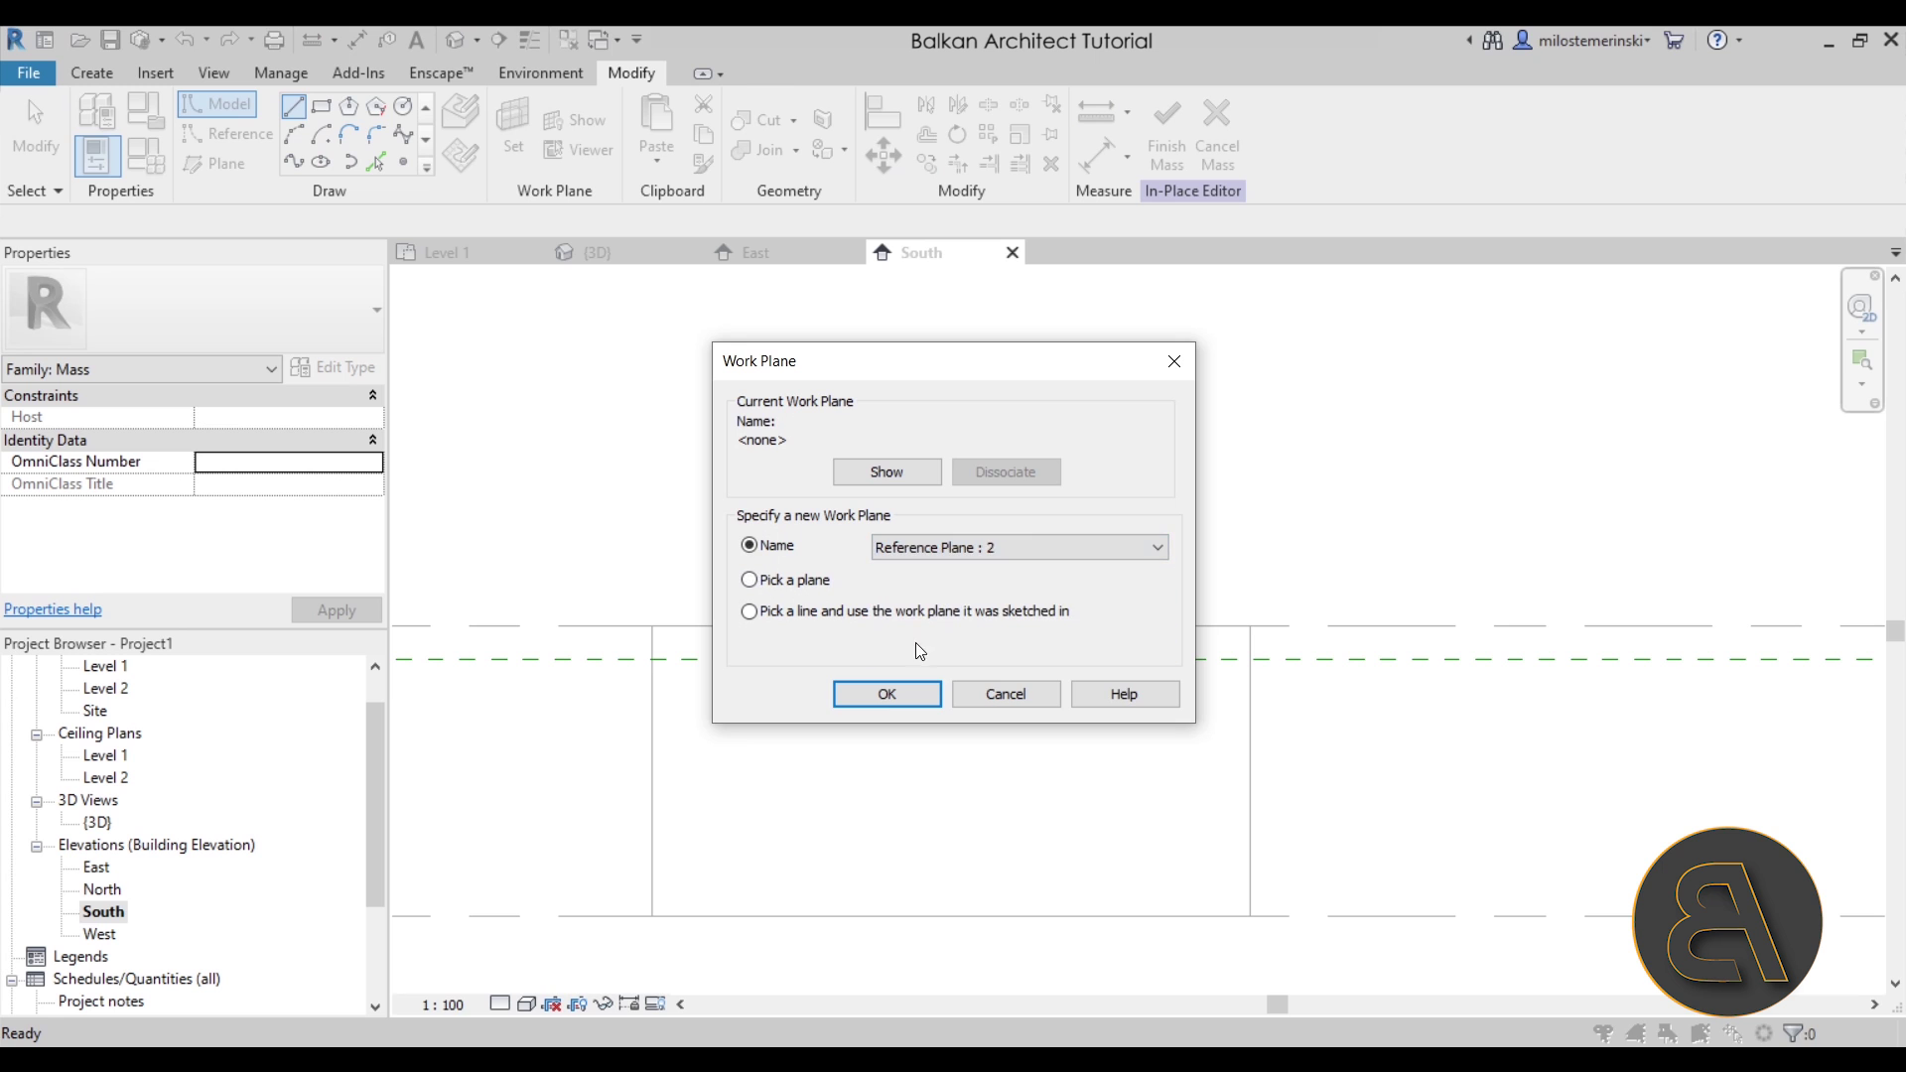
{"action": "left_click", "coordinate": [887, 694]}
Draw a horizontal model line 7.4 m long along Level 2 between the building's two upper corners
{"action": "left_click", "coordinate": [651, 625]}
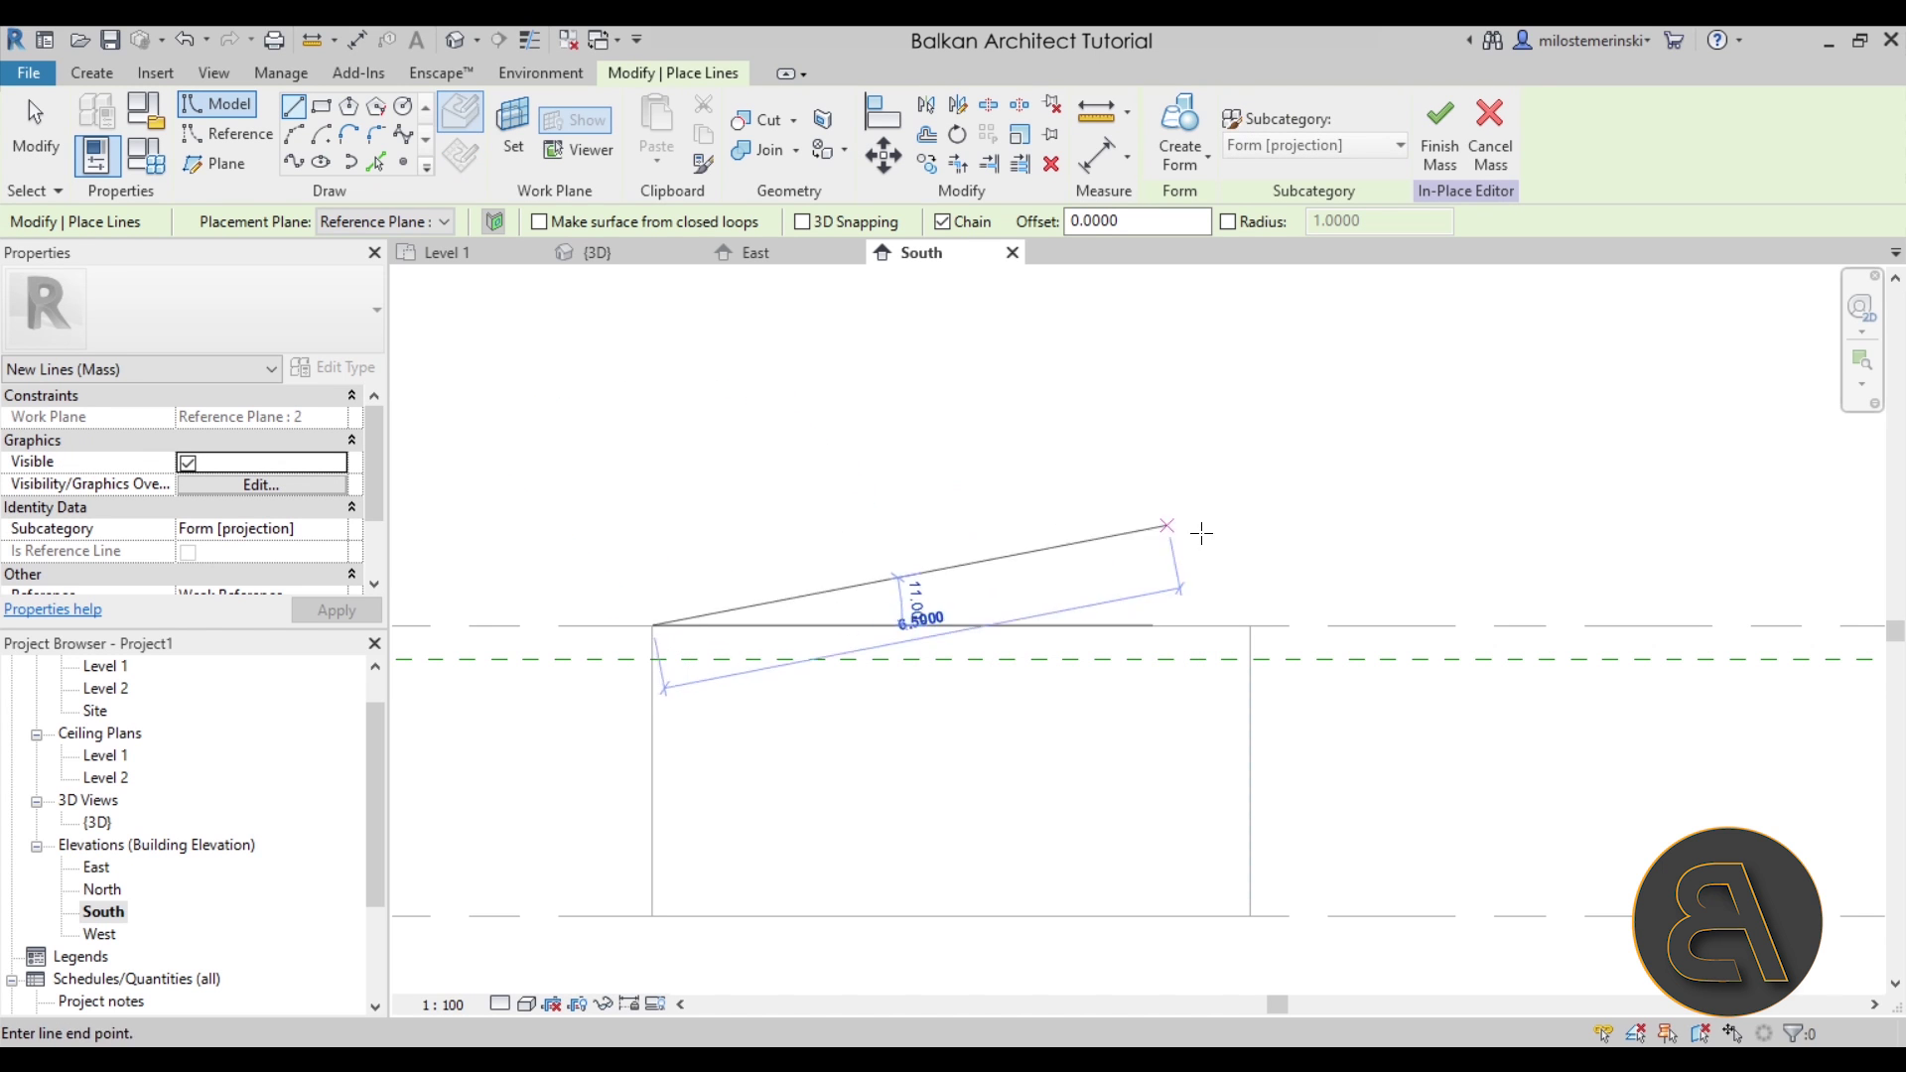
{"action": "left_click", "coordinate": [1249, 625]}
{"action": "key", "text": "Escape"}
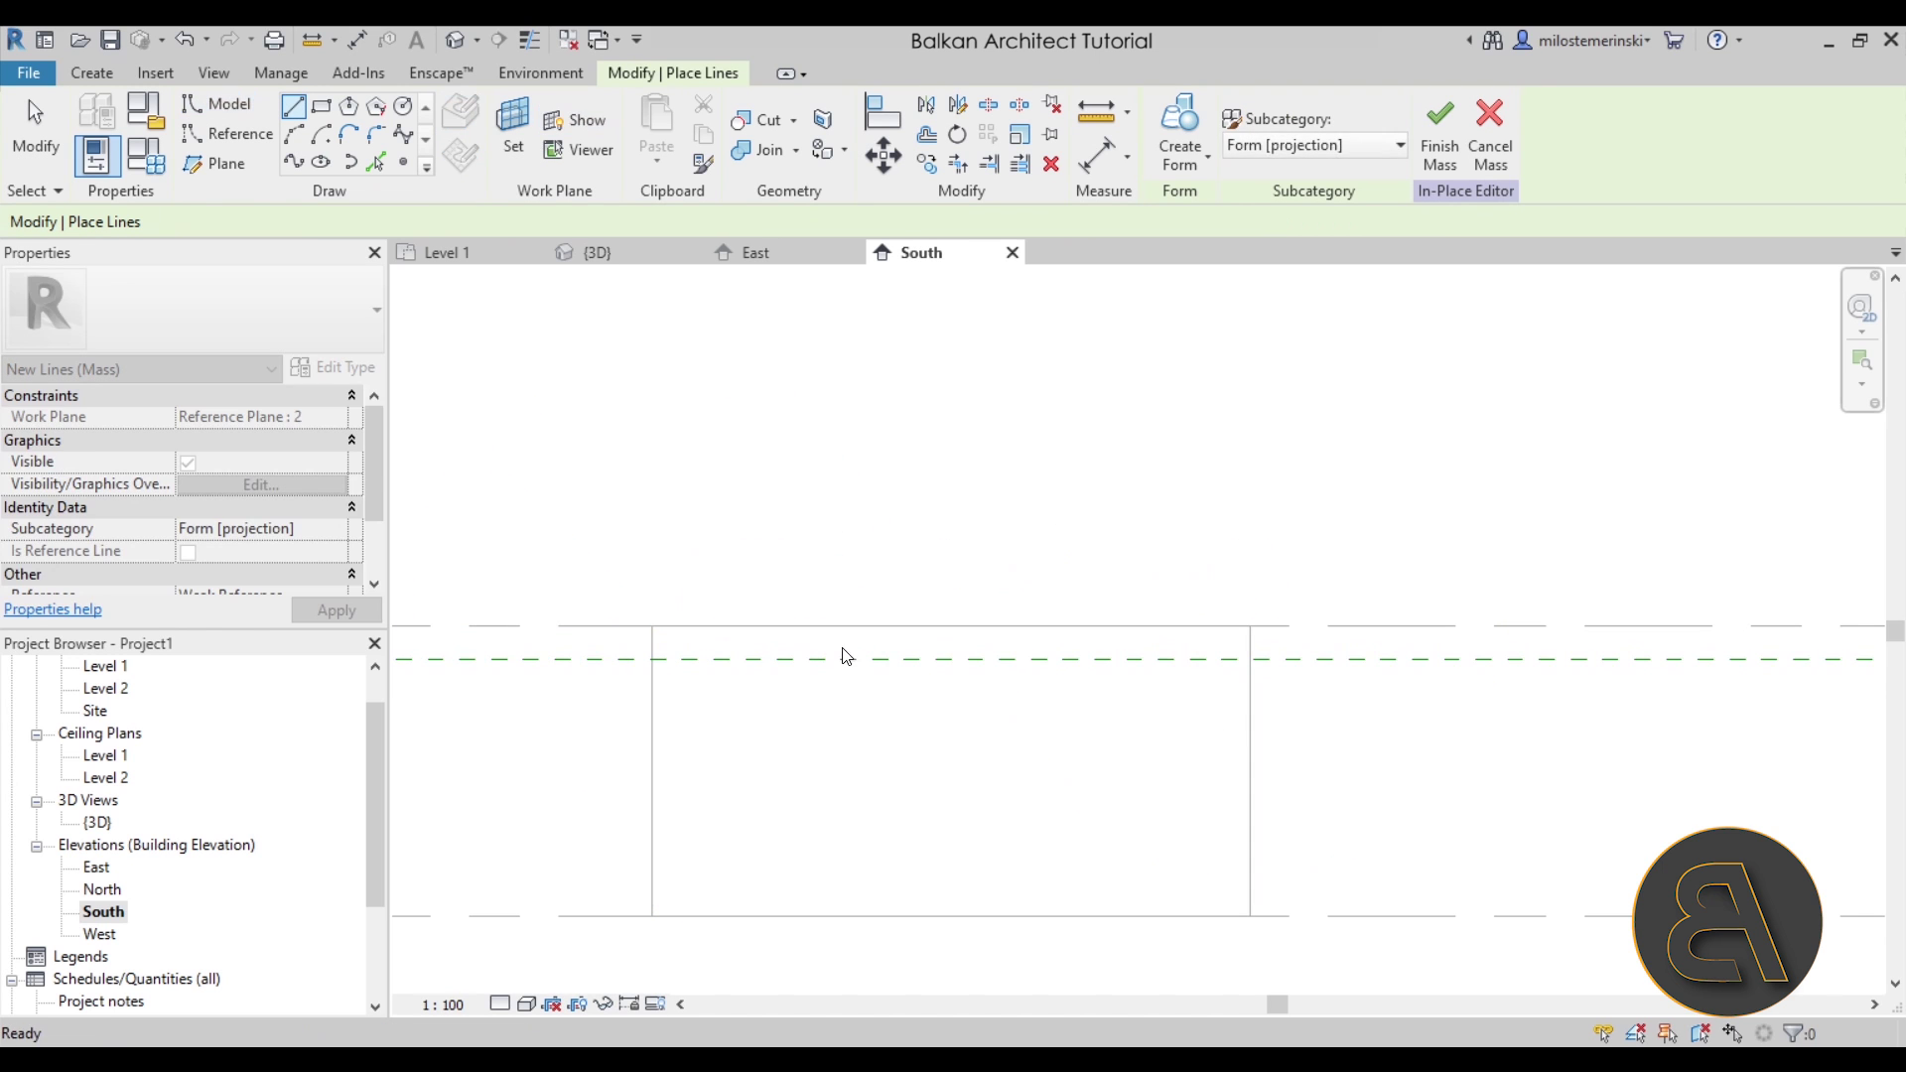
{"action": "key", "text": "Escape"}
{"action": "left_click", "coordinate": [850, 628]}
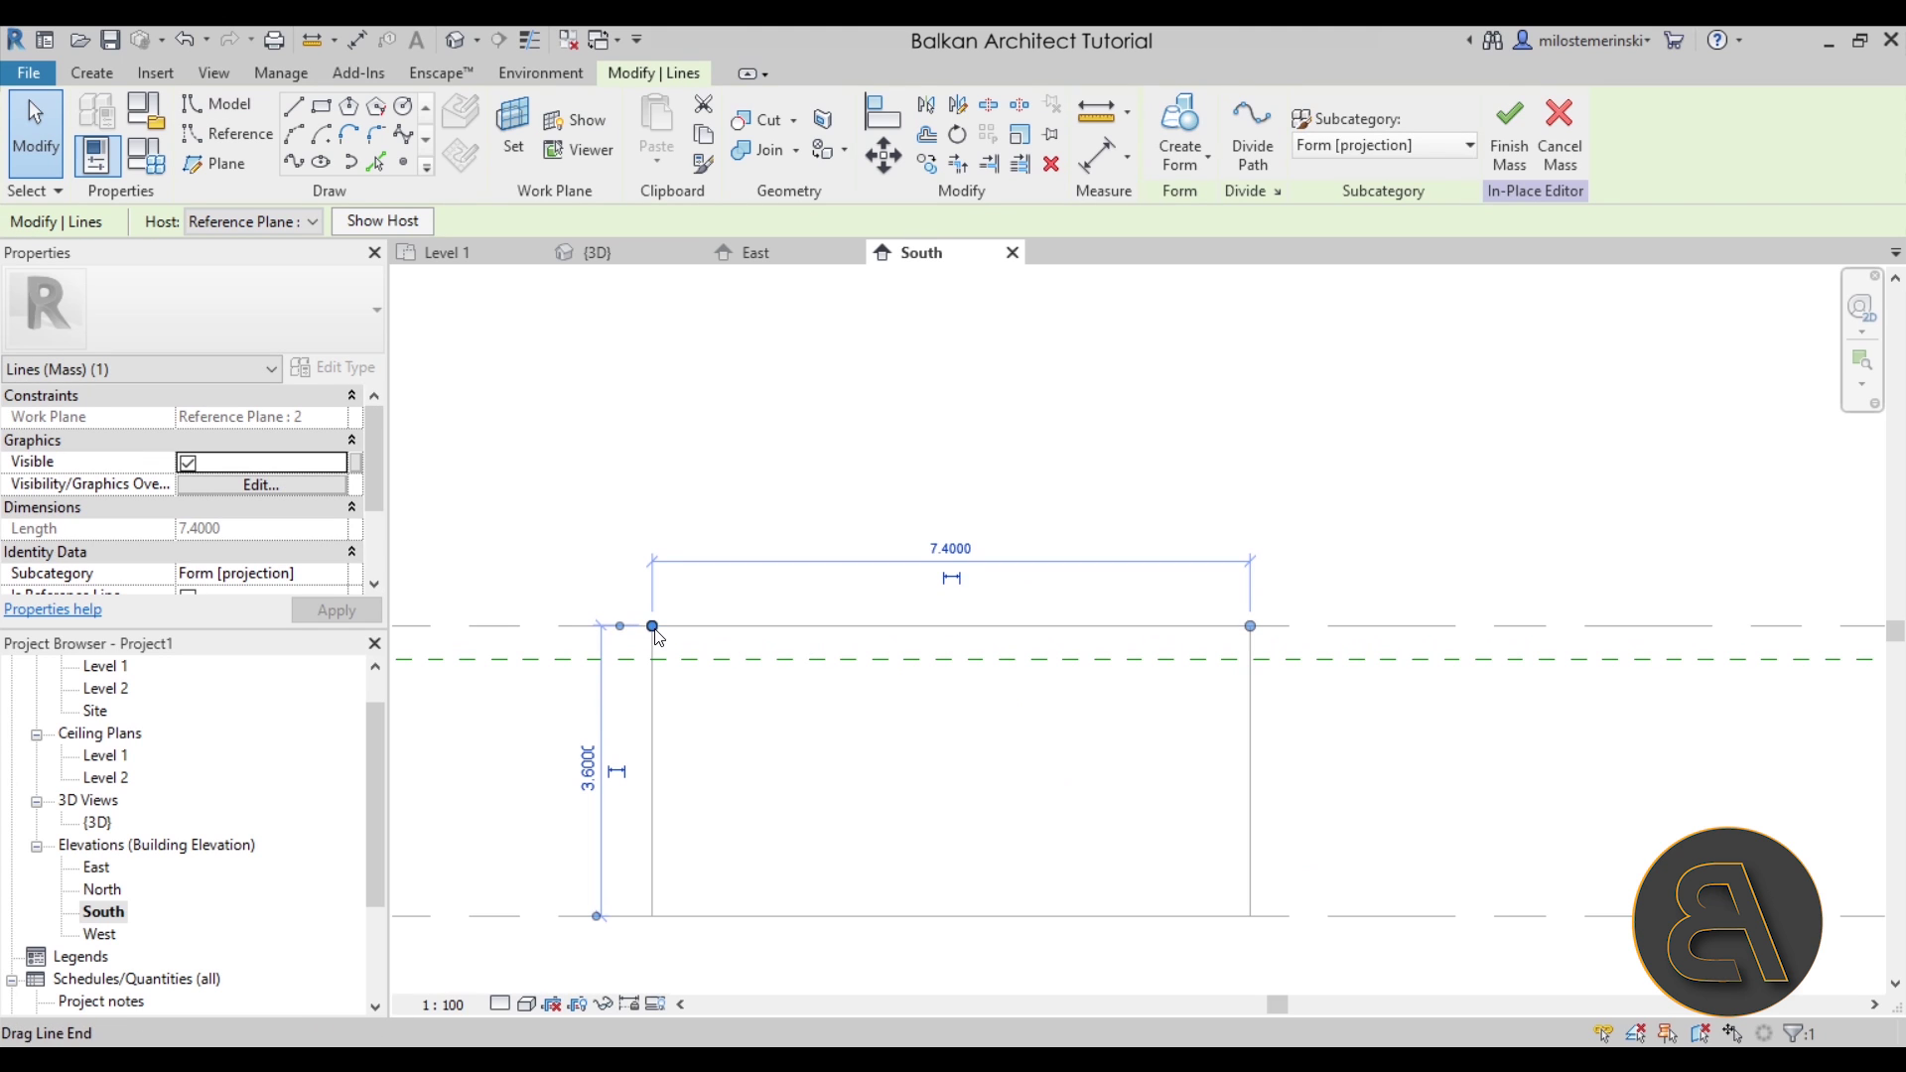
{"action": "key", "text": "Escape"}
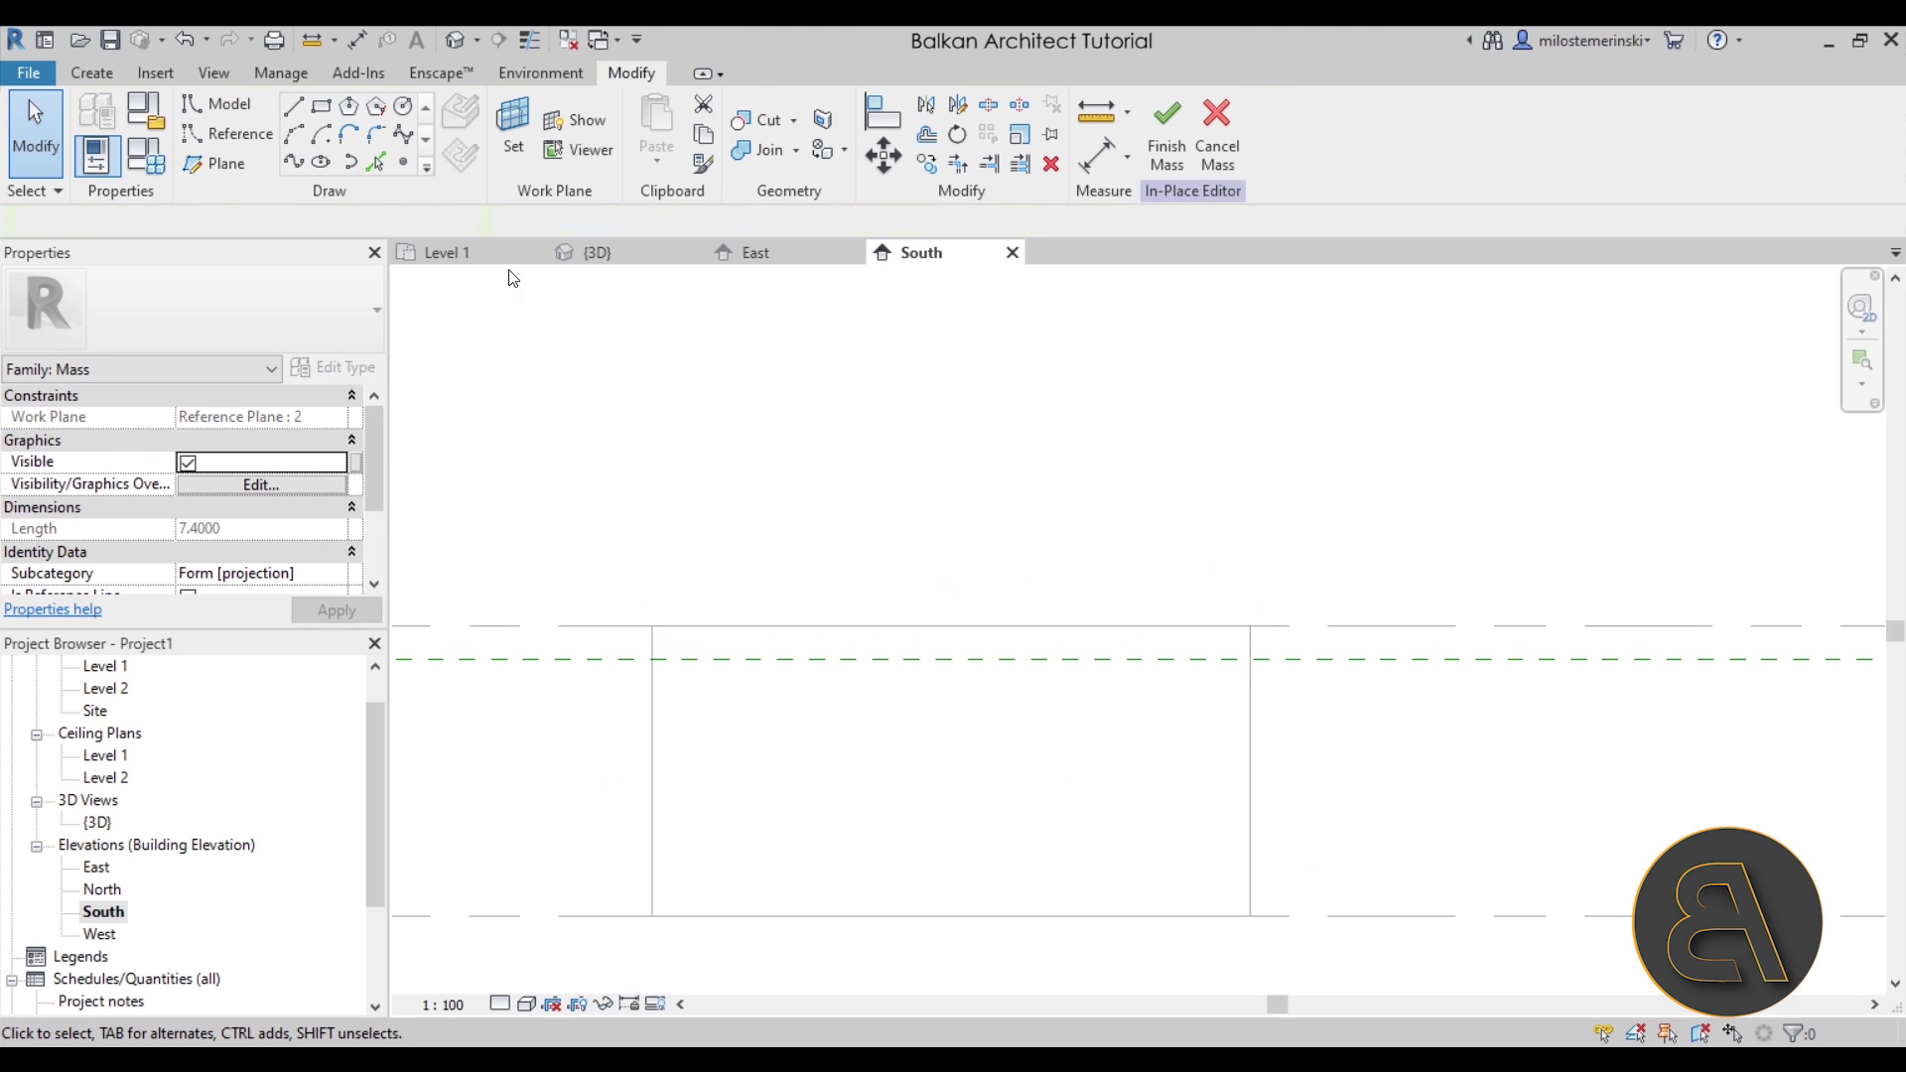
Draw a vertical reference plane upward from the midpoint of the building's top edge at Level 2
{"action": "left_click", "coordinate": [222, 171]}
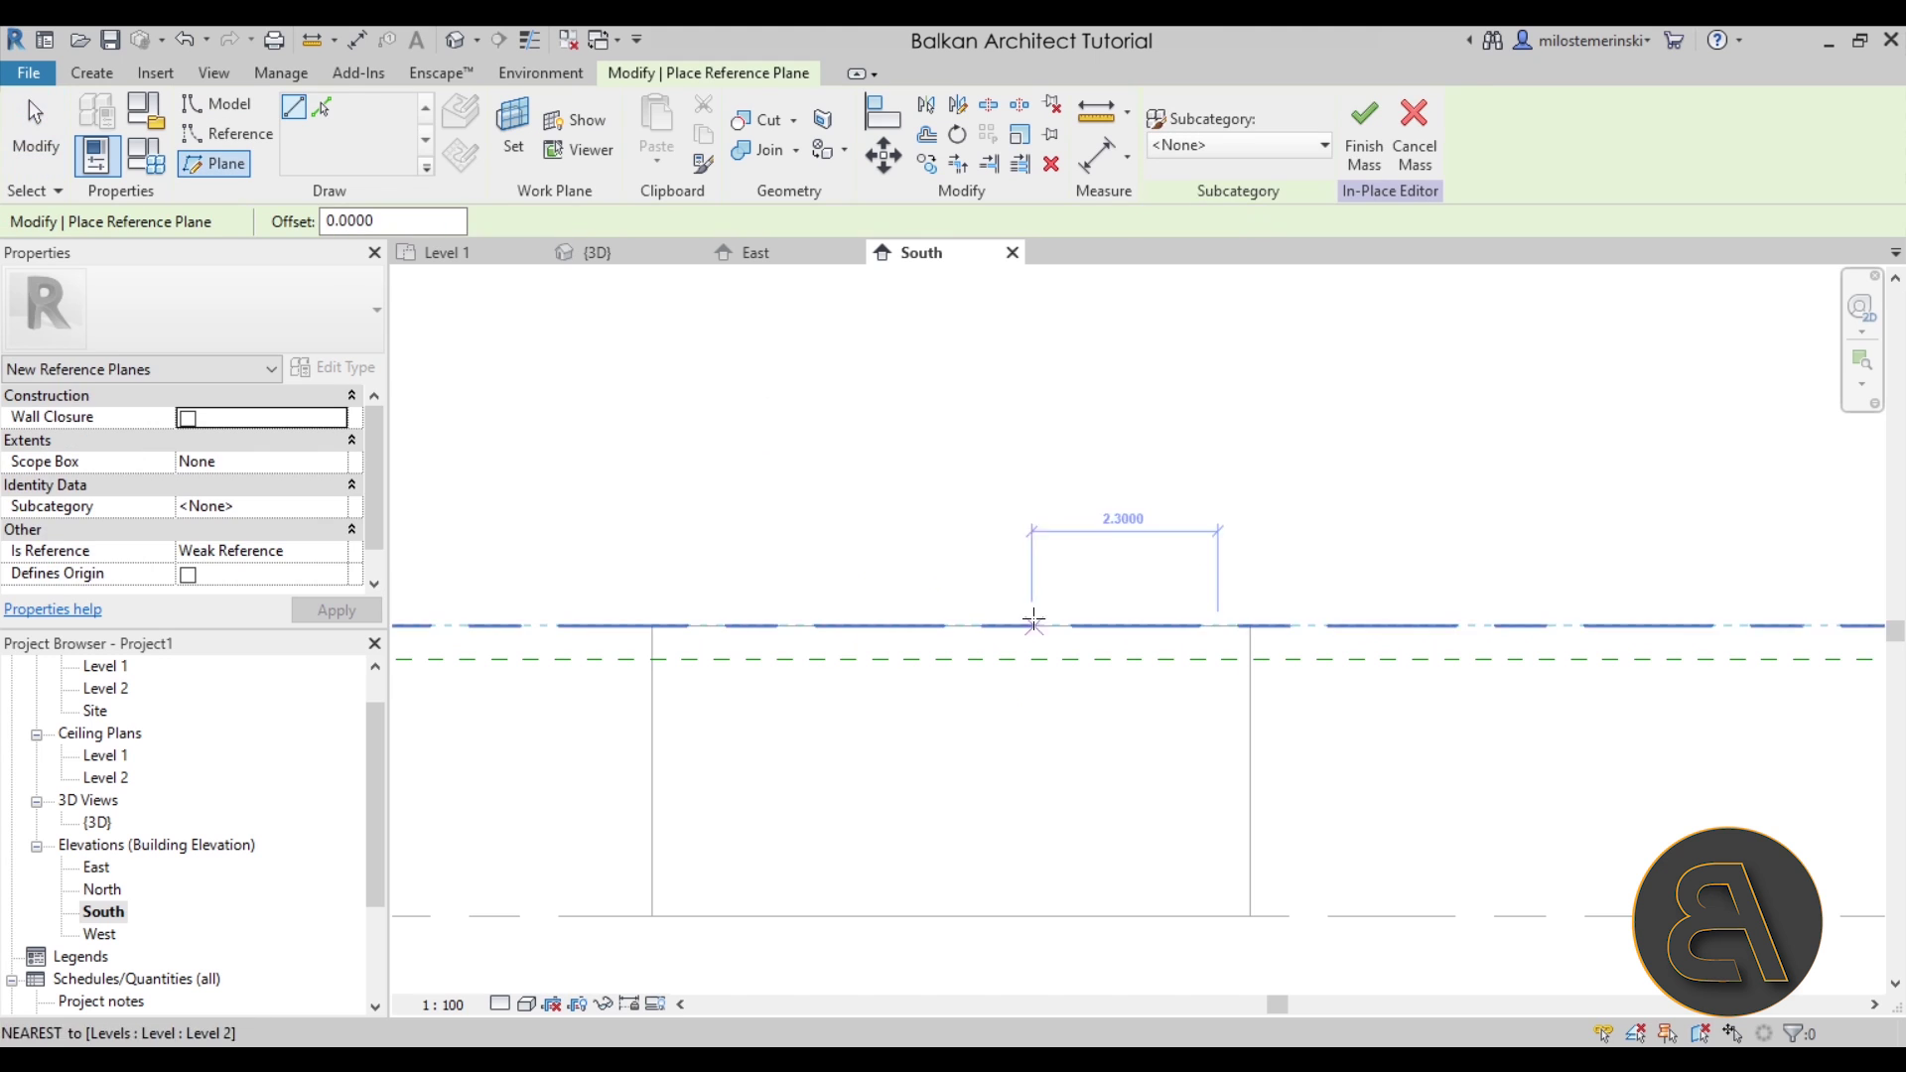
{"action": "left_click", "coordinate": [951, 624]}
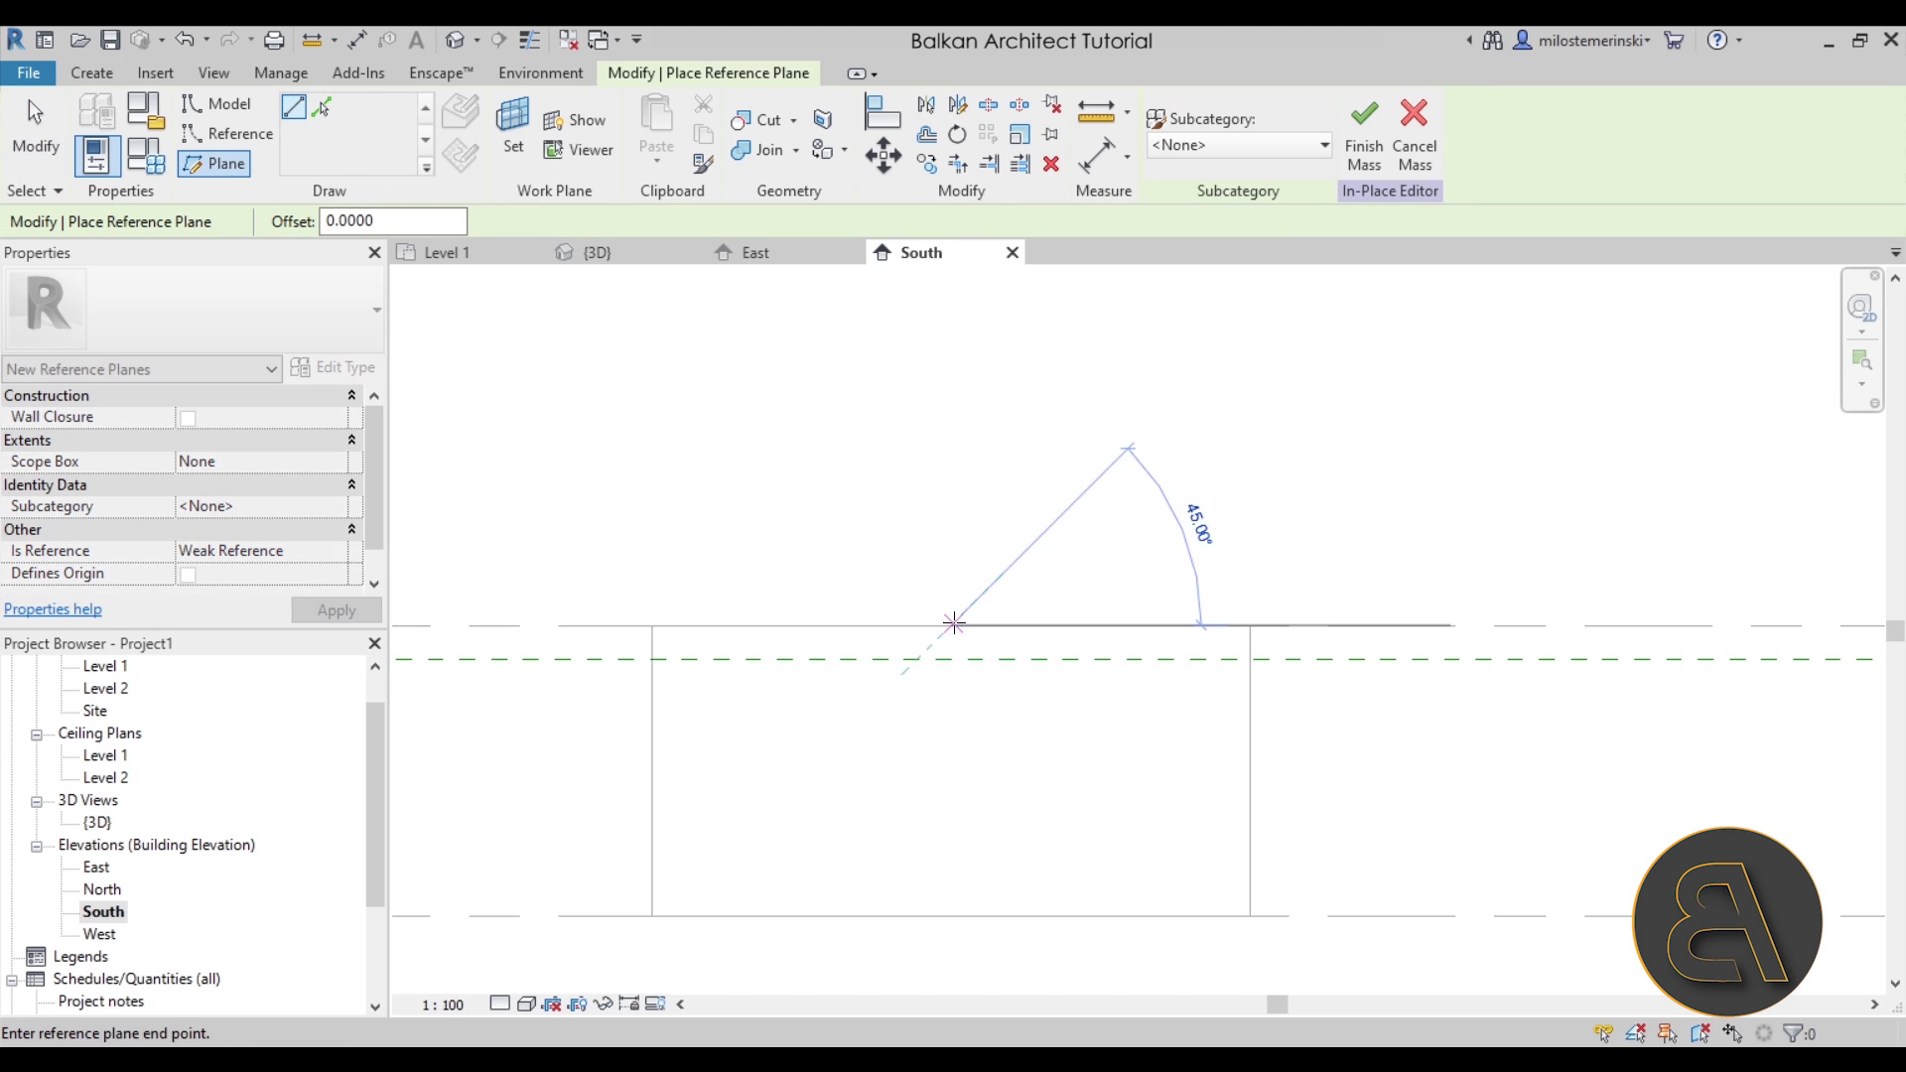
{"action": "scroll", "coordinate": [970, 430], "scroll_direction": "down", "scroll_amount": 3}
{"action": "left_click", "coordinate": [901, 395]}
{"action": "scroll", "coordinate": [912, 420], "scroll_direction": "down", "scroll_amount": 2}
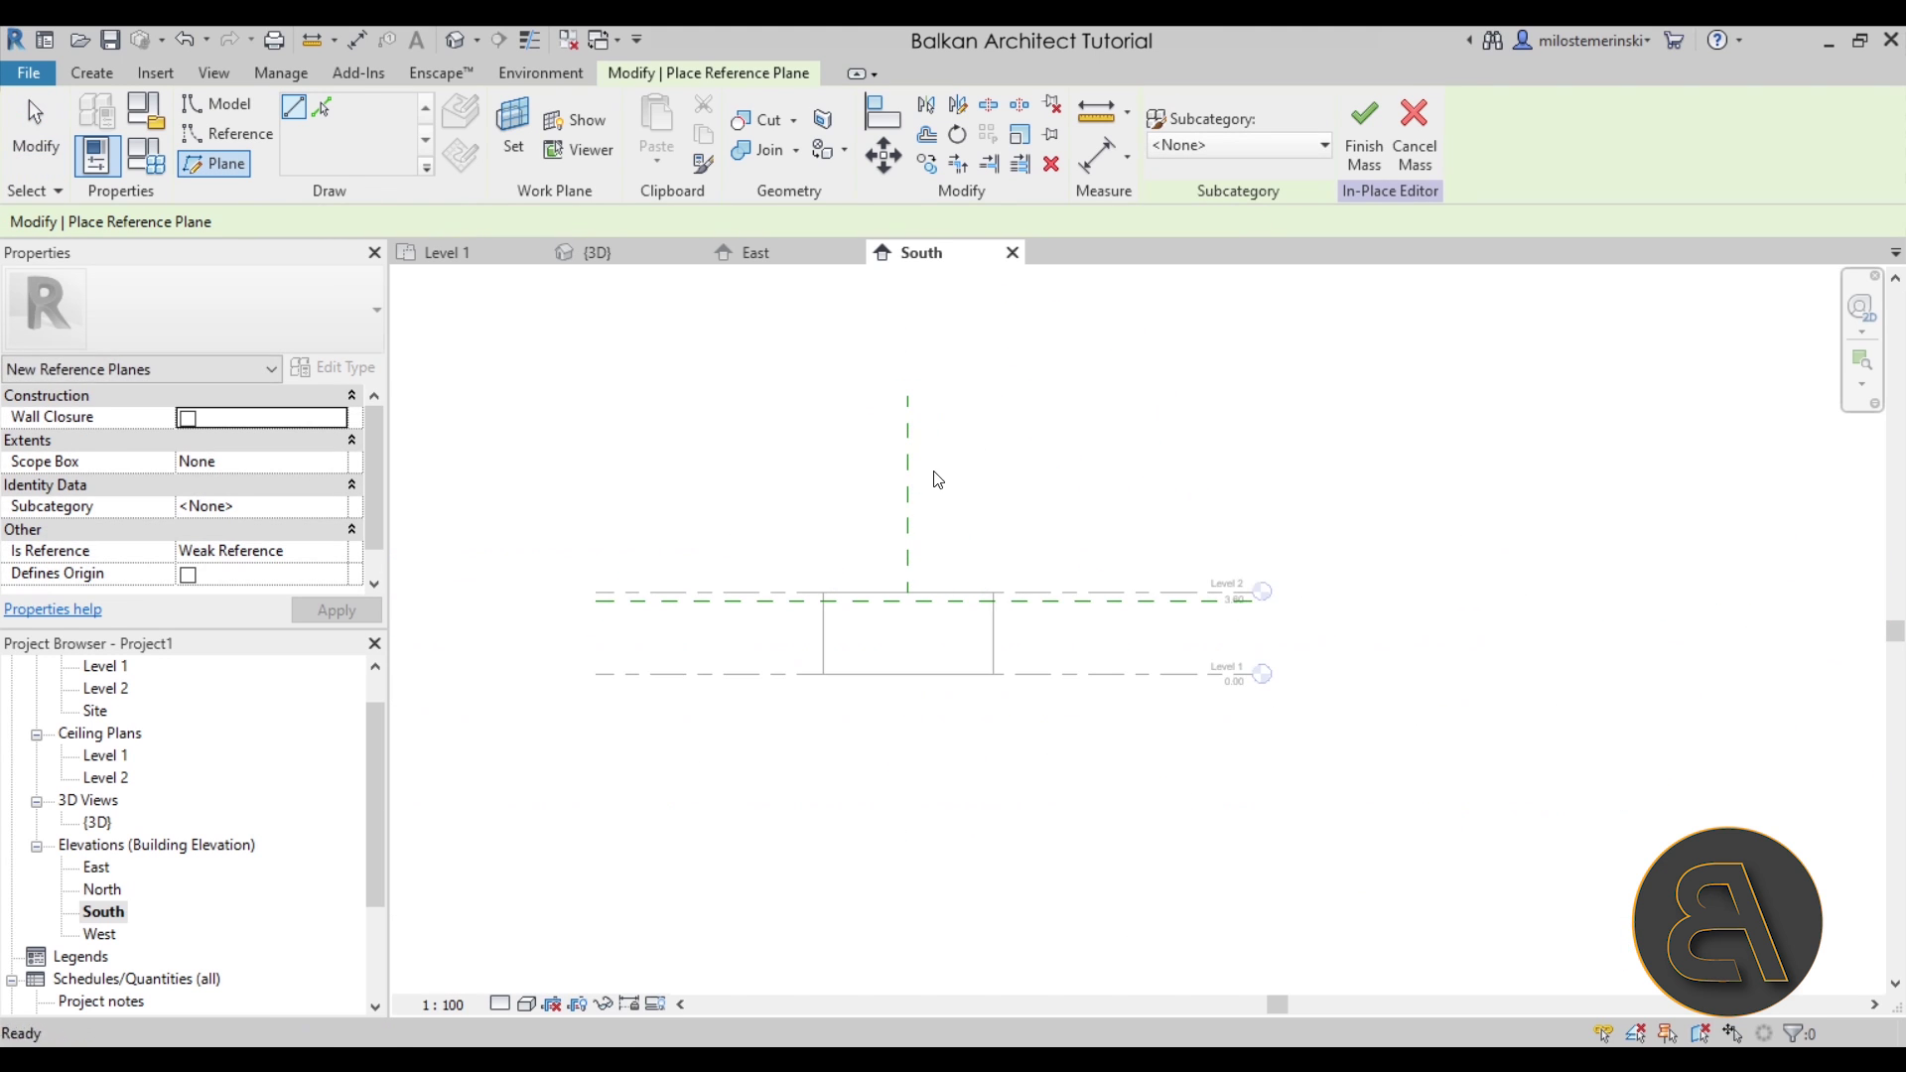
{"action": "key", "text": "Escape"}
Extend the vertical reference plane's lower end down past Level 1
{"action": "left_click", "coordinate": [904, 607]}
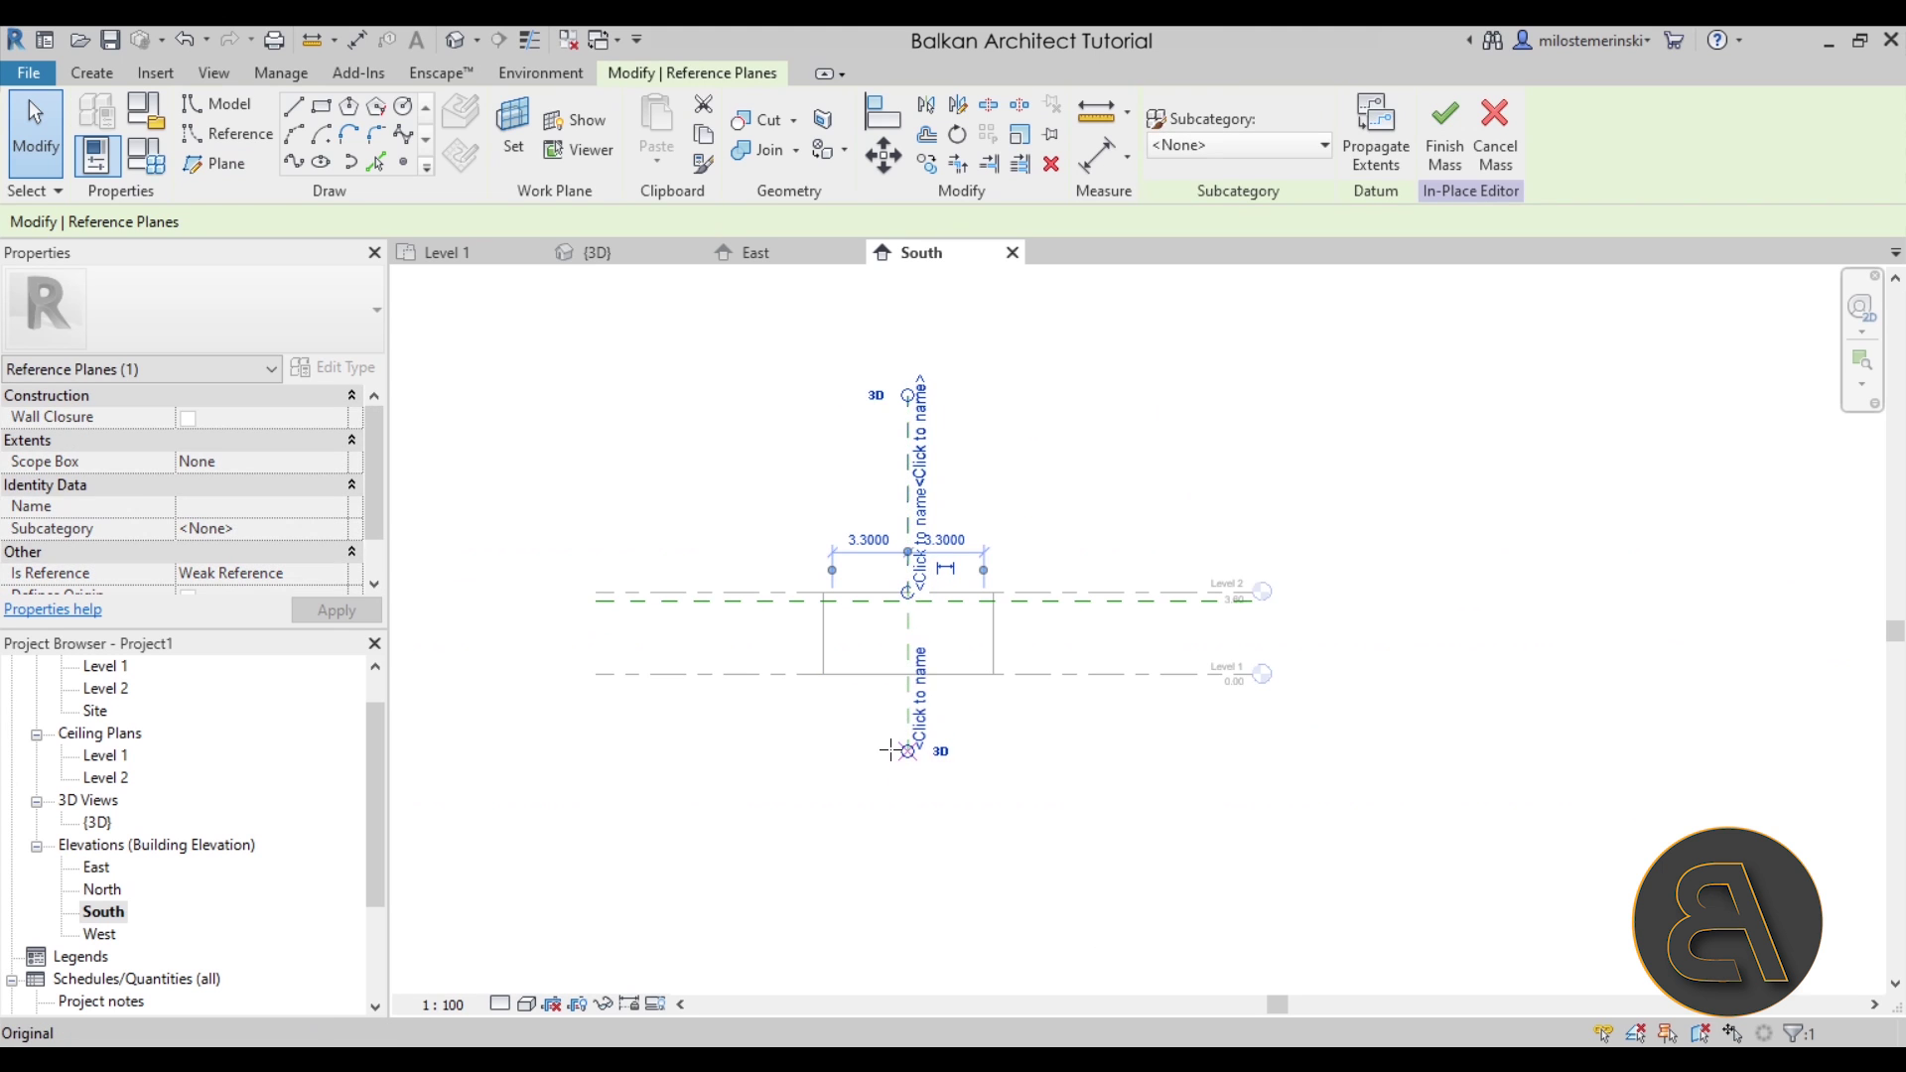
{"action": "key", "text": "Escape"}
{"action": "scroll", "coordinate": [923, 638], "scroll_direction": "up", "scroll_amount": 2}
{"action": "left_click", "coordinate": [855, 560]}
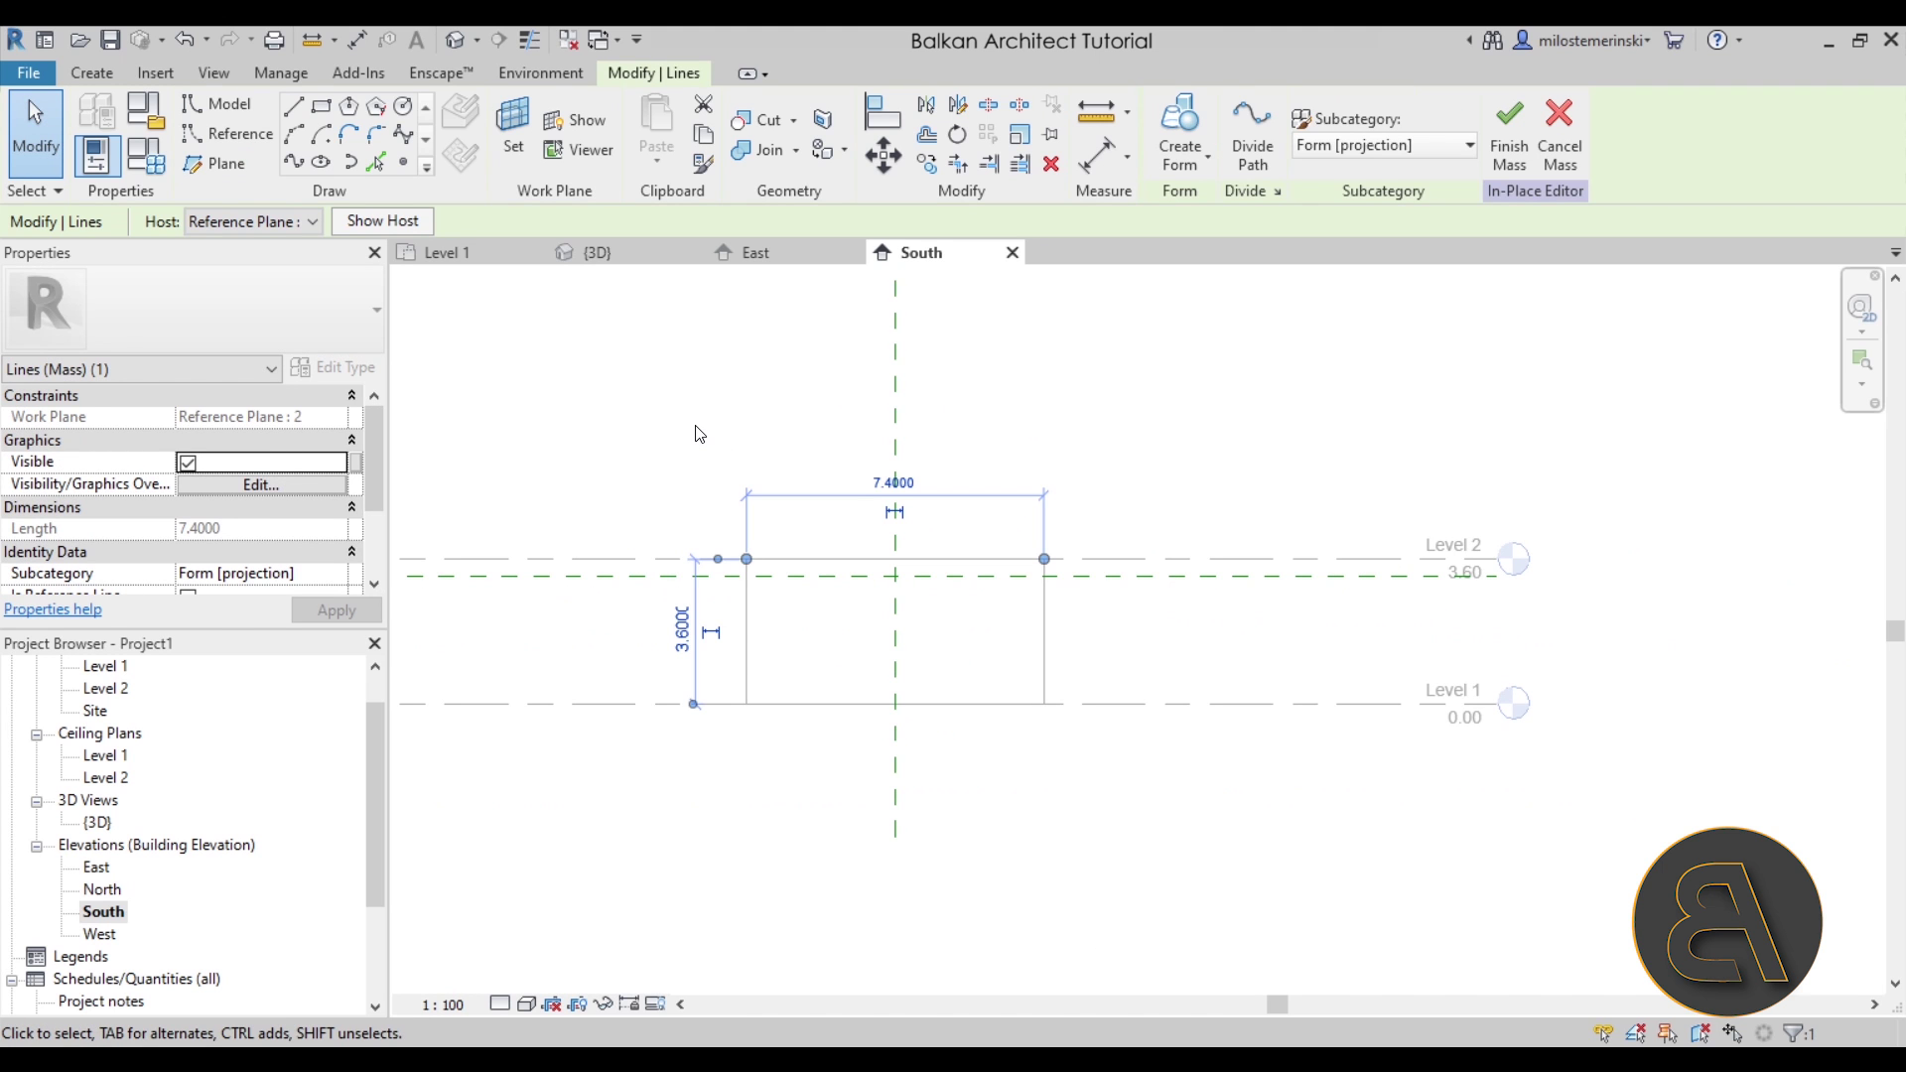
{"action": "key", "text": "Escape"}
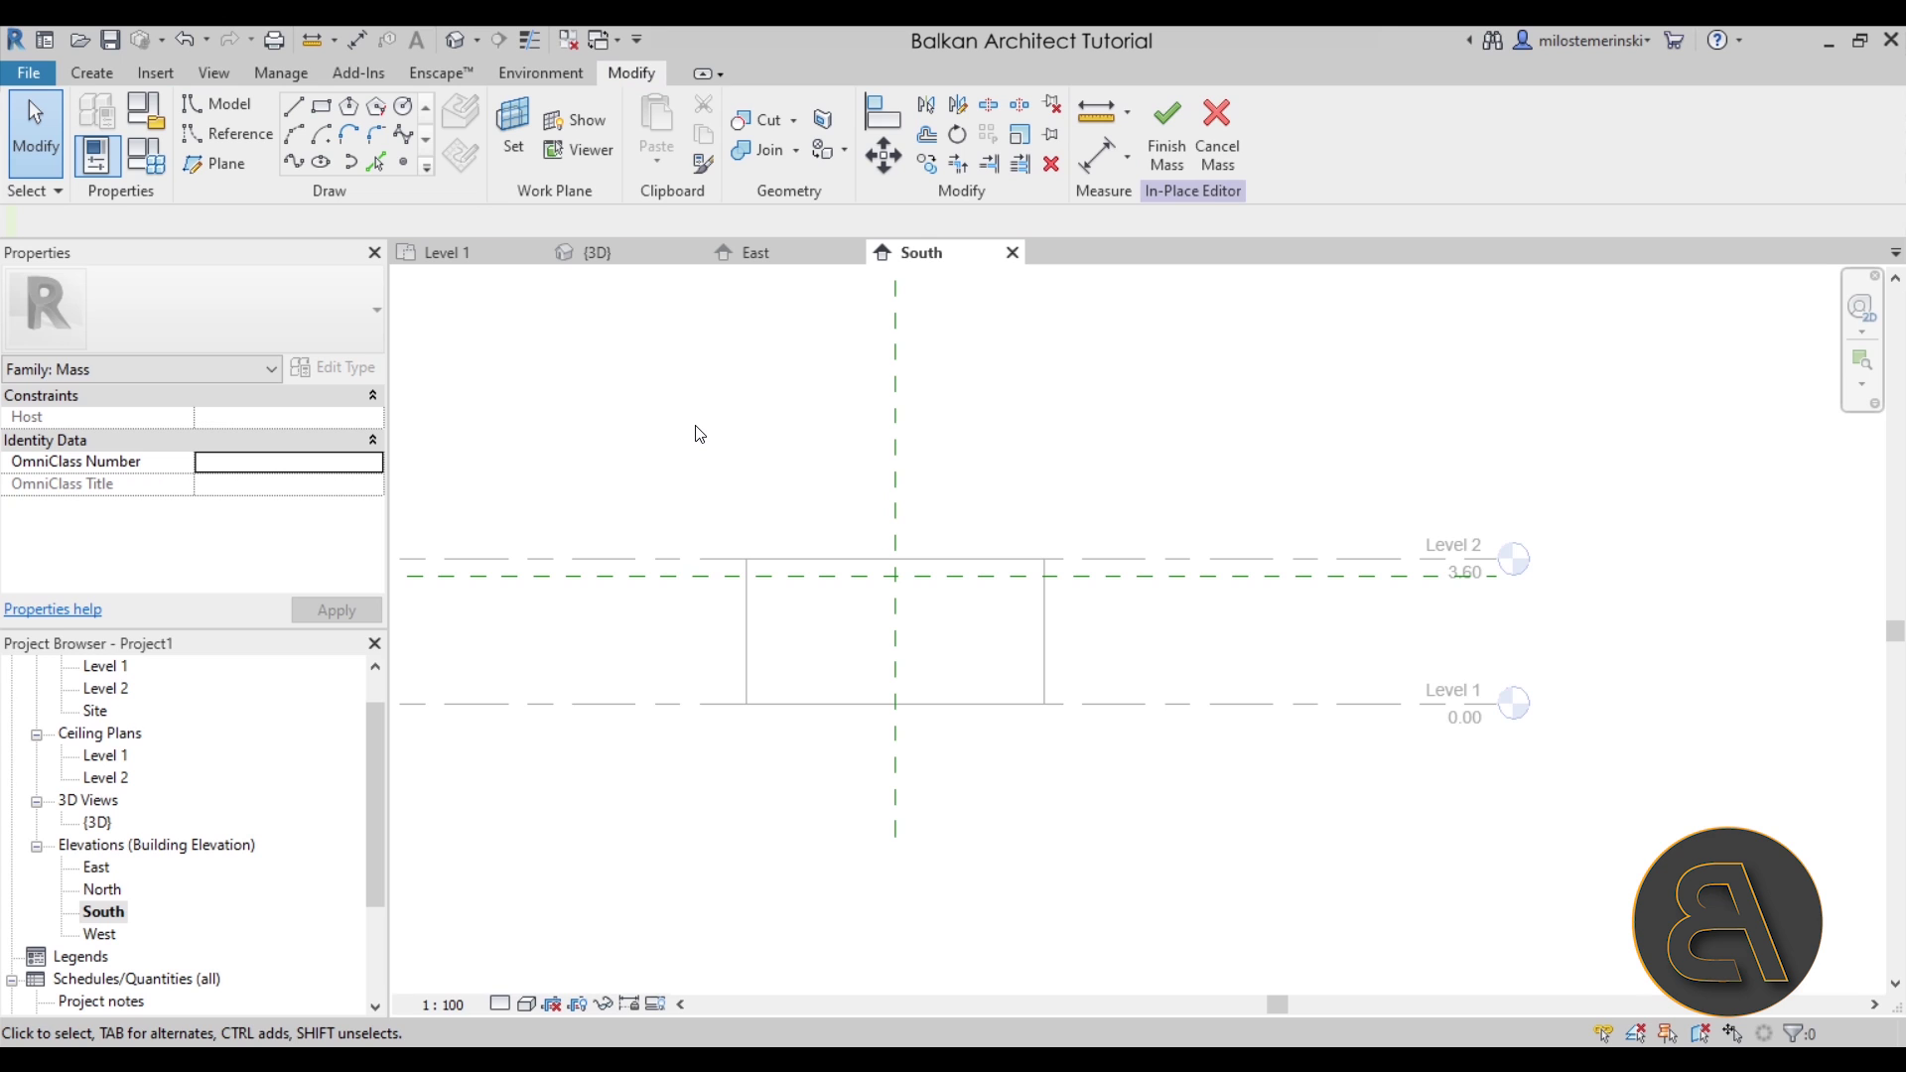
Draw a model line about 6.2 m long on Reference Plane : 2, sloping down 50° from the vertical reference plane past the building's right top corner
{"action": "middle_click_drag", "start_coordinate": [792, 452], "coordinate": [744, 545]}
{"action": "scroll", "coordinate": [740, 547], "scroll_direction": "up", "scroll_amount": 1}
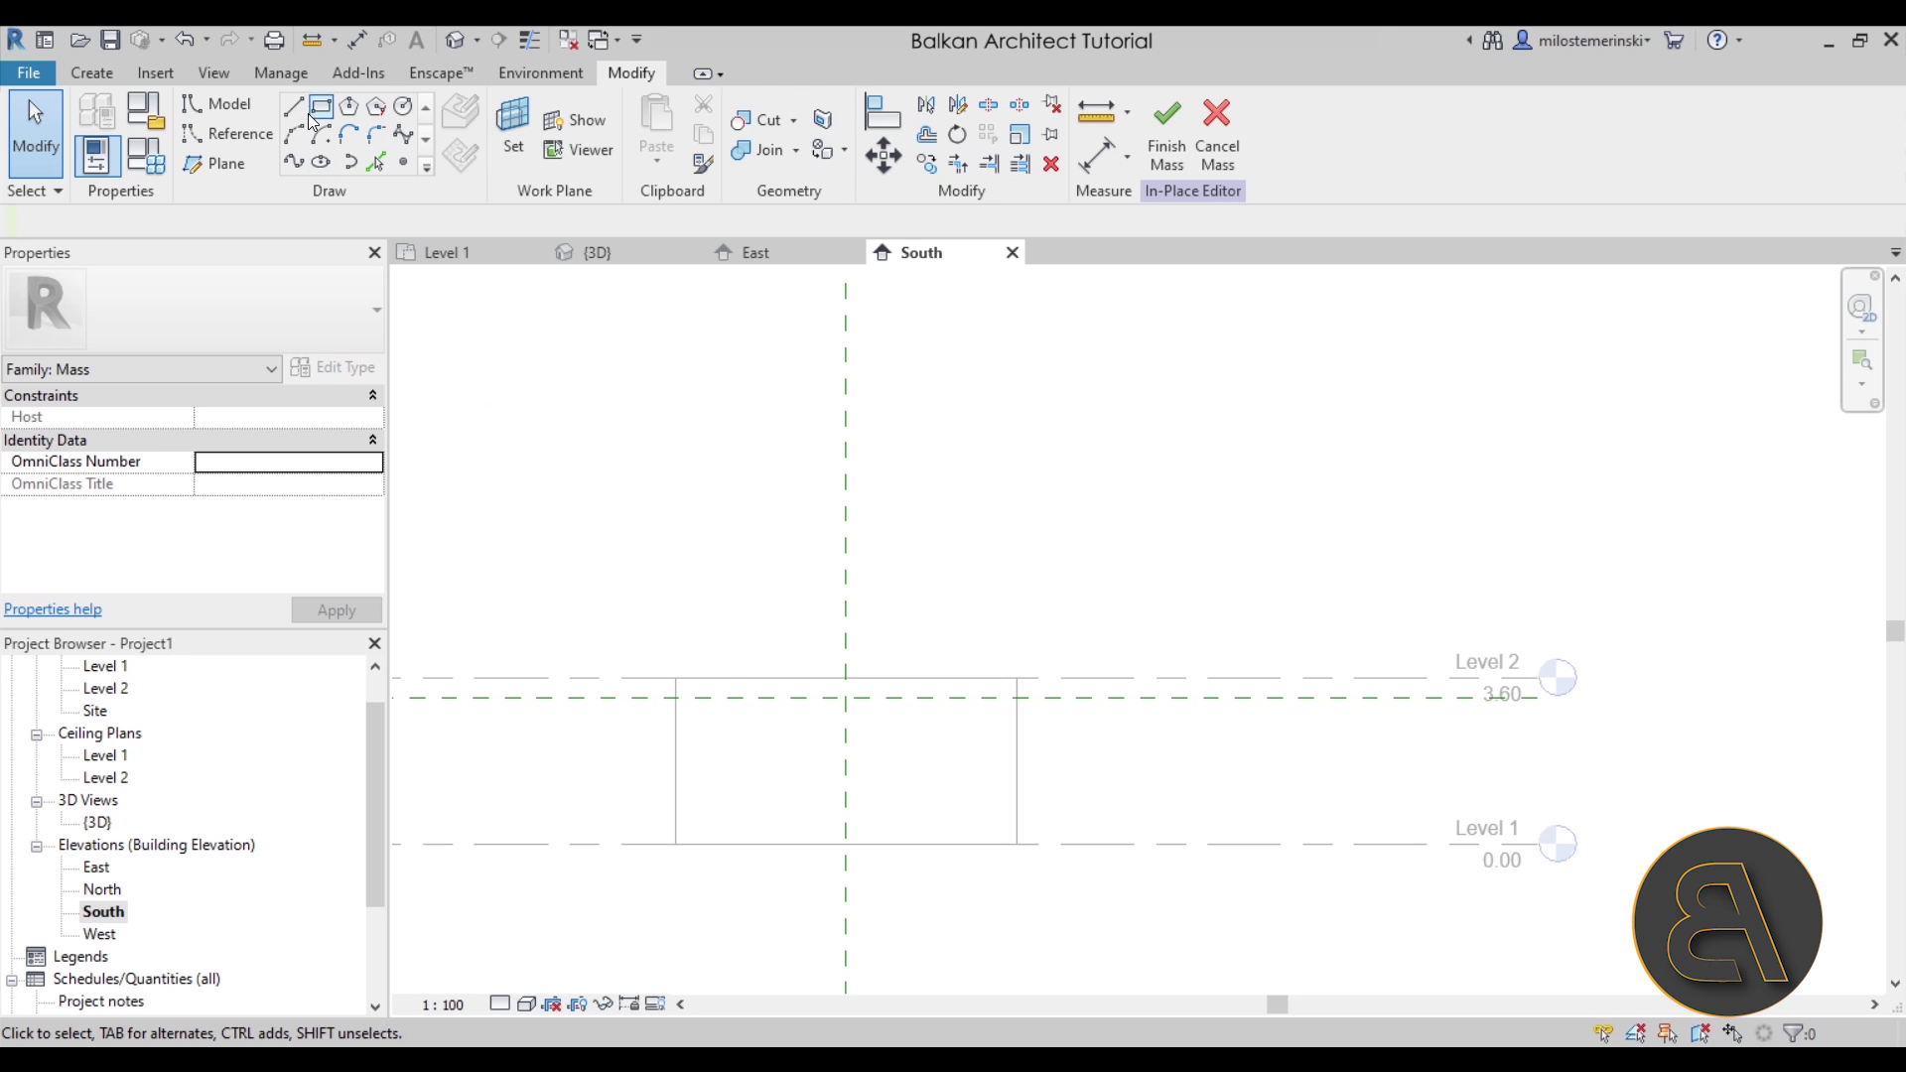
{"action": "left_click", "coordinate": [217, 109]}
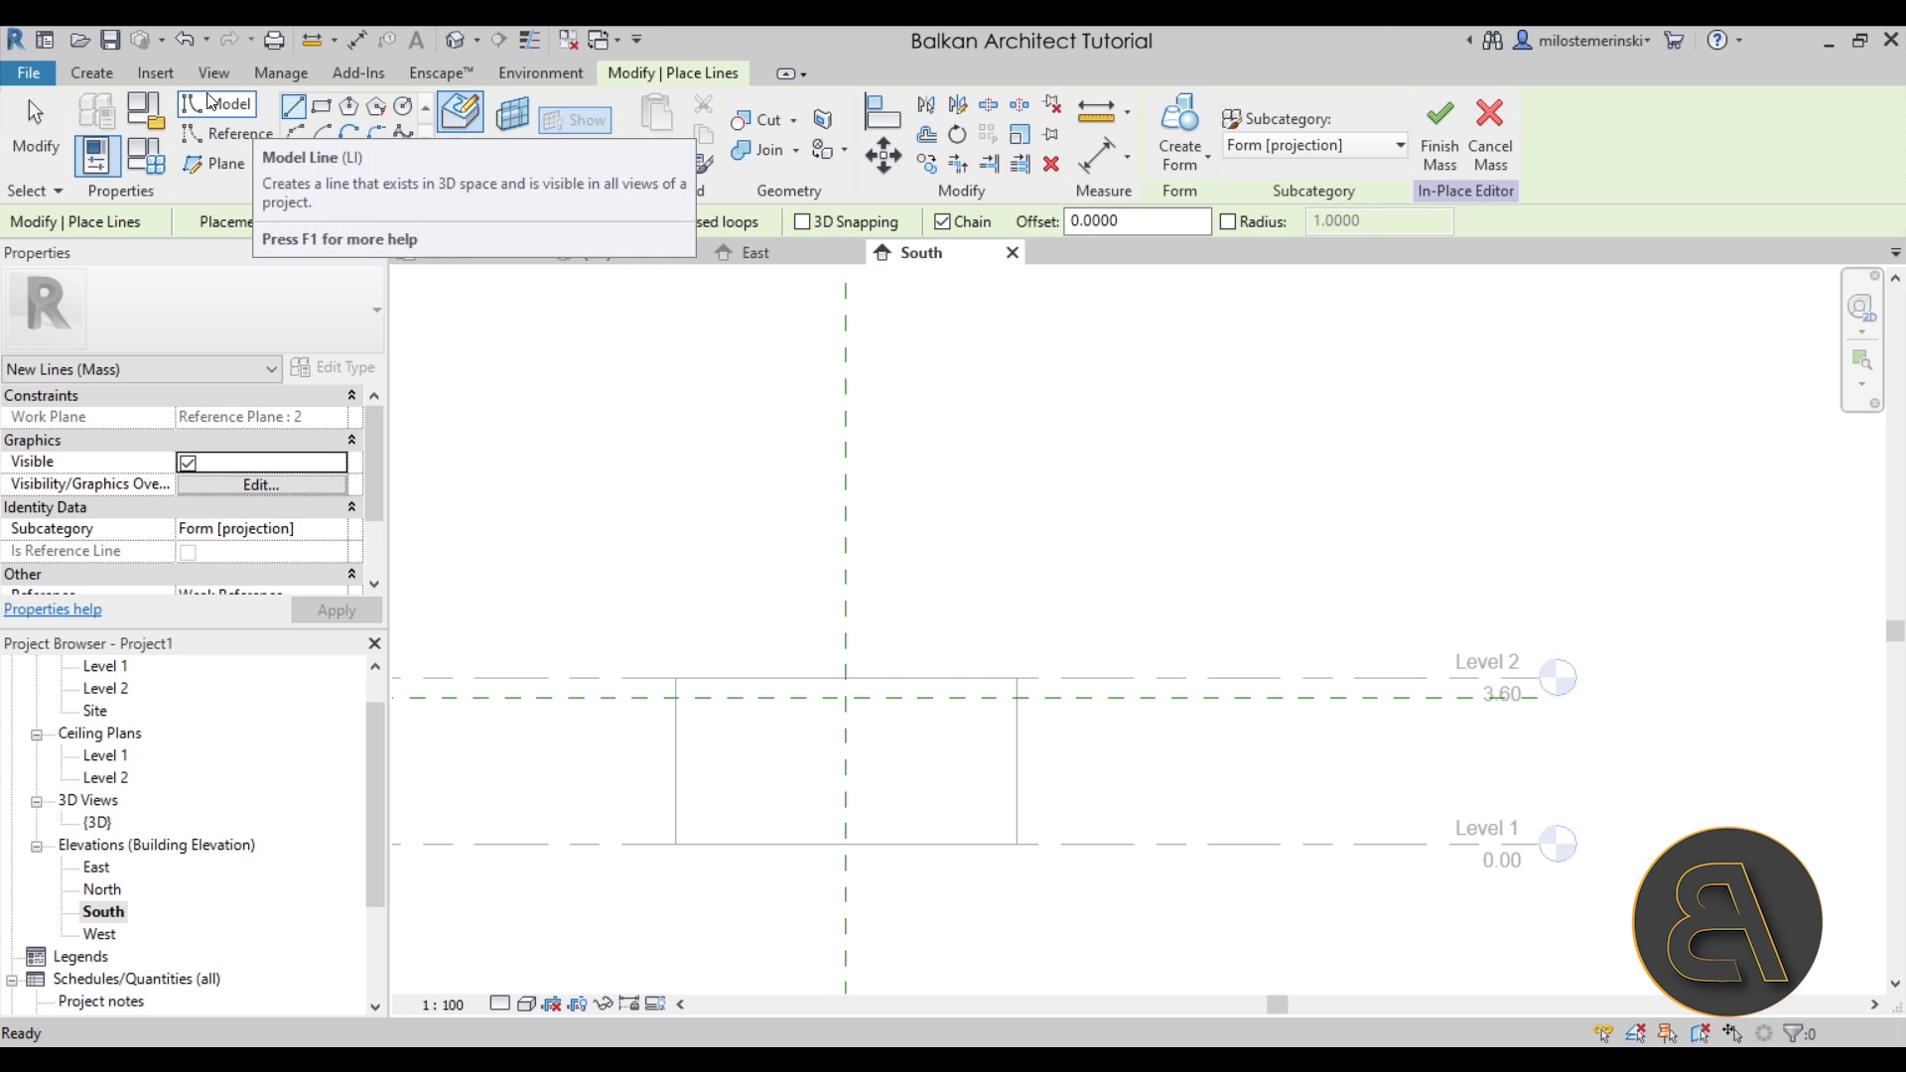
{"action": "left_click", "coordinate": [475, 167]}
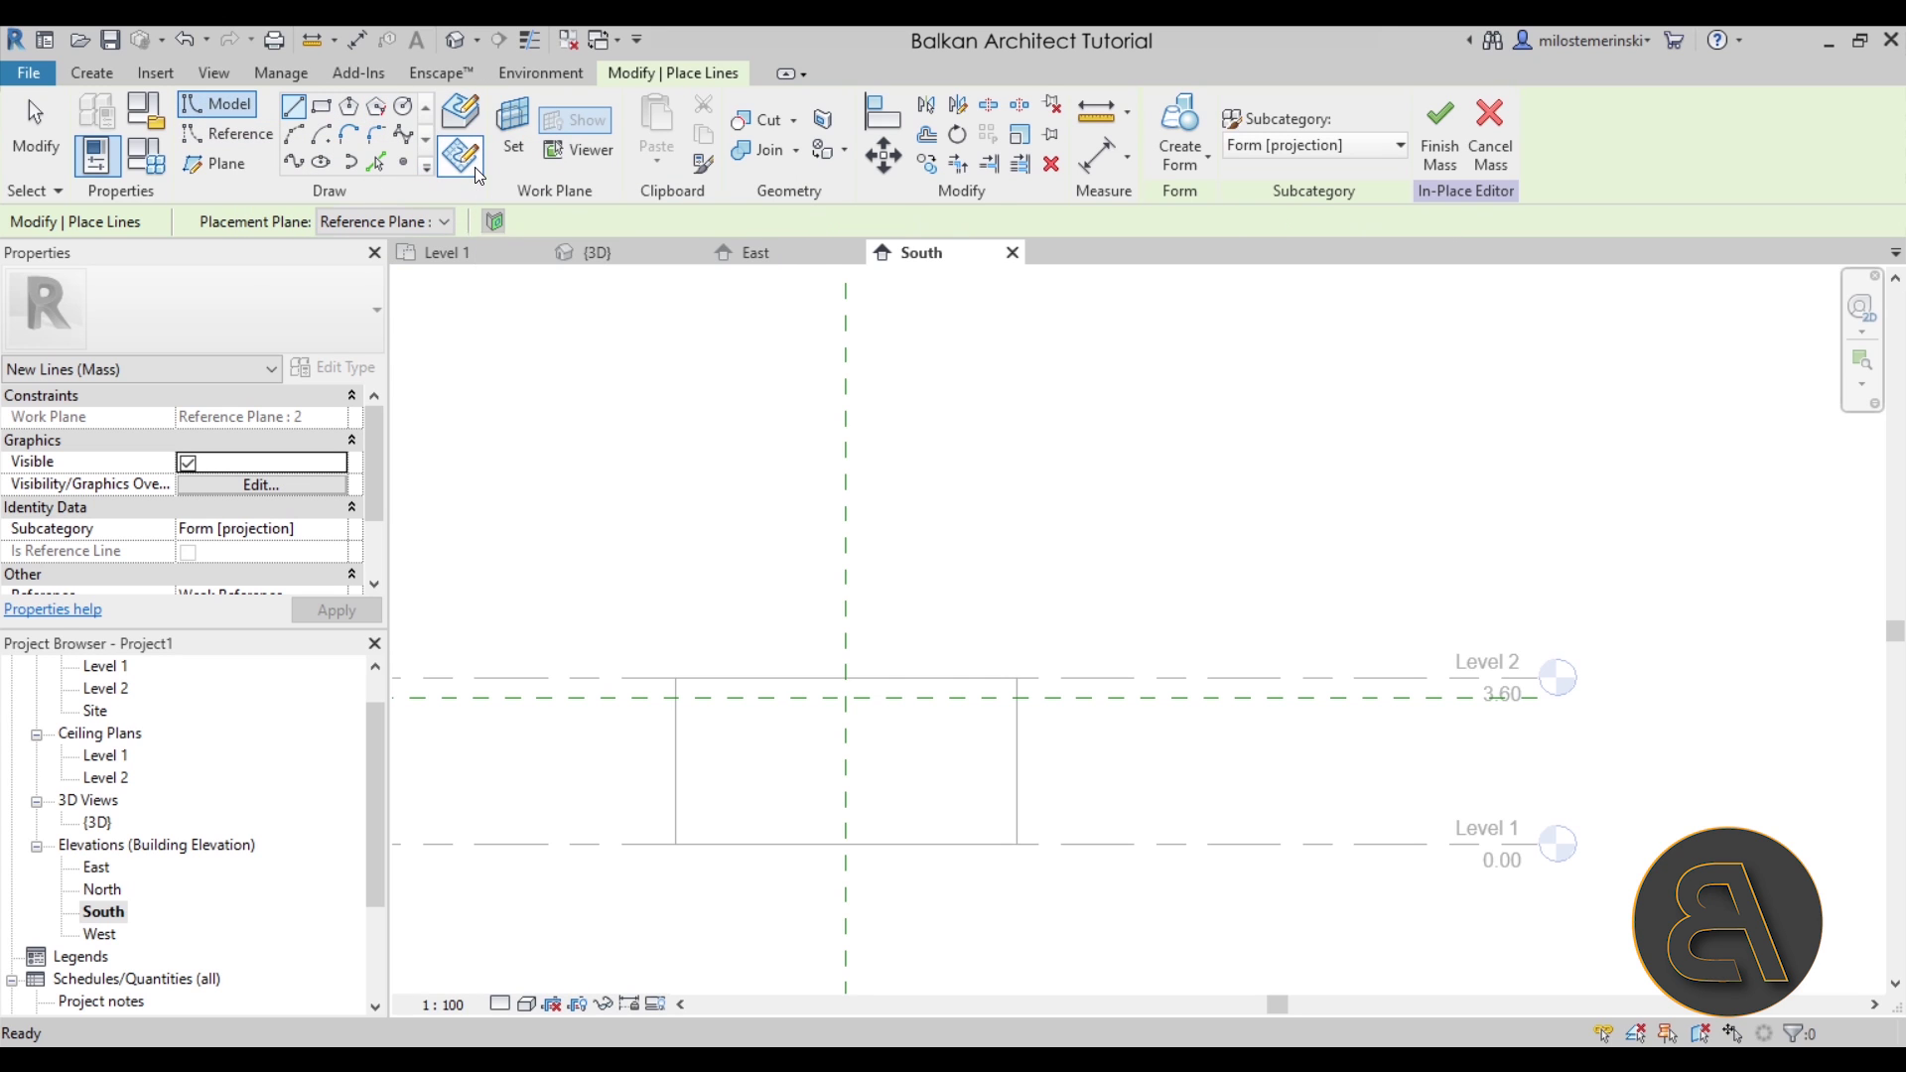
{"action": "left_click", "coordinate": [373, 229]}
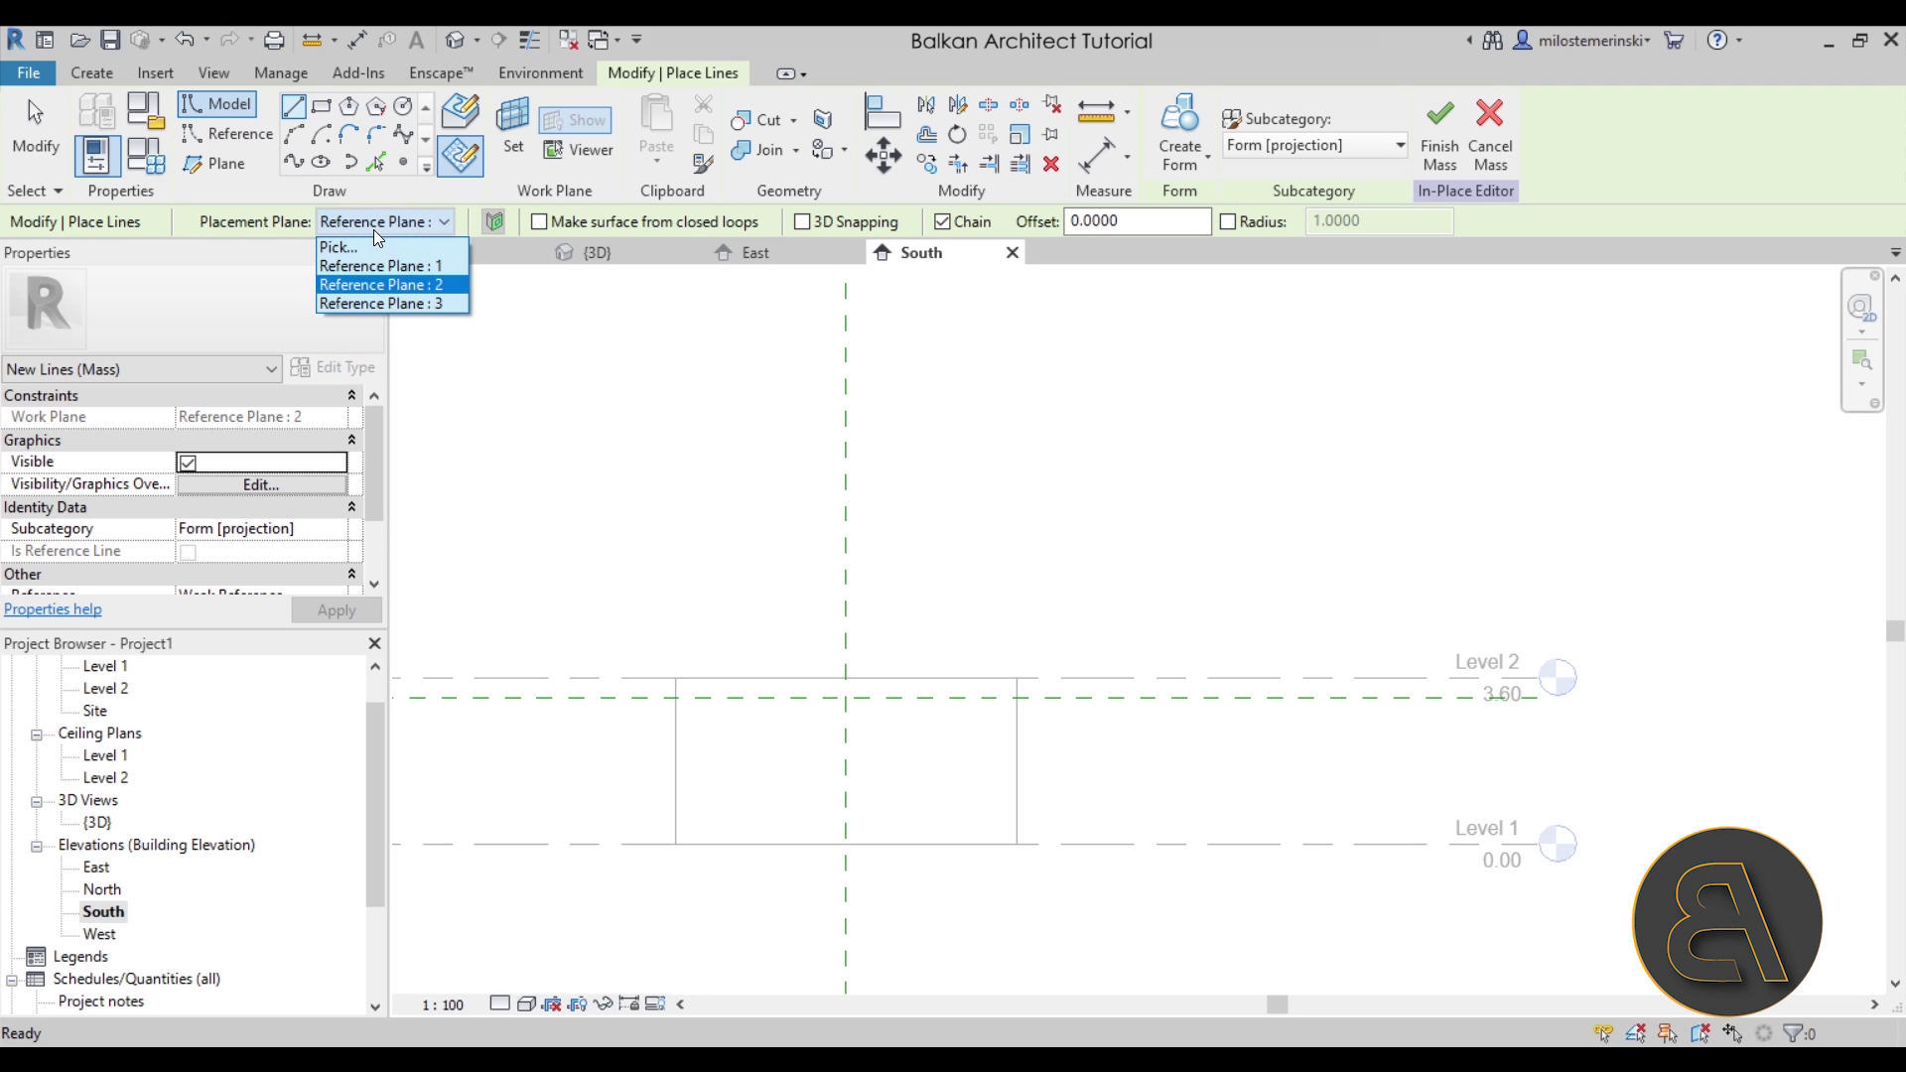
{"action": "left_click", "coordinate": [394, 285]}
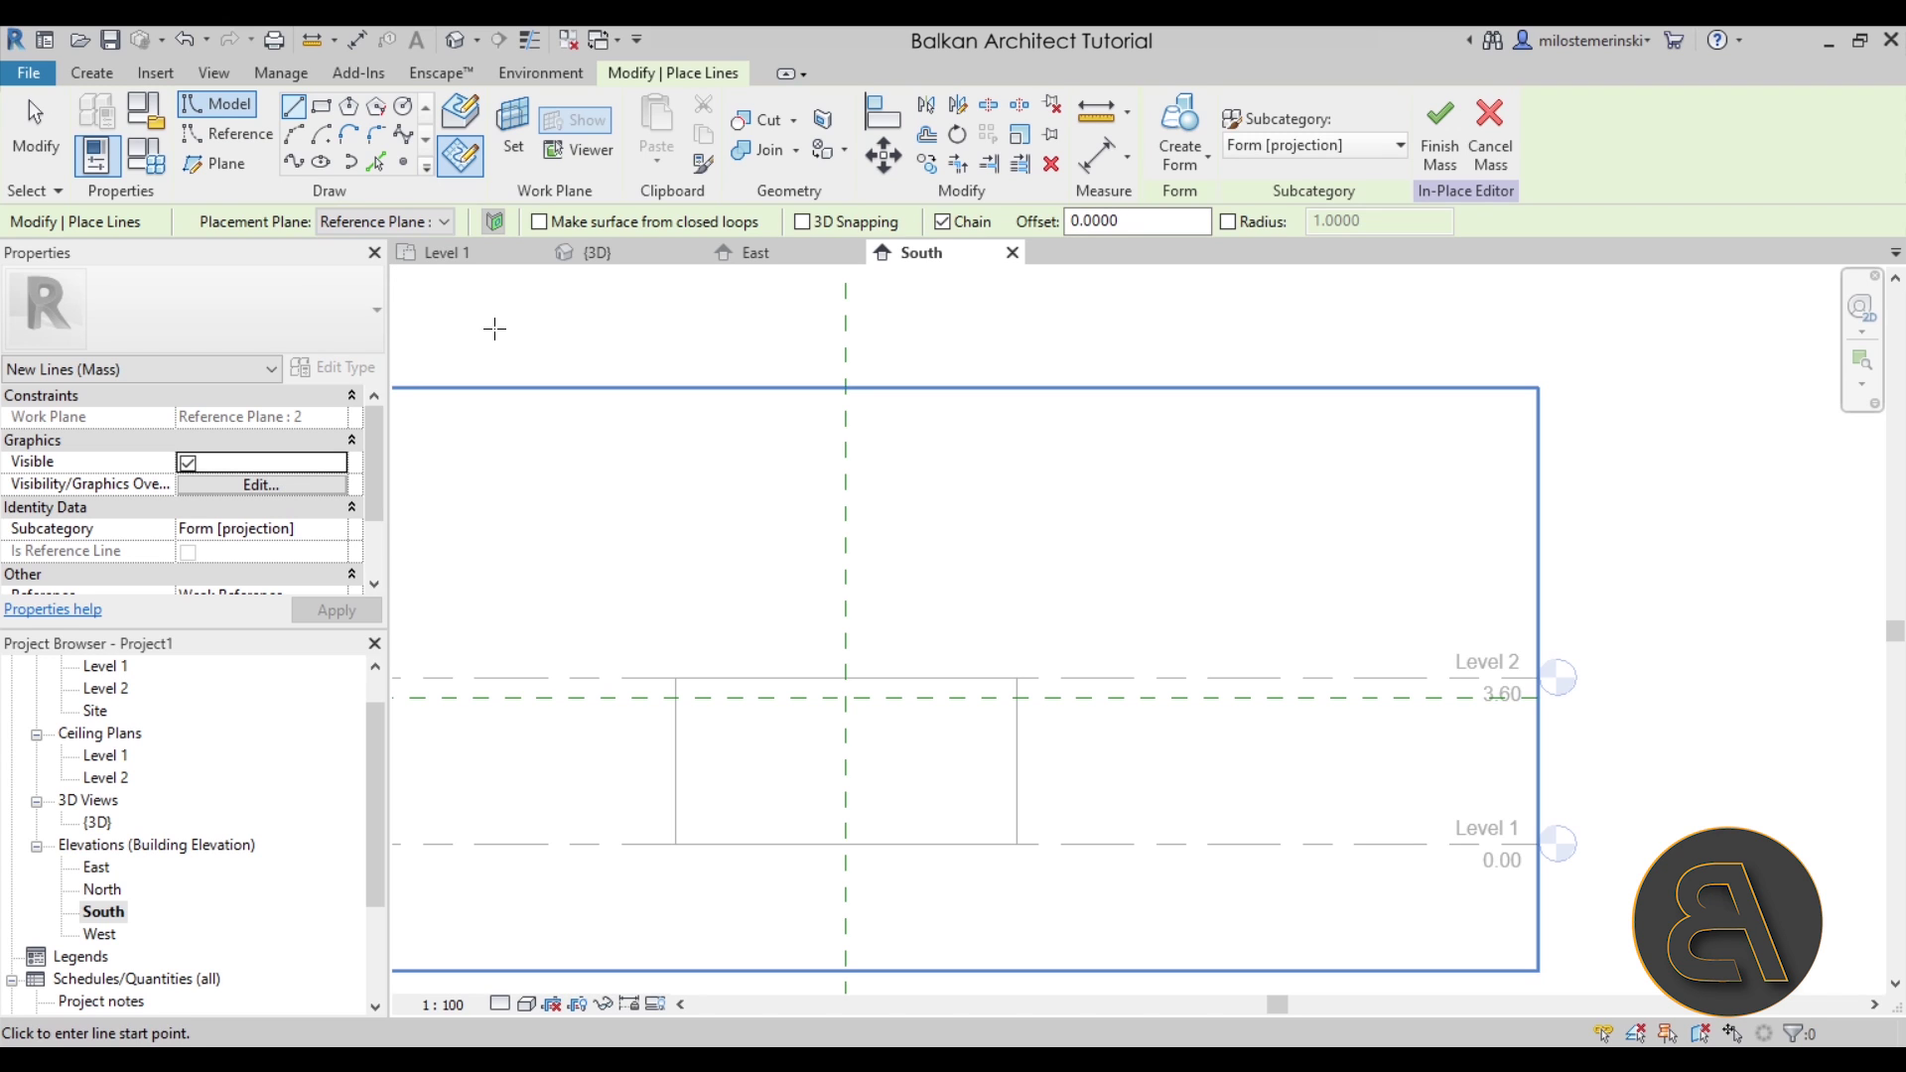
{"action": "left_click", "coordinate": [846, 496]}
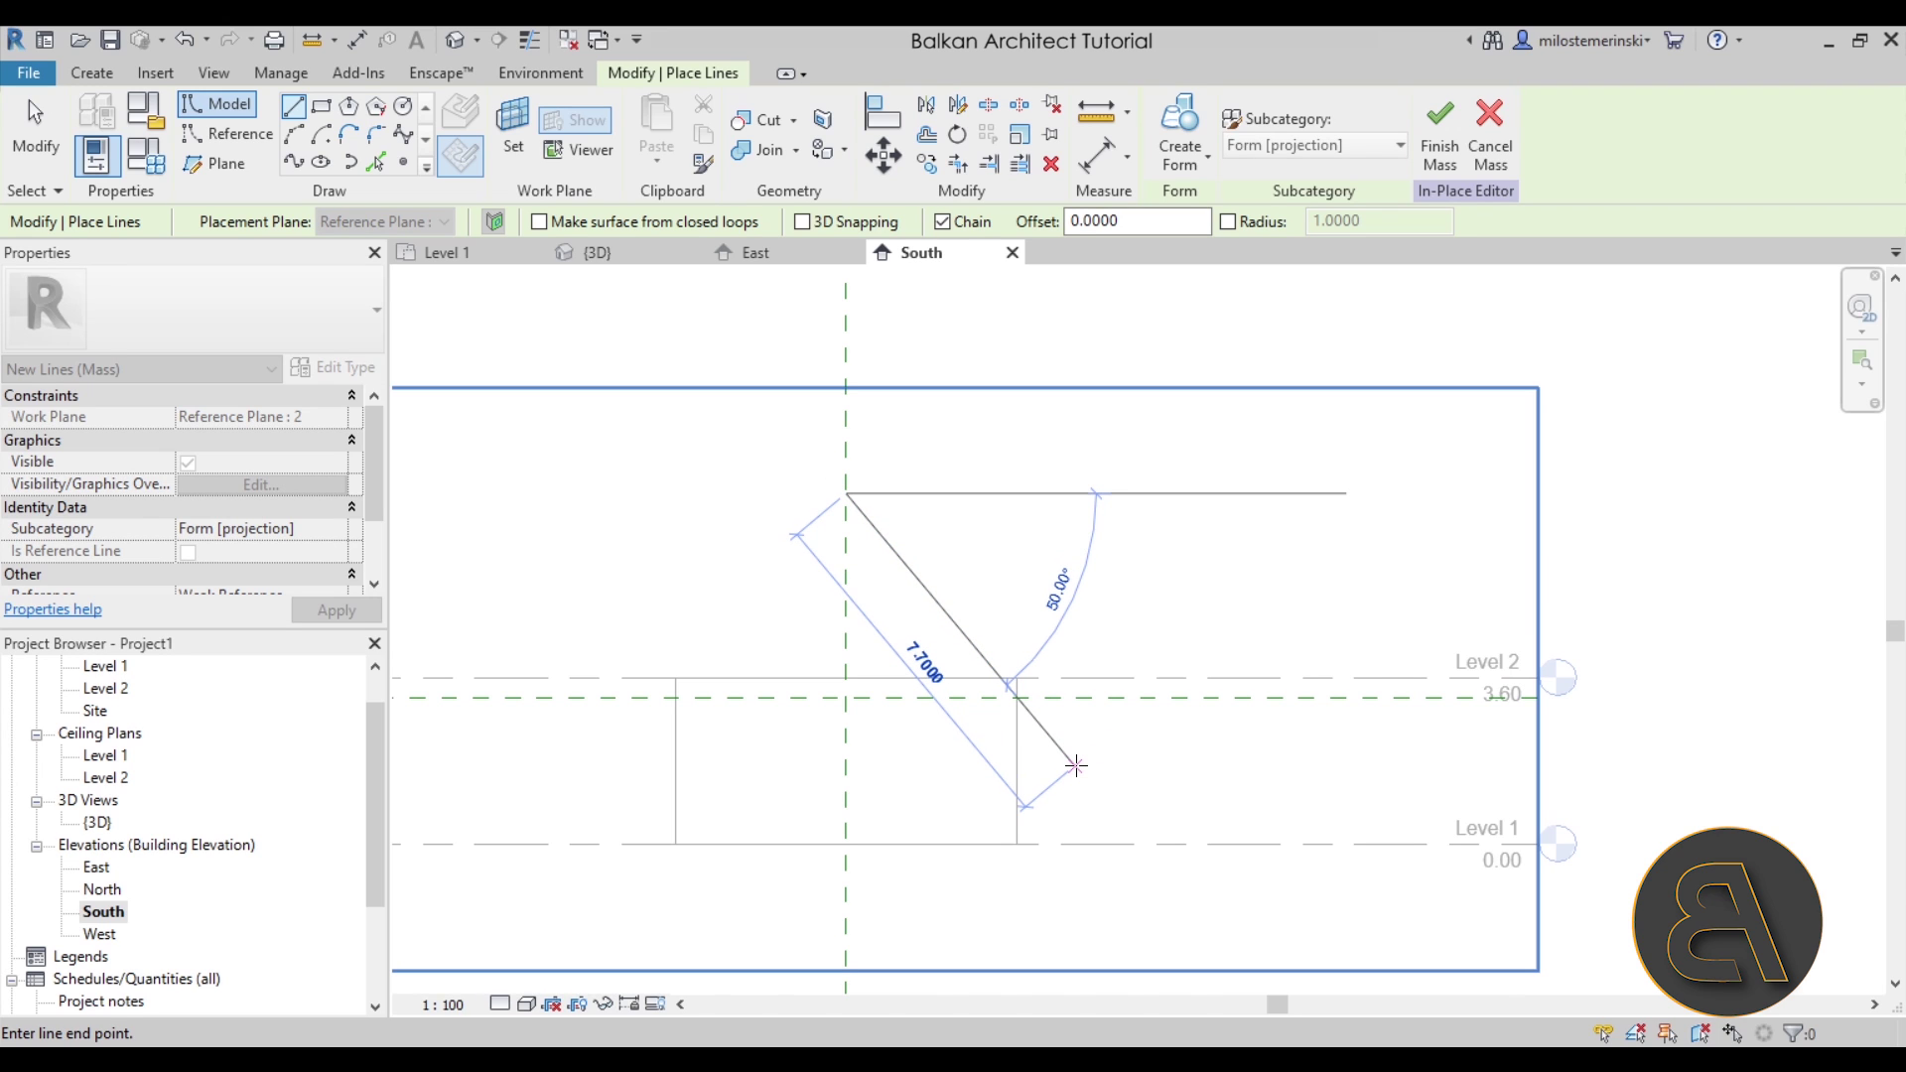
{"action": "left_click", "coordinate": [1029, 713]}
{"action": "key", "text": "Escape"}
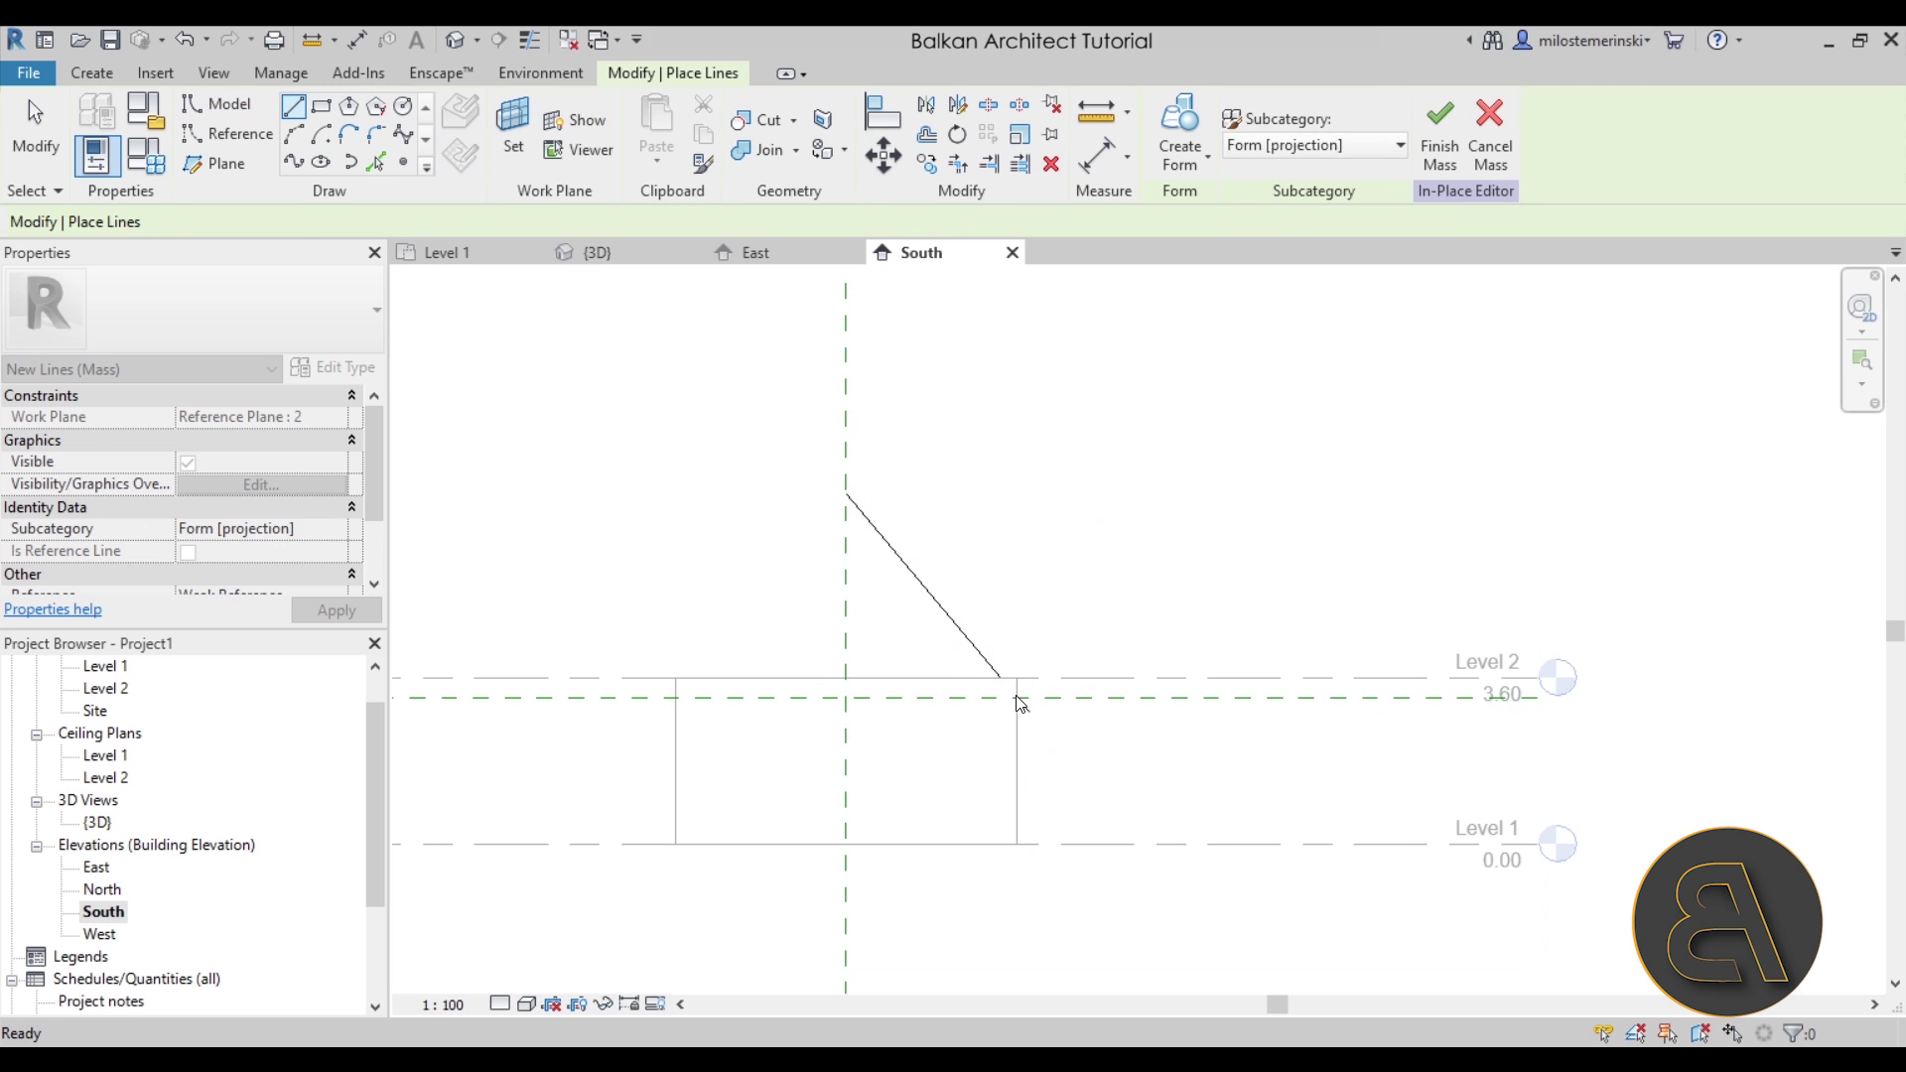
{"action": "key", "text": "Escape"}
Nudge the sloped line right until it passes through the building's upper right corner
{"action": "left_click", "coordinate": [1029, 715]}
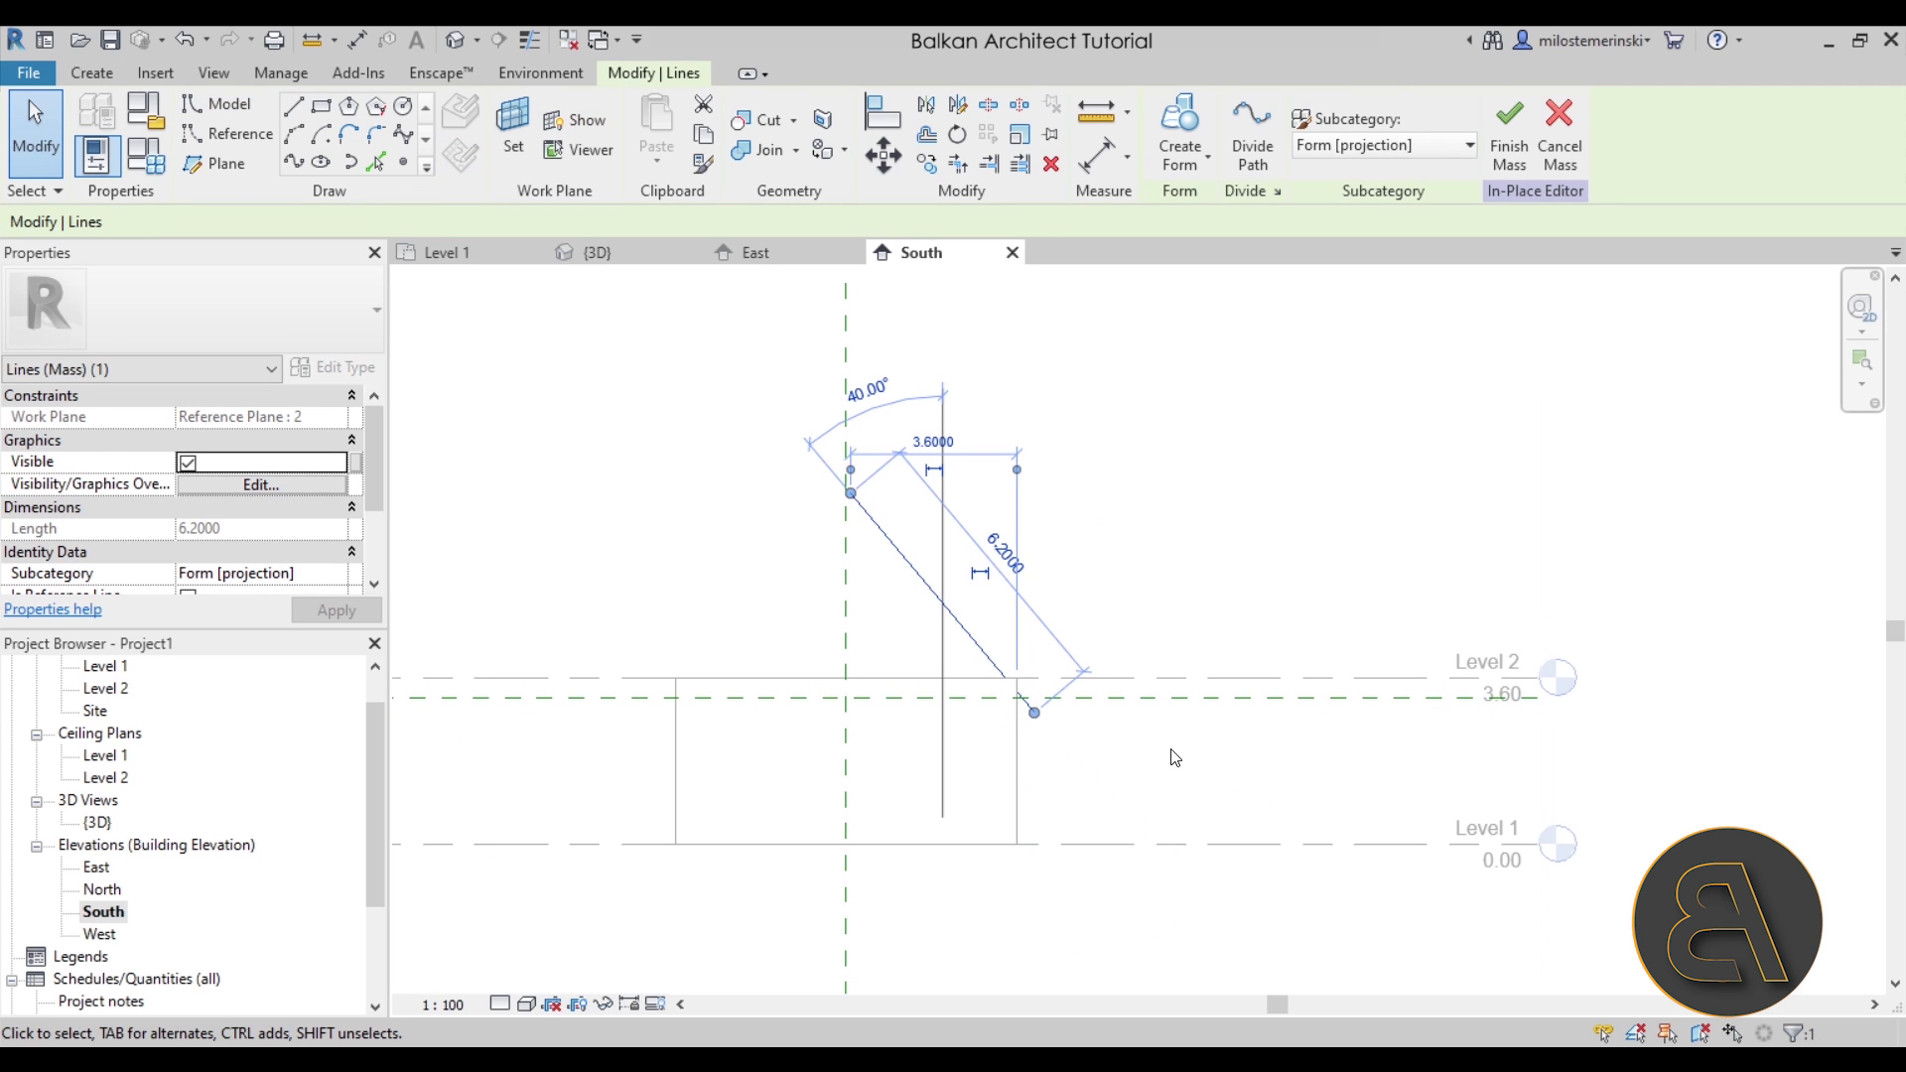
{"action": "key", "text": "Right"}
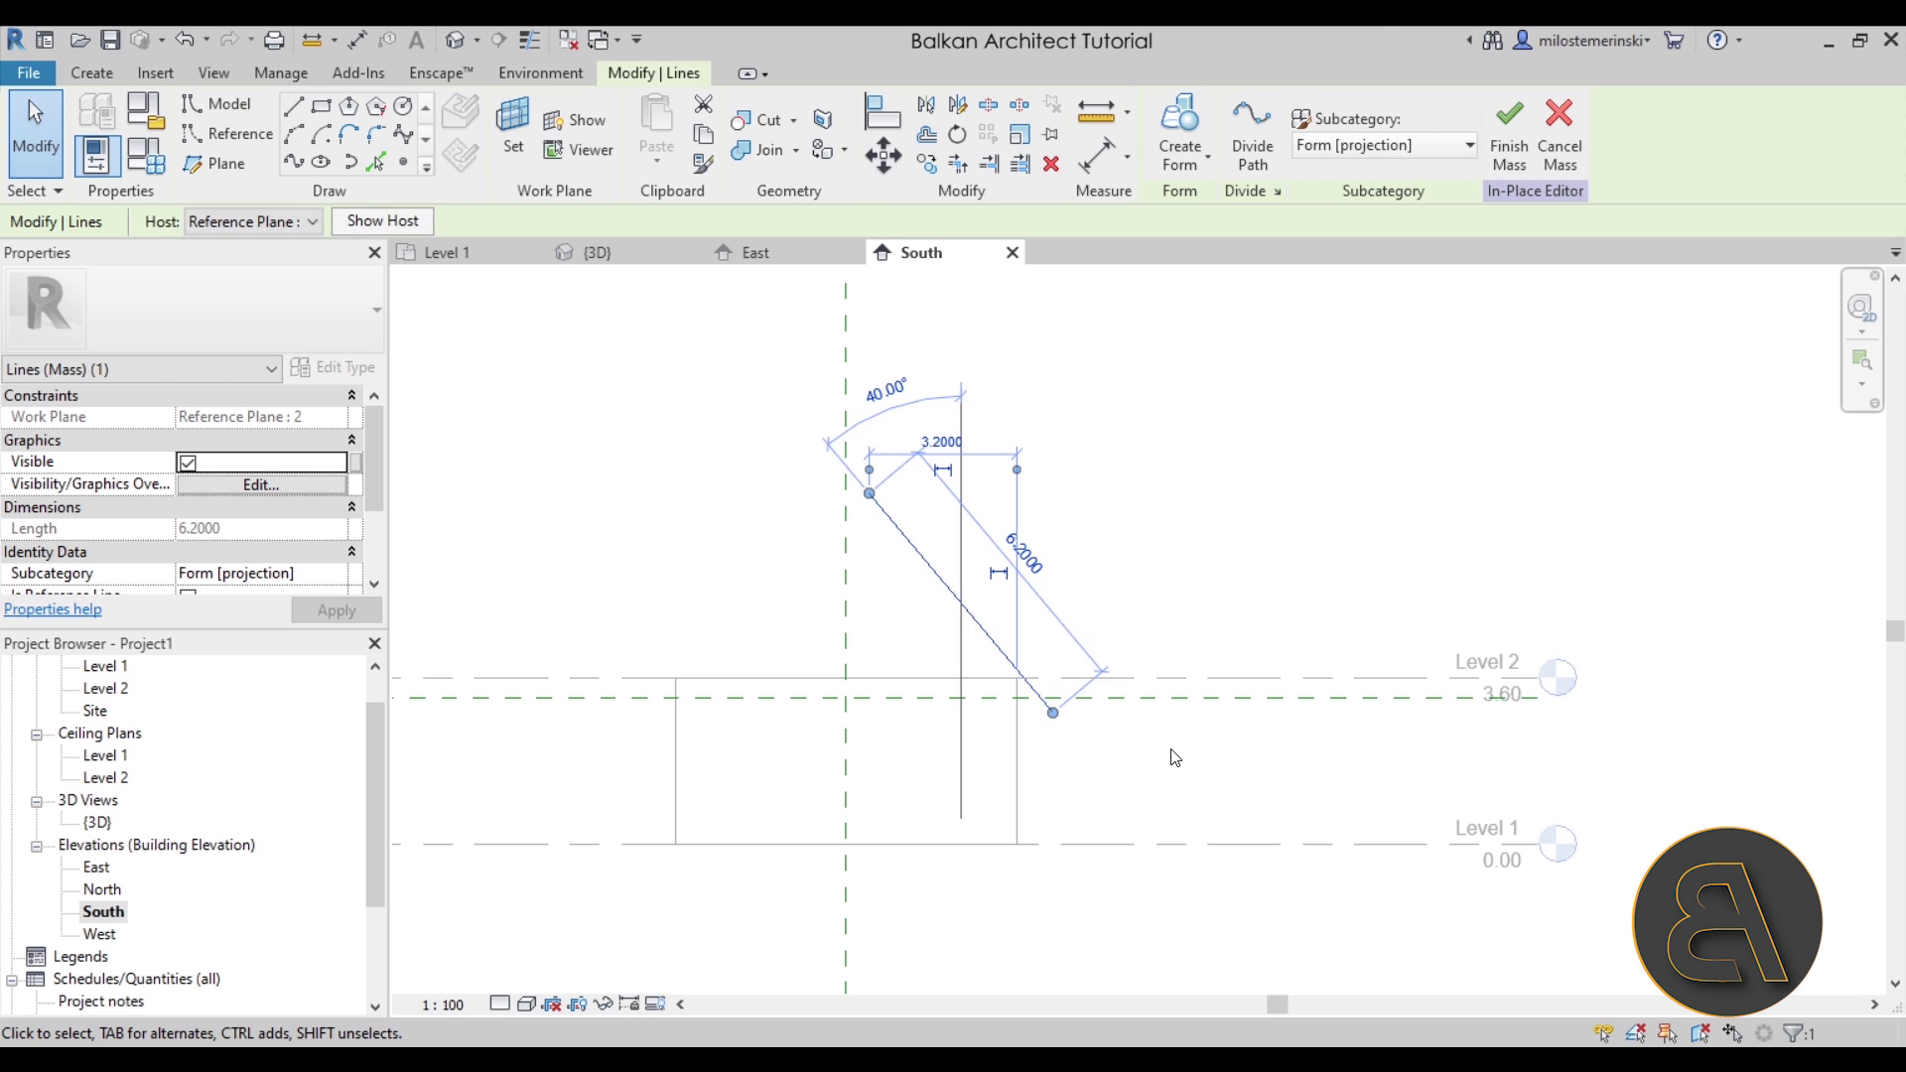
{"action": "scroll", "coordinate": [1136, 728], "scroll_direction": "up", "scroll_amount": 3}
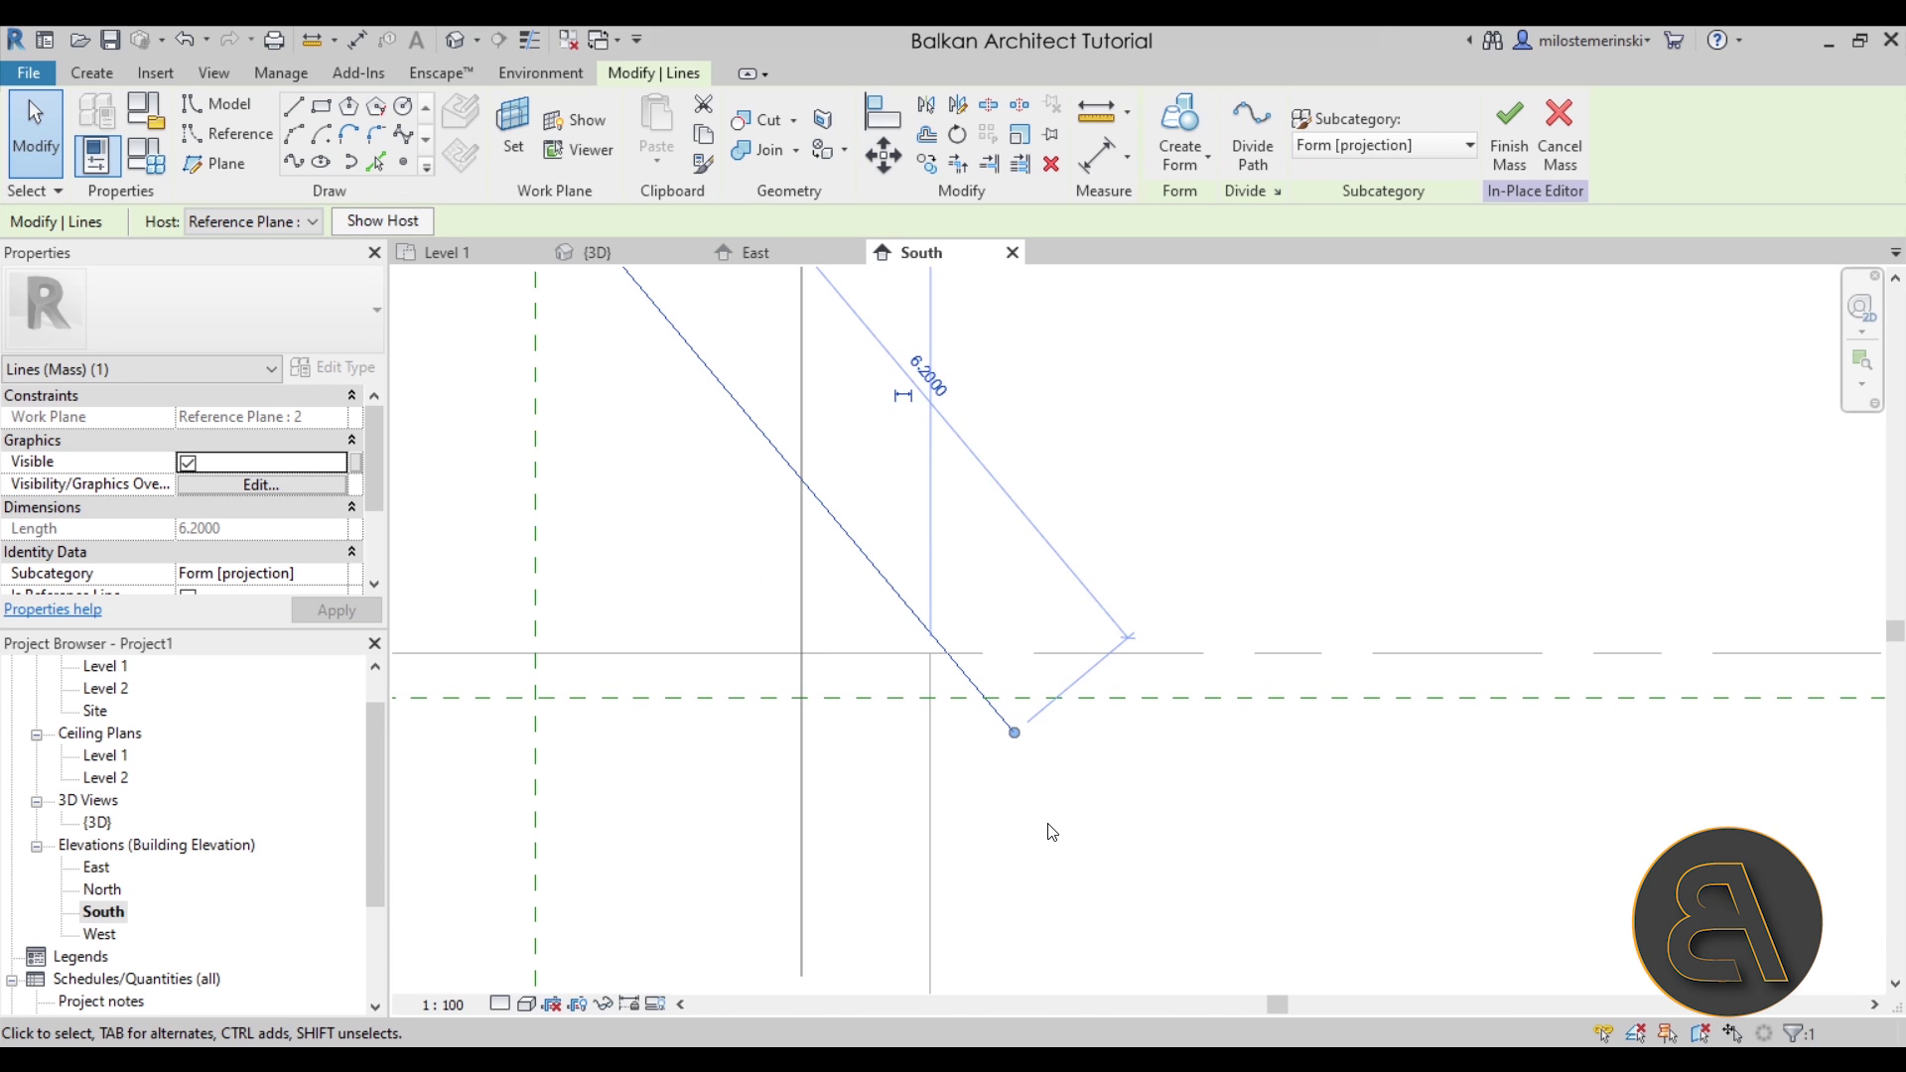
{"action": "key", "text": "Escape"}
{"action": "scroll", "coordinate": [873, 749], "scroll_direction": "down", "scroll_amount": 3}
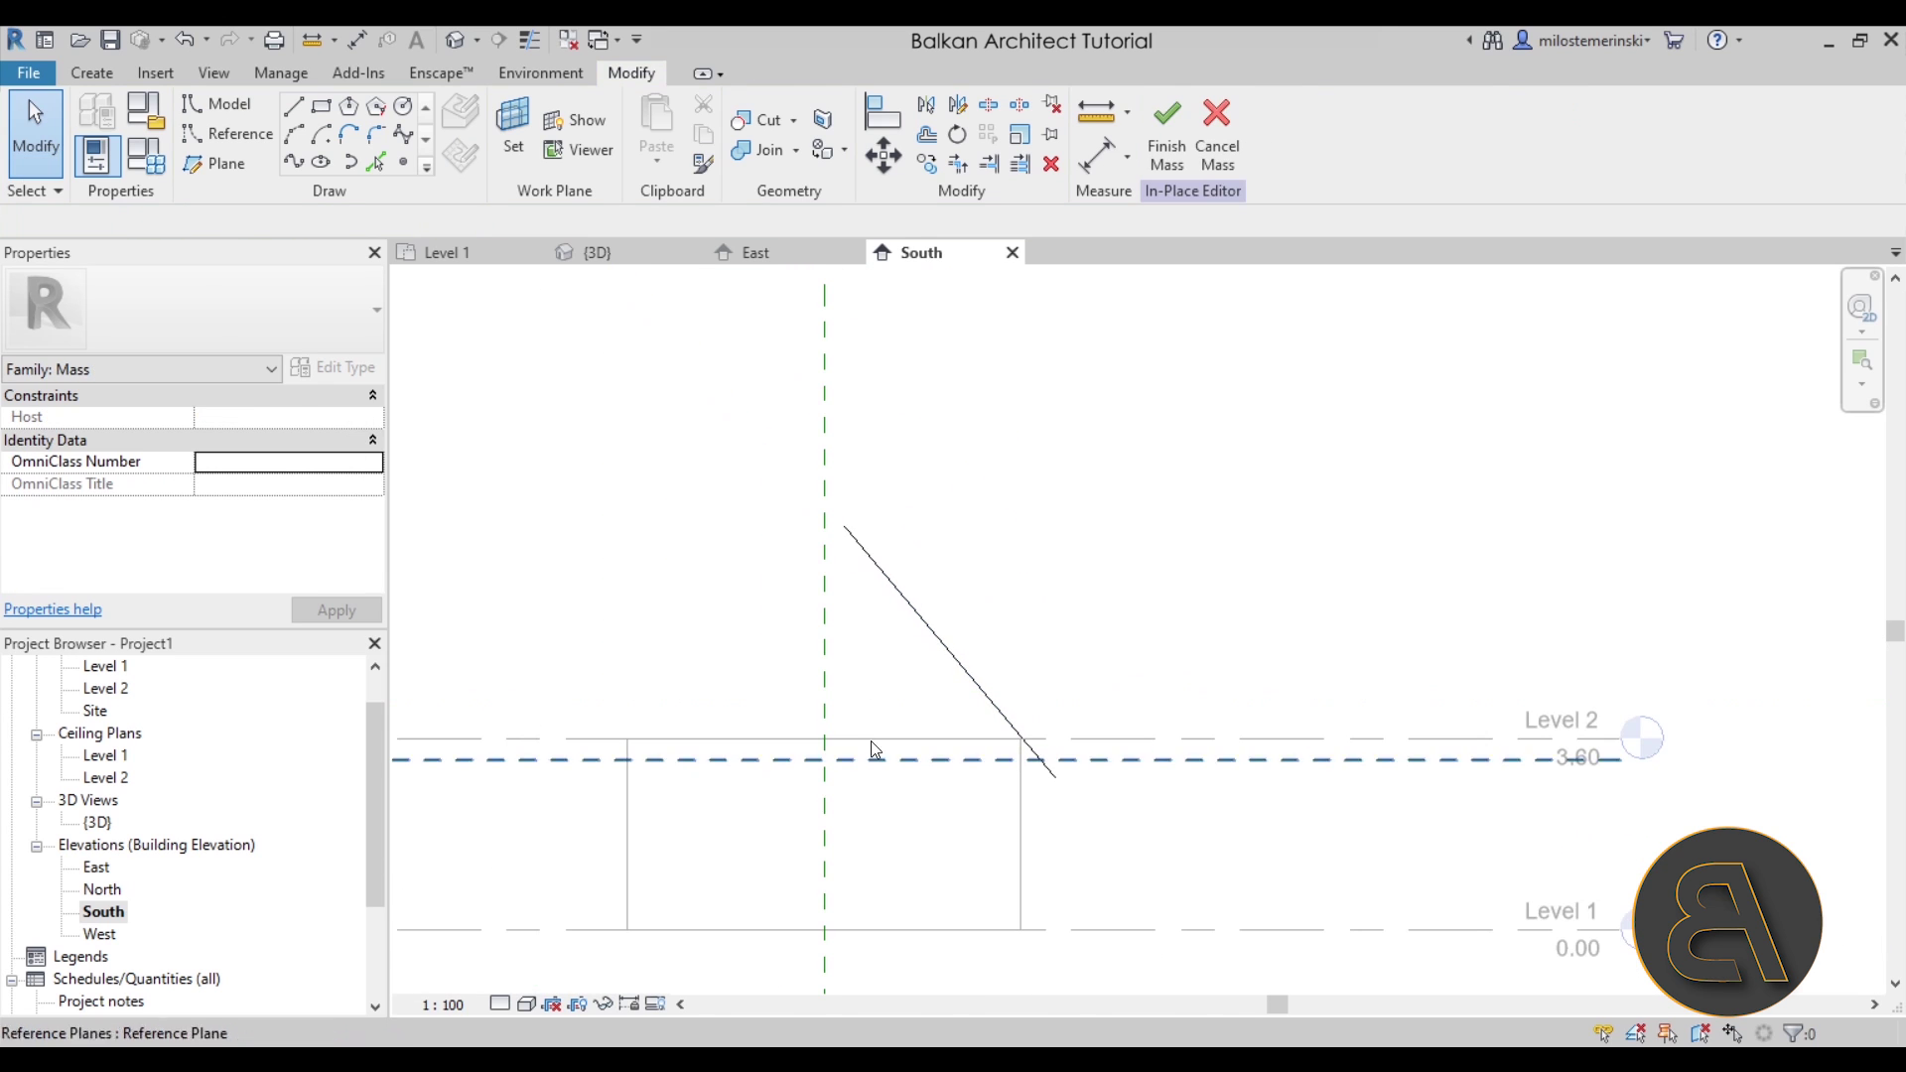
Extend the sloped line's upper end to meet the vertical reference plane
{"action": "left_click", "coordinate": [928, 630]}
{"action": "mouse_move", "coordinate": [844, 526]}
{"action": "left_mouse_down"}
{"action": "mouse_move", "coordinate": [777, 447]}
{"action": "mouse_move", "coordinate": [824, 504]}
{"action": "left_mouse_up"}
{"action": "left_click", "coordinate": [851, 603]}
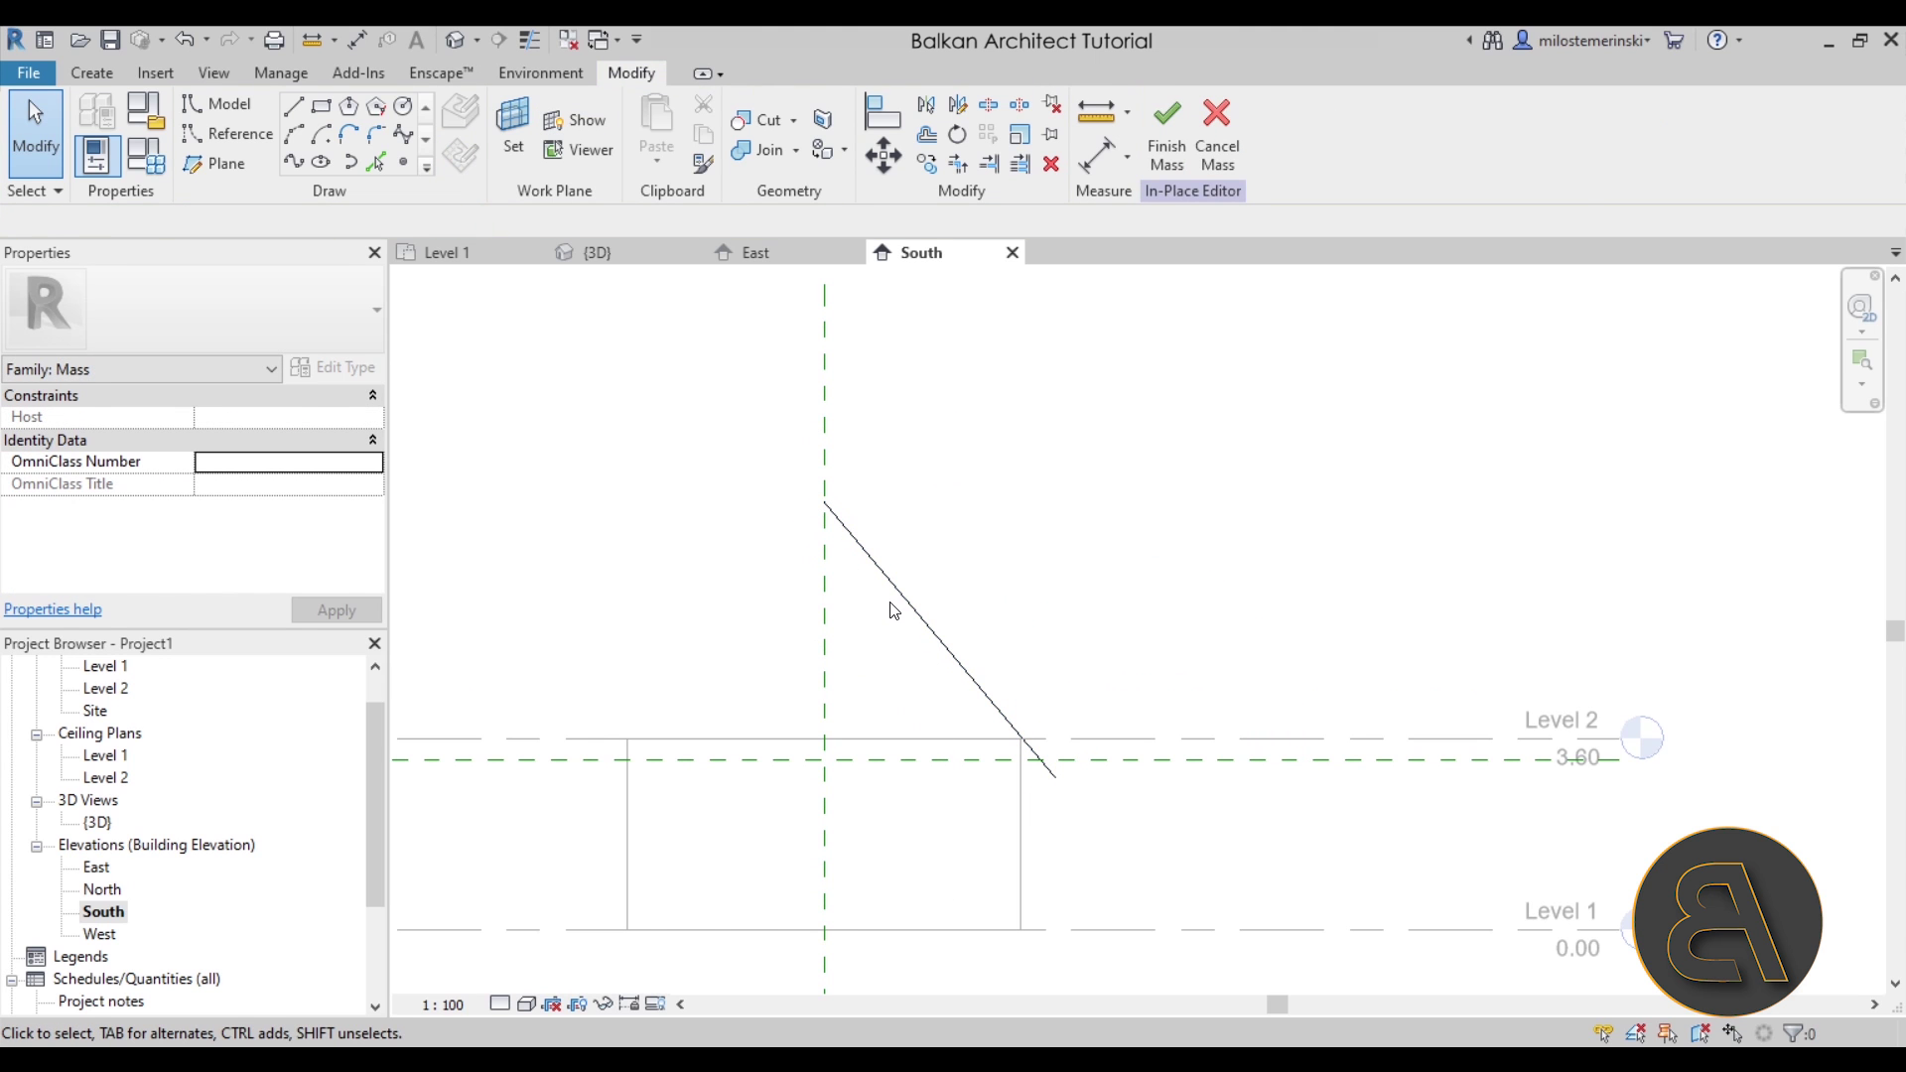
Mirror the sloped roof line about the vertical reference plane
{"action": "left_click", "coordinate": [893, 608]}
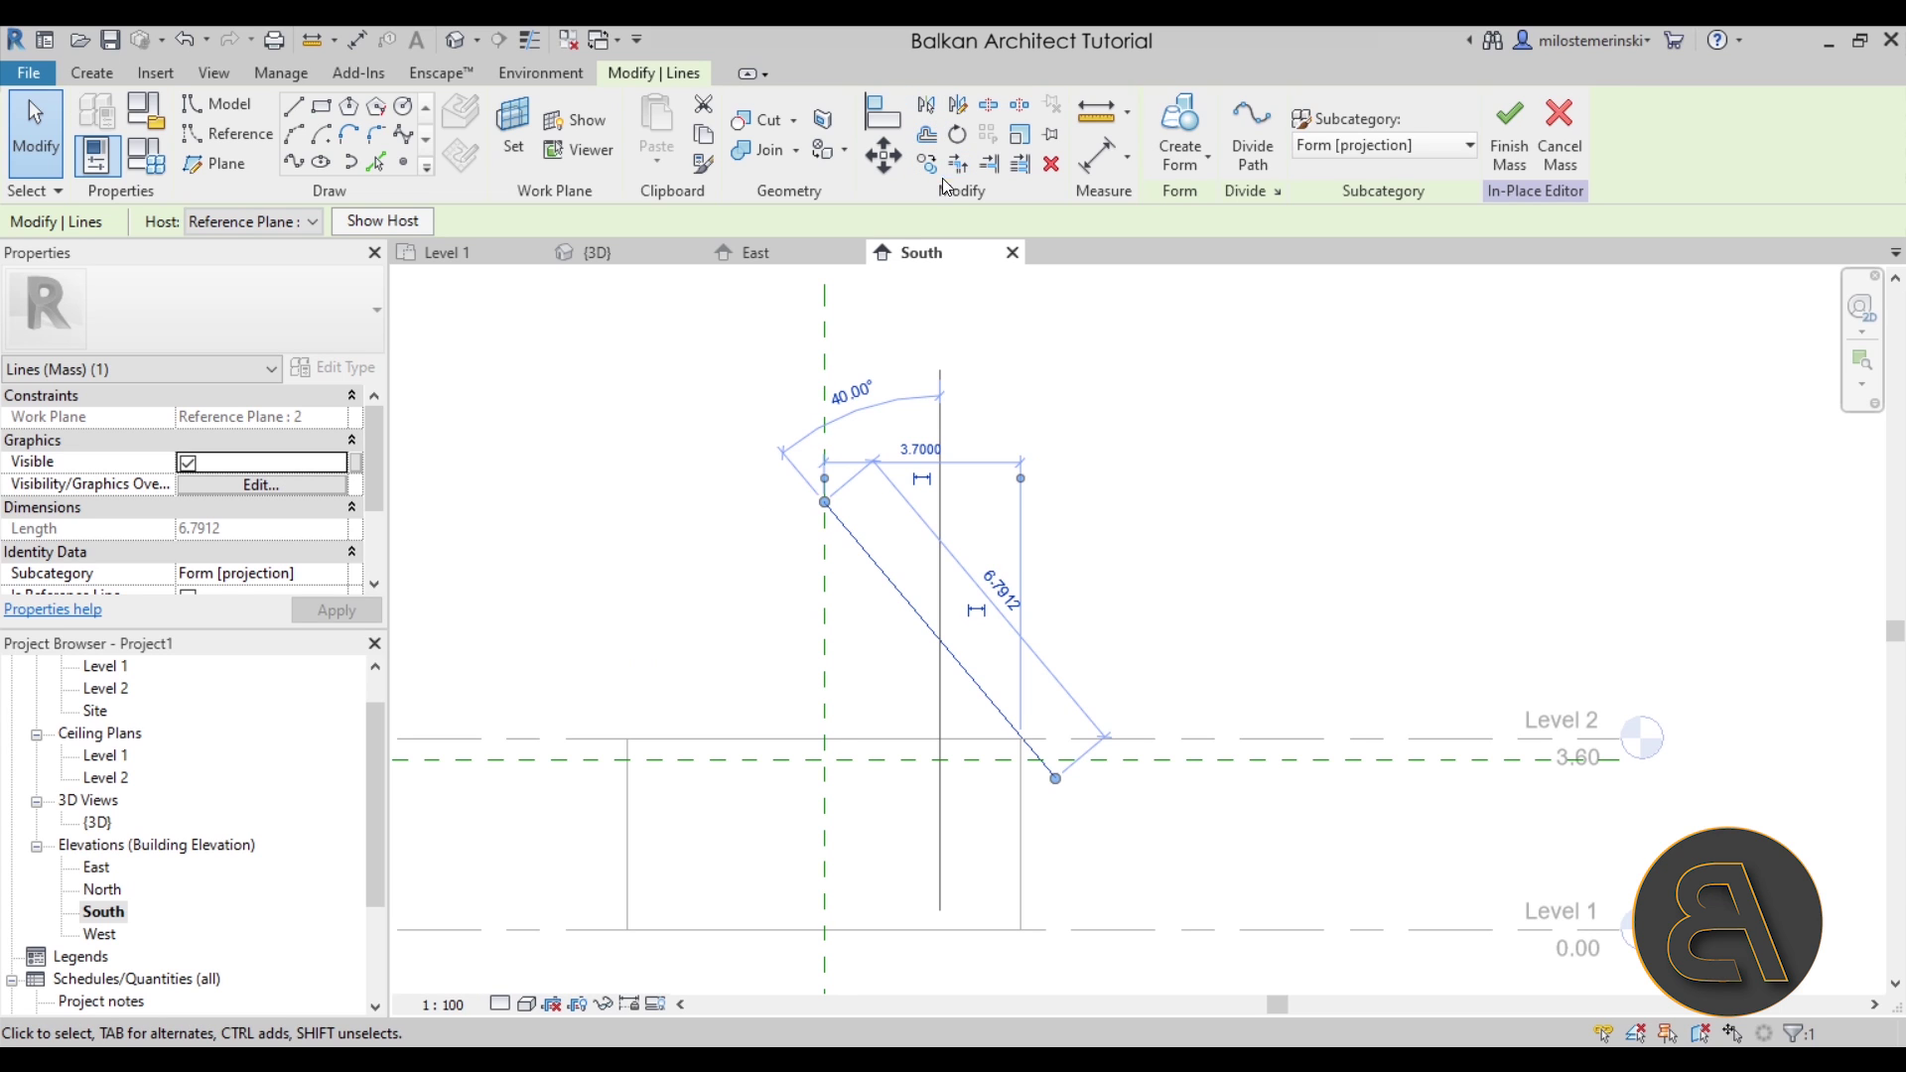
{"action": "left_click", "coordinate": [927, 108]}
{"action": "left_click", "coordinate": [827, 586]}
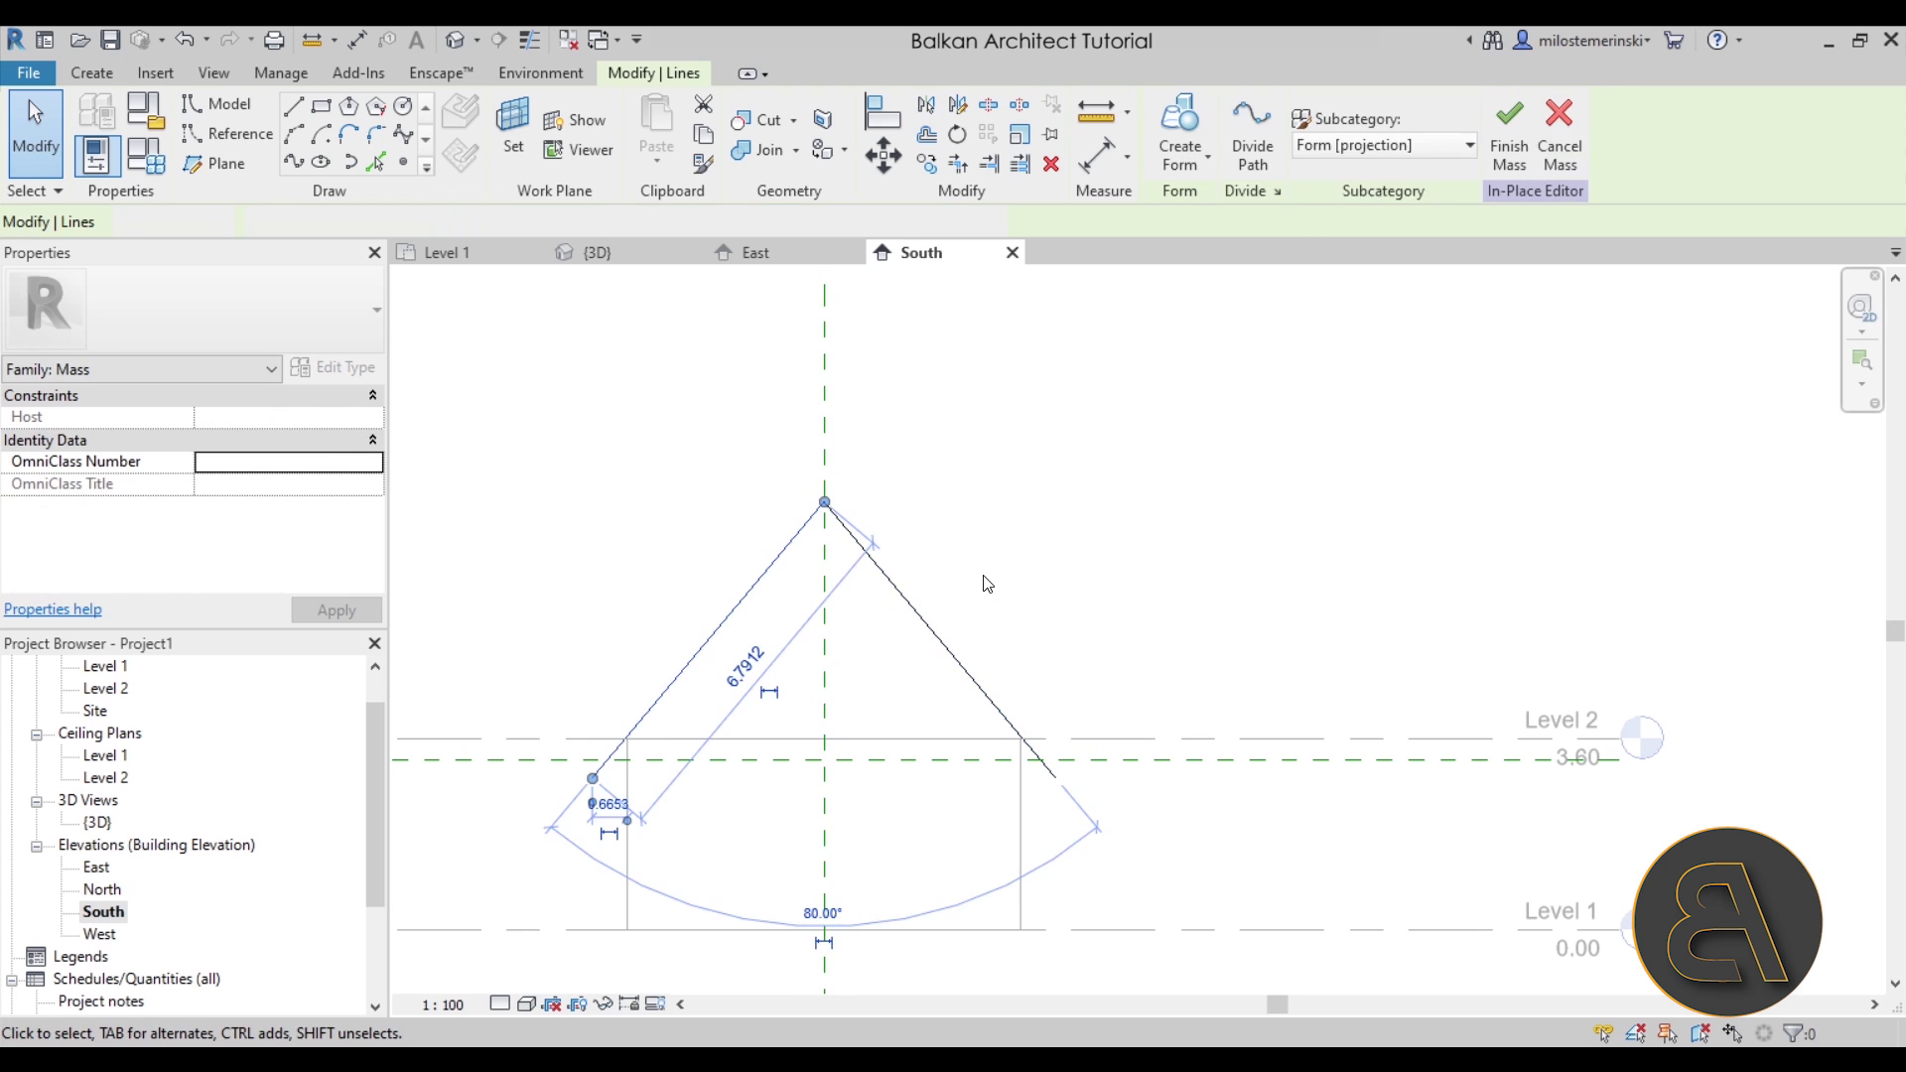
Shorten both lower ends of the gable lines so they end on the horizontal reference plane
{"action": "left_click", "coordinate": [923, 596]}
{"action": "left_click", "coordinate": [911, 598]}
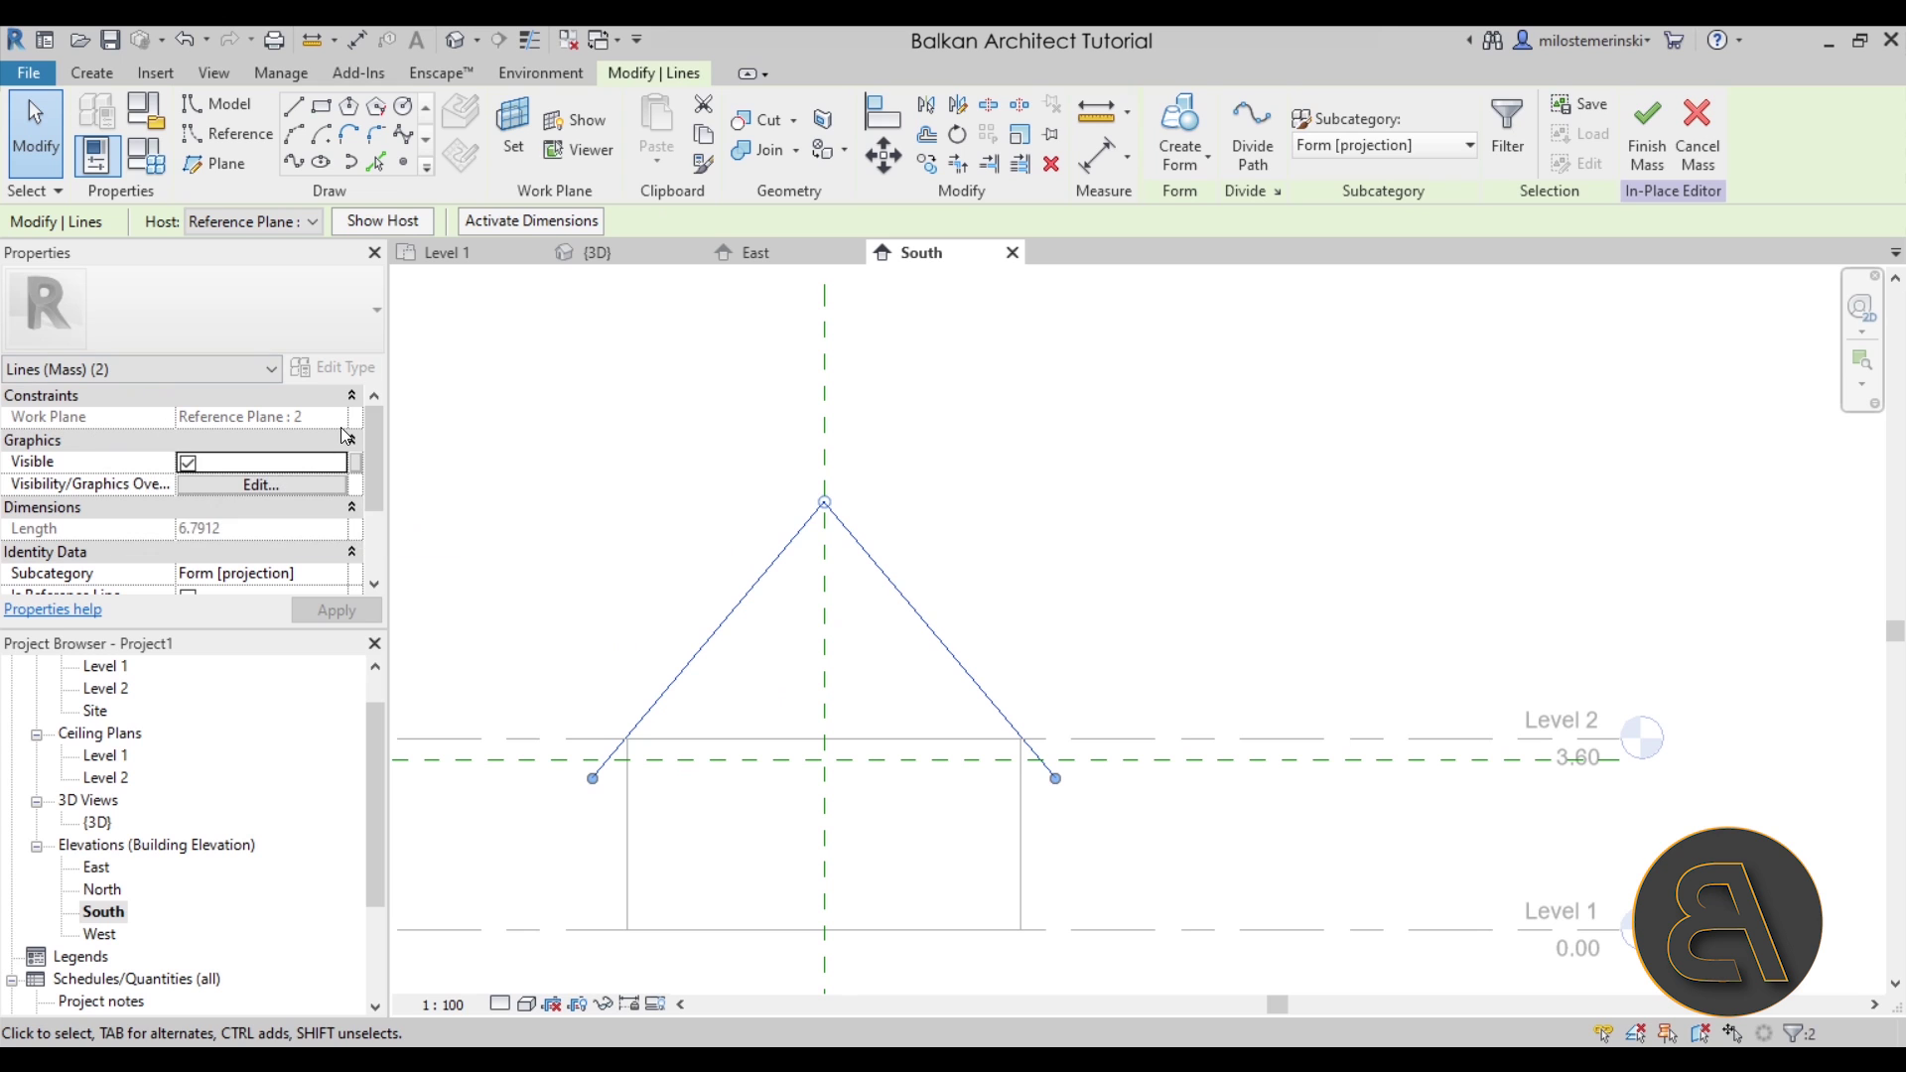
{"action": "left_click", "coordinate": [711, 559]}
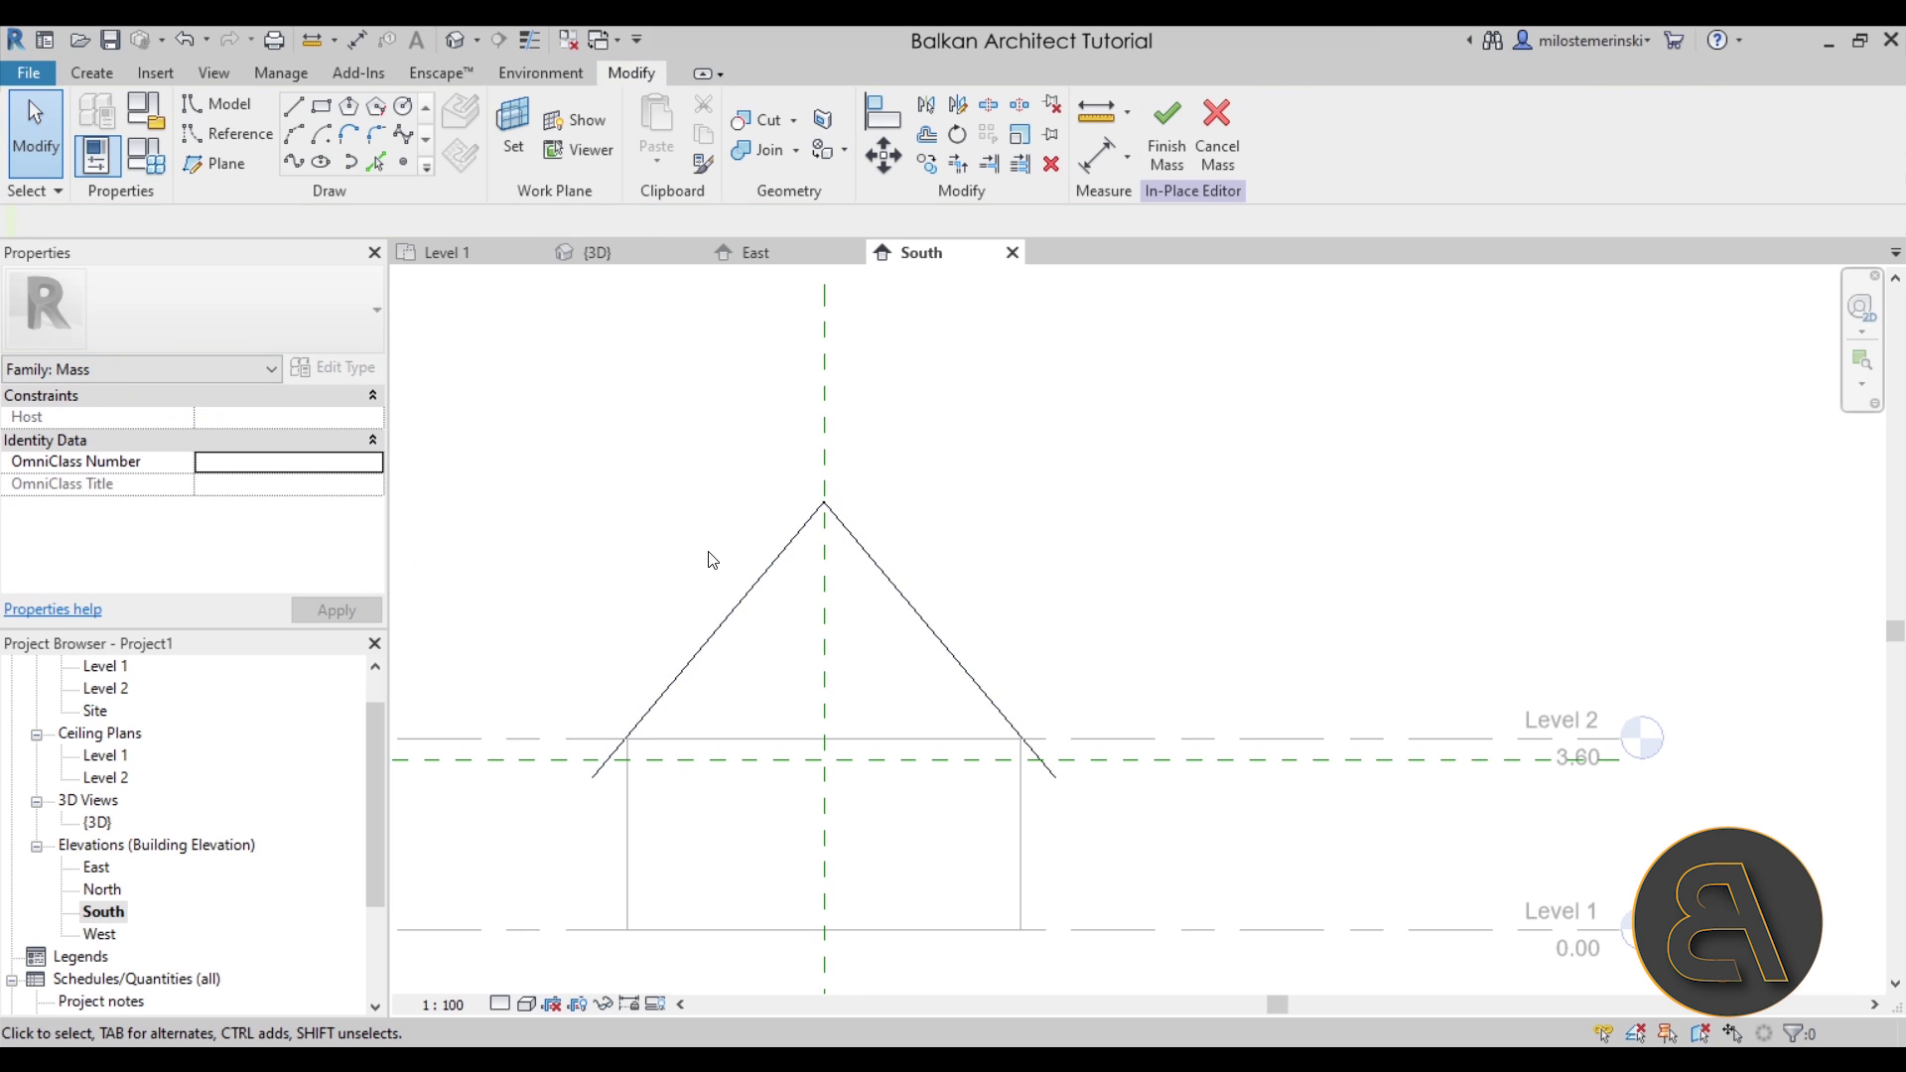
{"action": "left_click", "coordinate": [689, 668]}
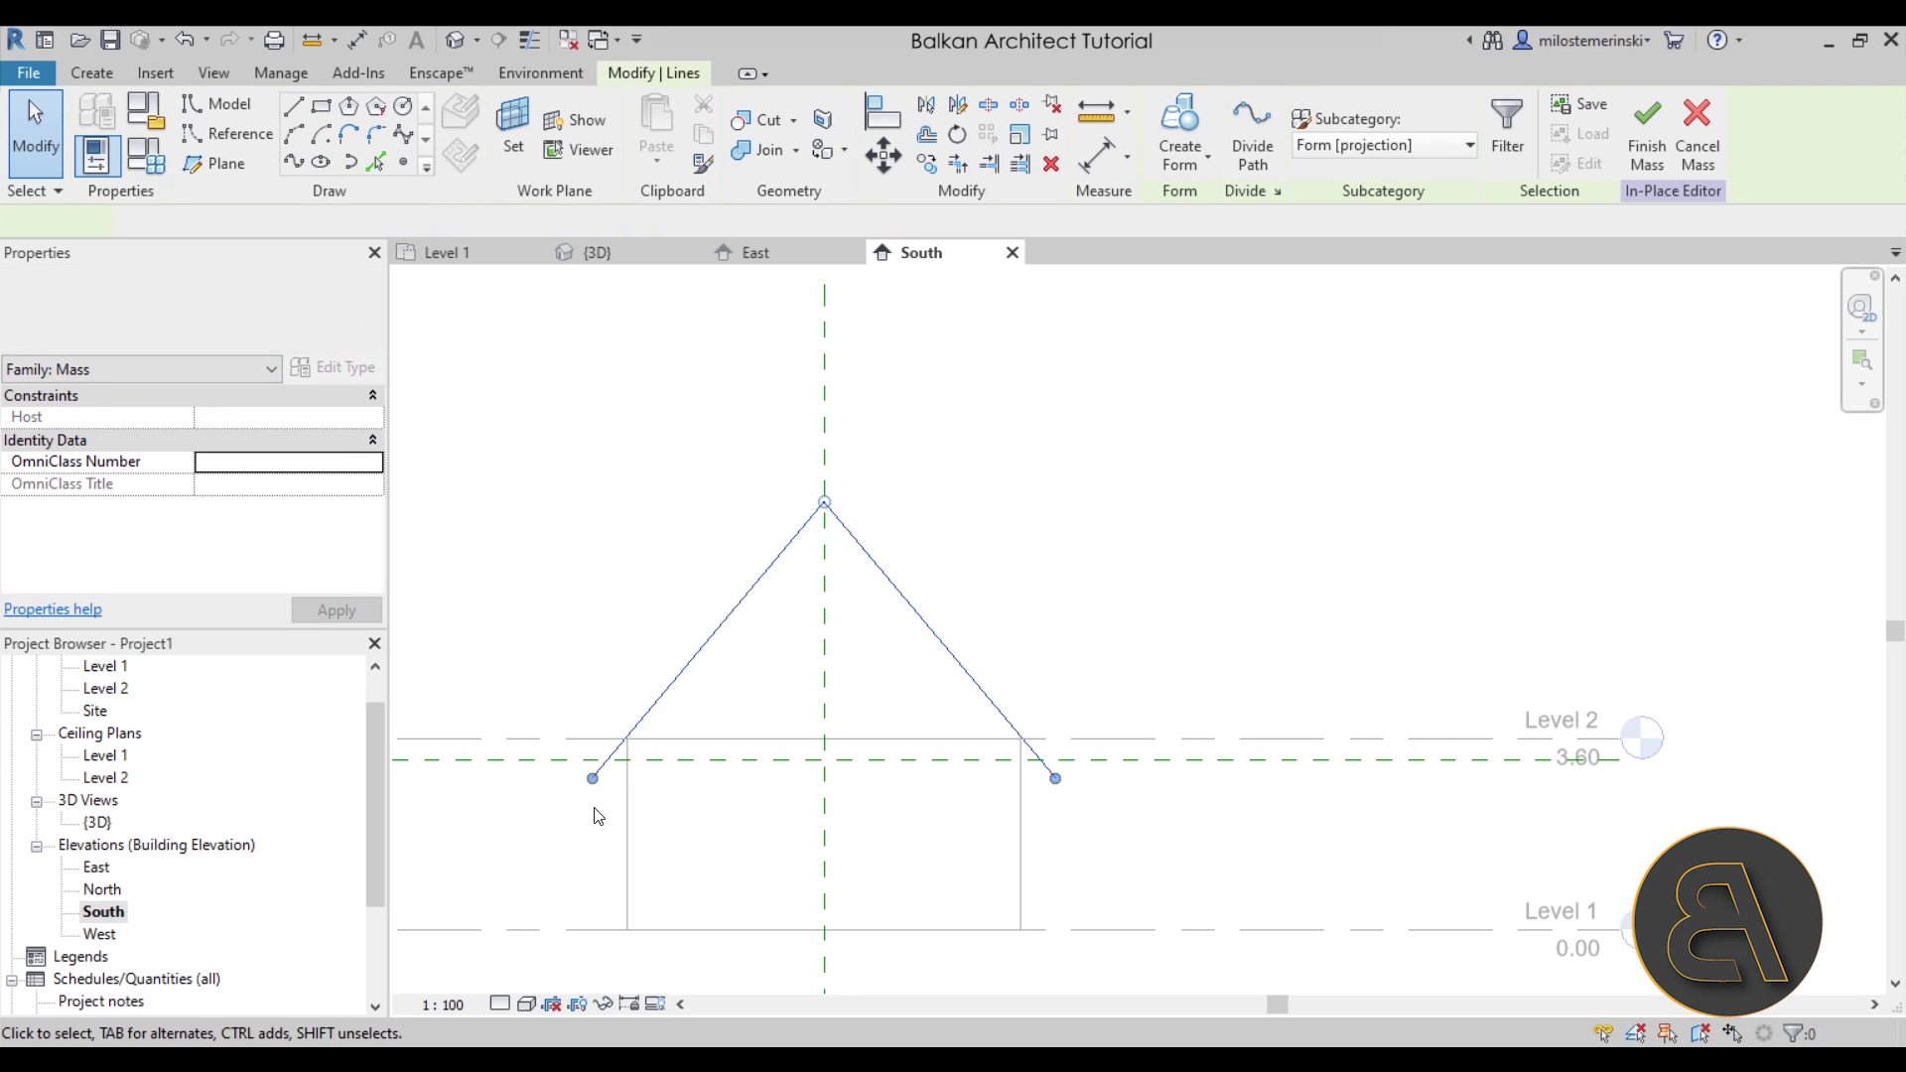
{"action": "left_click_drag", "start_coordinate": [593, 780], "coordinate": [608, 759]}
{"action": "left_click", "coordinate": [1054, 778]}
{"action": "left_click_drag", "start_coordinate": [1054, 778], "coordinate": [1047, 772]}
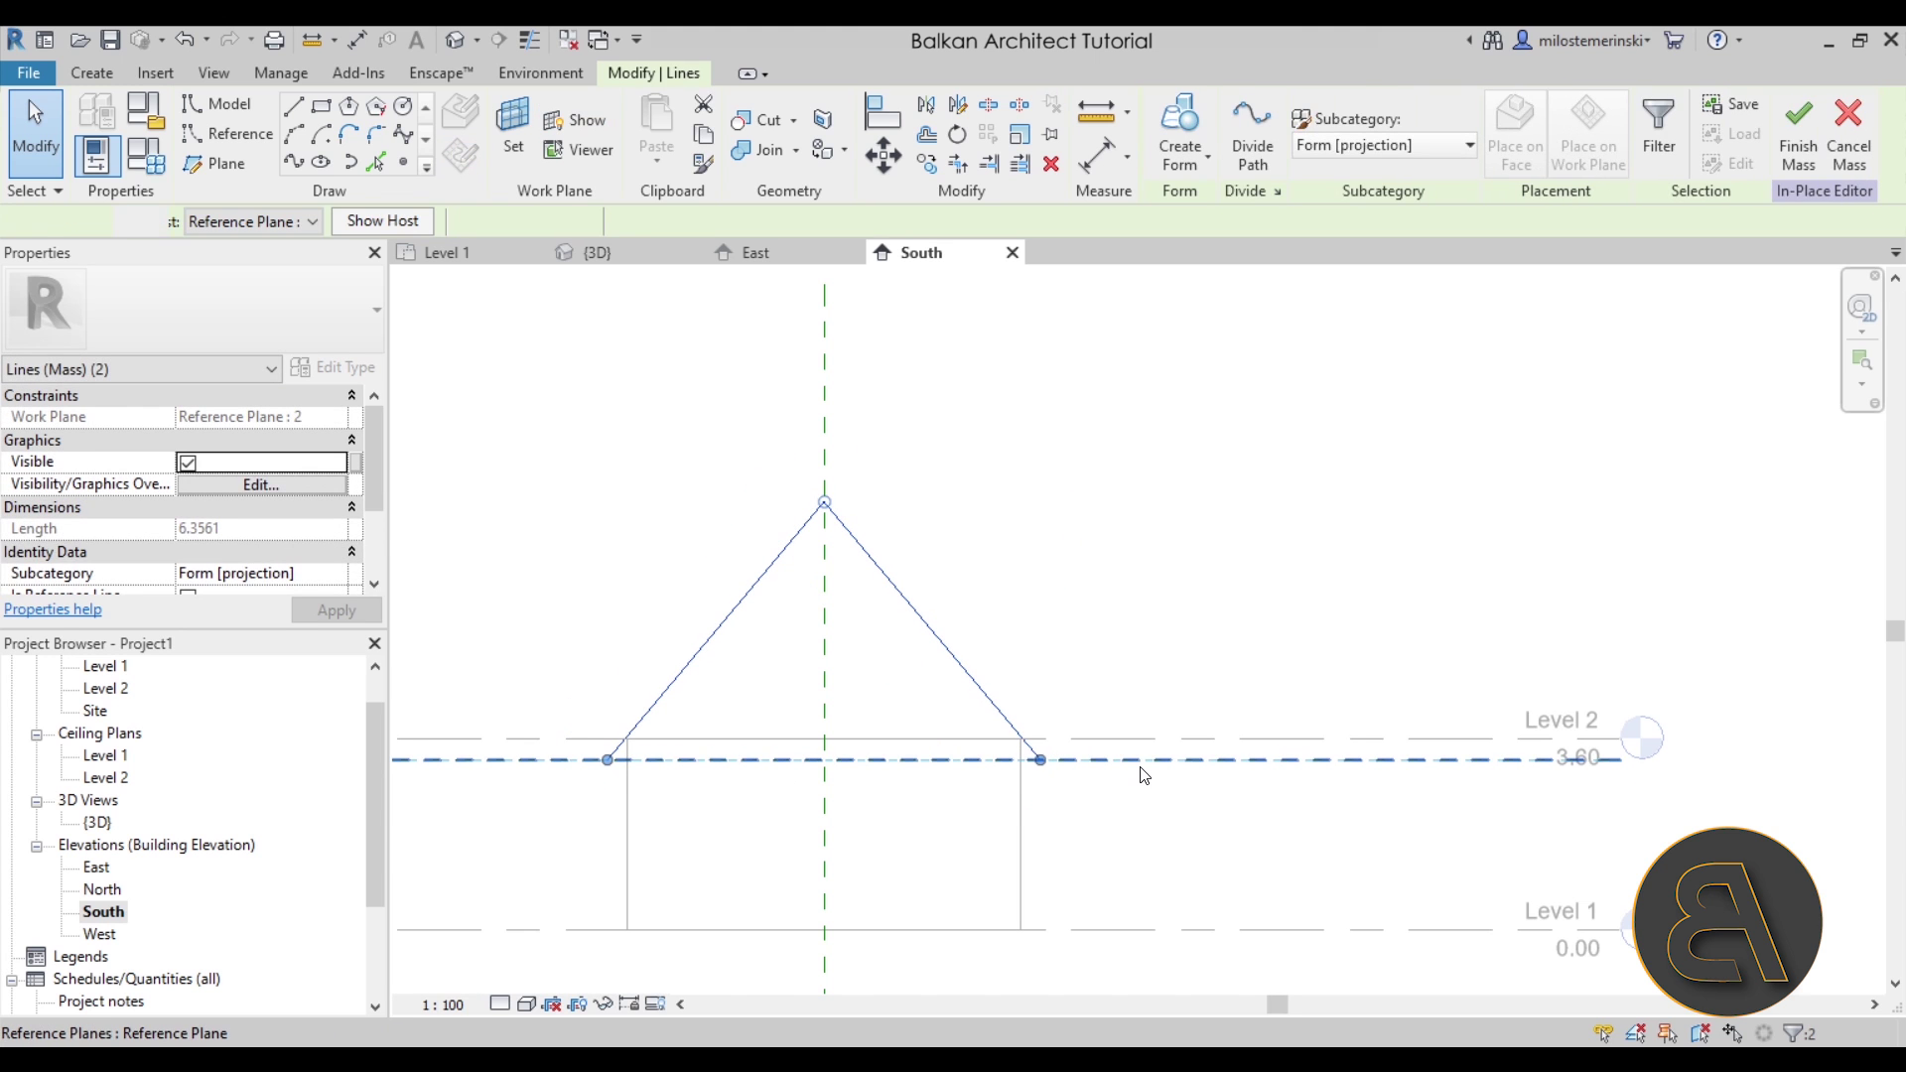
{"action": "left_click", "coordinate": [1140, 766]}
{"action": "left_click", "coordinate": [1036, 807]}
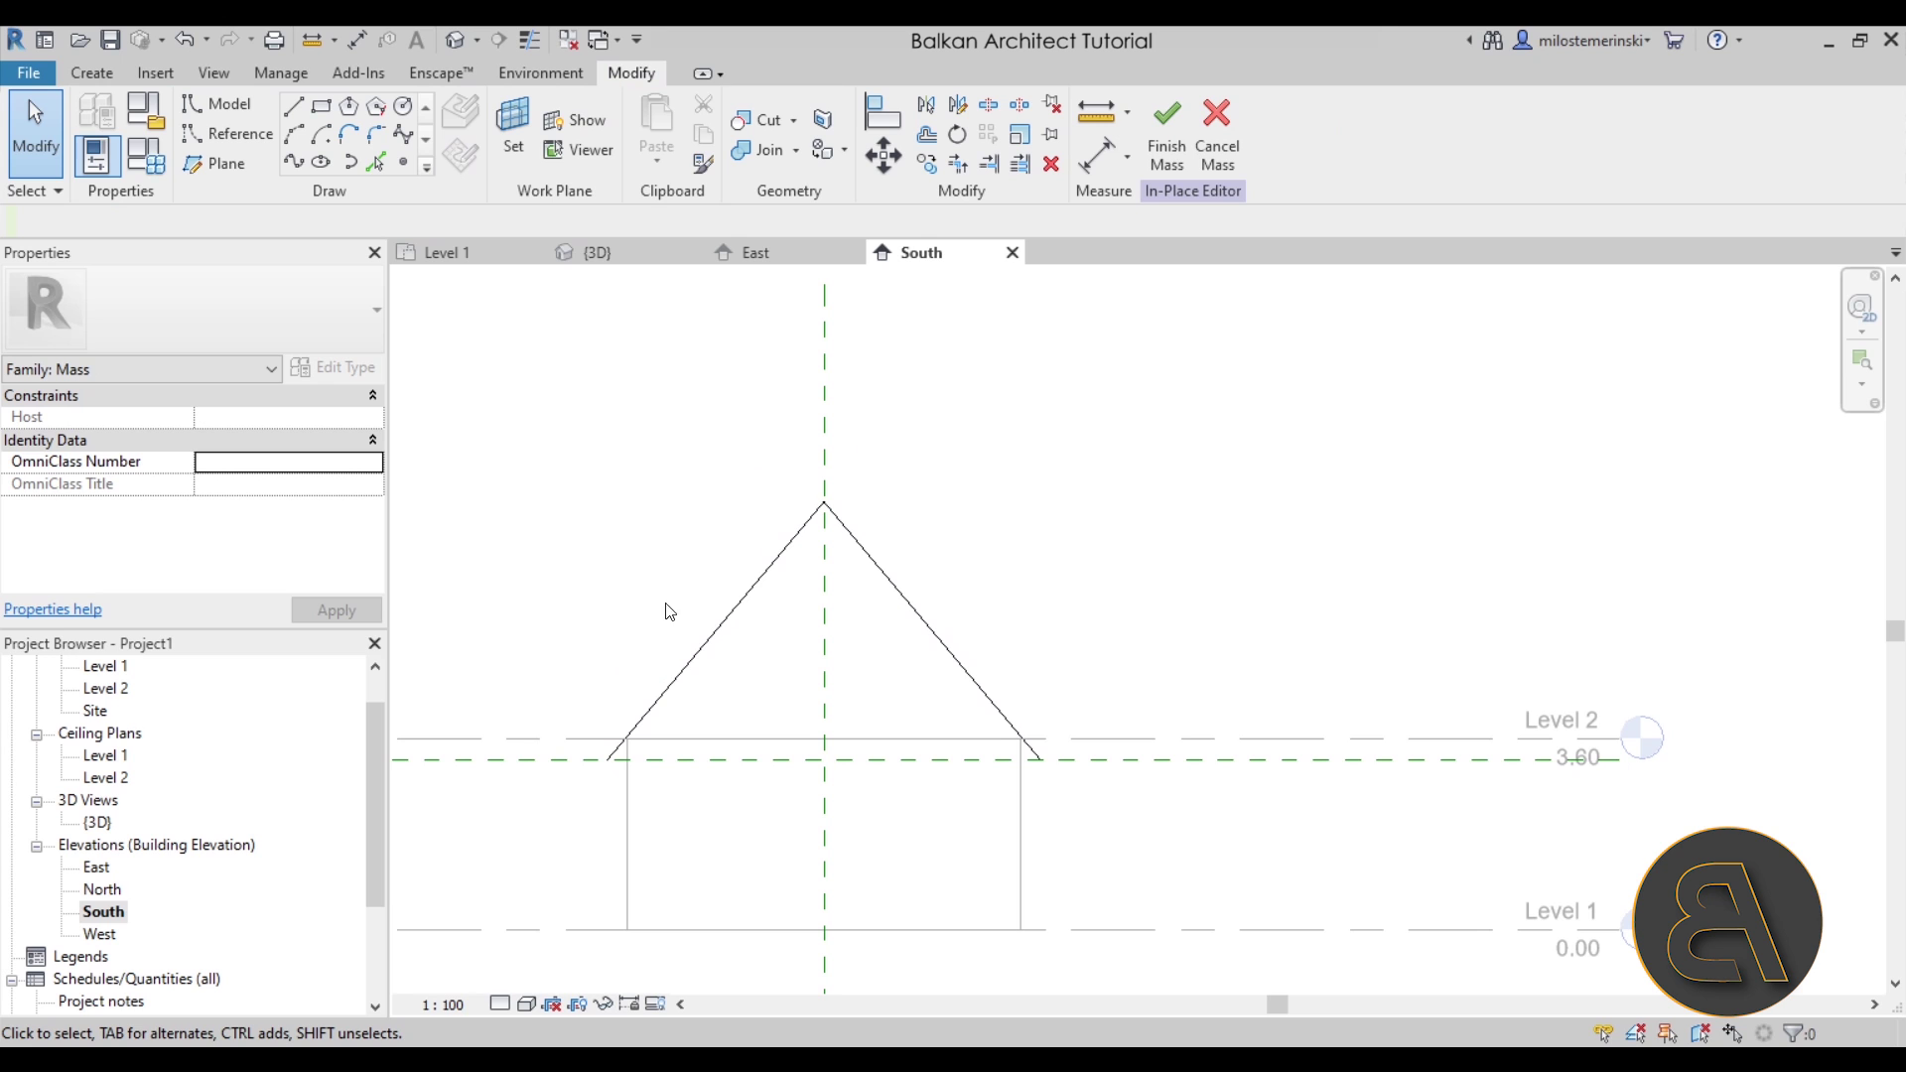
Draw a model line about 10.9 m long on Reference Plane : 1, rising about 68° from the gable's left lower end to the vertical reference plane
{"action": "left_click", "coordinate": [248, 103]}
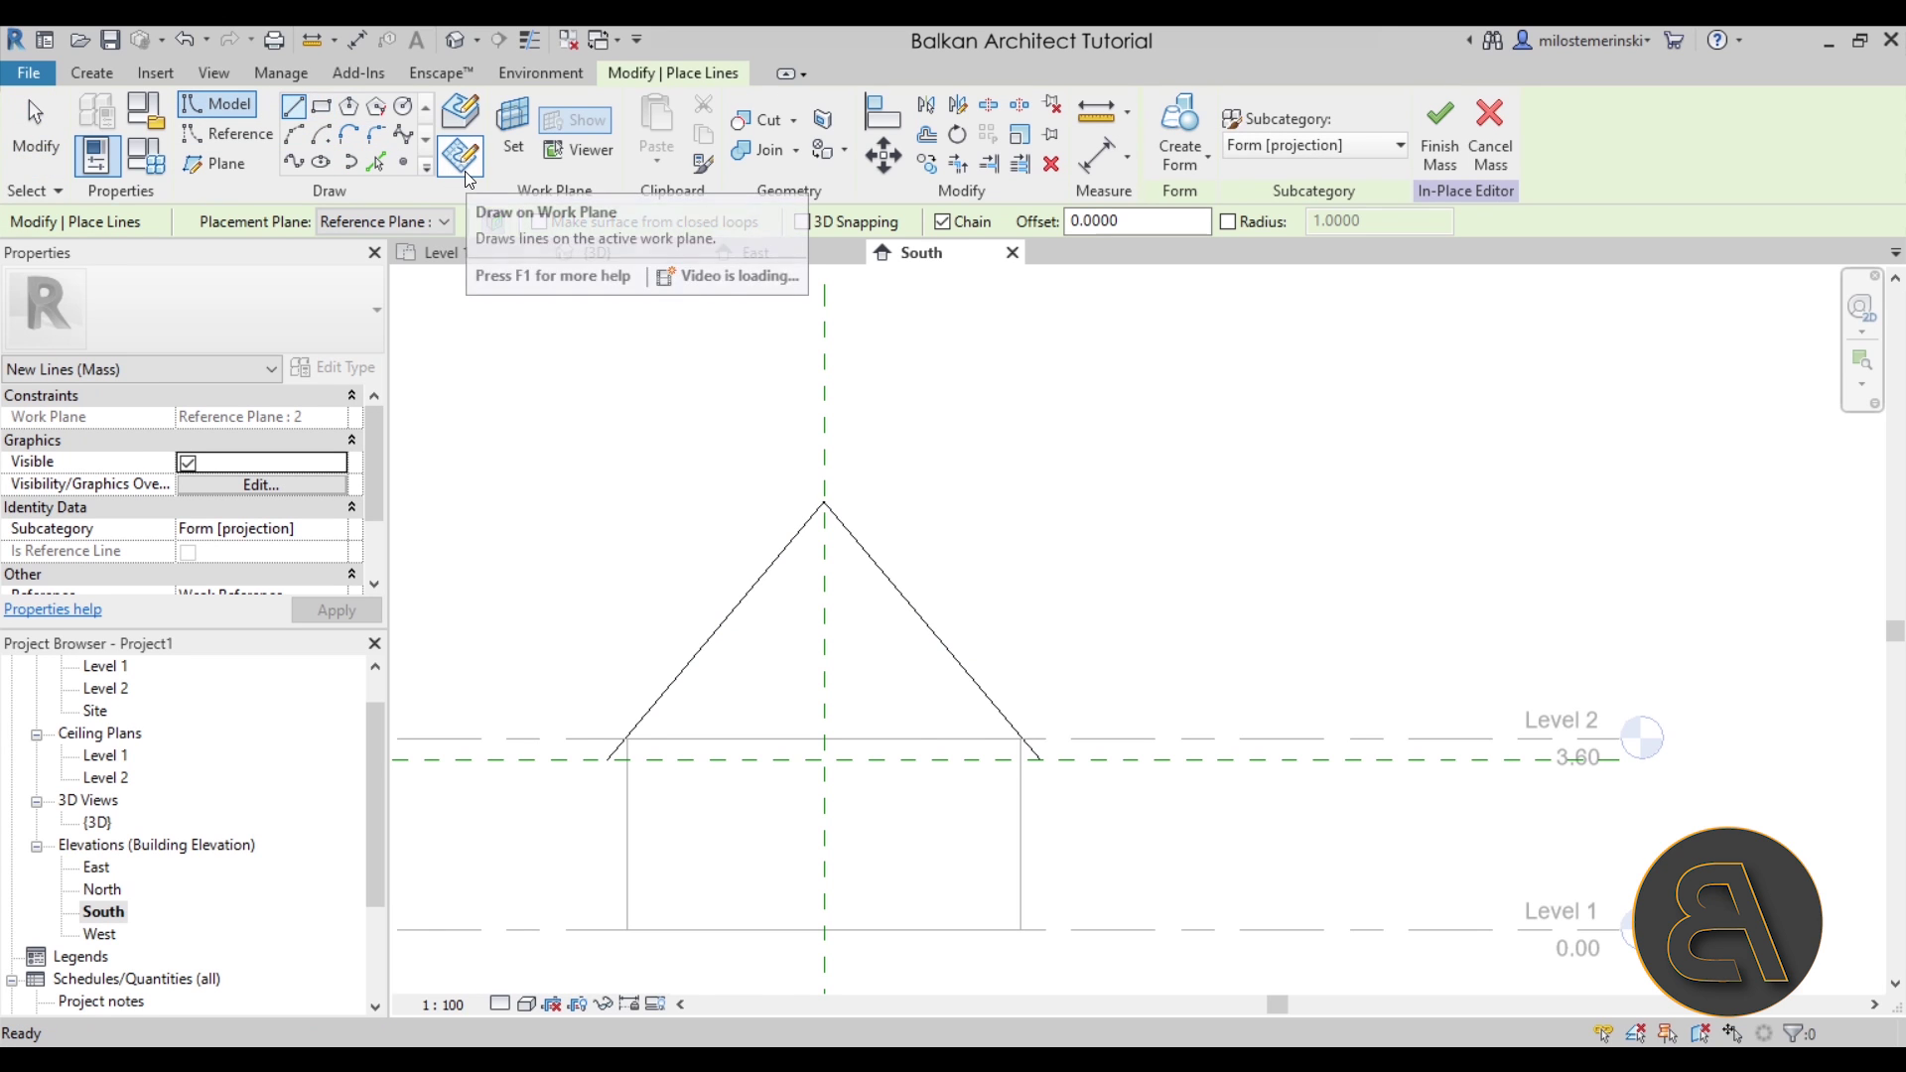
{"action": "left_click", "coordinate": [411, 223]}
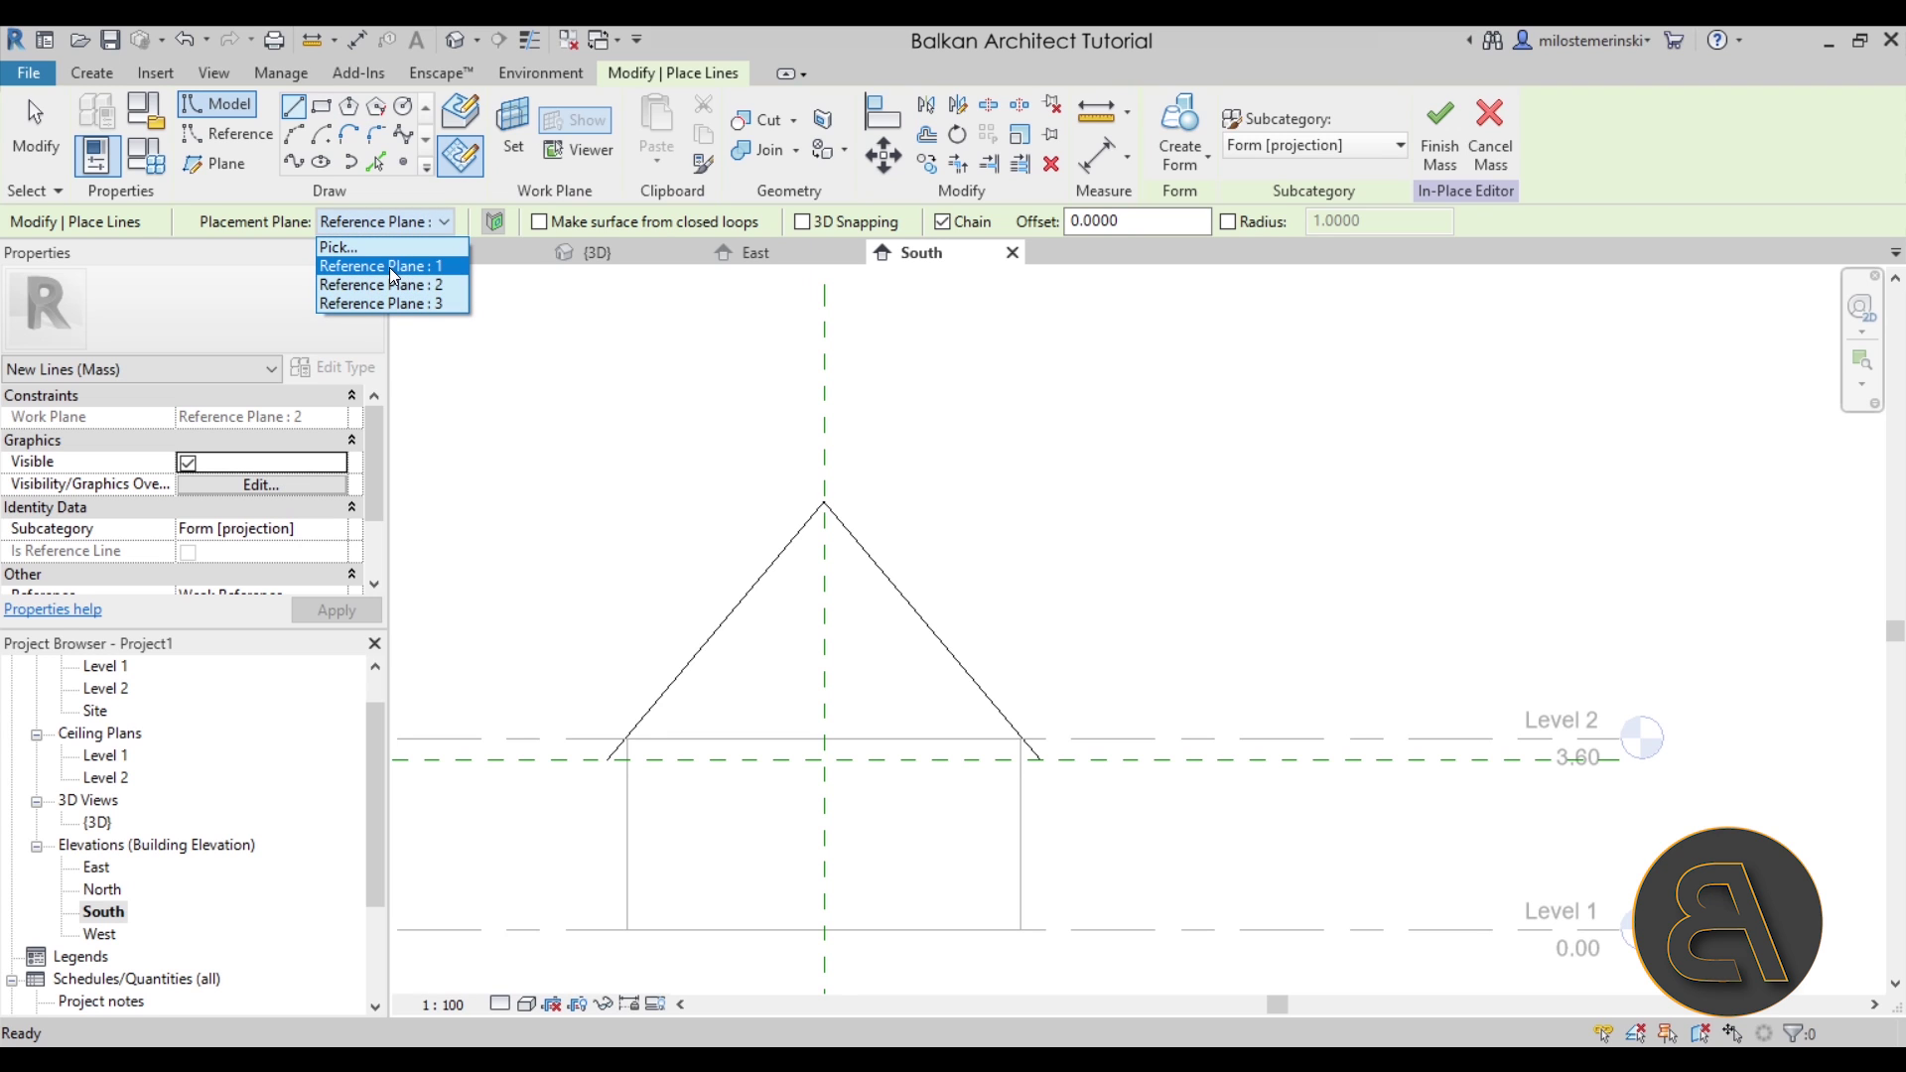
{"action": "left_click", "coordinate": [389, 266]}
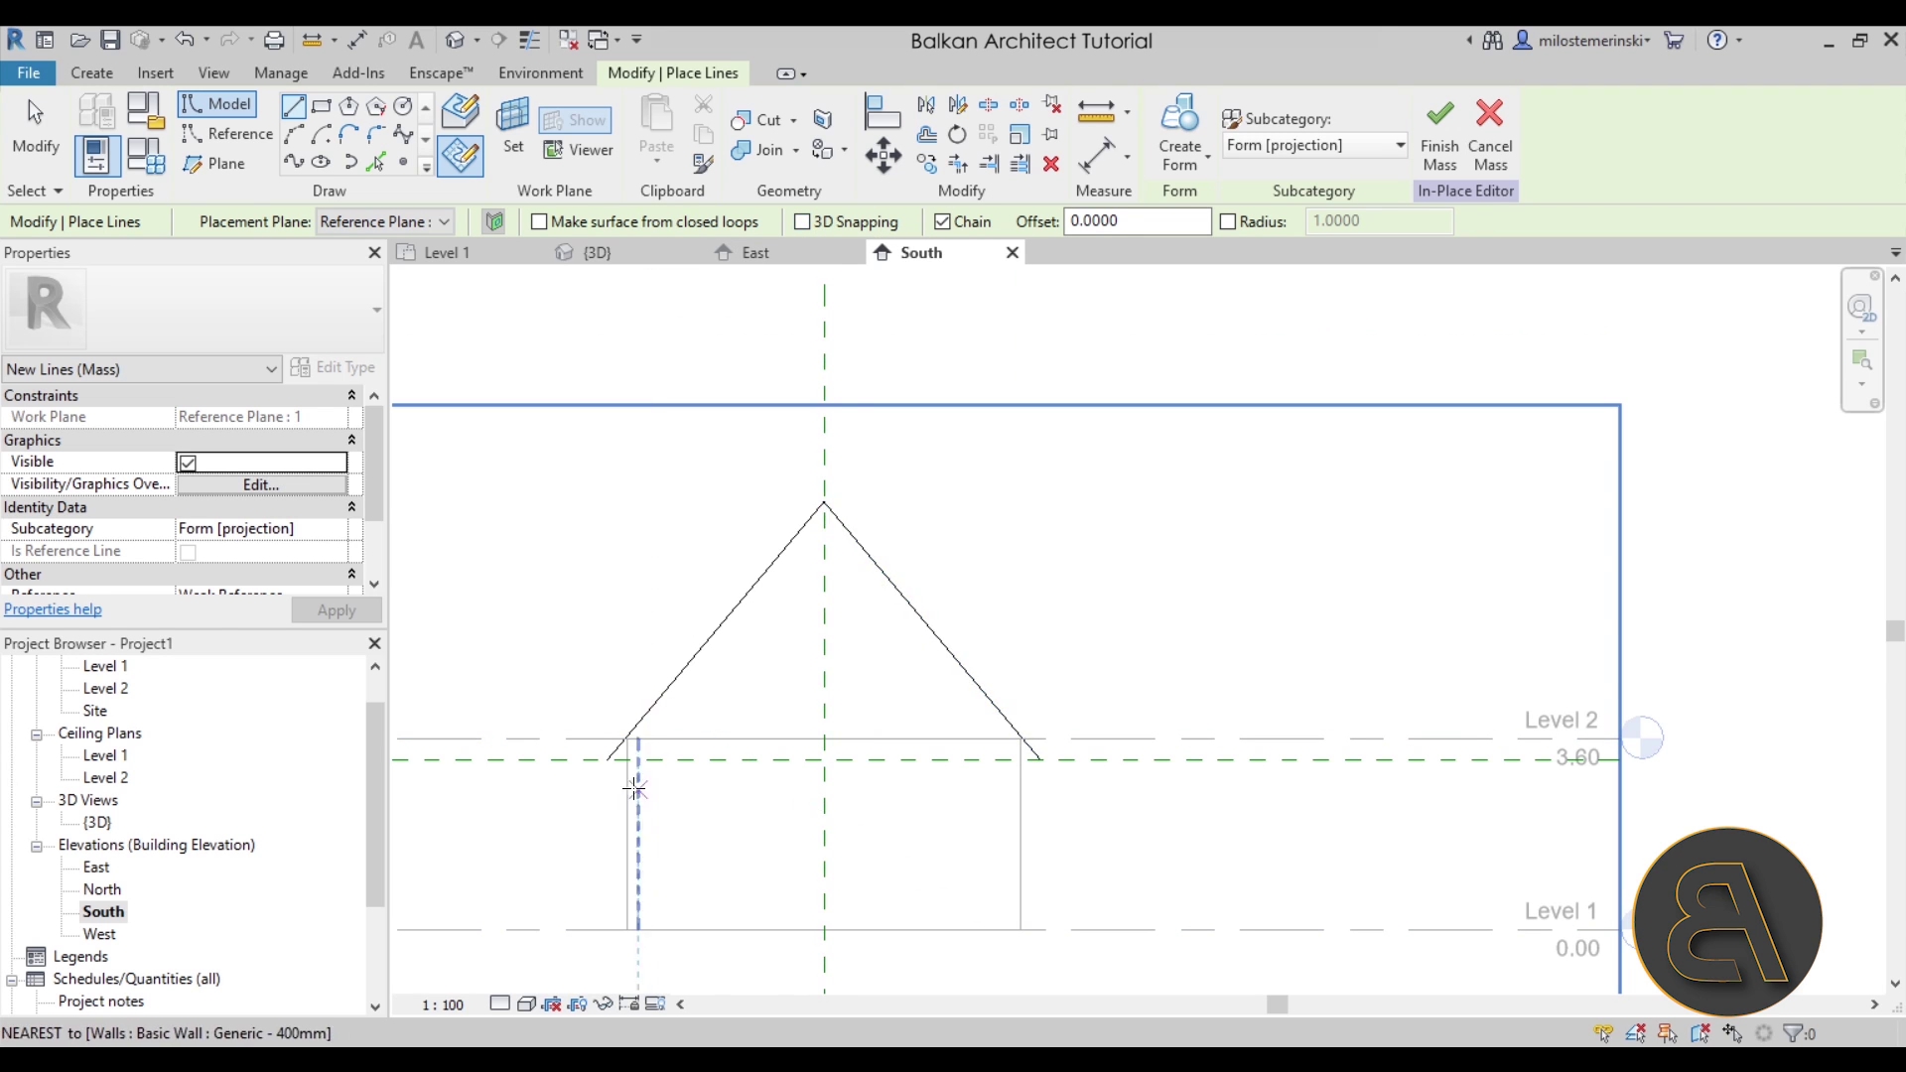
{"action": "scroll", "coordinate": [615, 765], "scroll_direction": "up", "scroll_amount": 6}
{"action": "scroll", "coordinate": [586, 655], "scroll_direction": "up", "scroll_amount": 2}
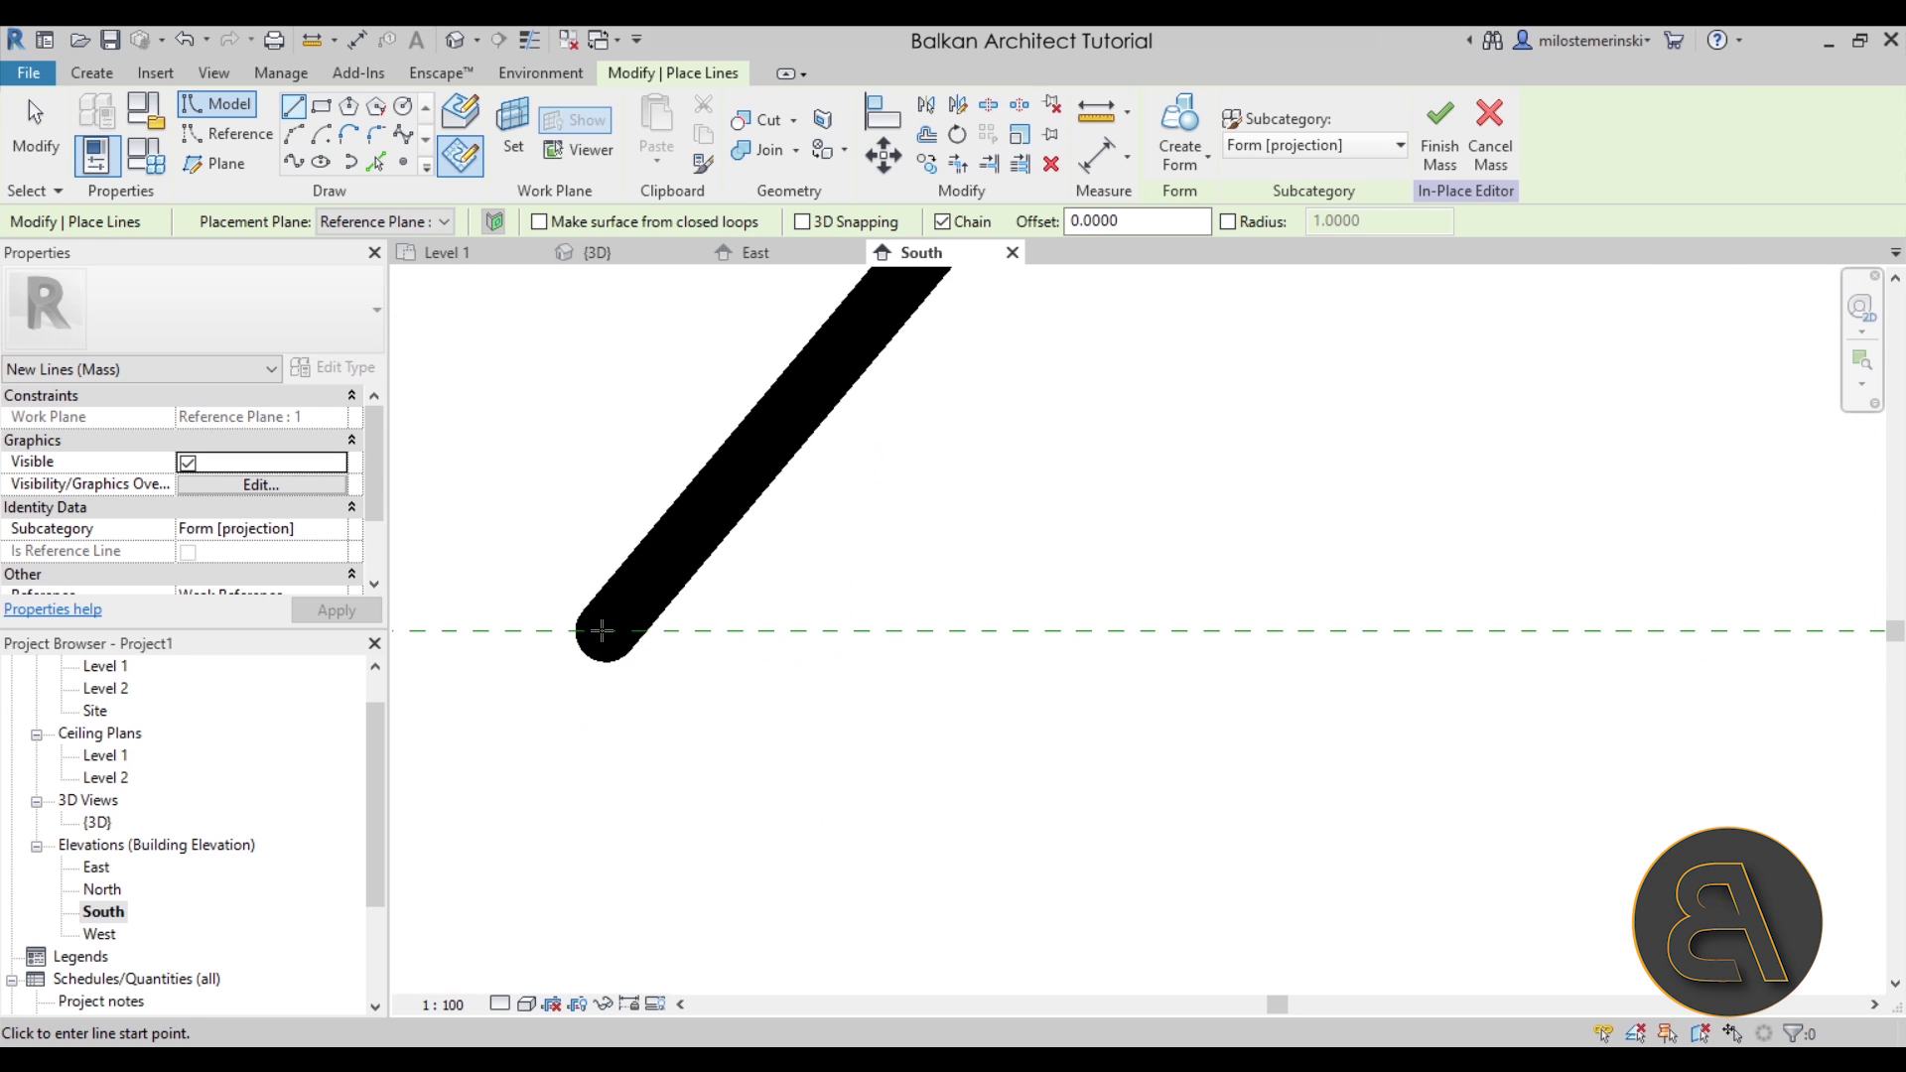
{"action": "left_click", "coordinate": [603, 631]}
{"action": "scroll", "coordinate": [636, 655], "scroll_direction": "down", "scroll_amount": 4}
{"action": "scroll", "coordinate": [517, 928], "scroll_direction": "up", "scroll_amount": 2}
{"action": "scroll", "coordinate": [516, 928], "scroll_direction": "down", "scroll_amount": 3}
{"action": "middle_click_drag", "start_coordinate": [789, 675], "coordinate": [791, 584]}
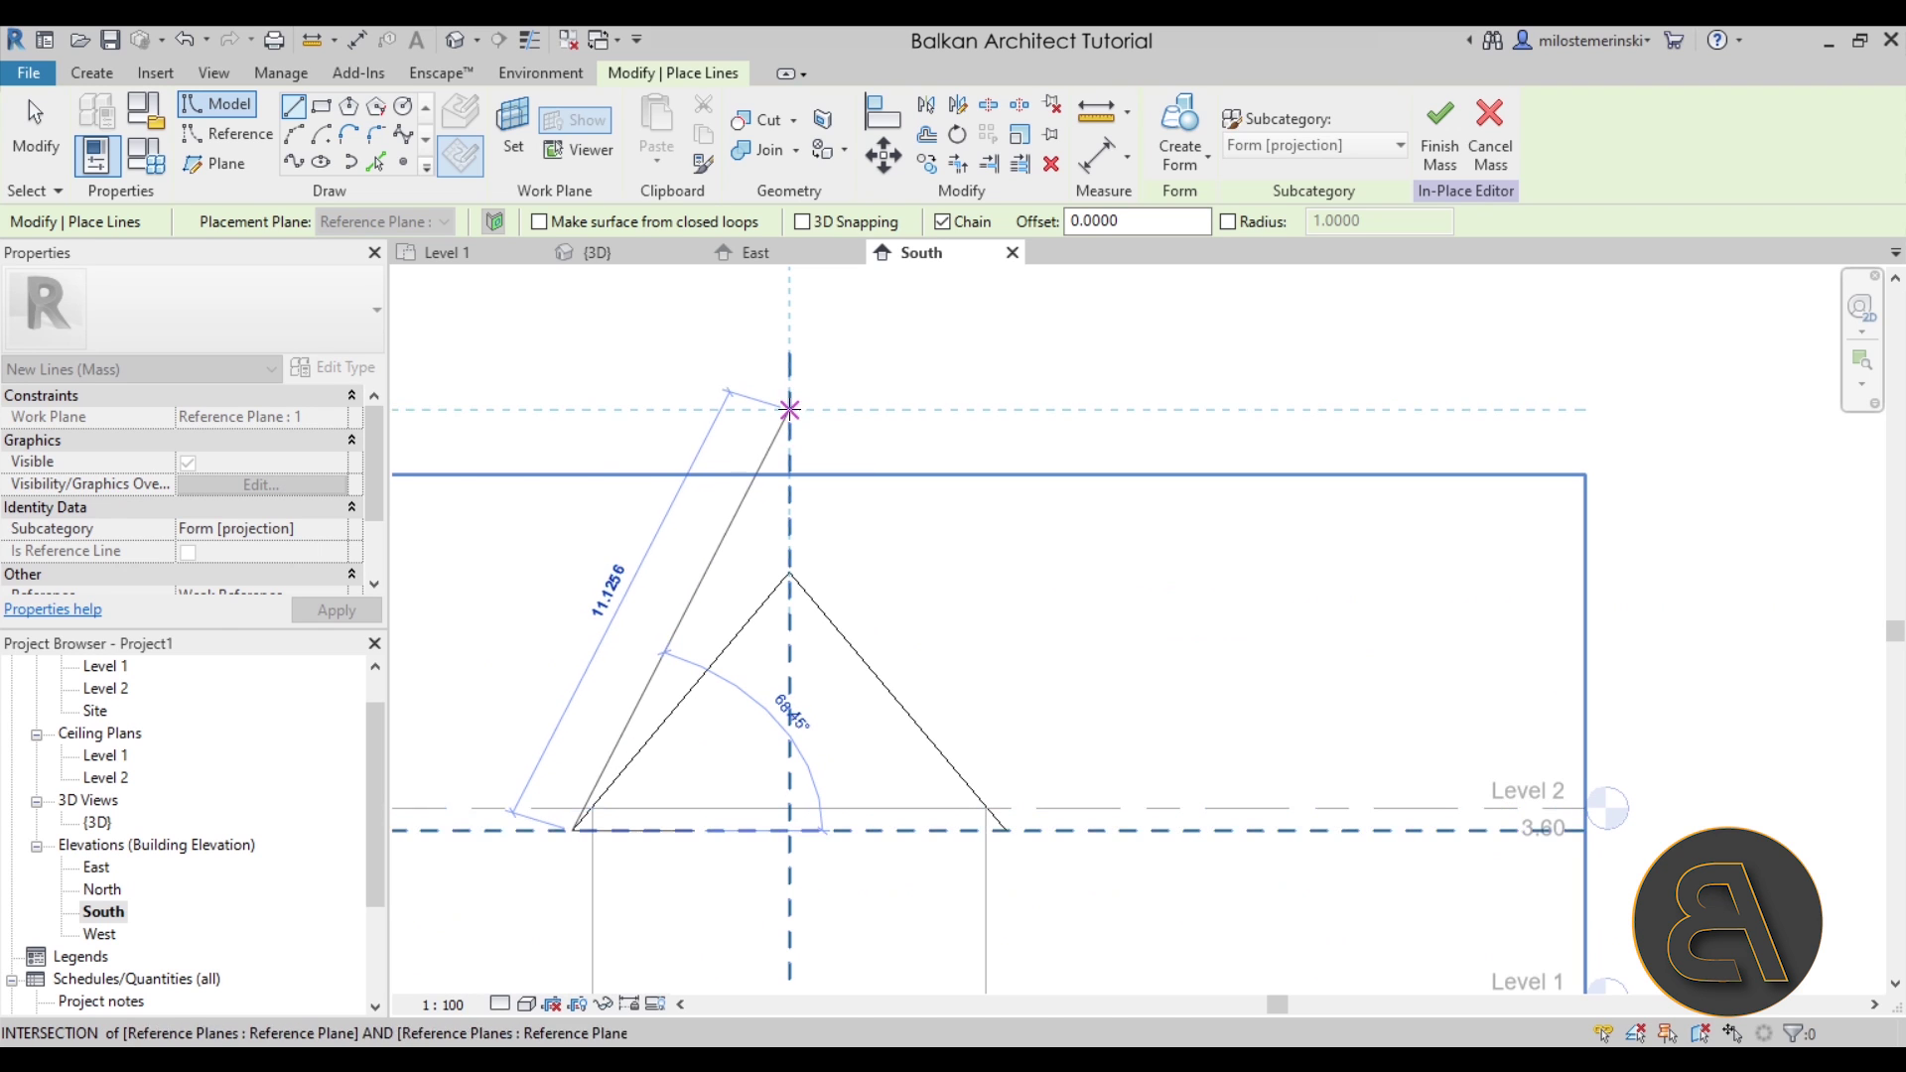
{"action": "left_click", "coordinate": [791, 421]}
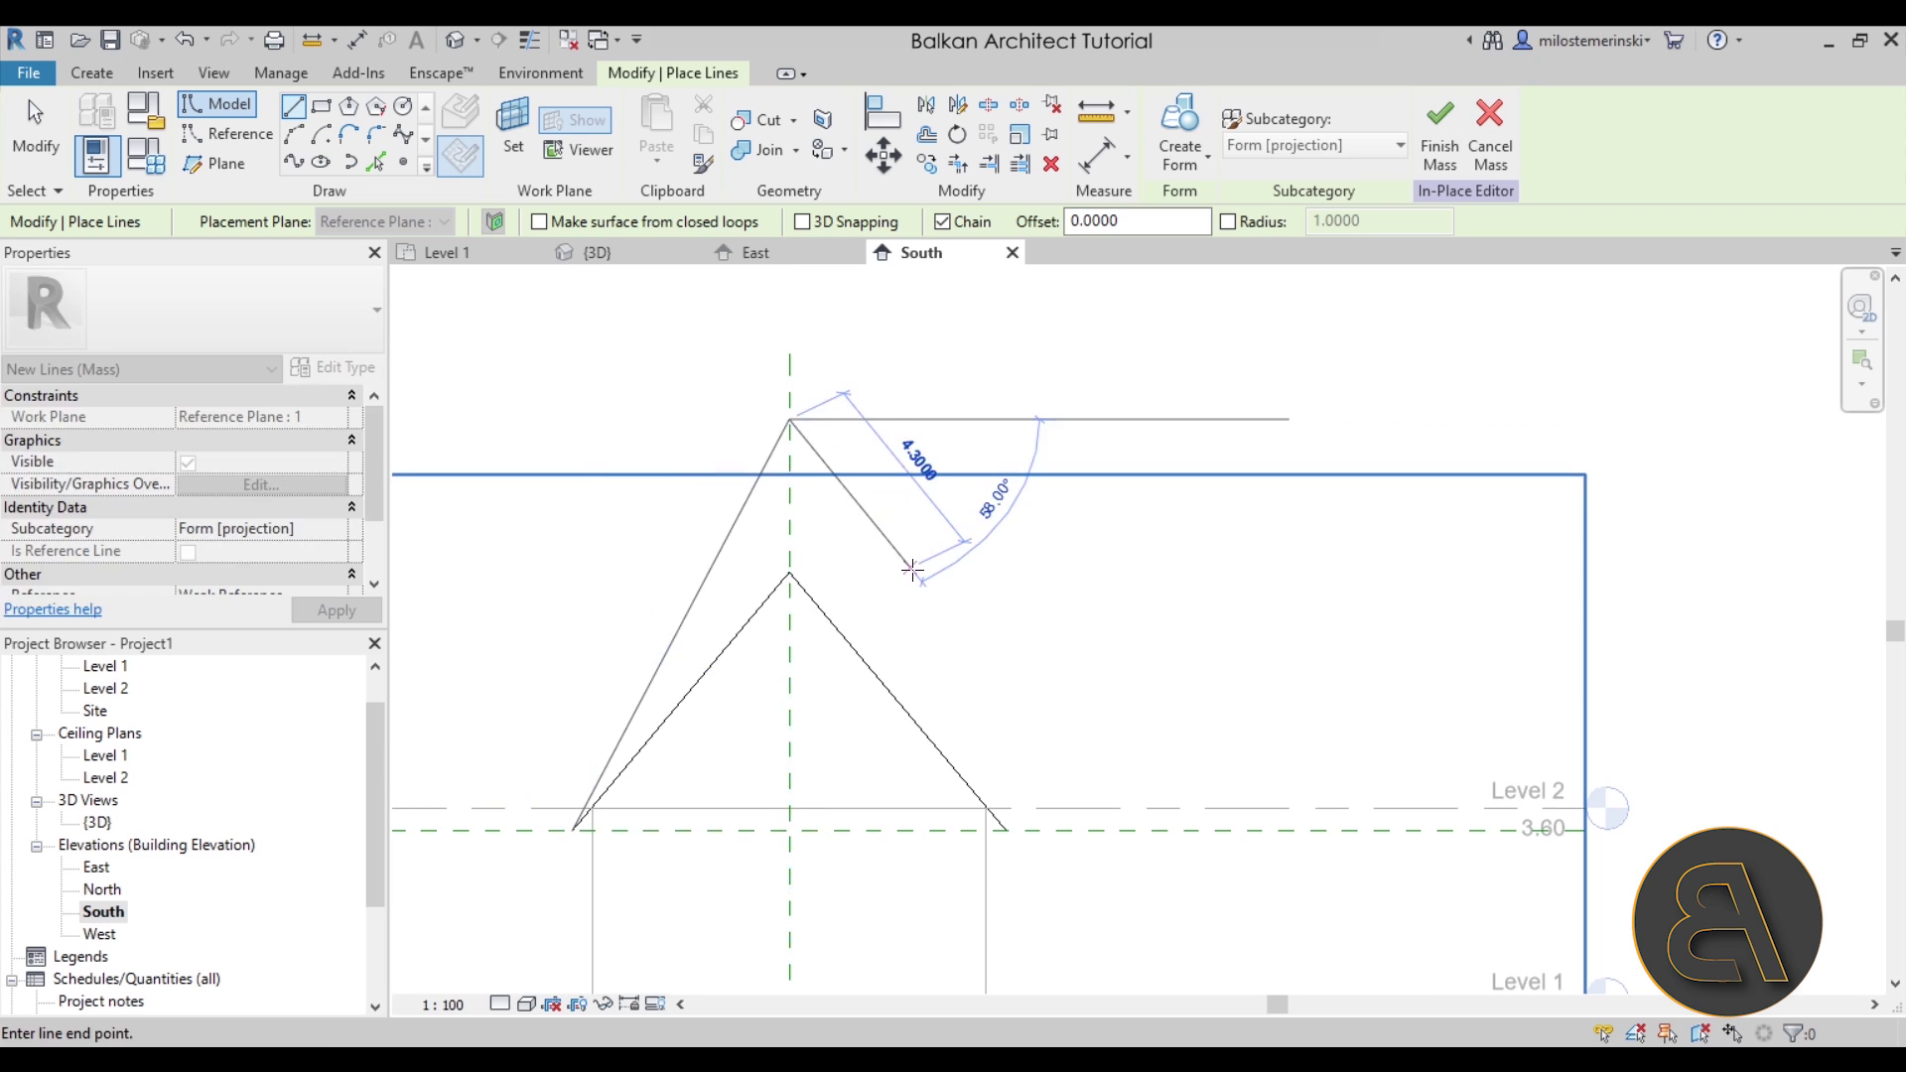
{"action": "scroll", "coordinate": [914, 557], "scroll_direction": "down", "scroll_amount": 2}
{"action": "key", "text": "Escape"}
{"action": "key", "text": "Escape"}
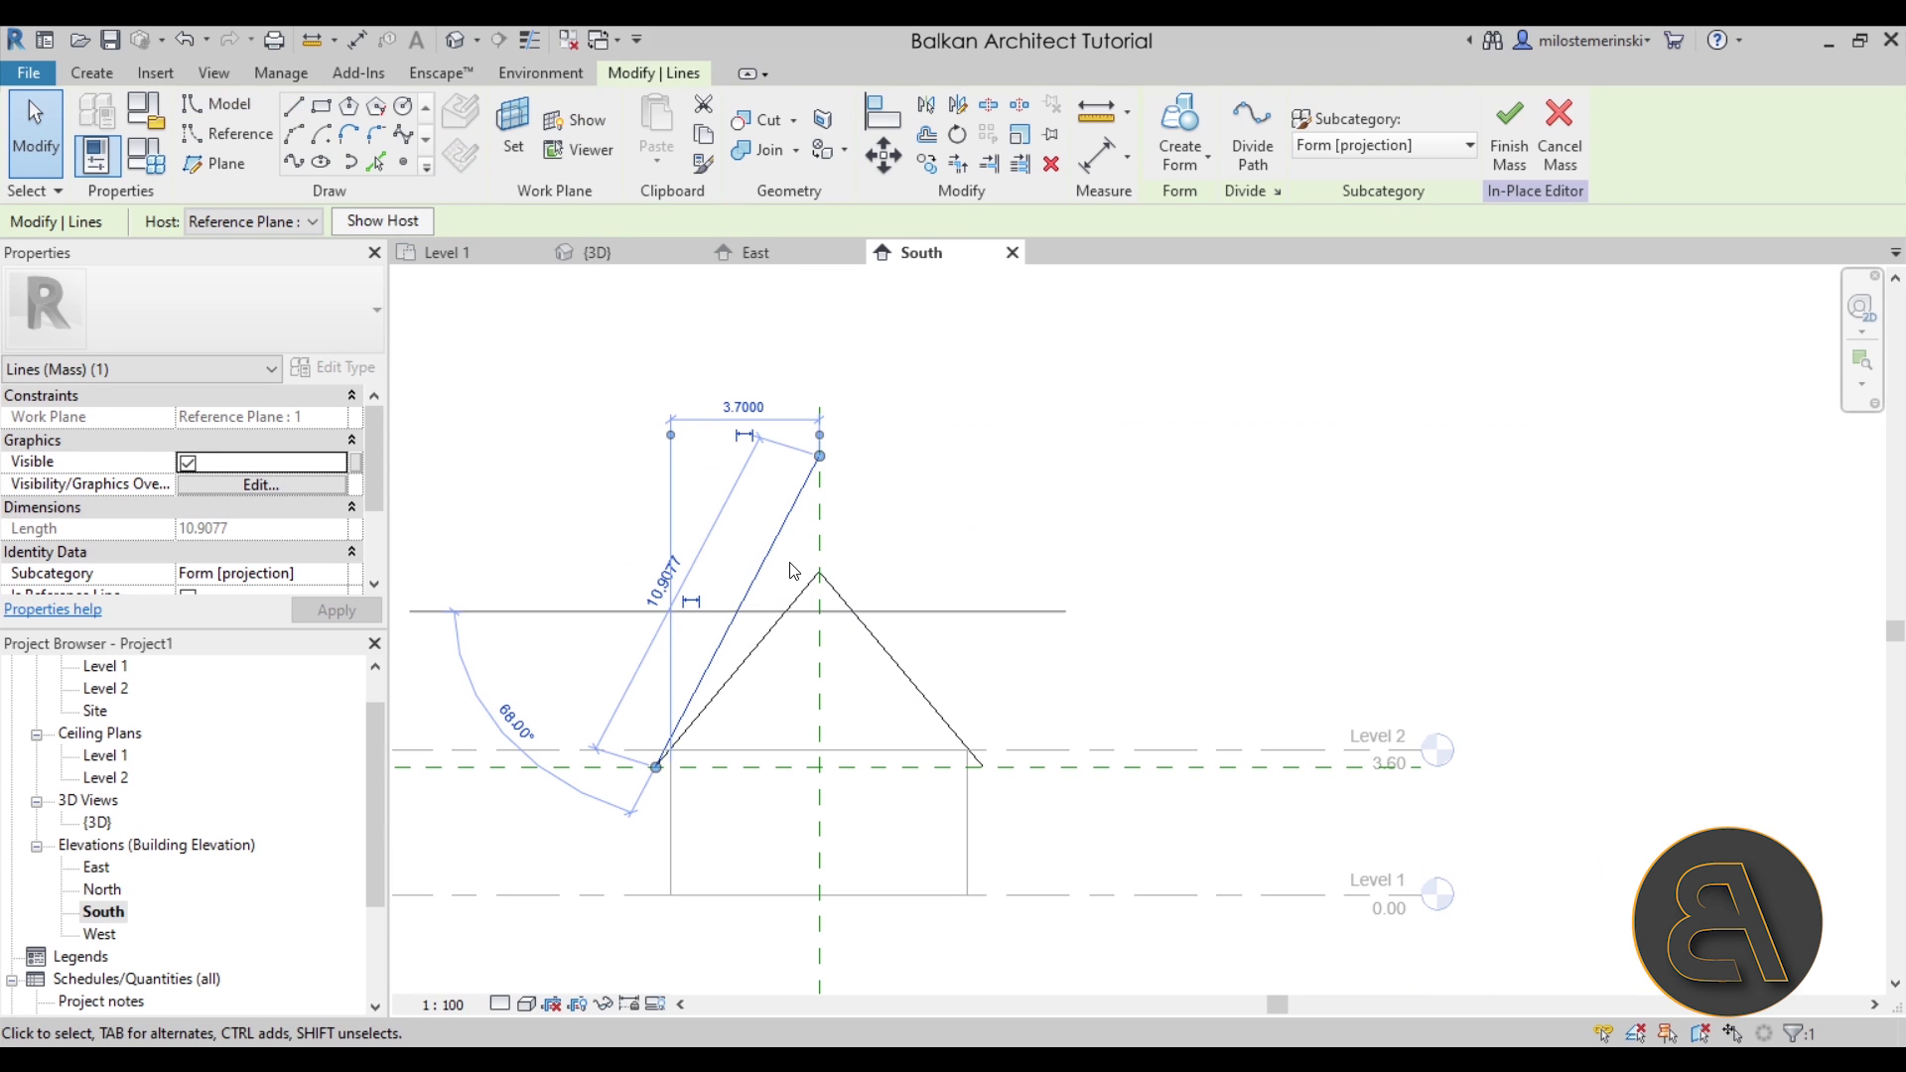
Mirror the steeper line on Reference Plane : 1 about the vertical reference plane
{"action": "left_click", "coordinate": [926, 117]}
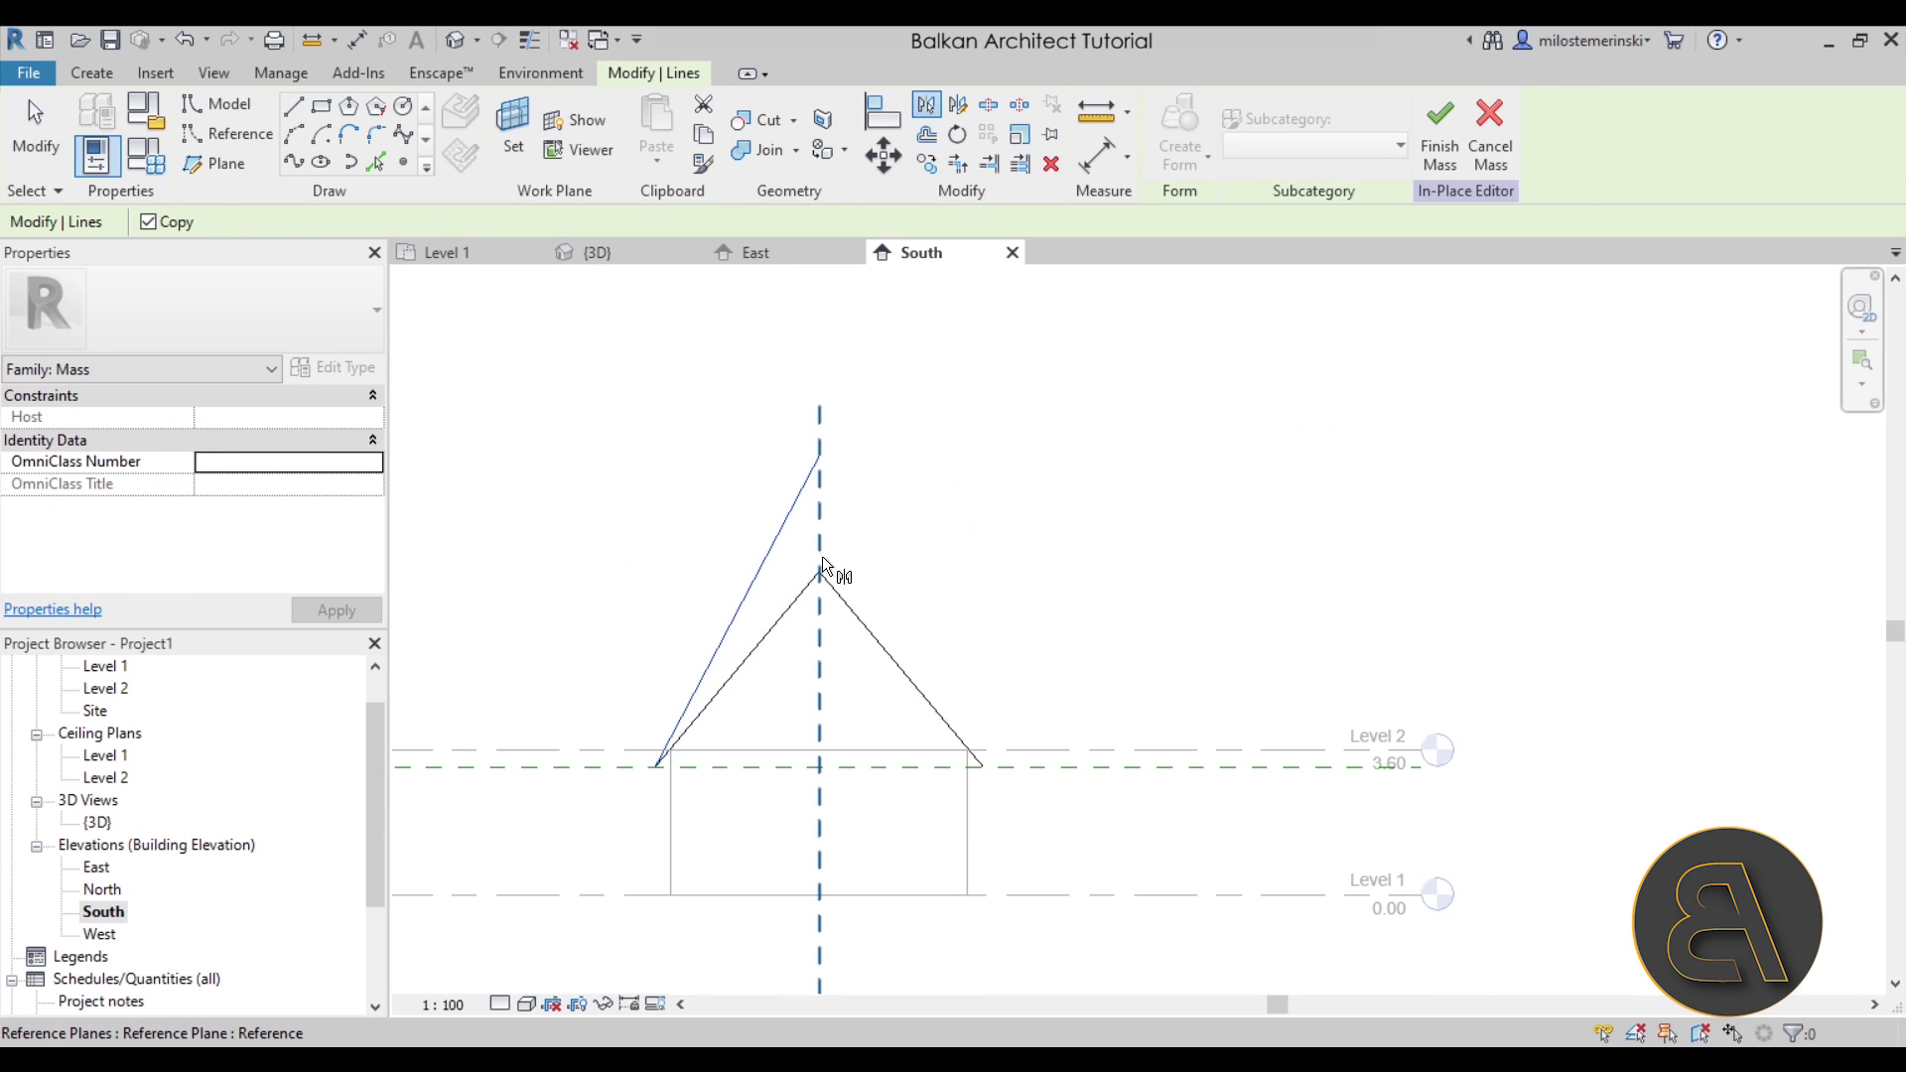
{"action": "left_click", "coordinate": [822, 556]}
{"action": "key", "text": "Escape"}
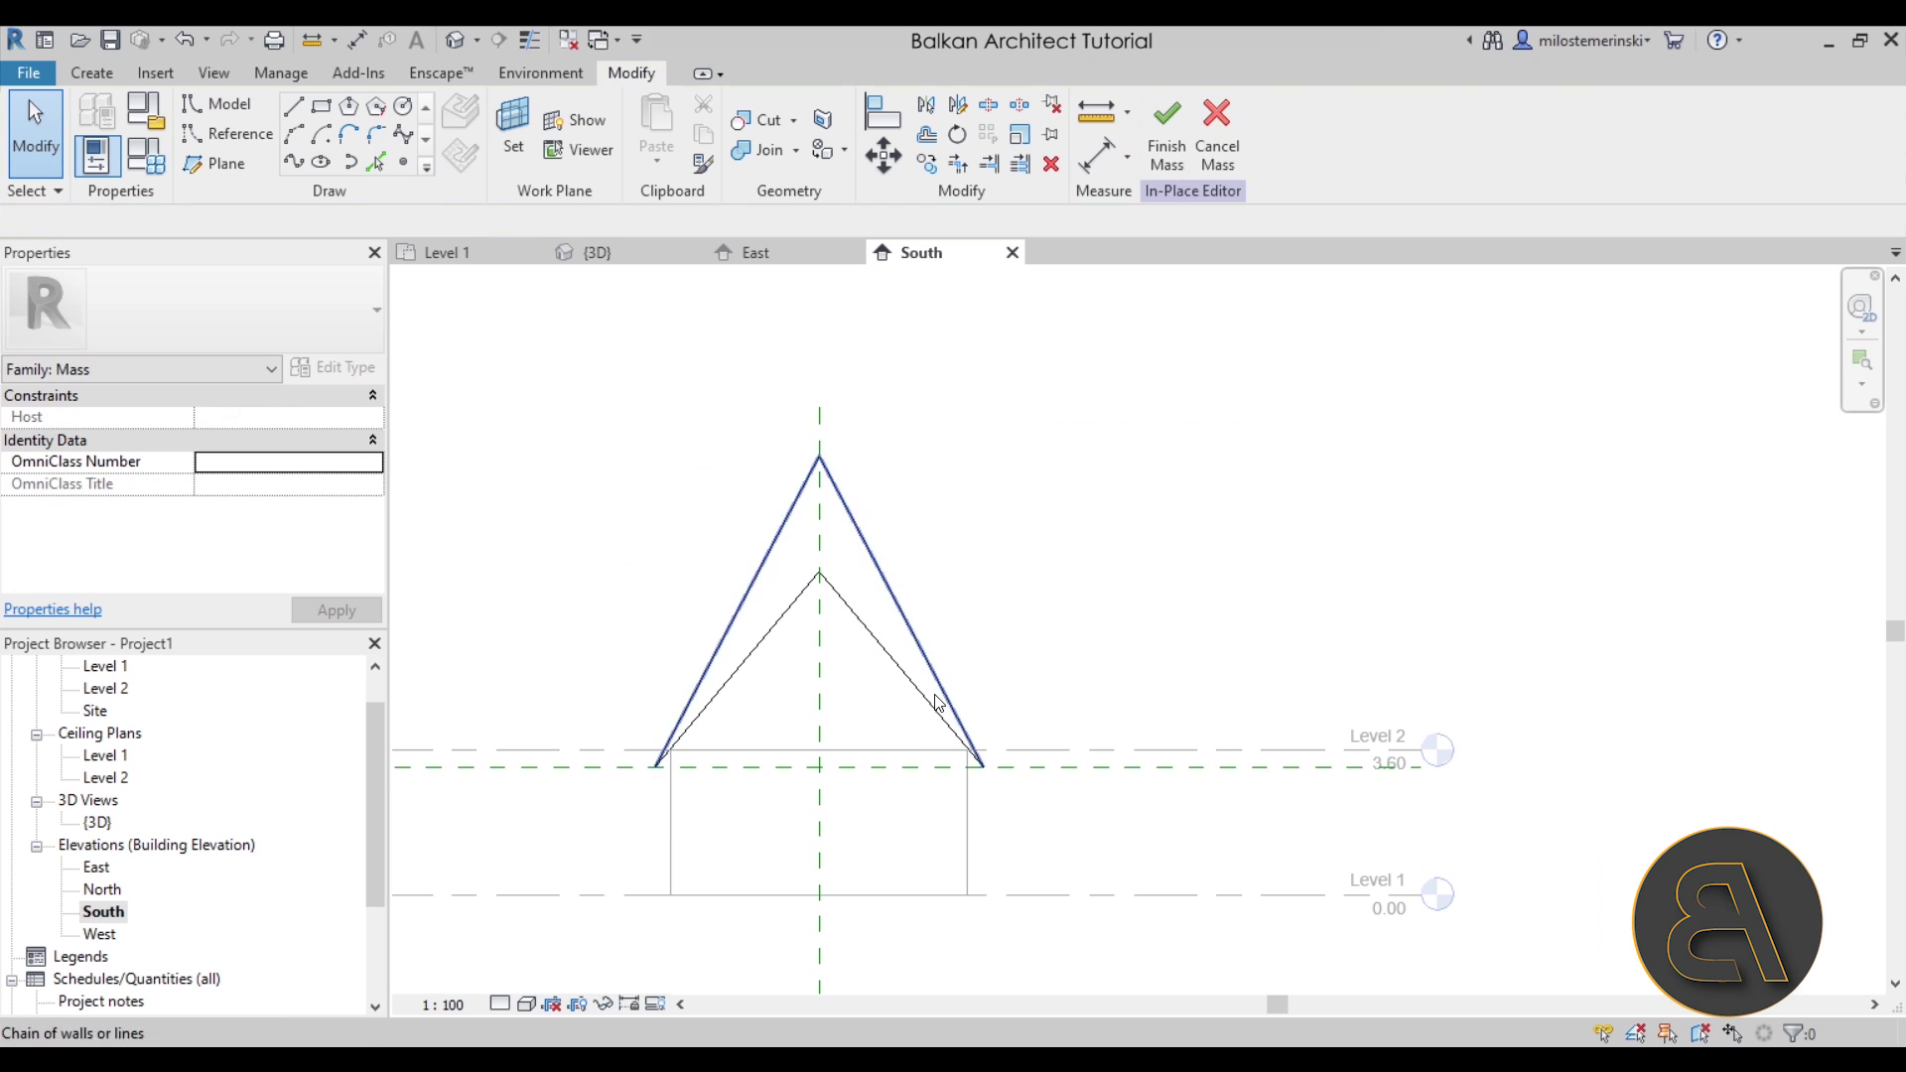
{"action": "left_click", "coordinate": [911, 630]}
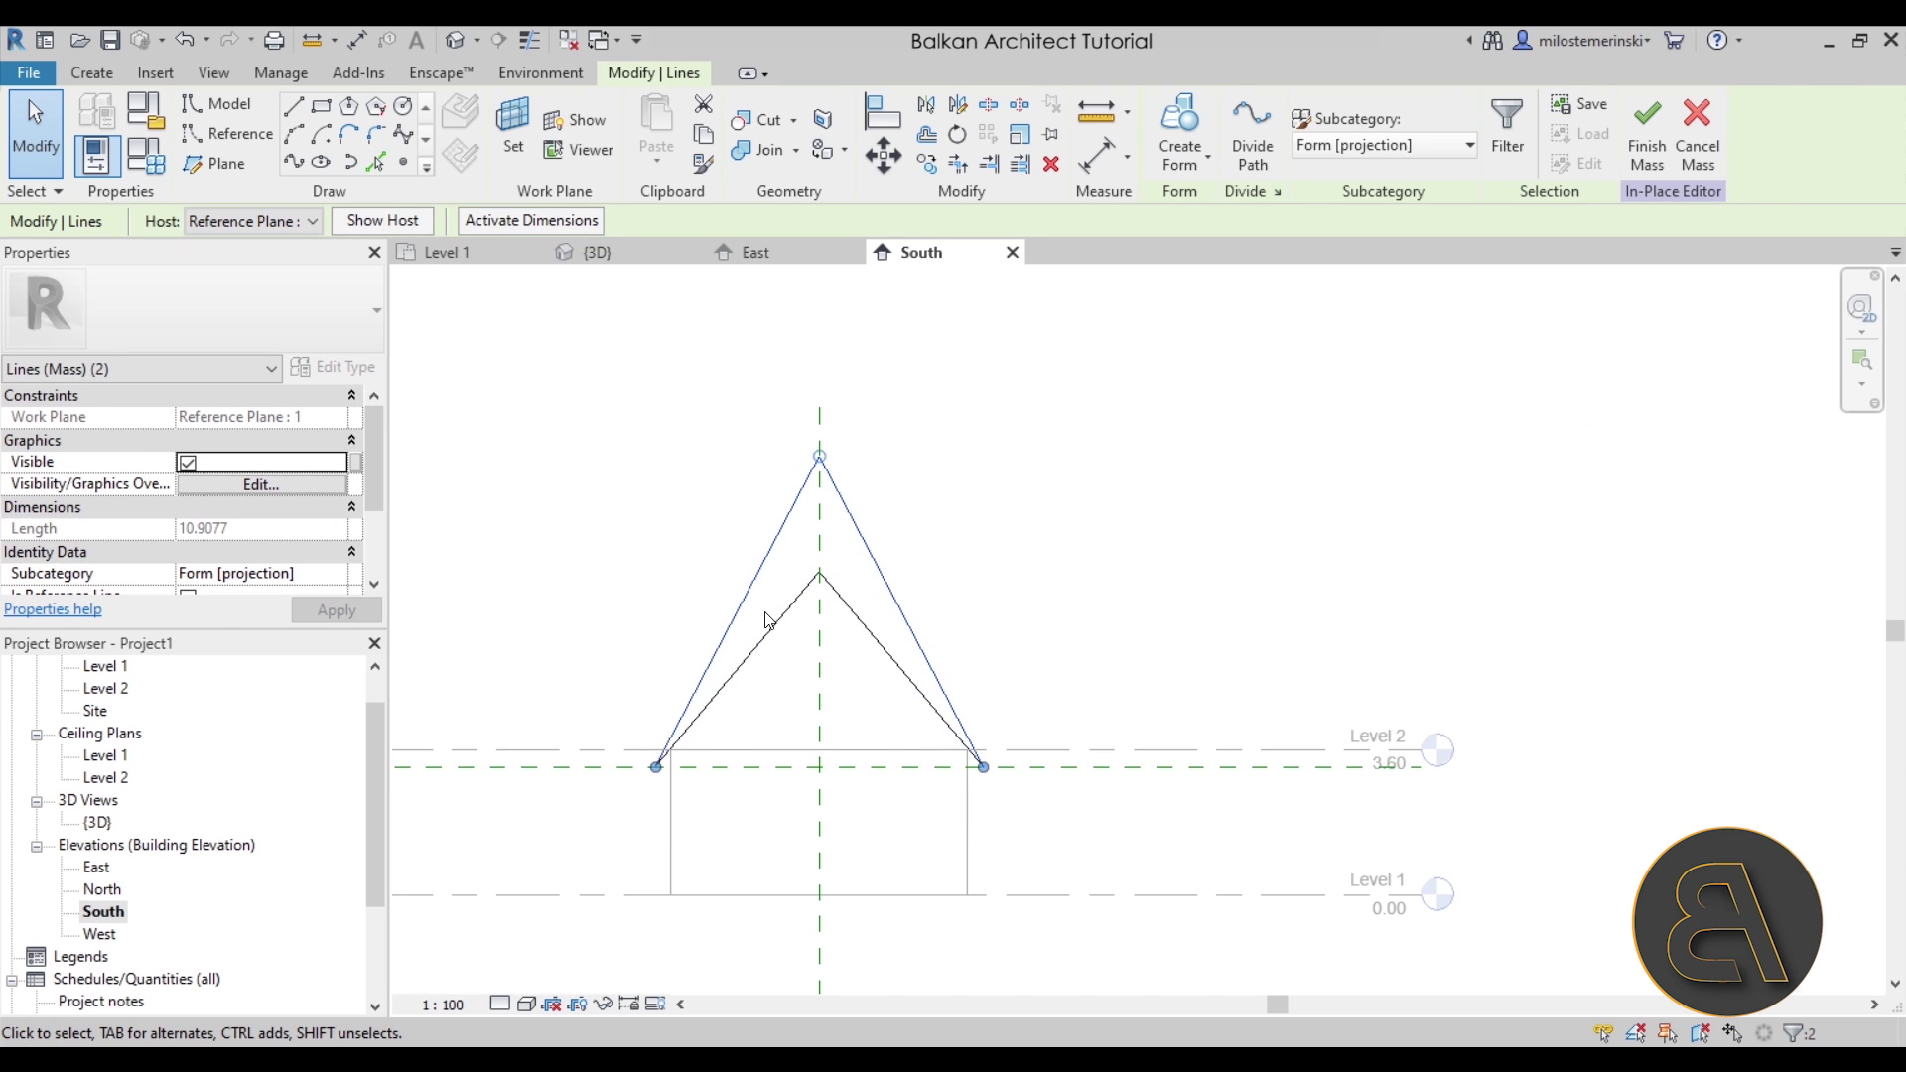
{"action": "scroll", "coordinate": [765, 613], "scroll_direction": "up", "scroll_amount": 2}
{"action": "left_click", "coordinate": [795, 681]}
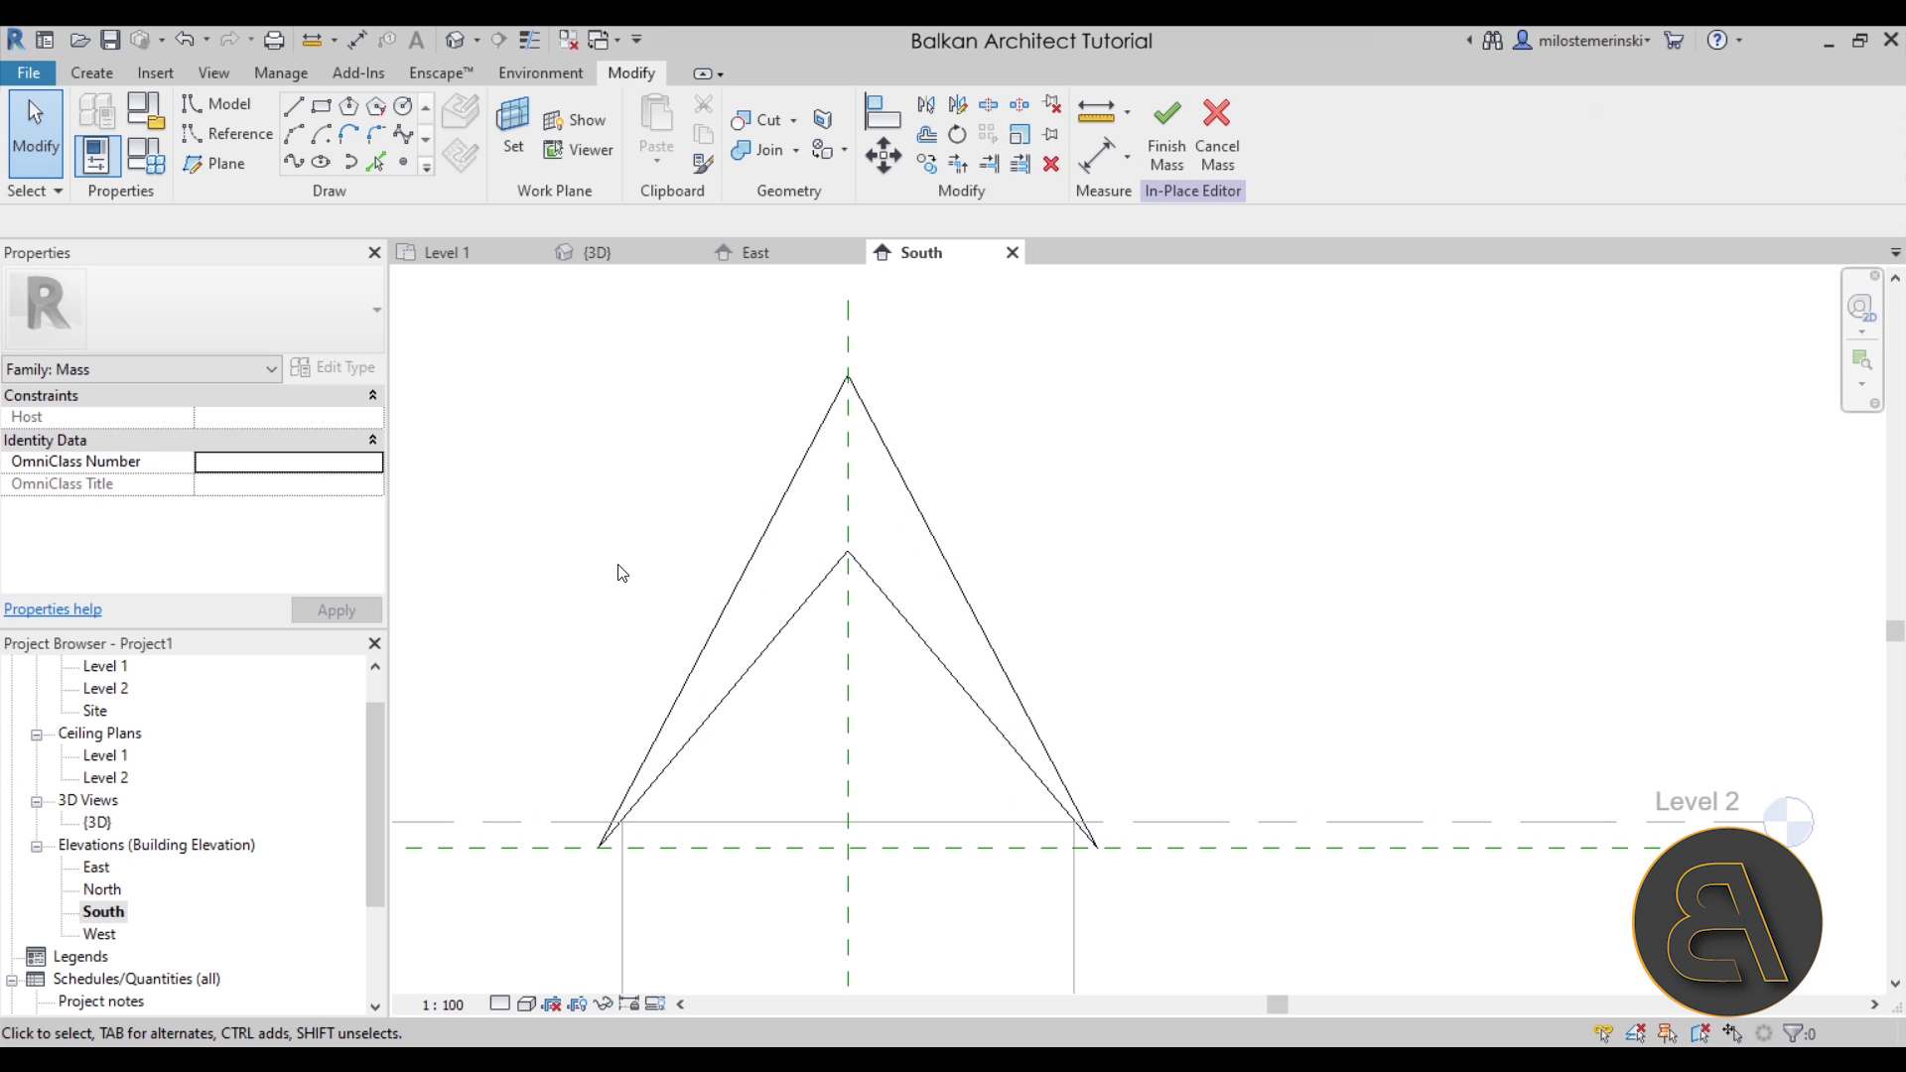
Draw a model line about 10.9 m long on Reference Plane : 3, from the left eave endpoint to the taller gable's peak
{"action": "left_click", "coordinate": [223, 103]}
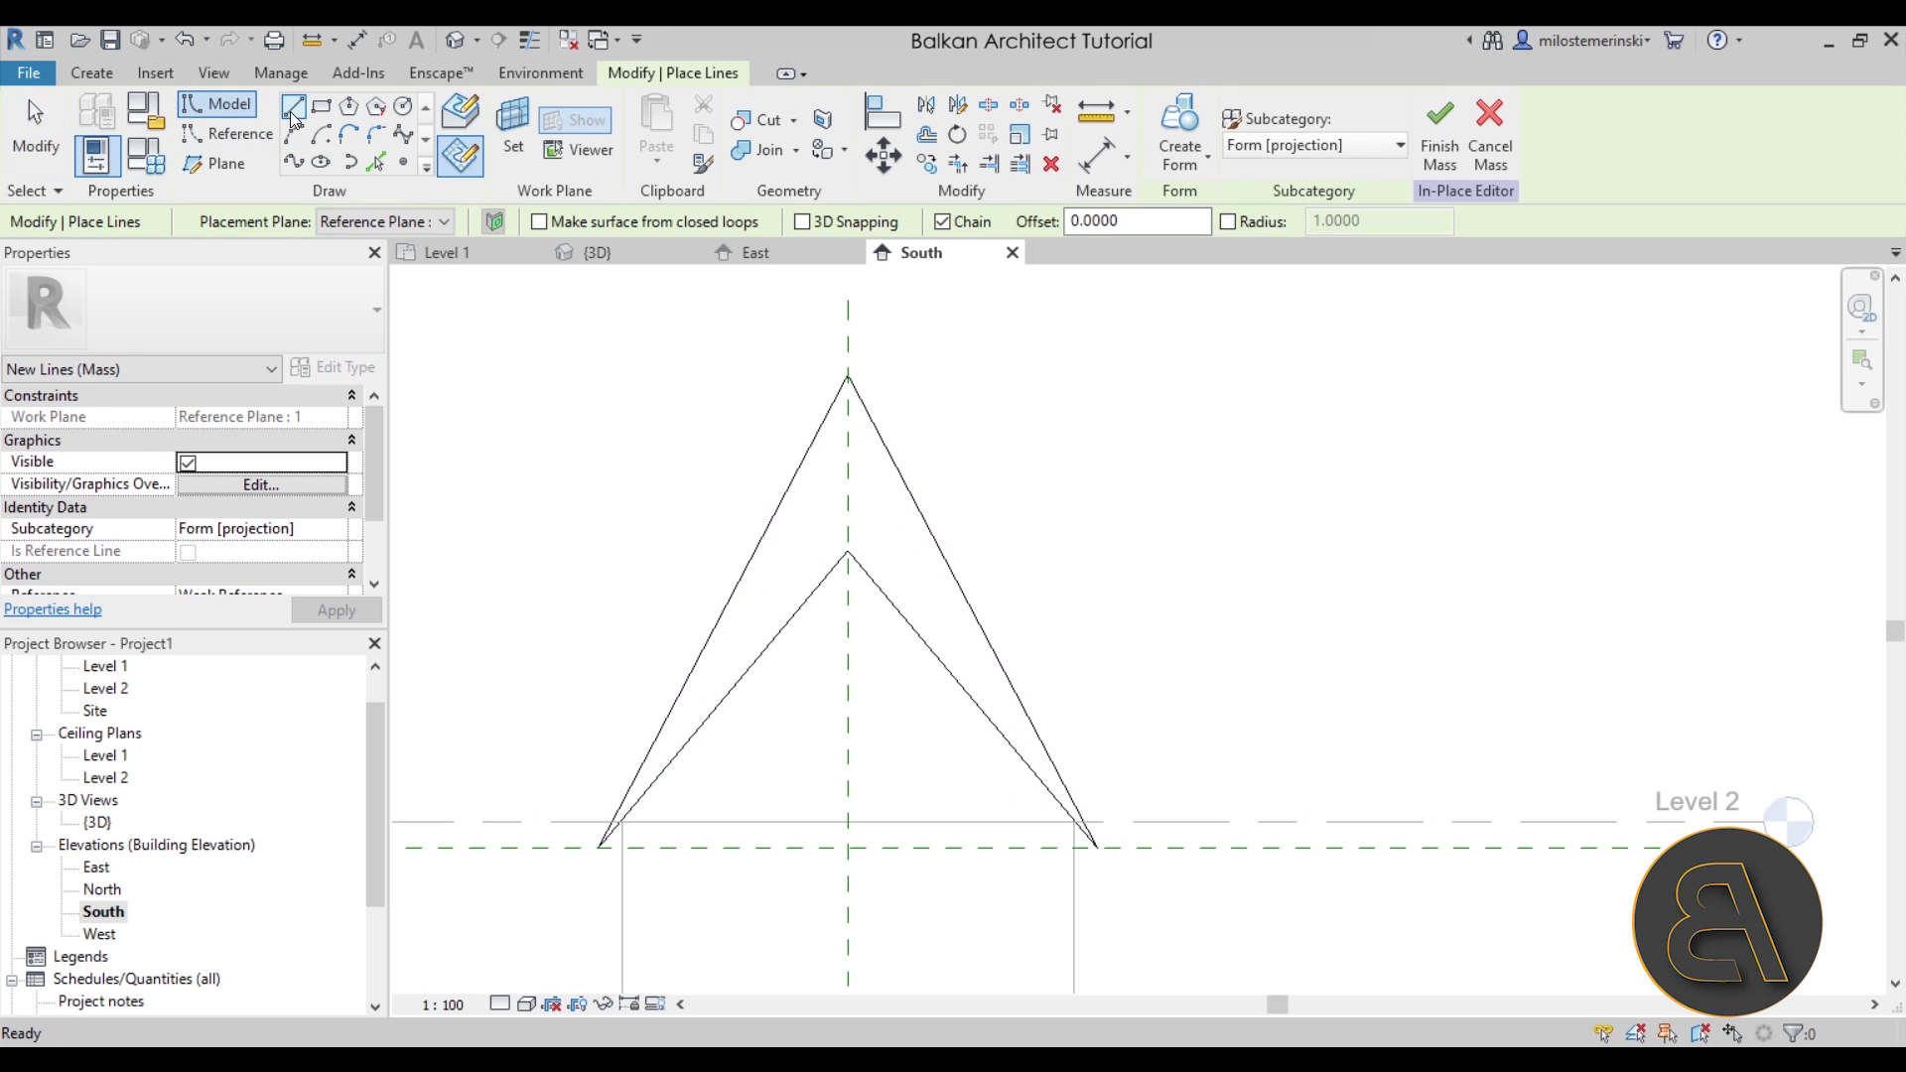
{"action": "left_click", "coordinate": [443, 222]}
{"action": "left_click", "coordinate": [367, 303]}
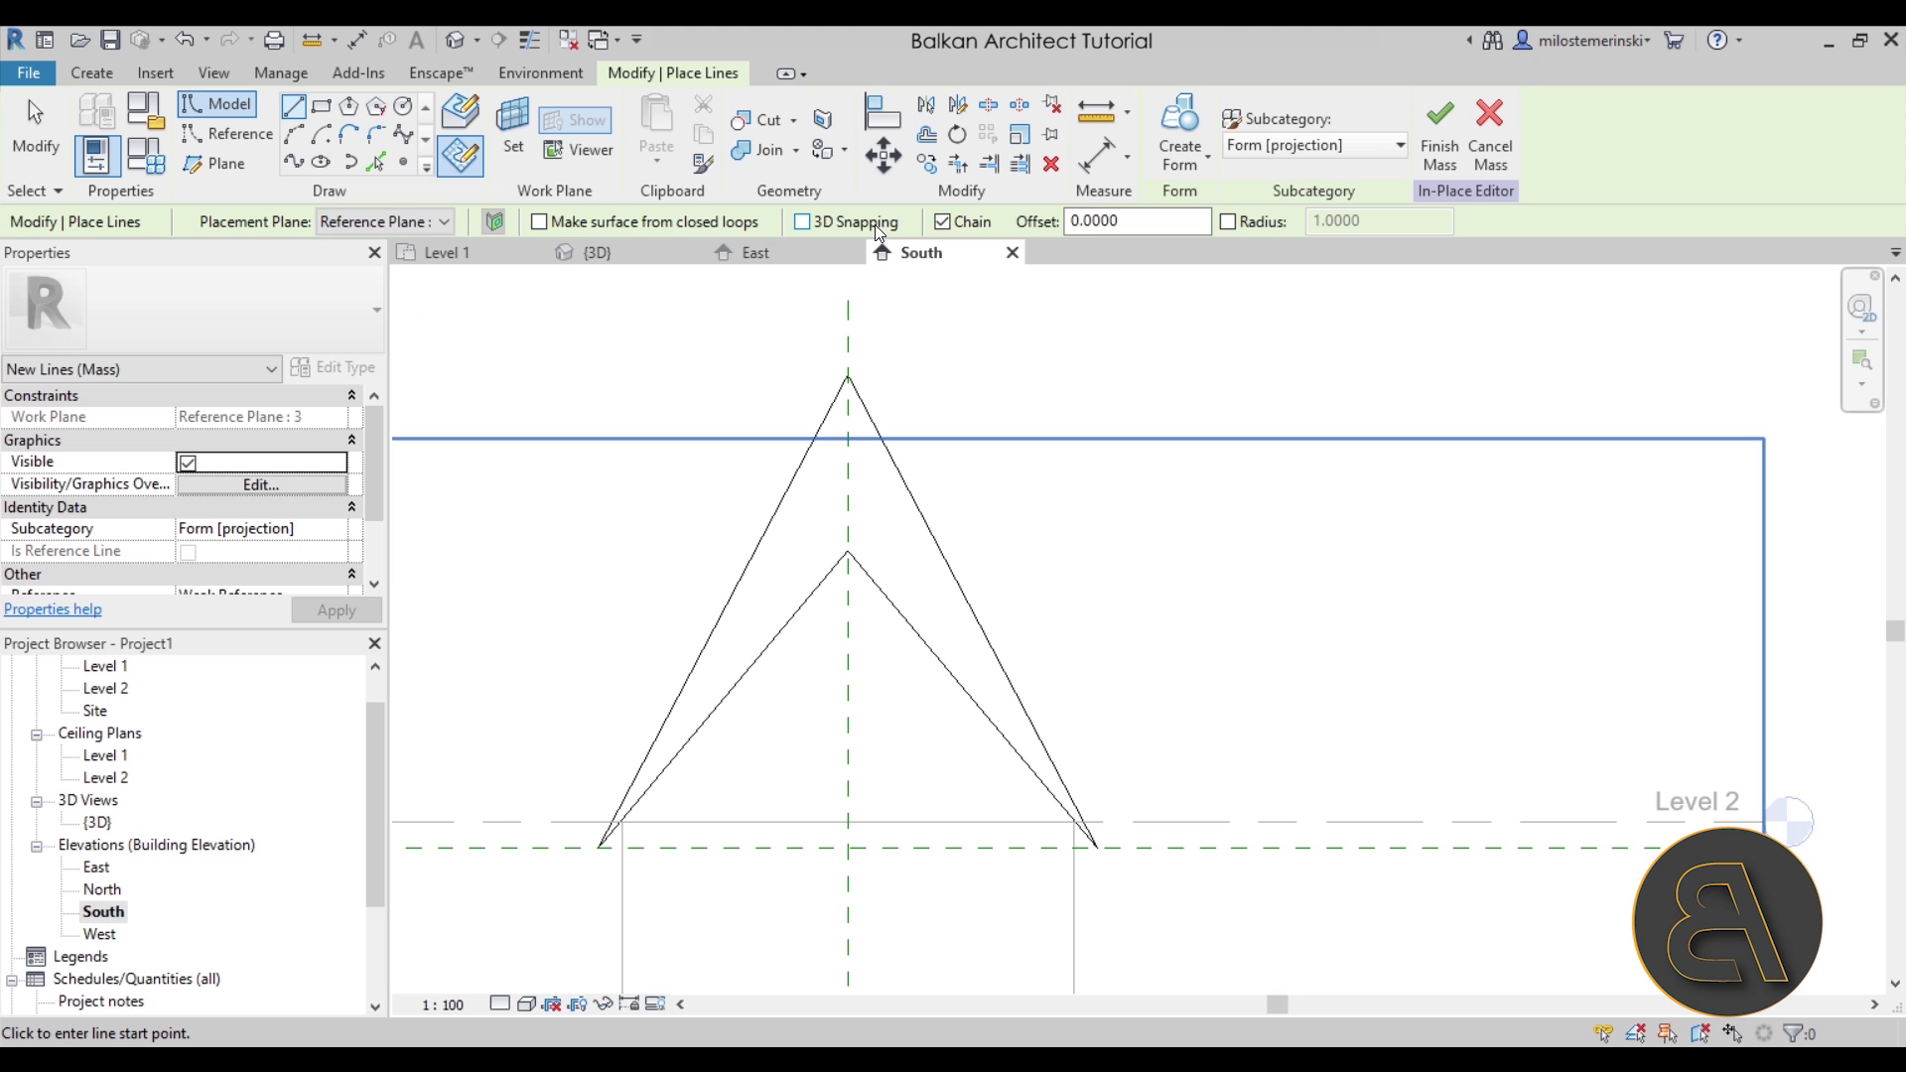
{"action": "scroll", "coordinate": [590, 851], "scroll_direction": "up", "scroll_amount": 5}
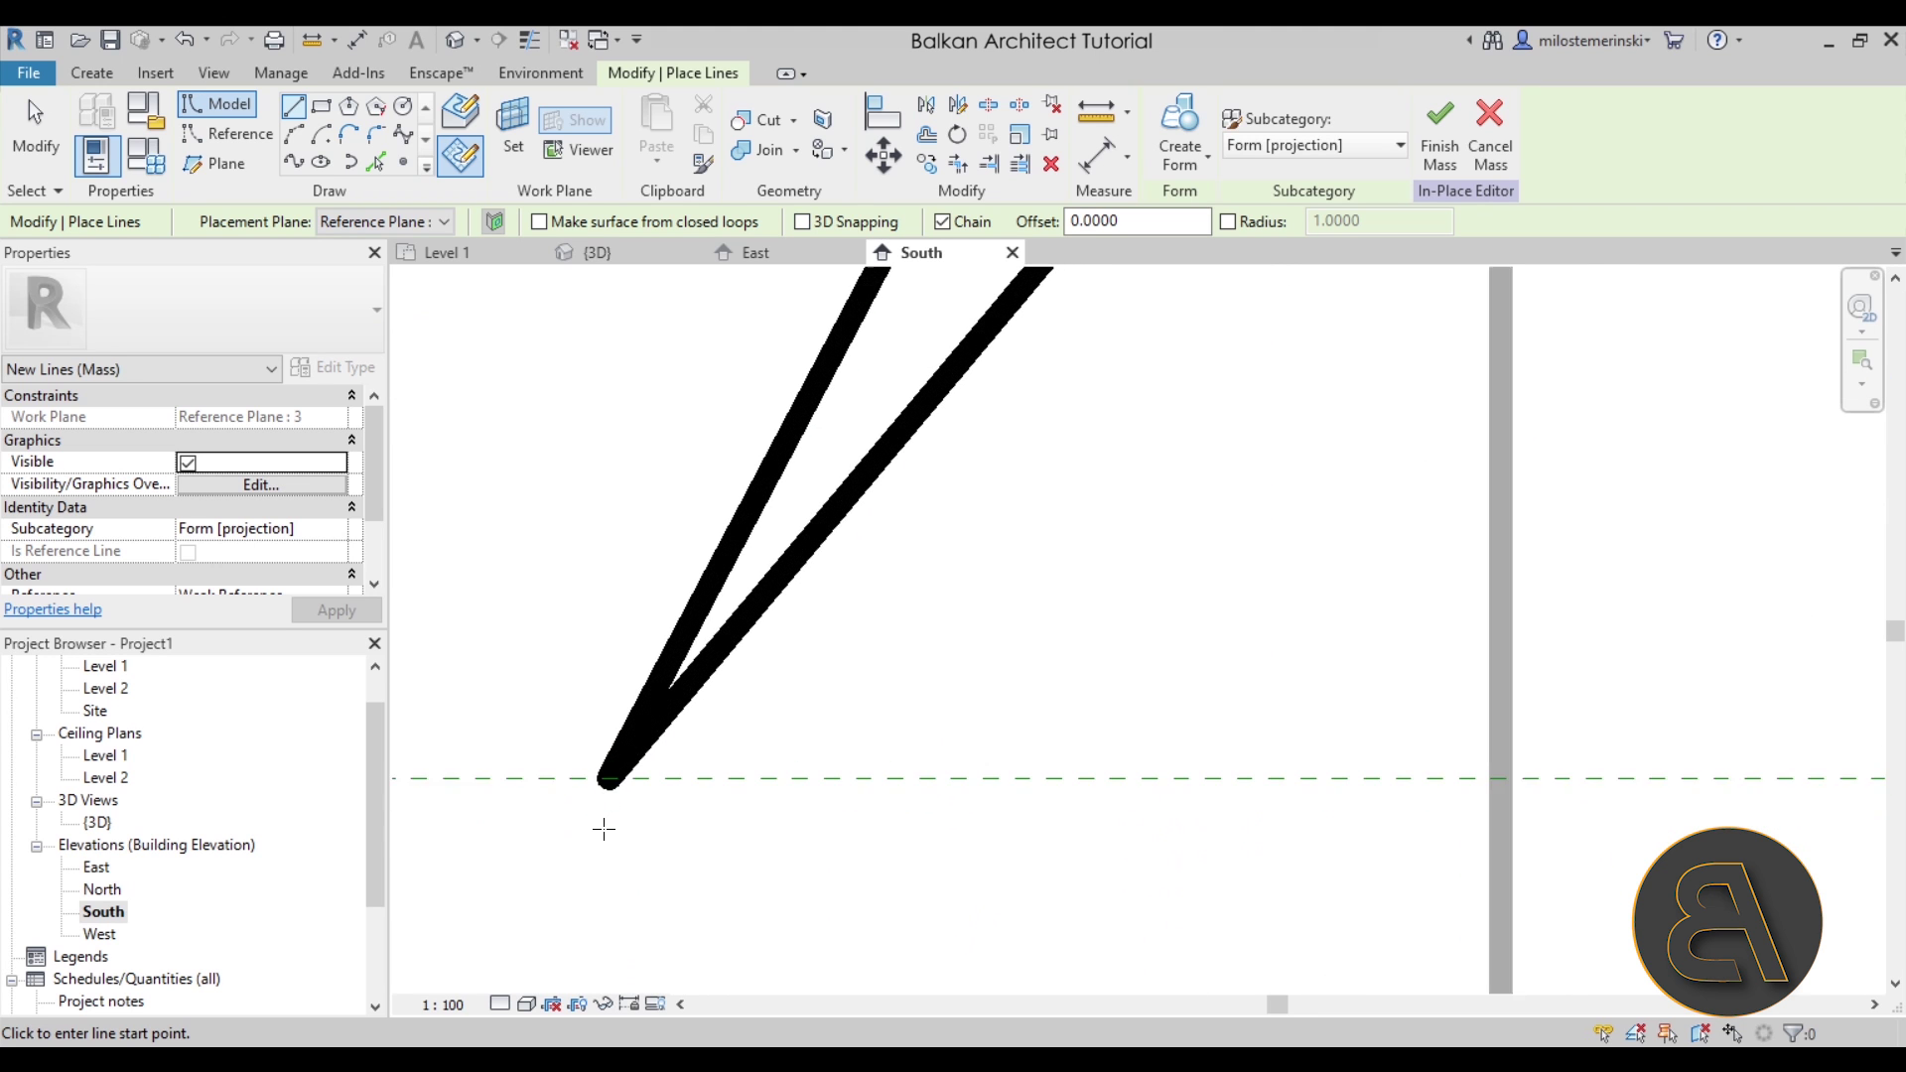
{"action": "scroll", "coordinate": [607, 766], "scroll_direction": "up", "scroll_amount": 2}
{"action": "left_click", "coordinate": [611, 762]}
{"action": "scroll", "coordinate": [611, 761], "scroll_direction": "down", "scroll_amount": 3}
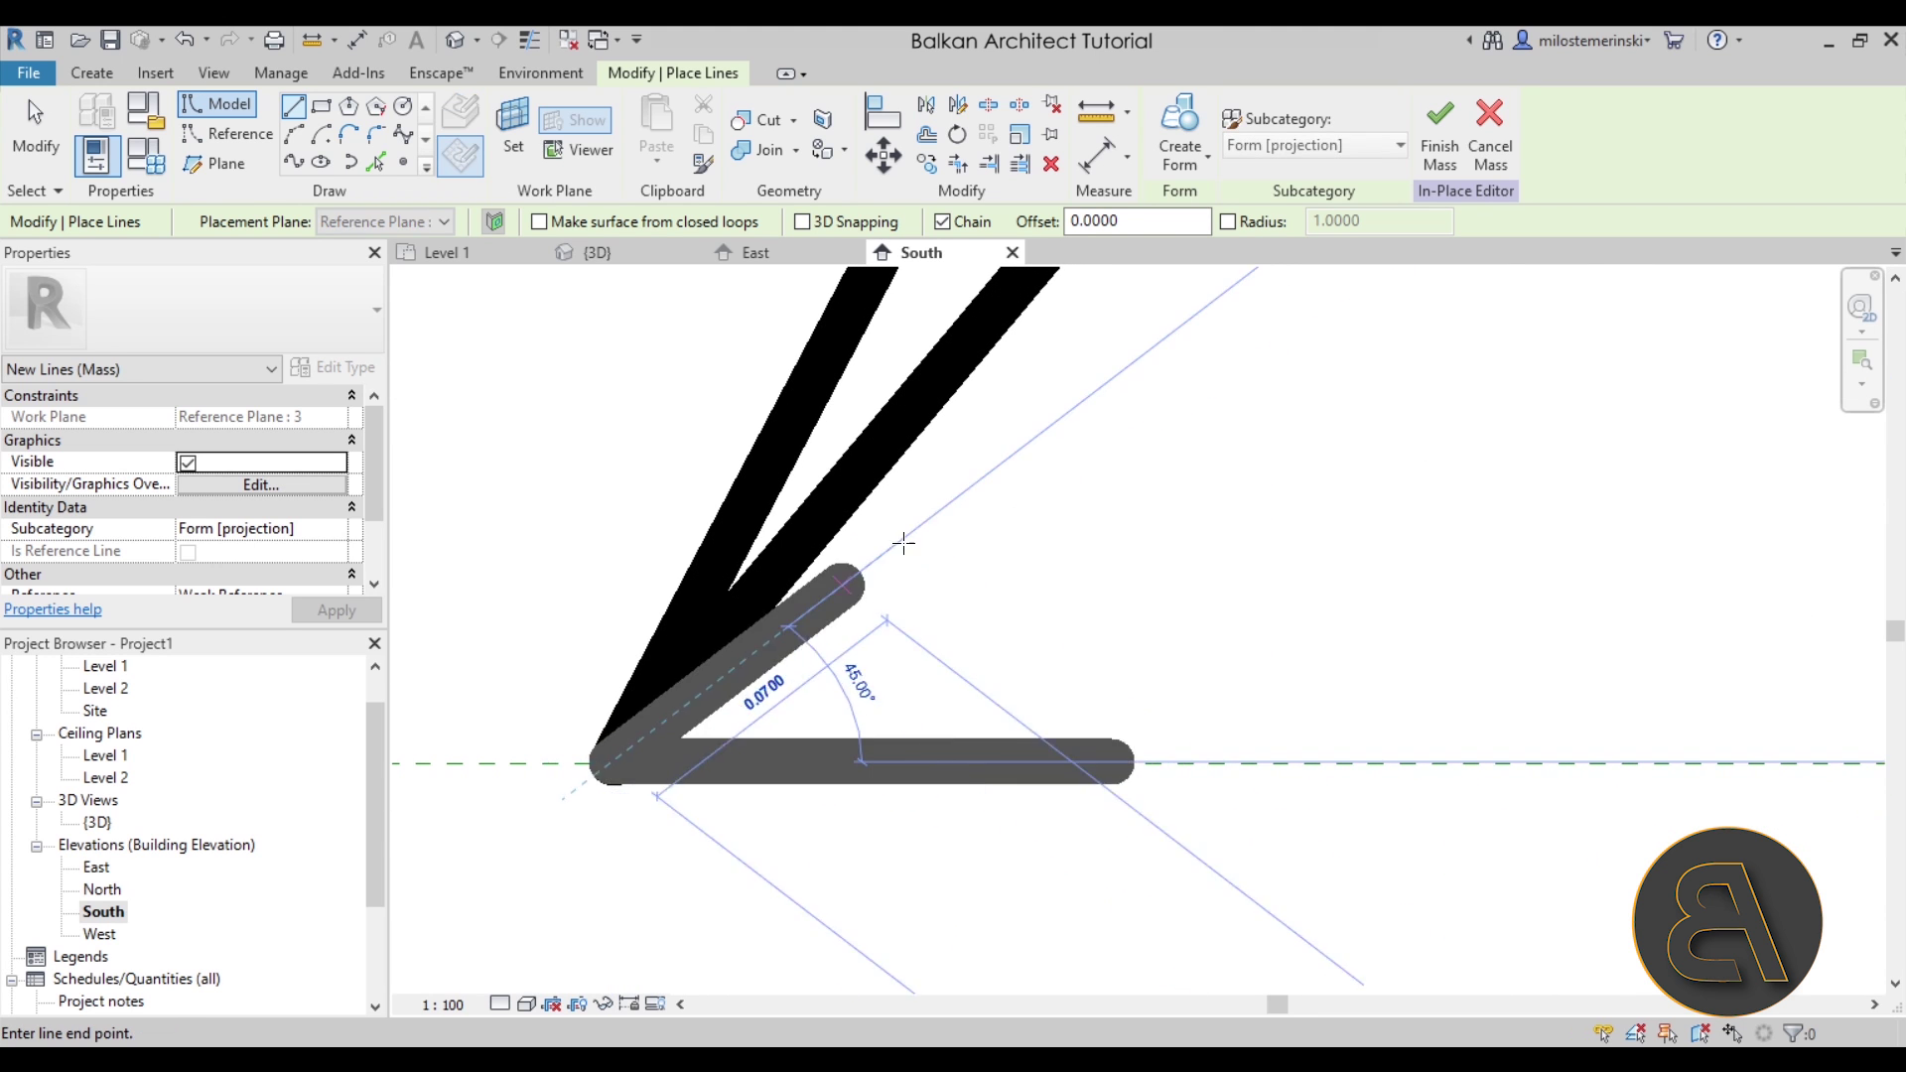
{"action": "scroll", "coordinate": [902, 540], "scroll_direction": "down", "scroll_amount": 3}
{"action": "middle_click_drag", "start_coordinate": [753, 651], "coordinate": [779, 616]}
{"action": "scroll", "coordinate": [780, 559], "scroll_direction": "up", "scroll_amount": 5}
{"action": "scroll", "coordinate": [779, 559], "scroll_direction": "down", "scroll_amount": 5}
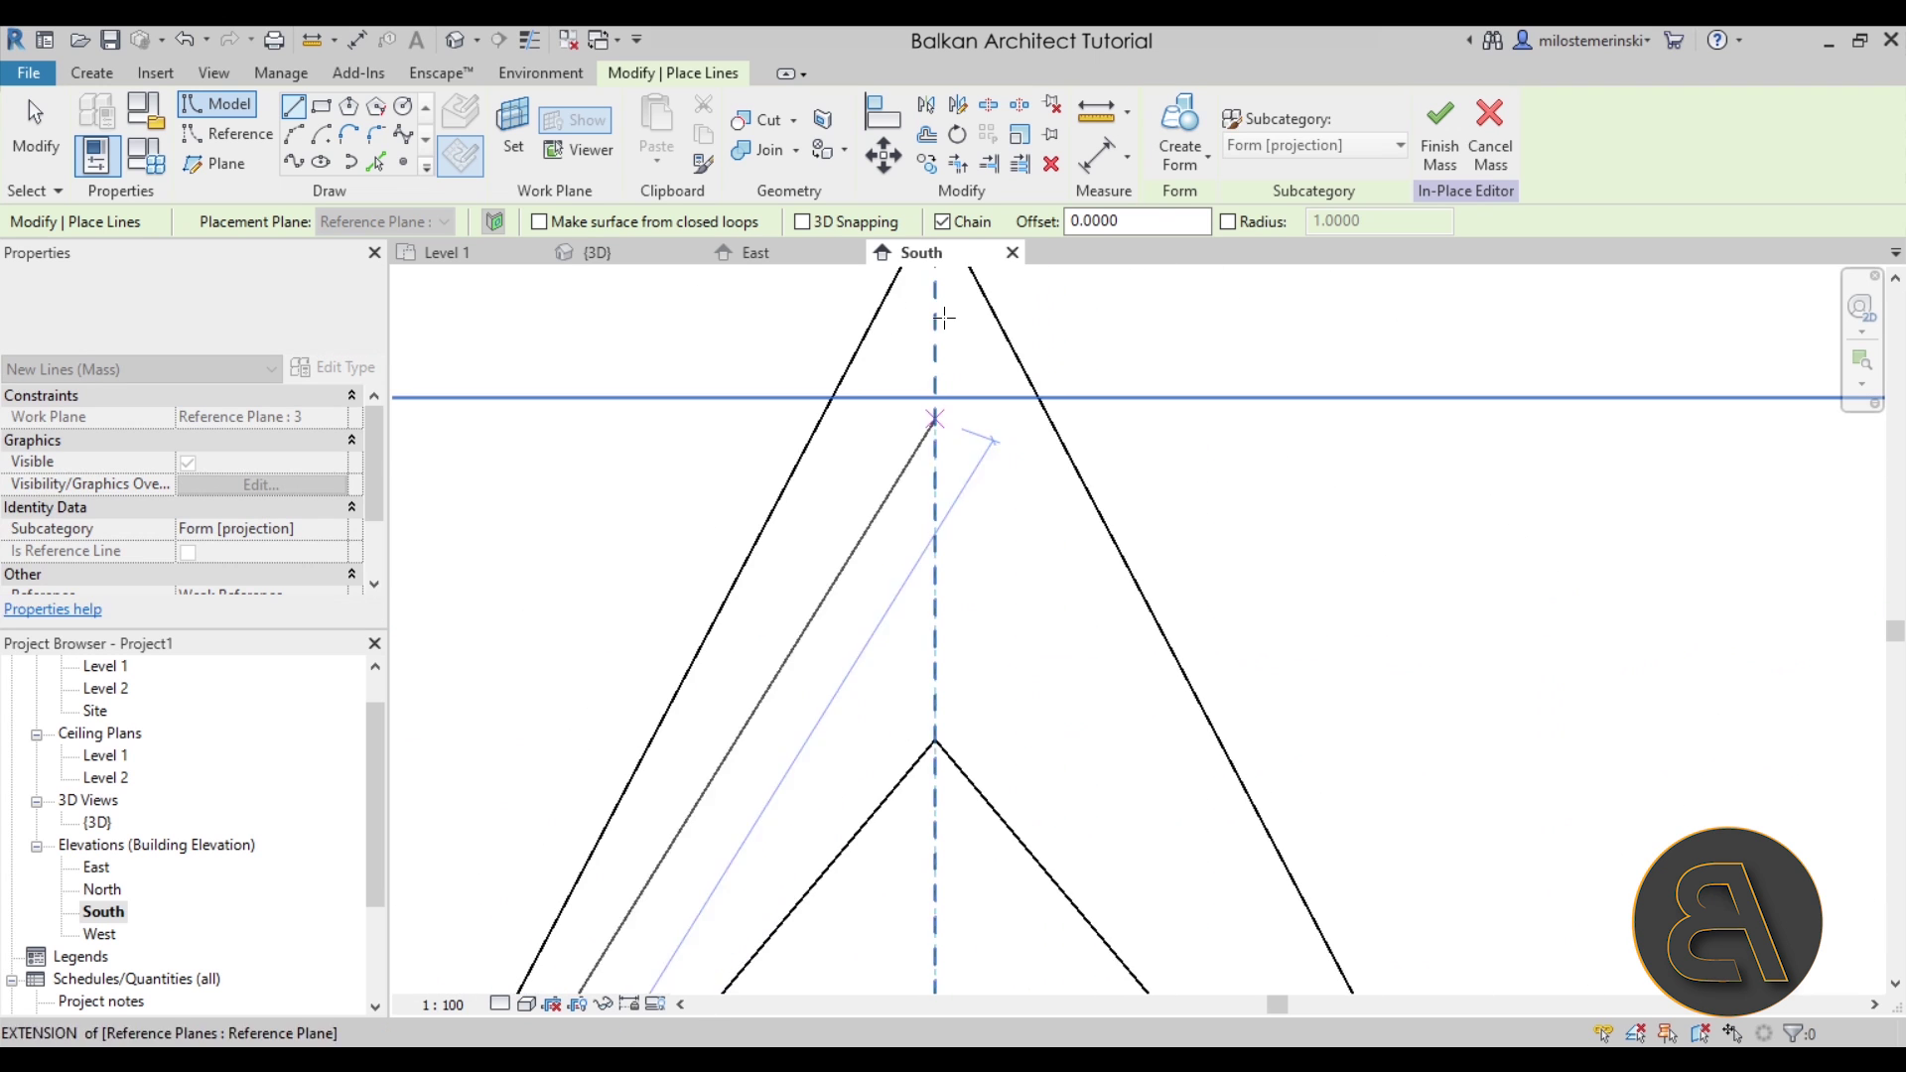
{"action": "scroll", "coordinate": [834, 638], "scroll_direction": "up", "scroll_amount": 5}
{"action": "left_click", "coordinate": [829, 640]}
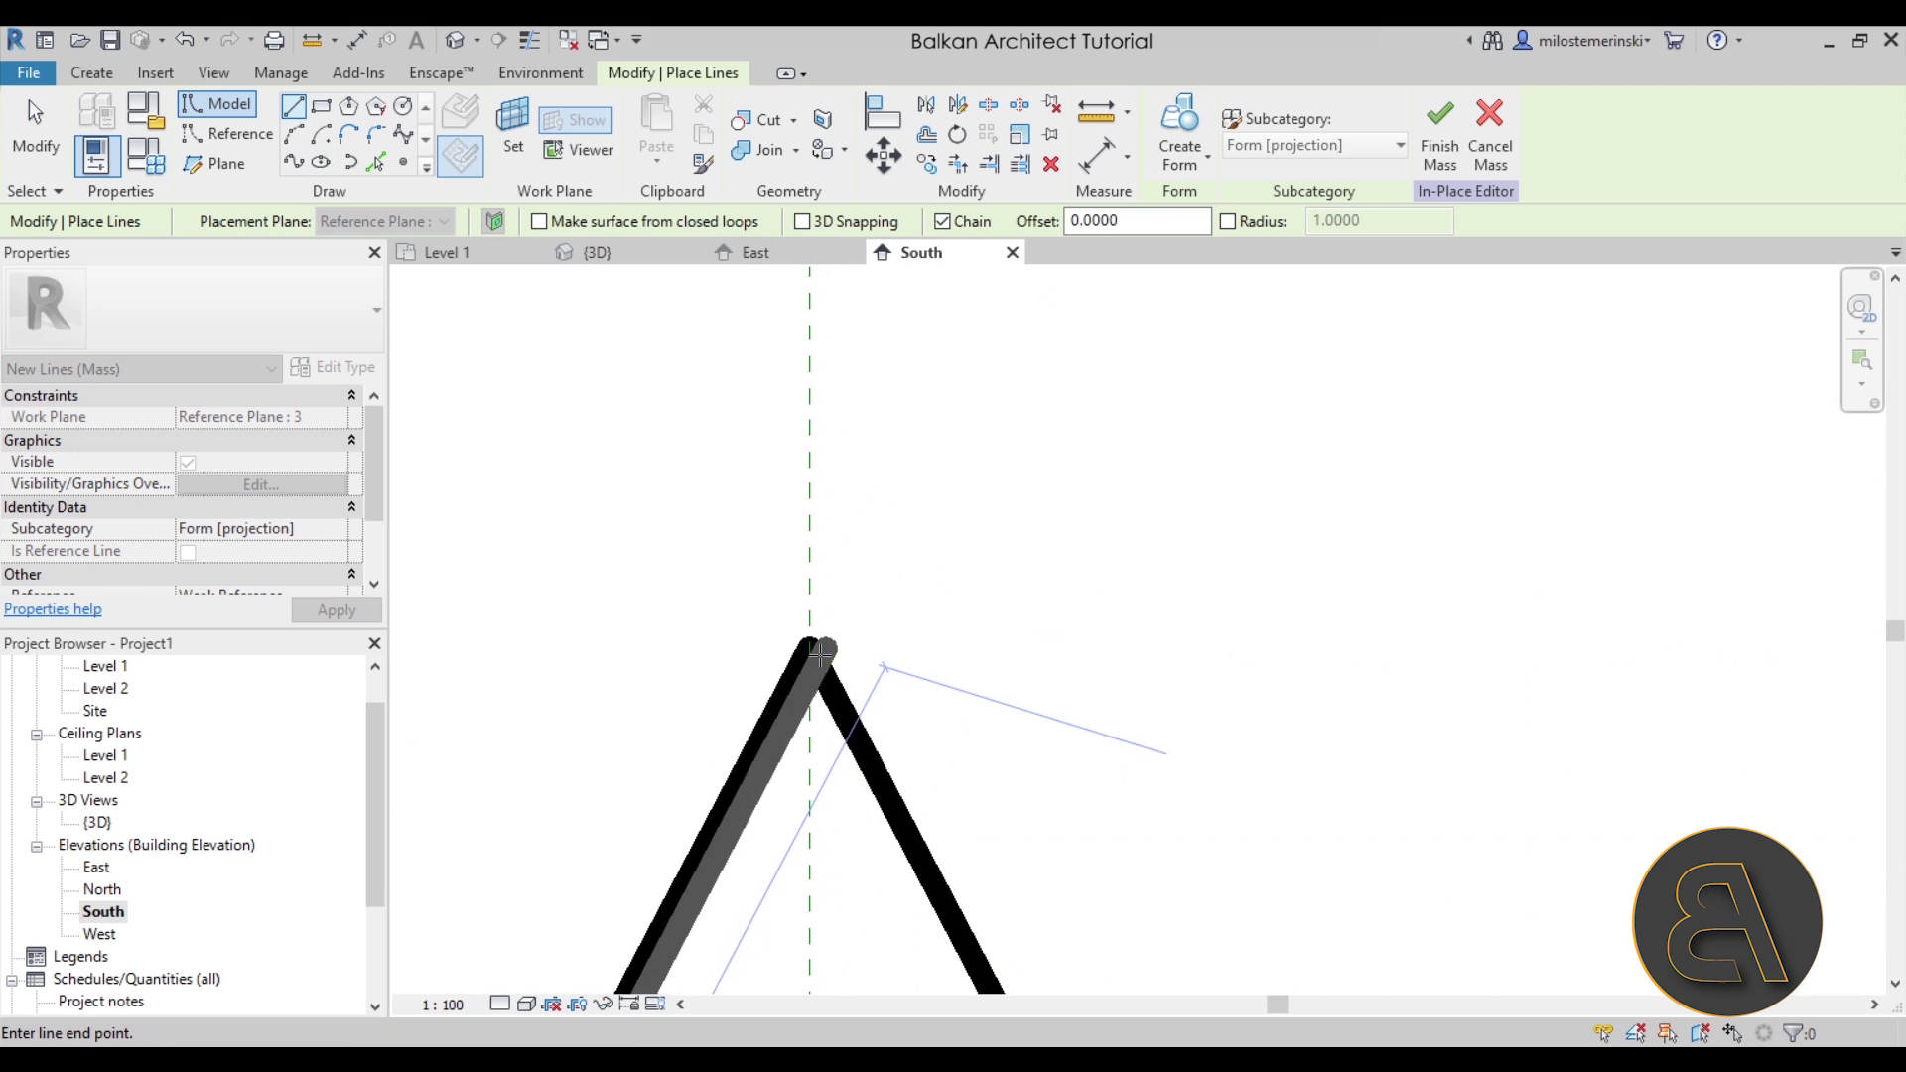
{"action": "scroll", "coordinate": [808, 639], "scroll_direction": "up", "scroll_amount": 2}
{"action": "scroll", "coordinate": [818, 462], "scroll_direction": "down", "scroll_amount": 3}
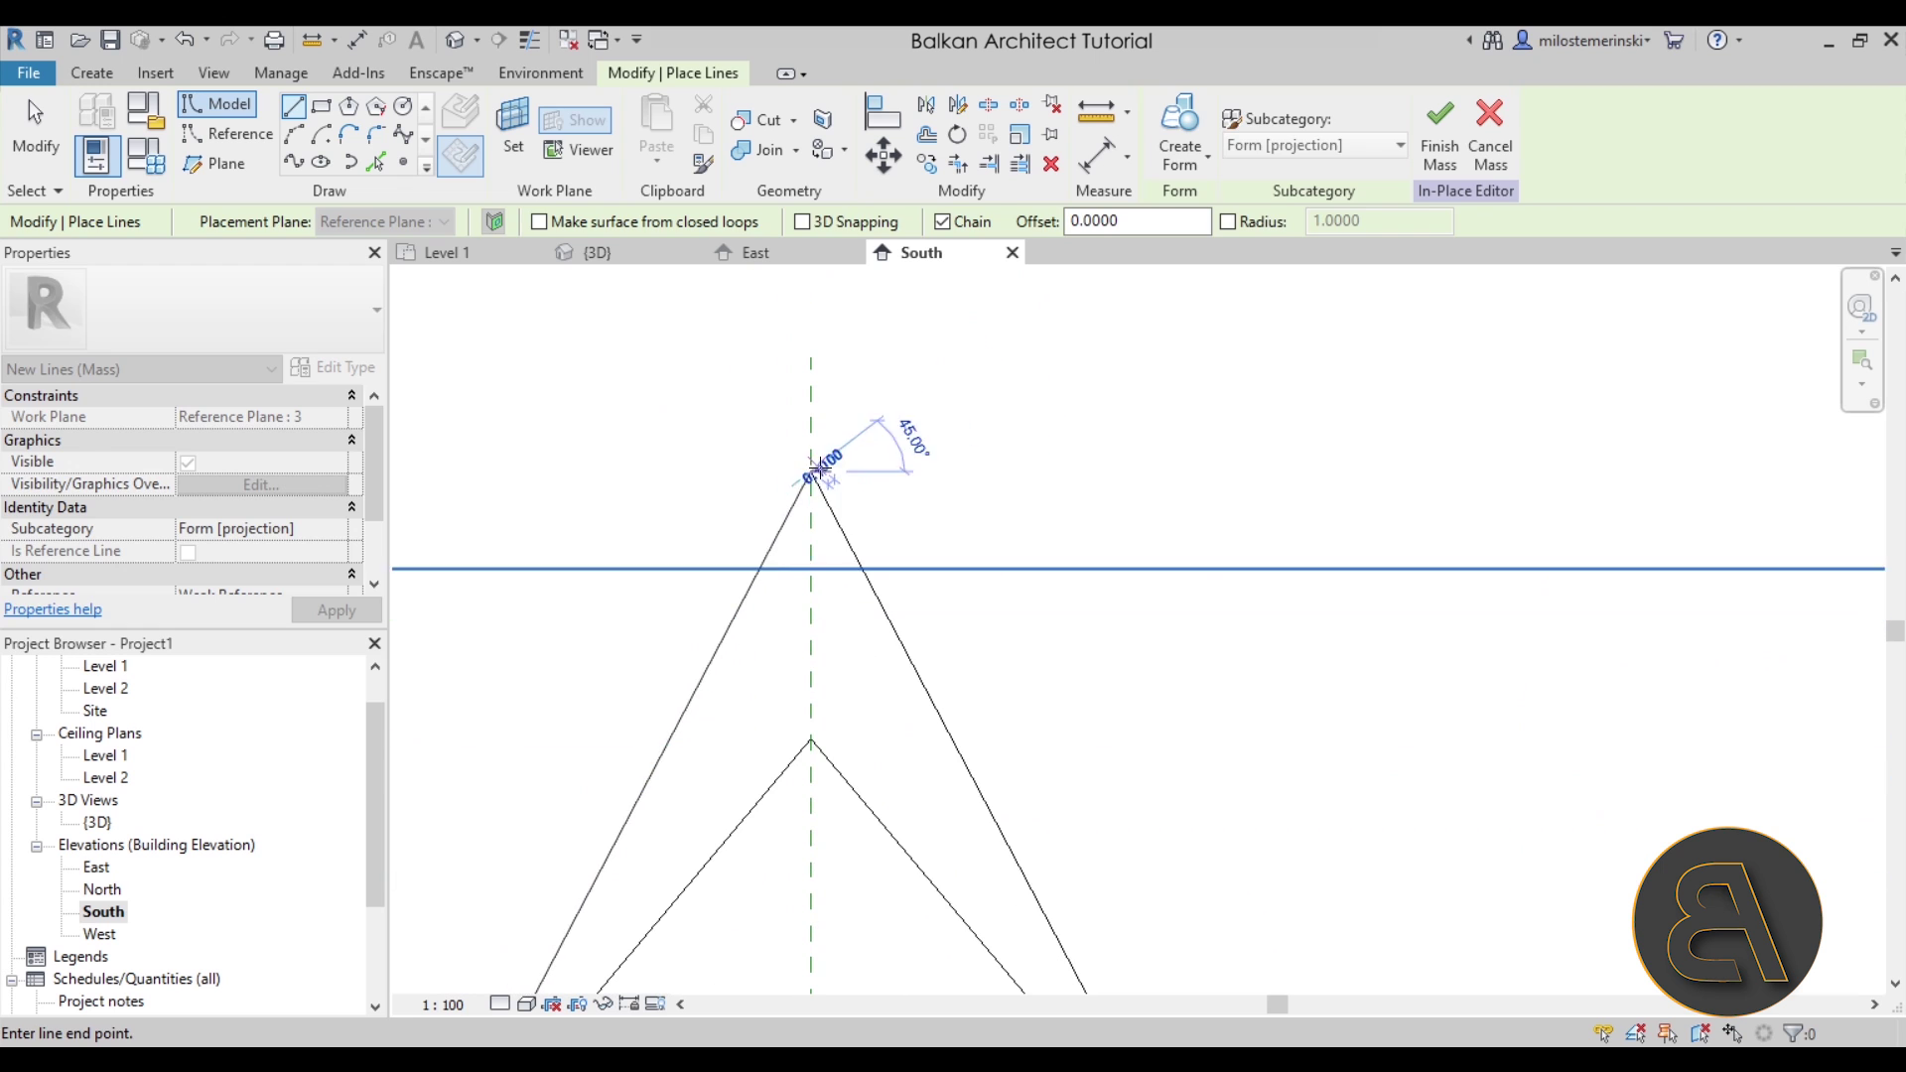
{"action": "key", "text": "Escape"}
{"action": "key", "text": "Escape"}
Mirror the left sloped line hosted on Reference Plane : 3, not the overlapping one on Reference Plane : 1, about the vertical reference plane
{"action": "left_click", "coordinate": [775, 536]}
{"action": "key", "text": "Escape"}
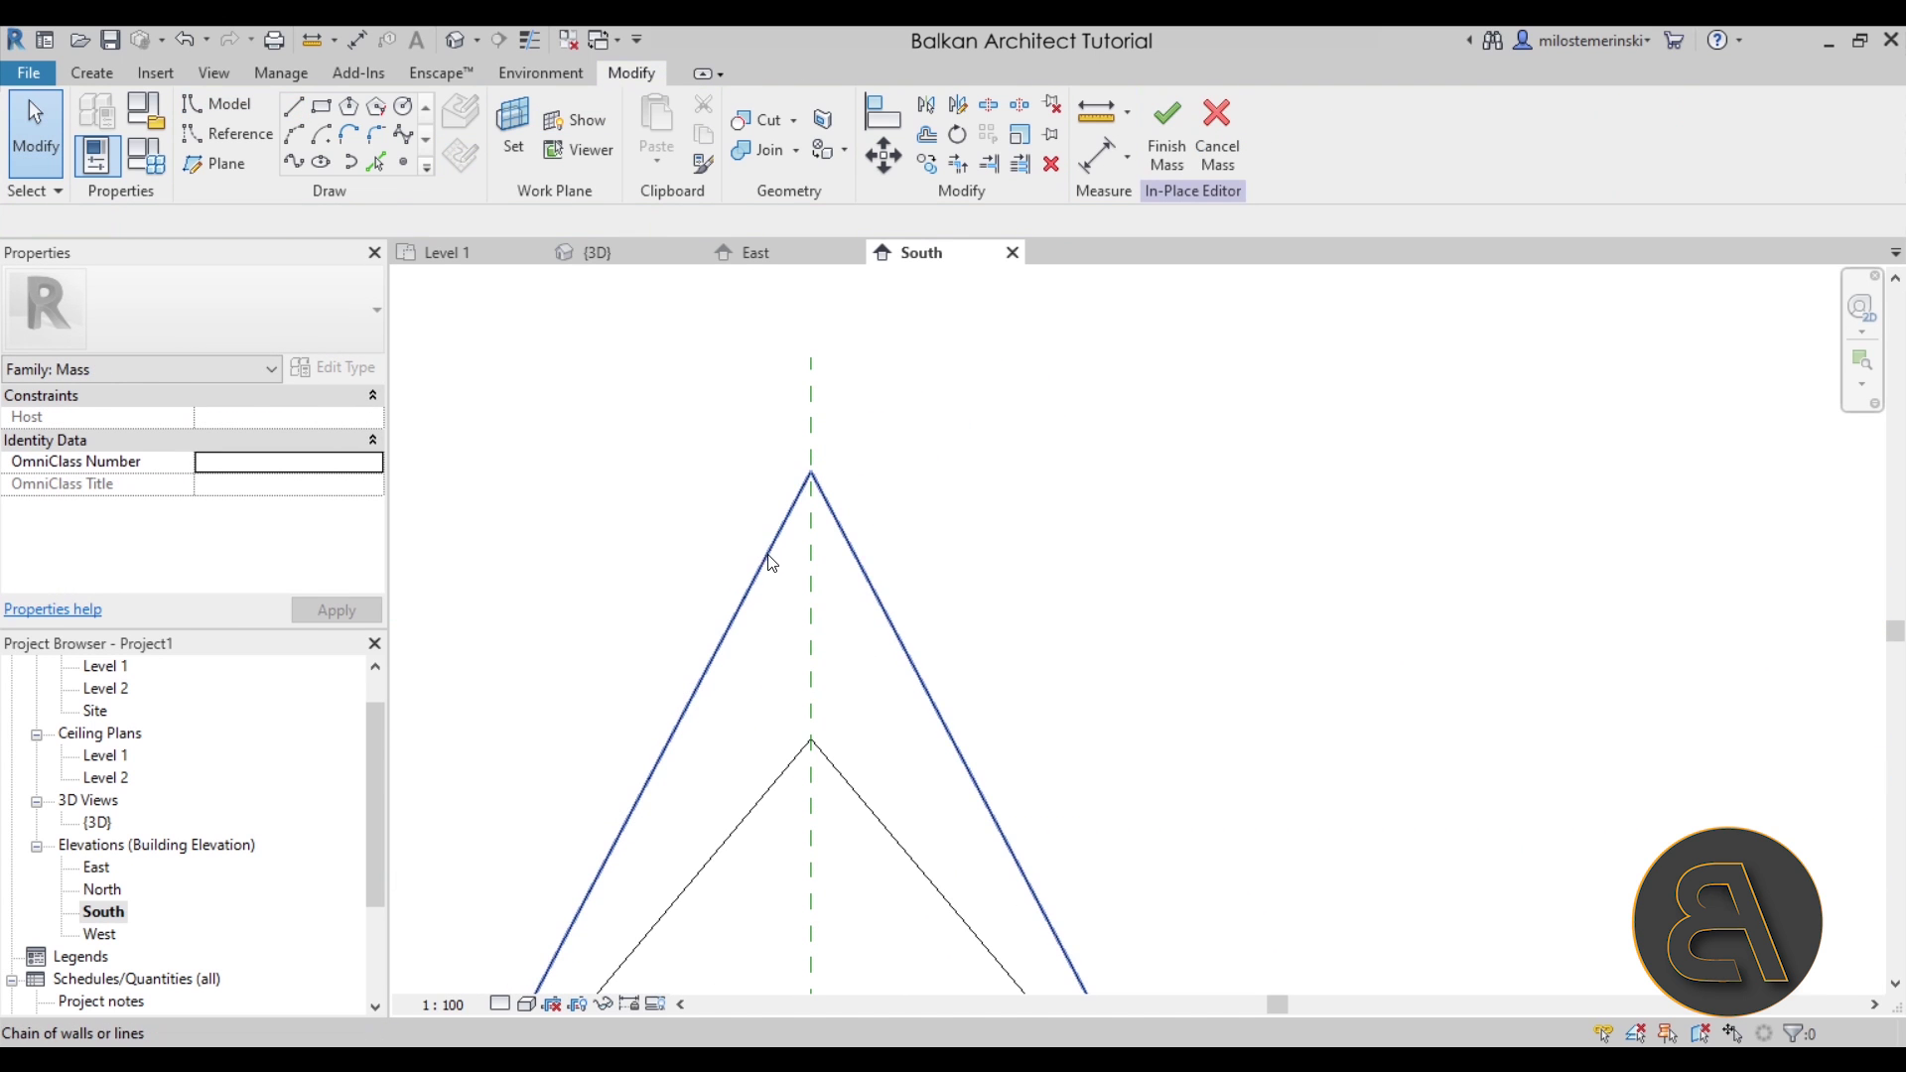
{"action": "scroll", "coordinate": [627, 344], "scroll_direction": "down", "scroll_amount": 3}
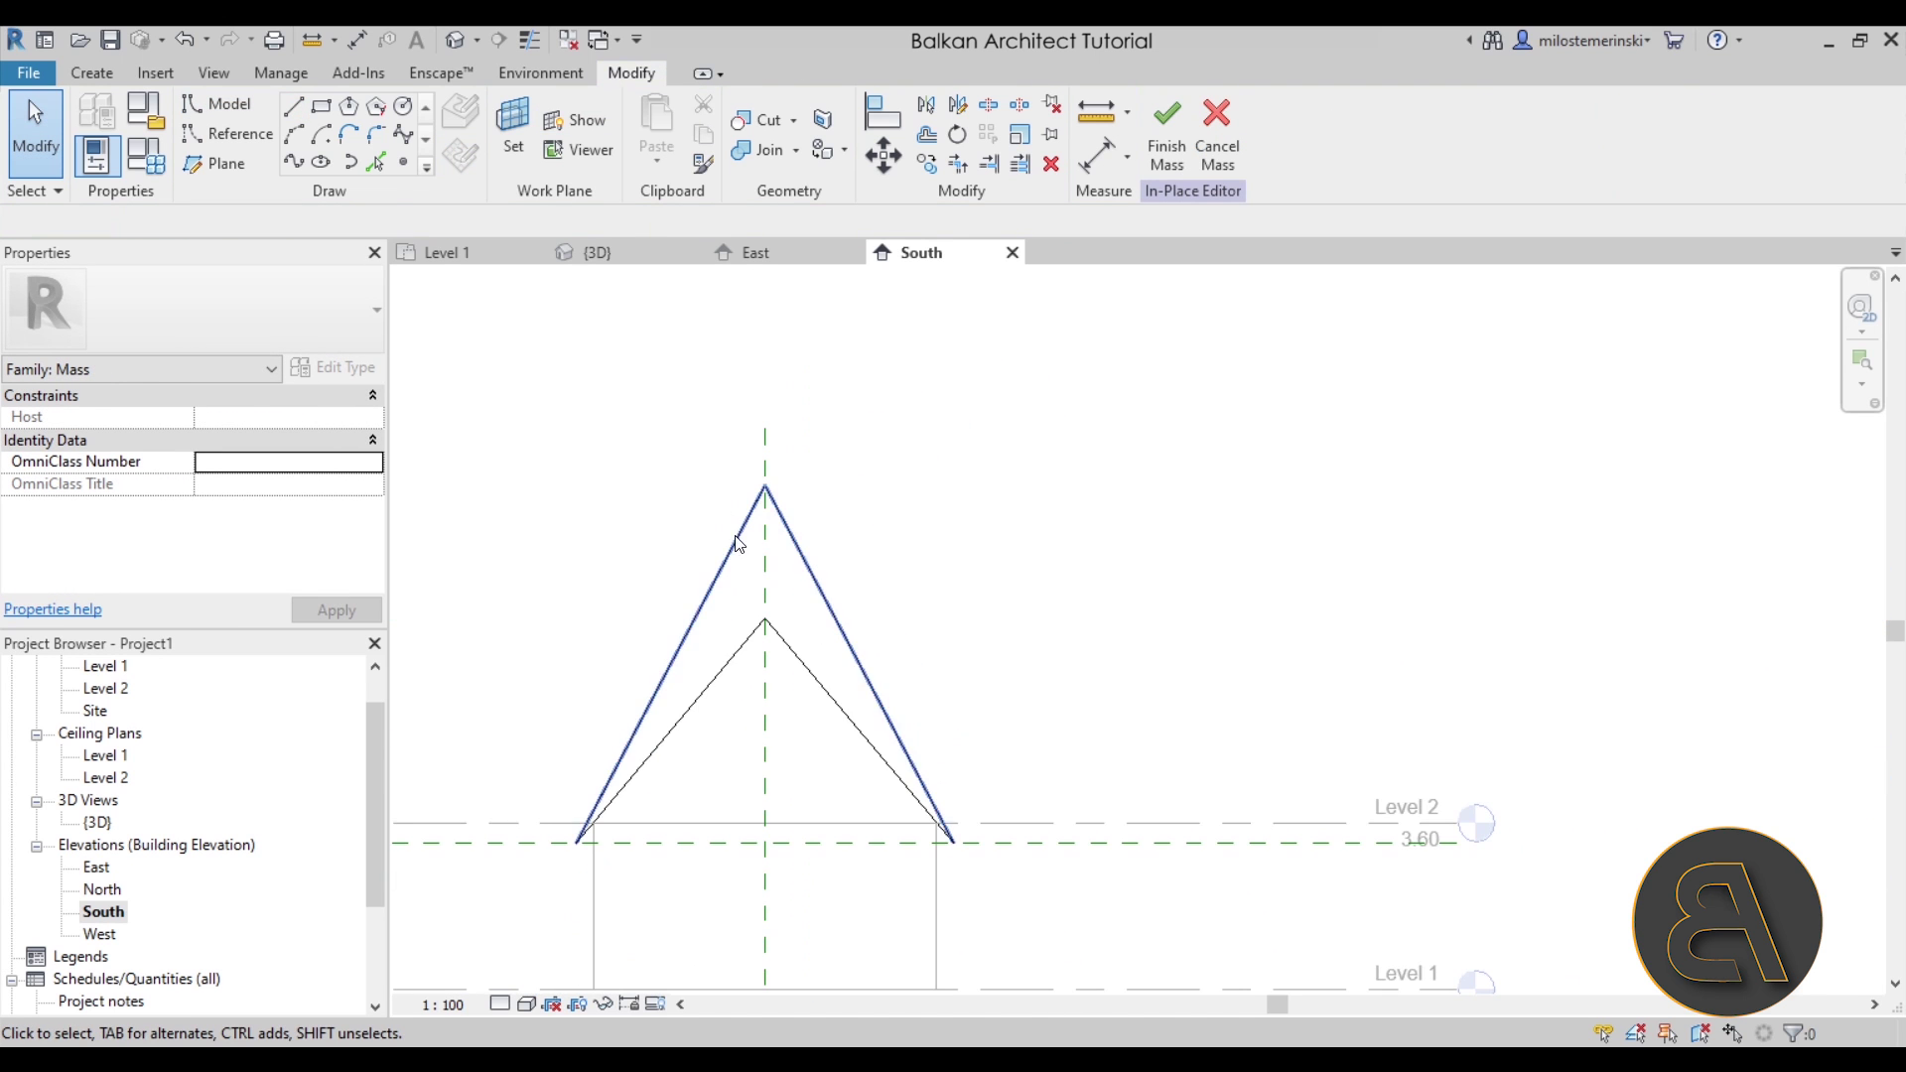
{"action": "left_click", "coordinate": [726, 564]}
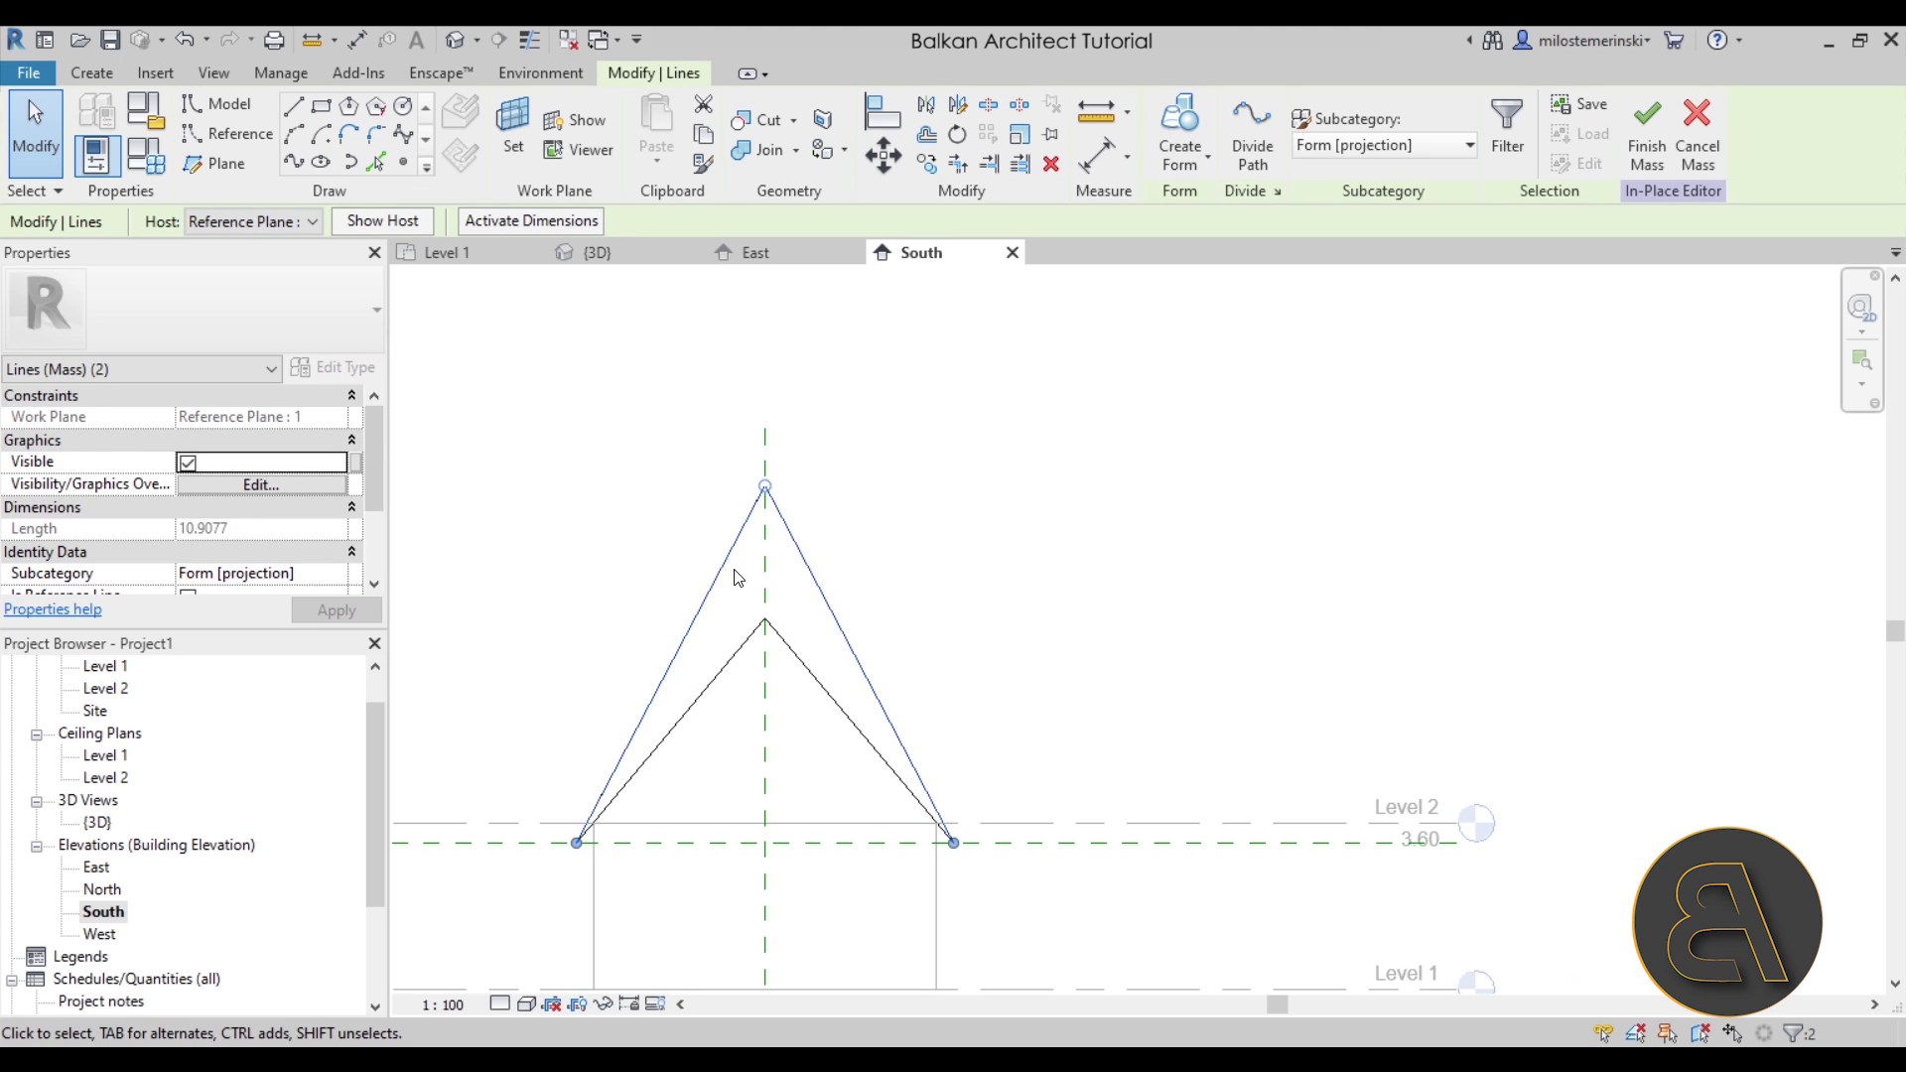
{"action": "key", "text": "Escape"}
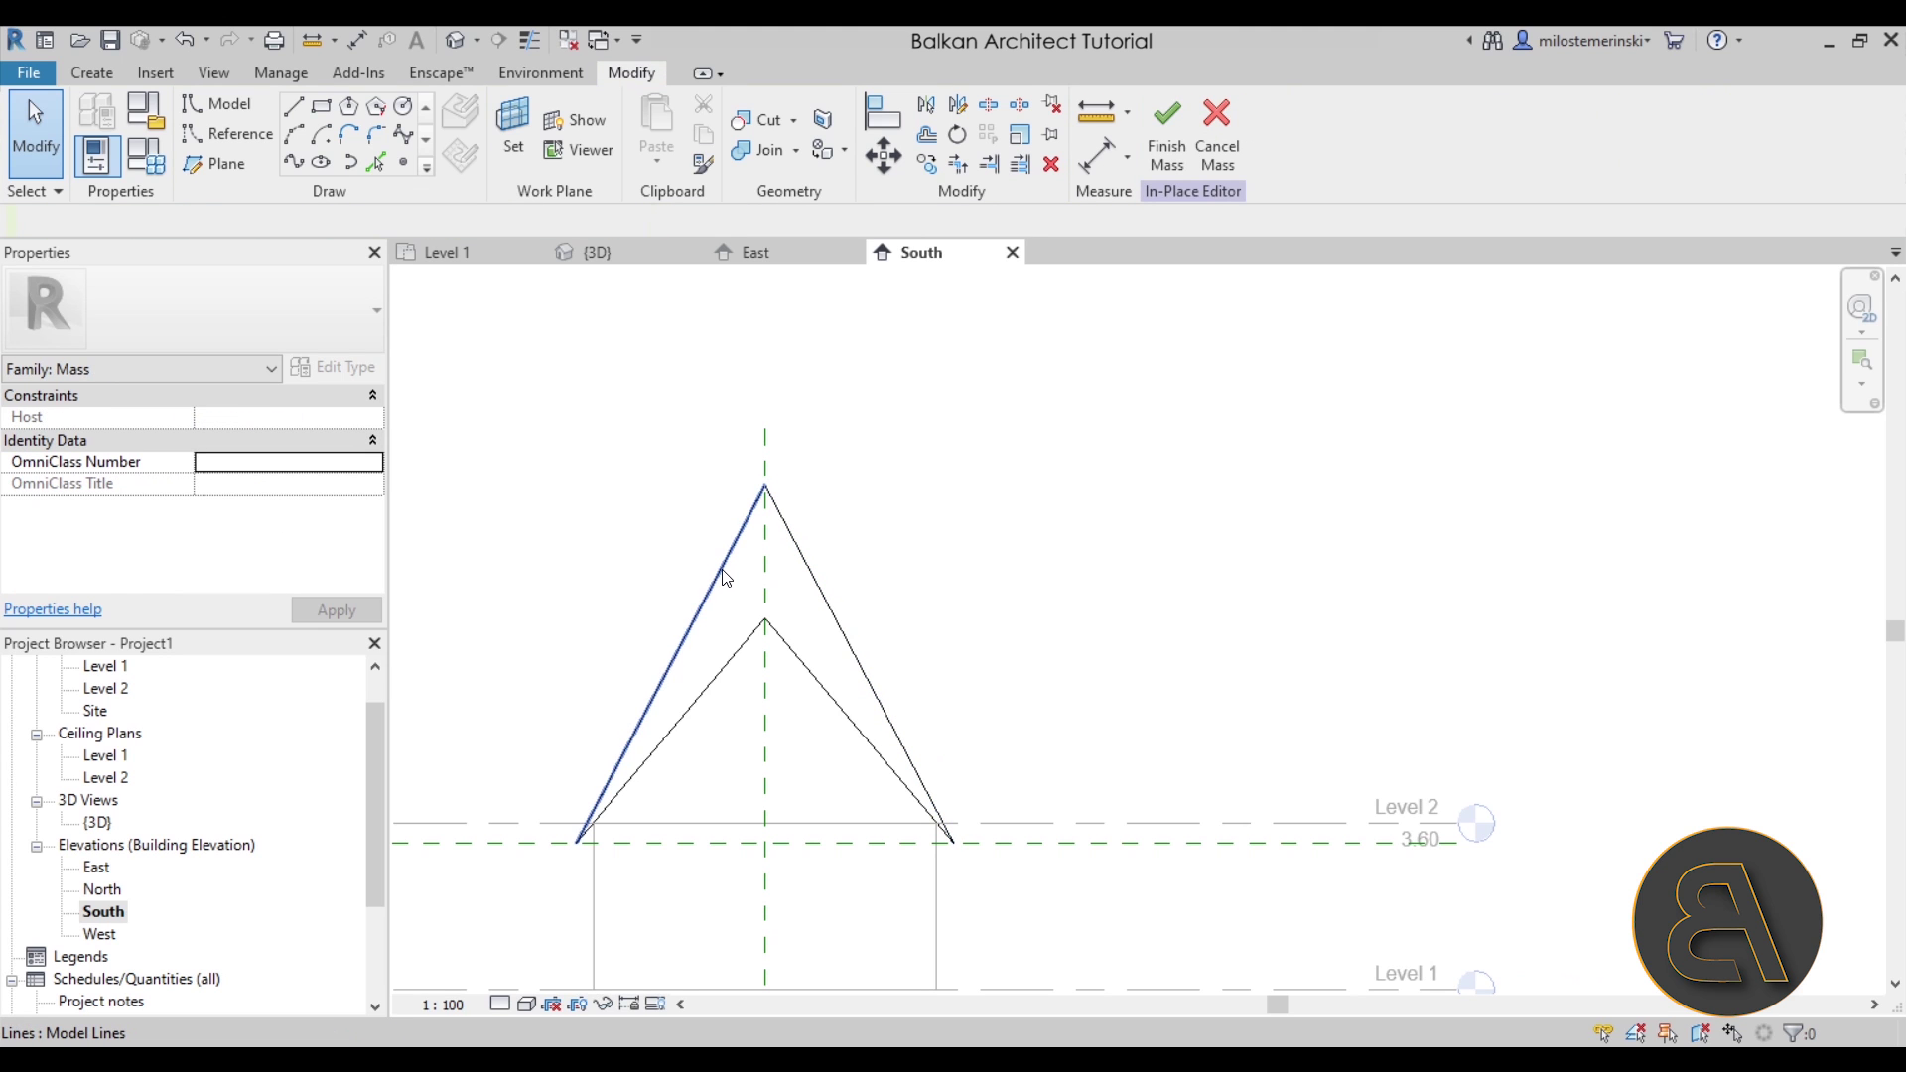
{"action": "left_click", "coordinate": [727, 579]}
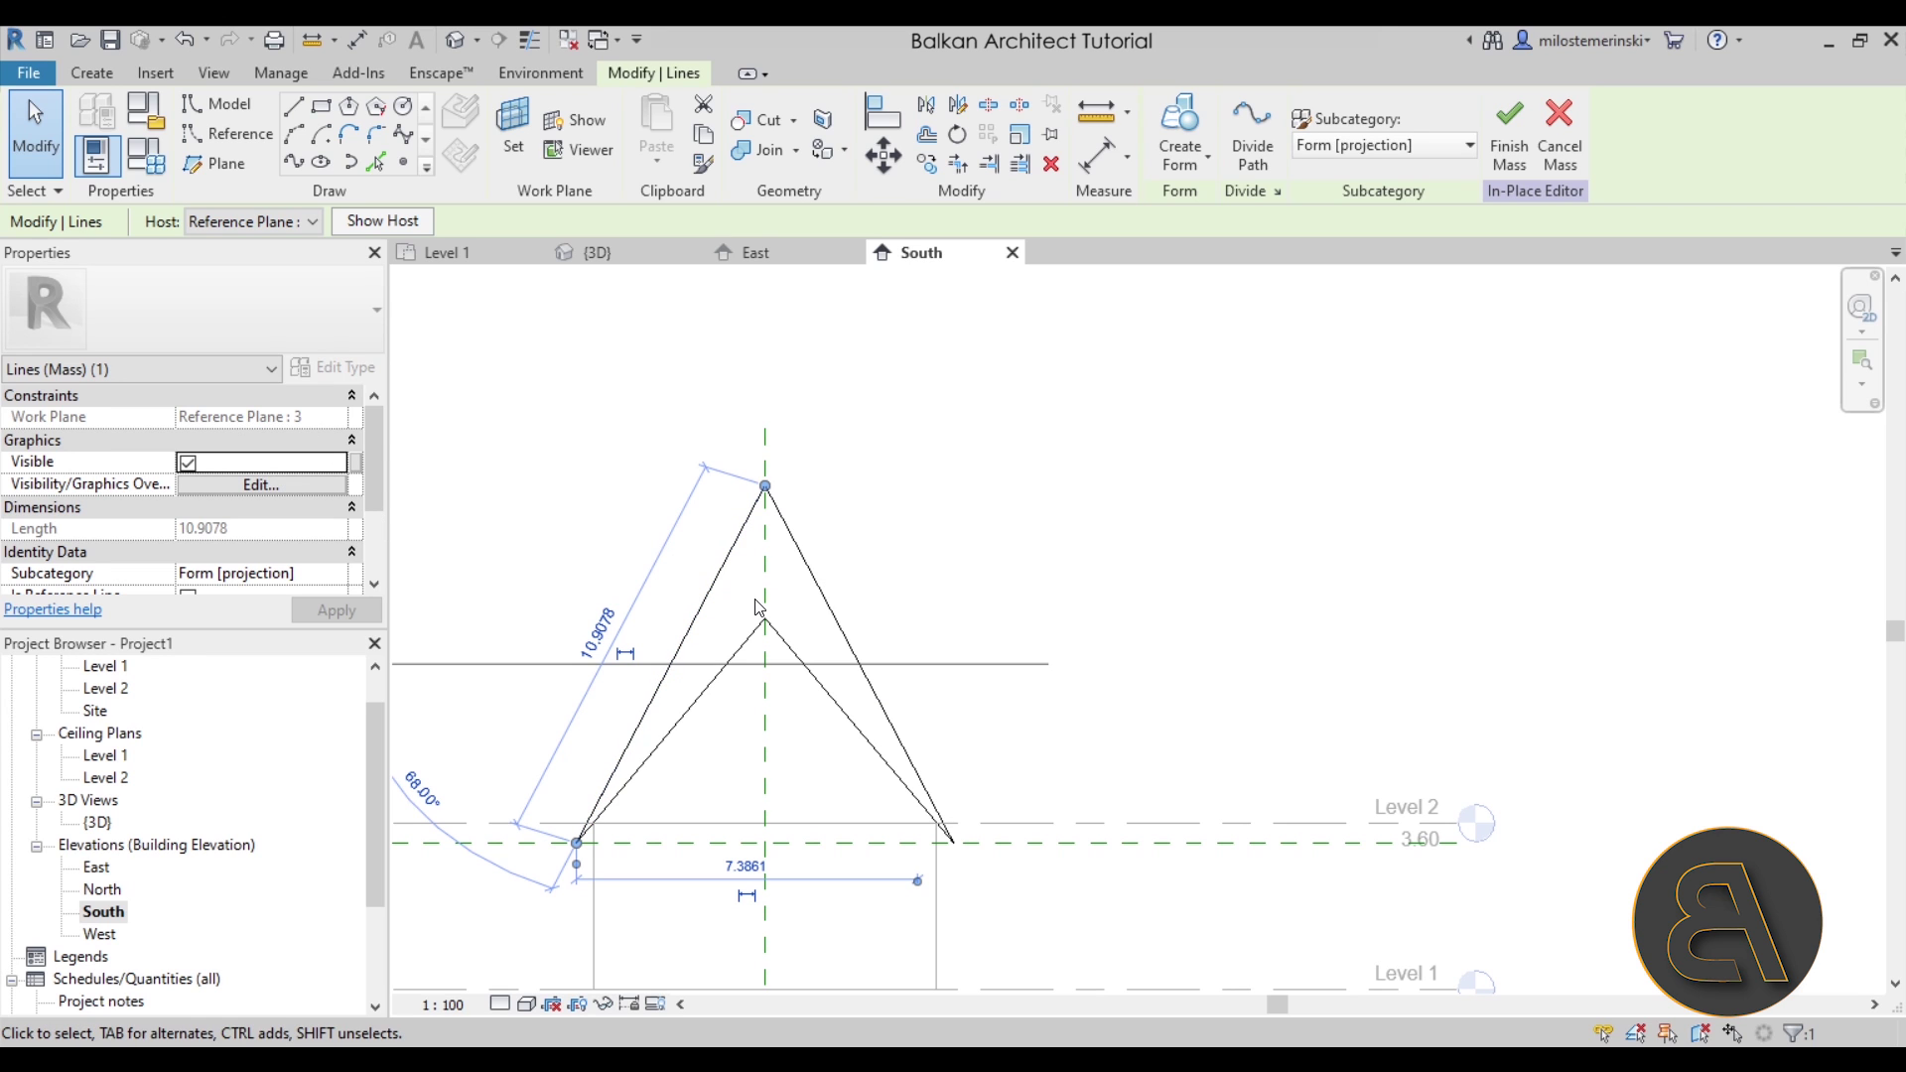
{"action": "left_click", "coordinate": [754, 603]}
{"action": "left_click", "coordinate": [722, 593]}
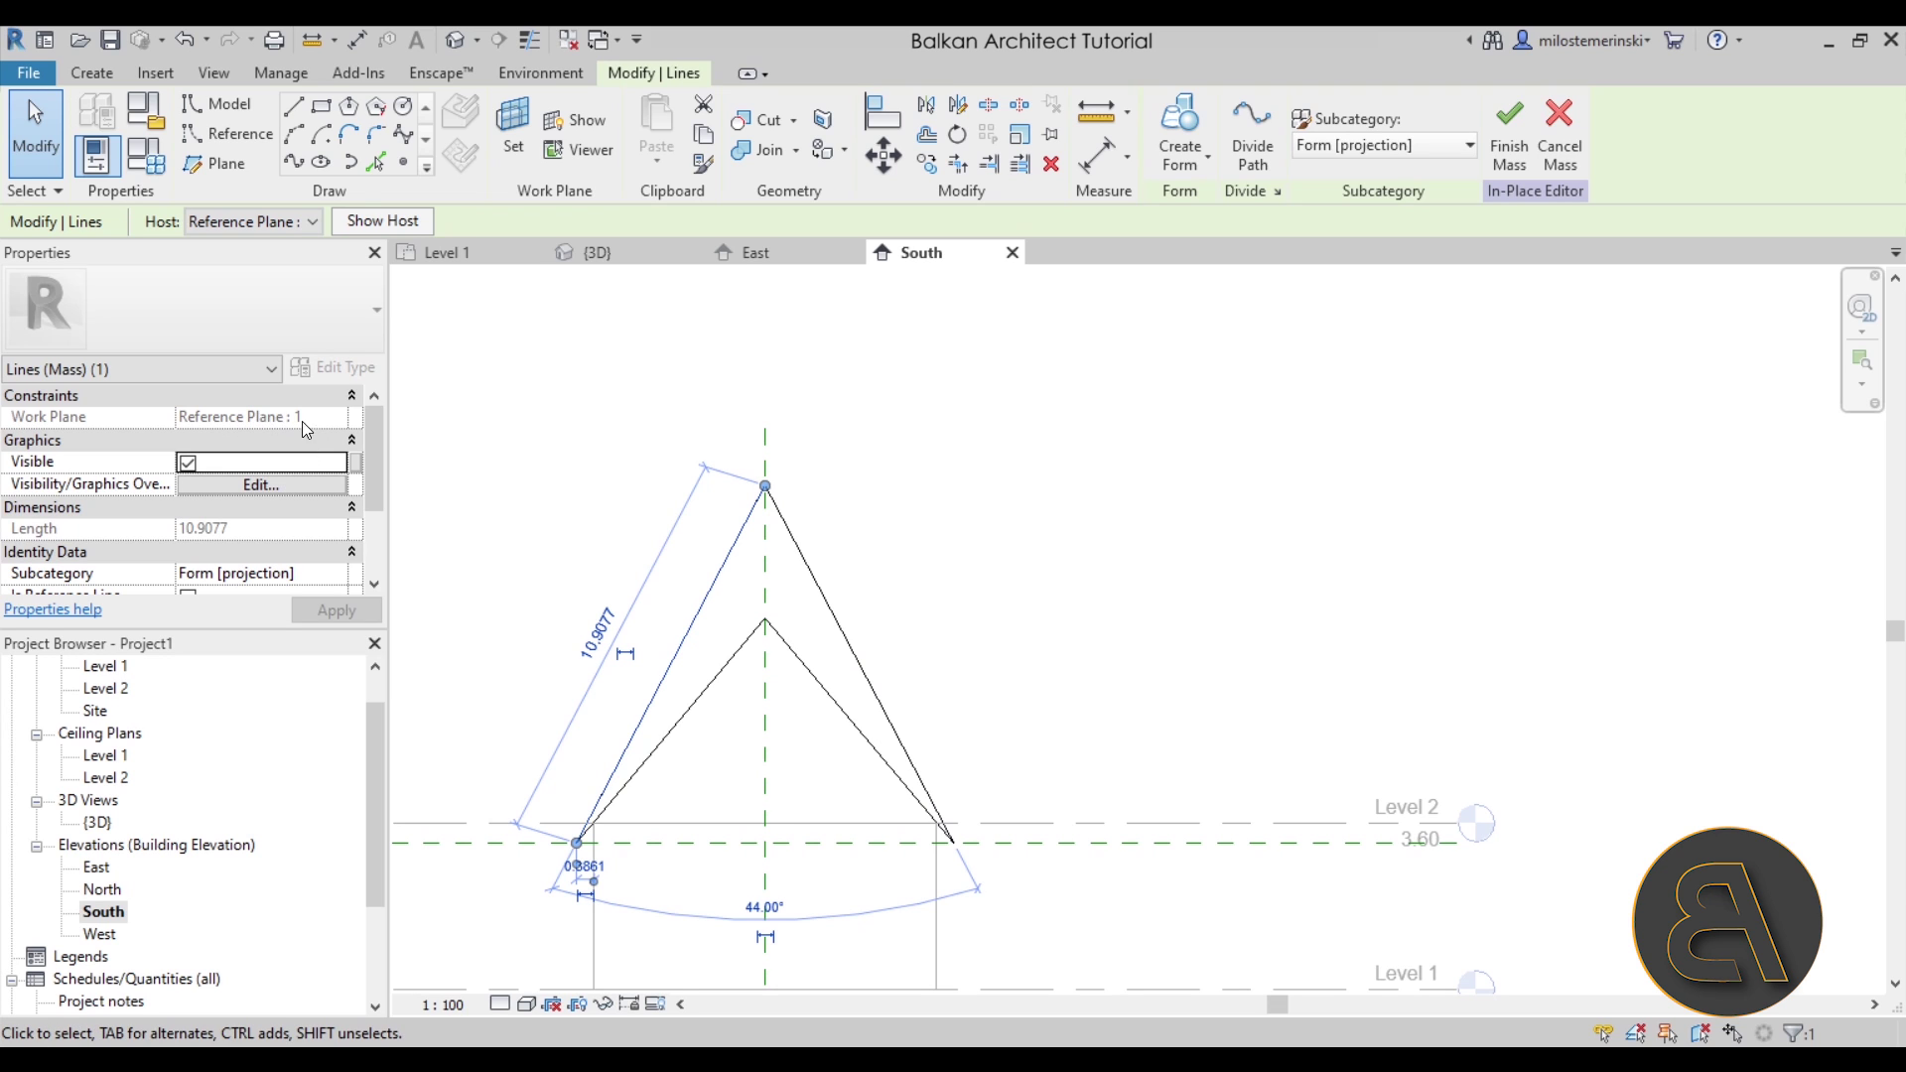
{"action": "left_click", "coordinate": [638, 528]}
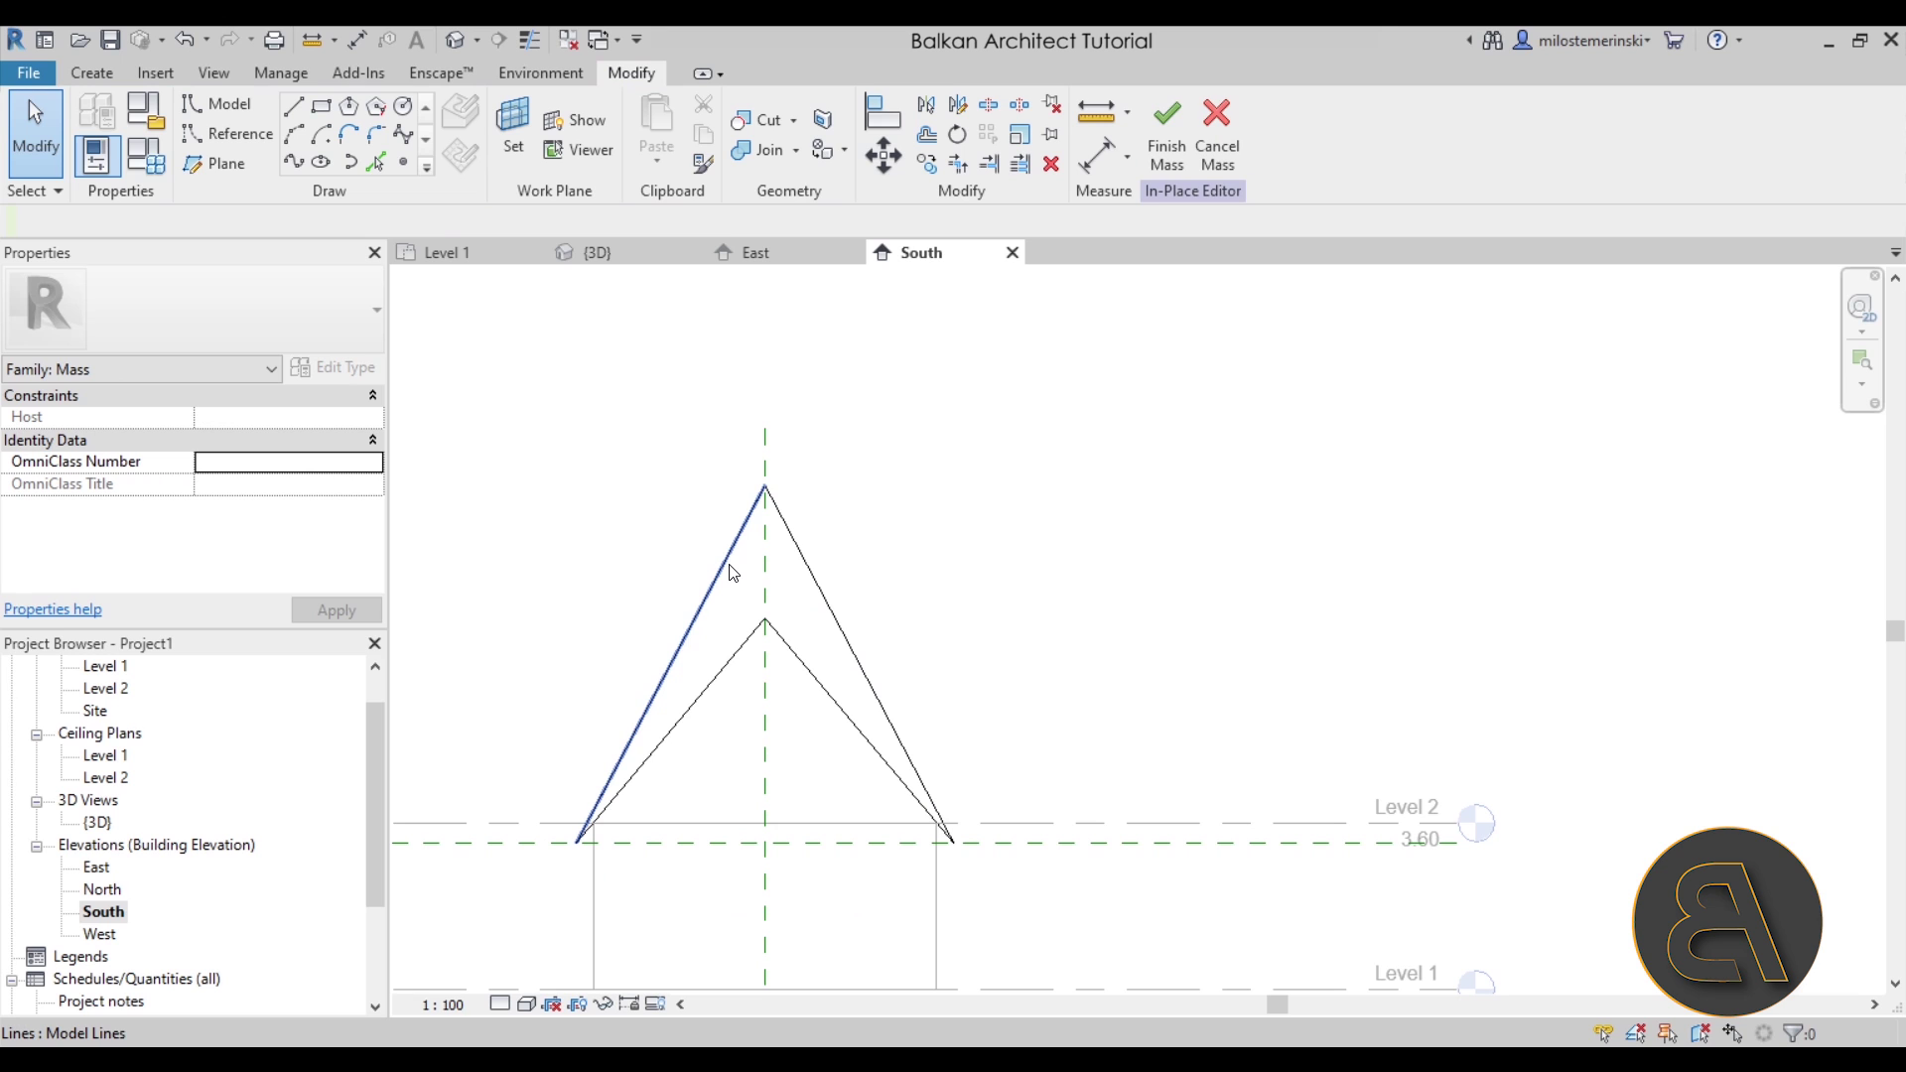
{"action": "left_click", "coordinate": [732, 573]}
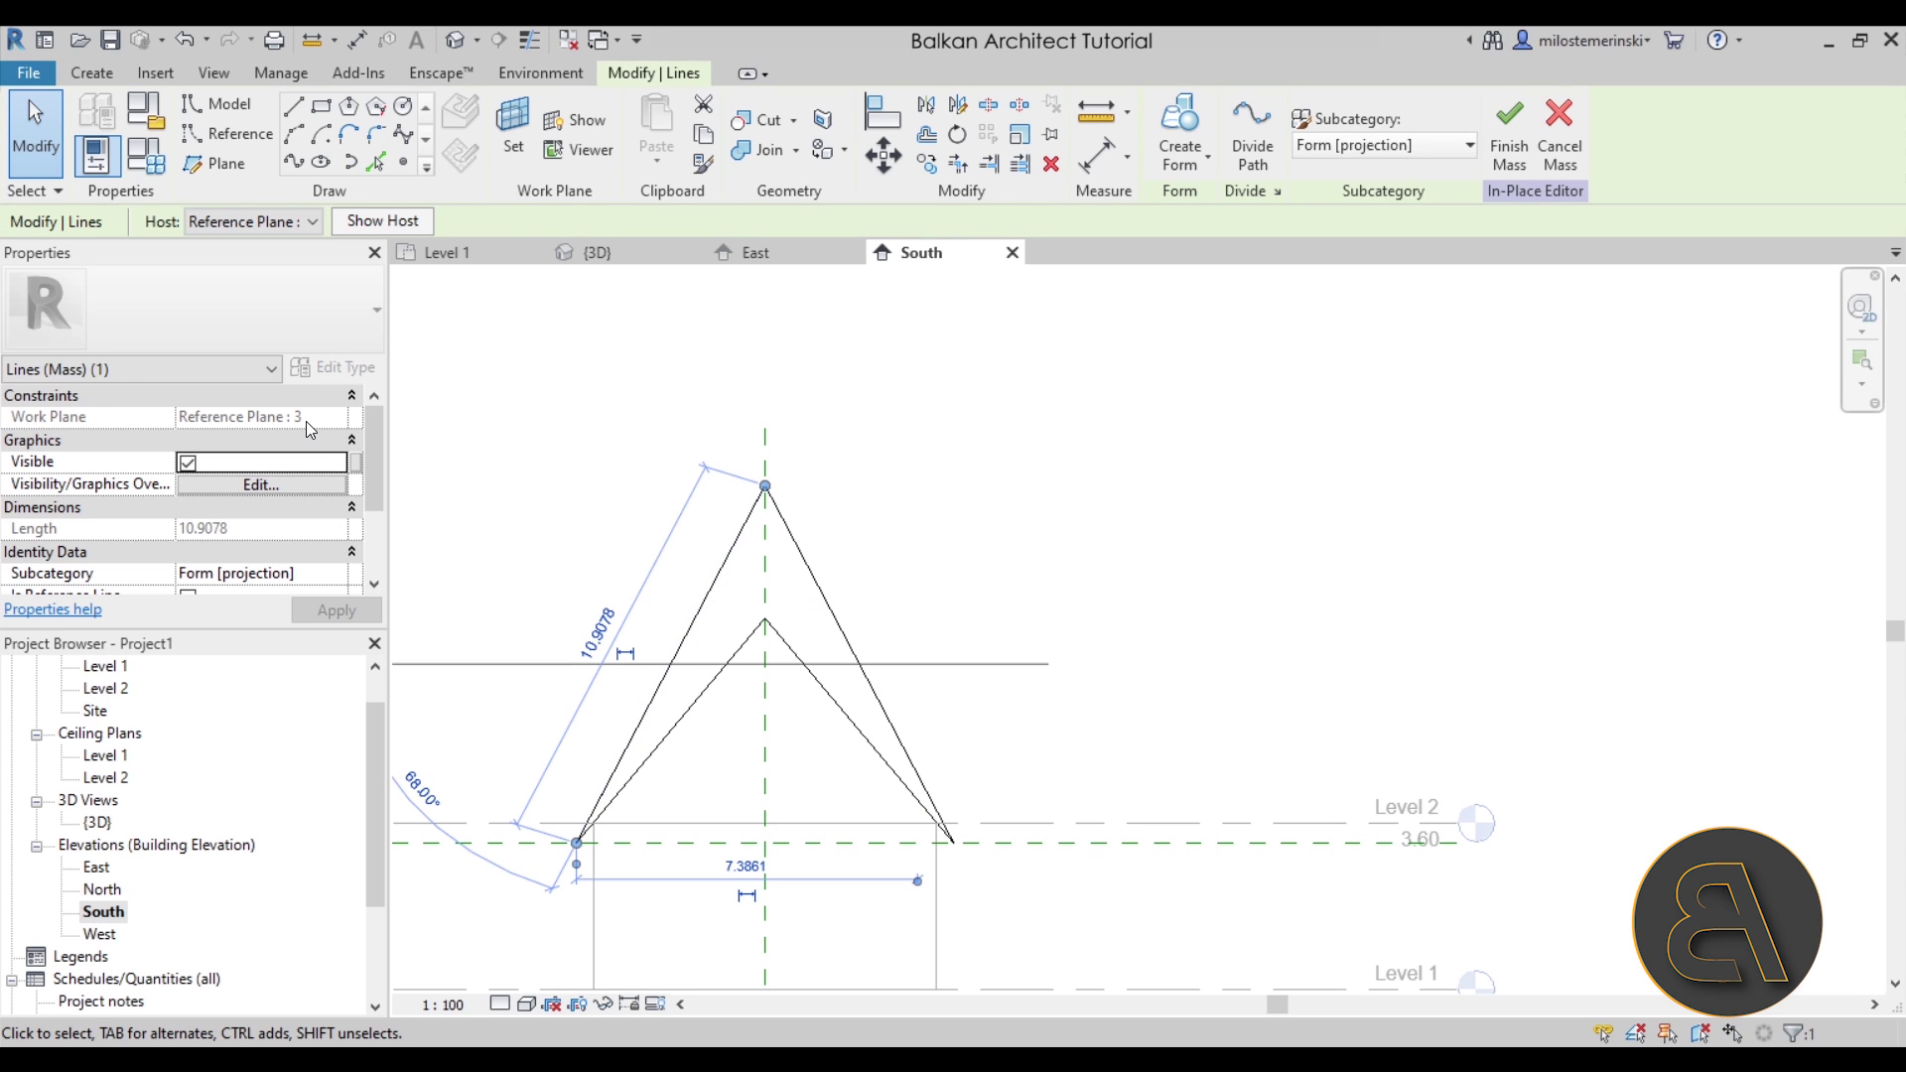
{"action": "left_click", "coordinate": [925, 104]}
{"action": "left_click", "coordinate": [767, 542]}
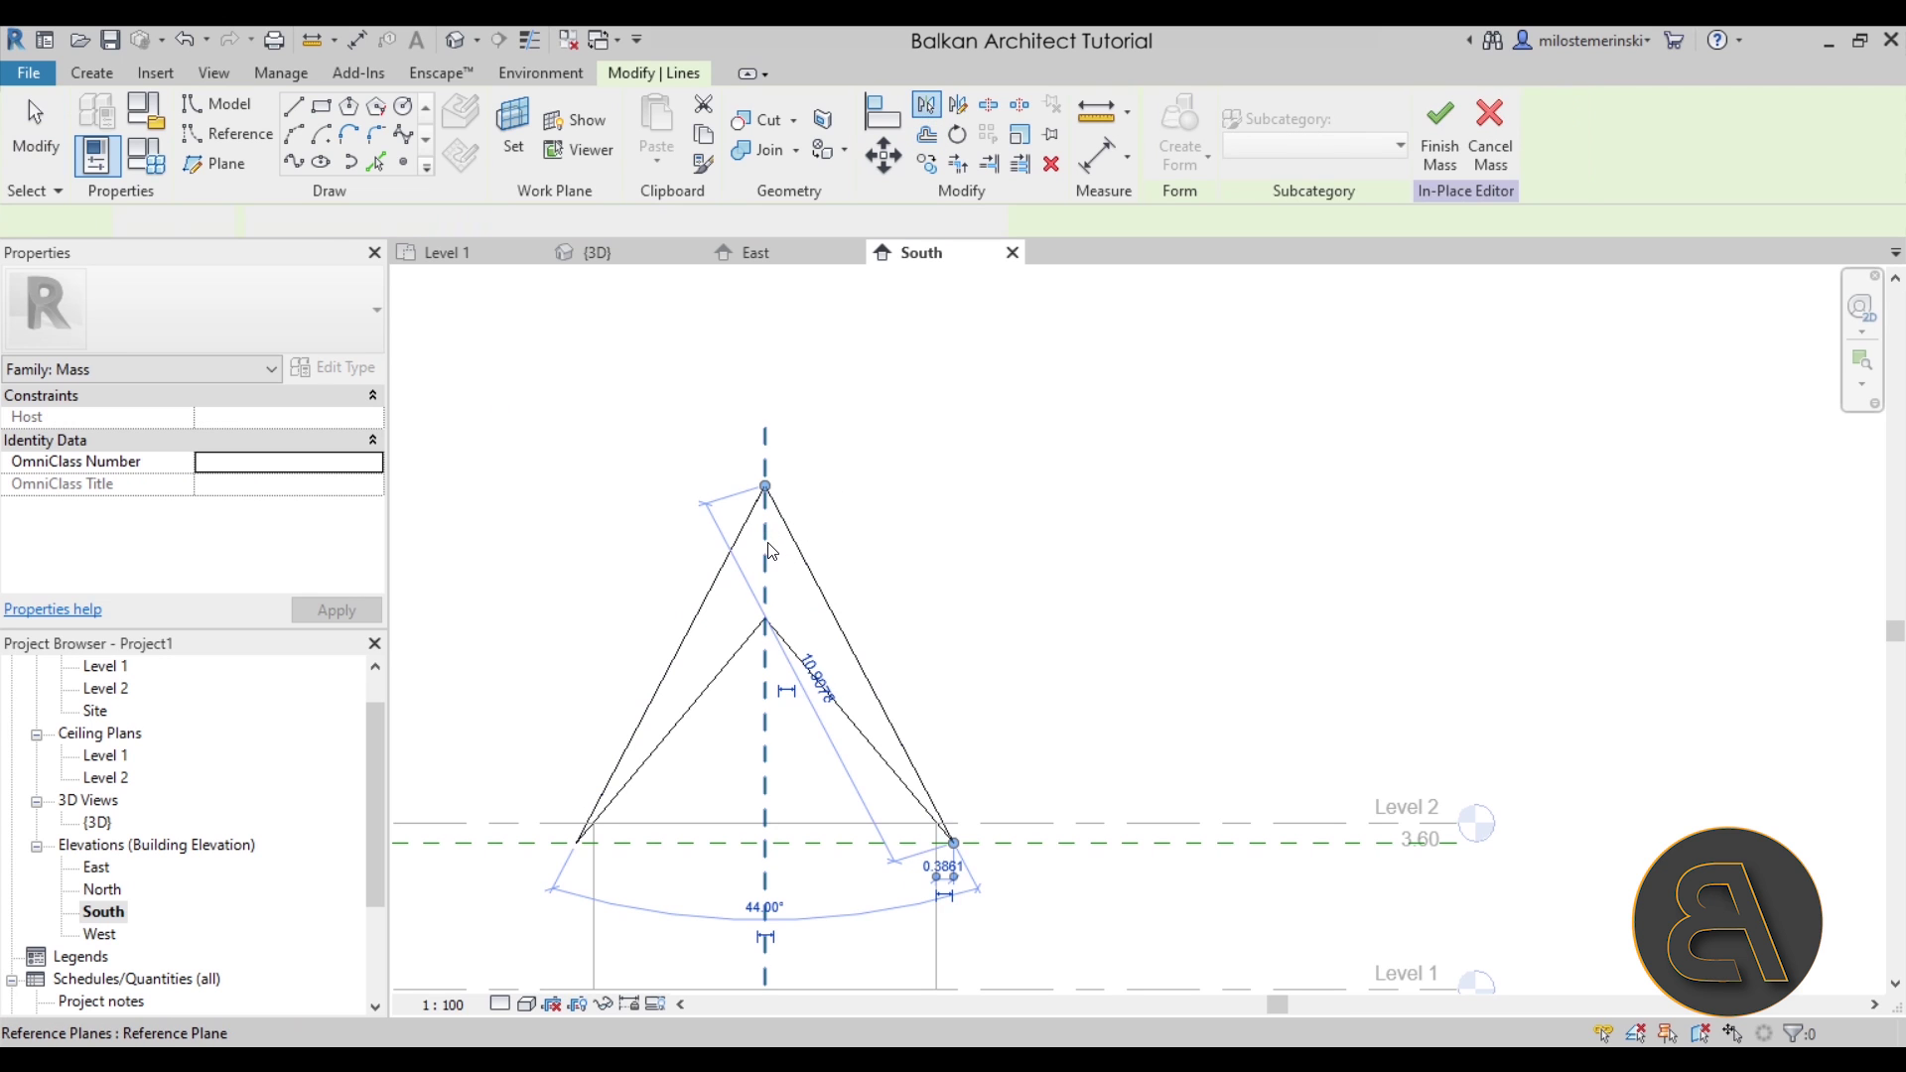
{"action": "left_click", "coordinate": [953, 563]}
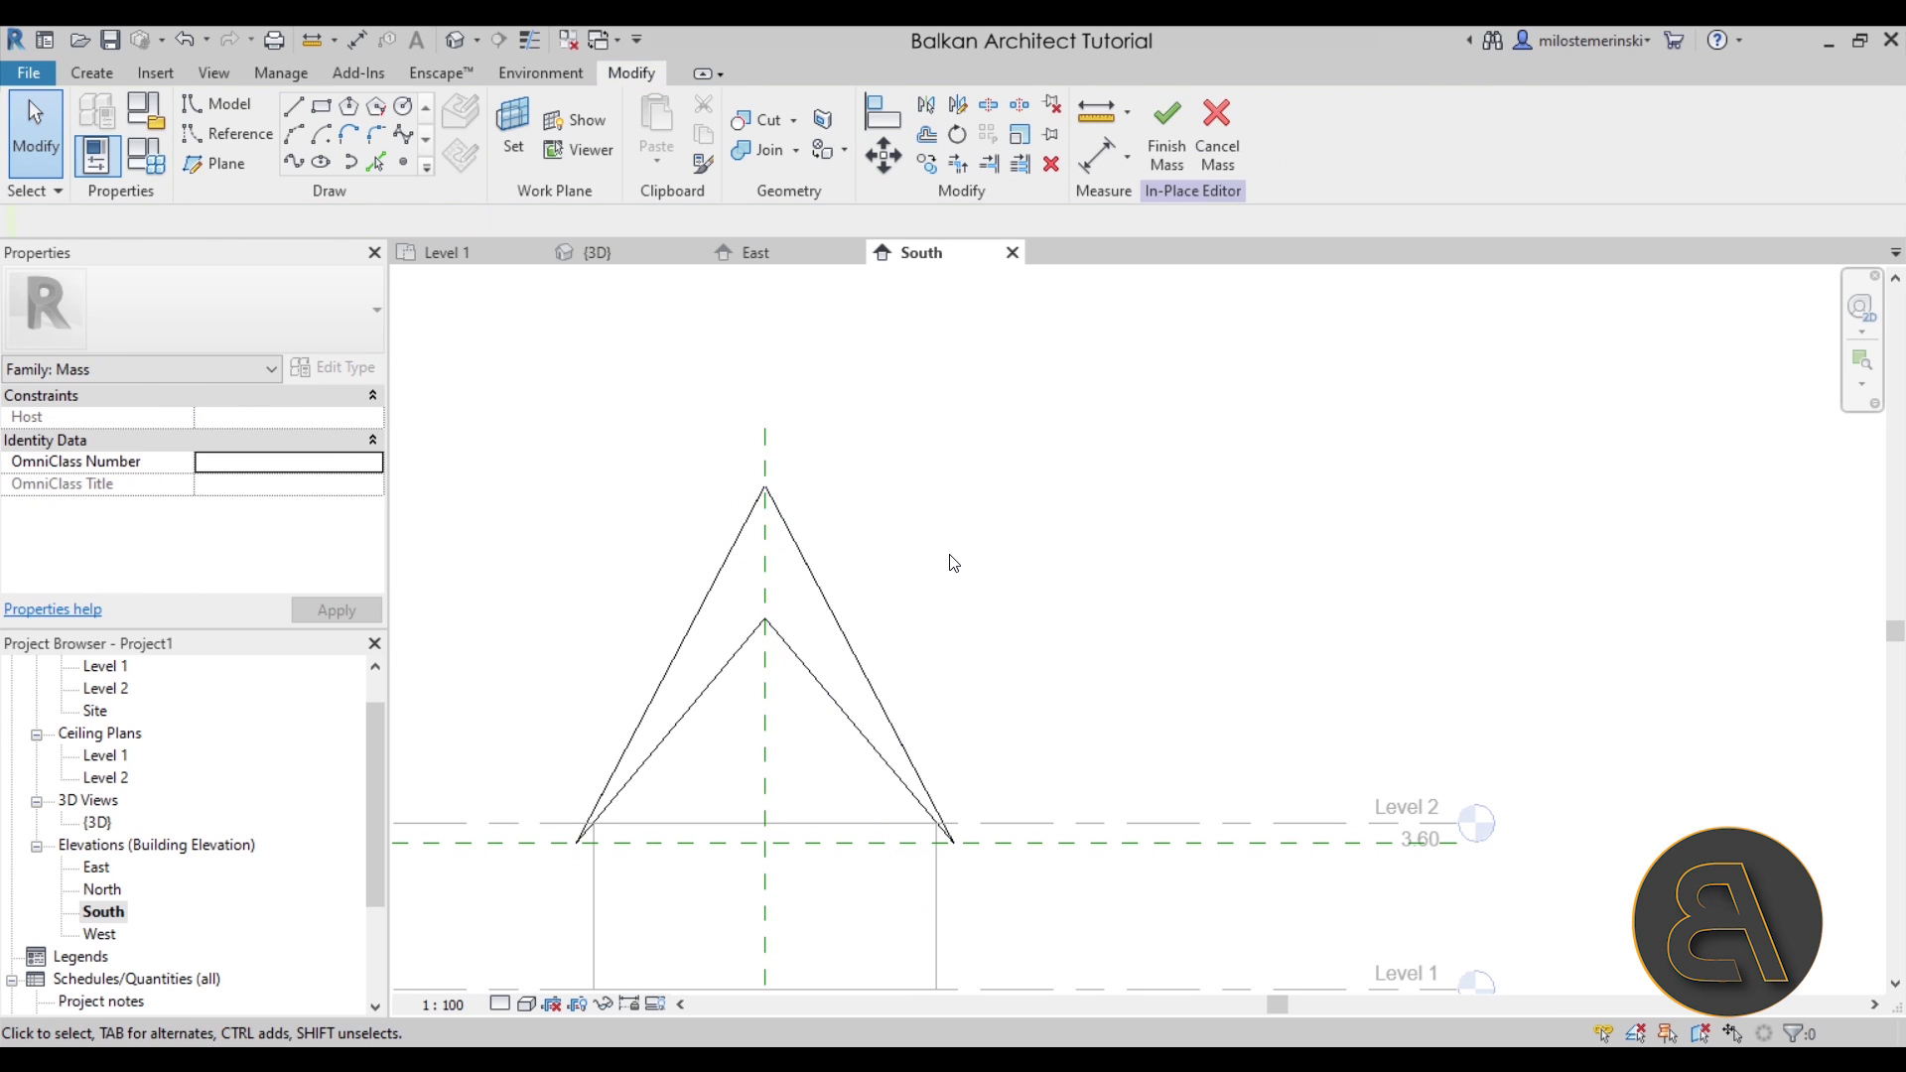
In the 3D view, create a form from the six lines of all three gable profiles and finish the in-place mass
{"action": "left_click", "coordinate": [627, 250]}
{"action": "middle_click_drag", "start_coordinate": [957, 586], "coordinate": [1340, 511], "text": "shift"}
{"action": "left_click_drag", "start_coordinate": [1353, 493], "coordinate": [568, 465]}
{"action": "middle_click_drag", "start_coordinate": [719, 698], "coordinate": [903, 809], "text": "shift"}
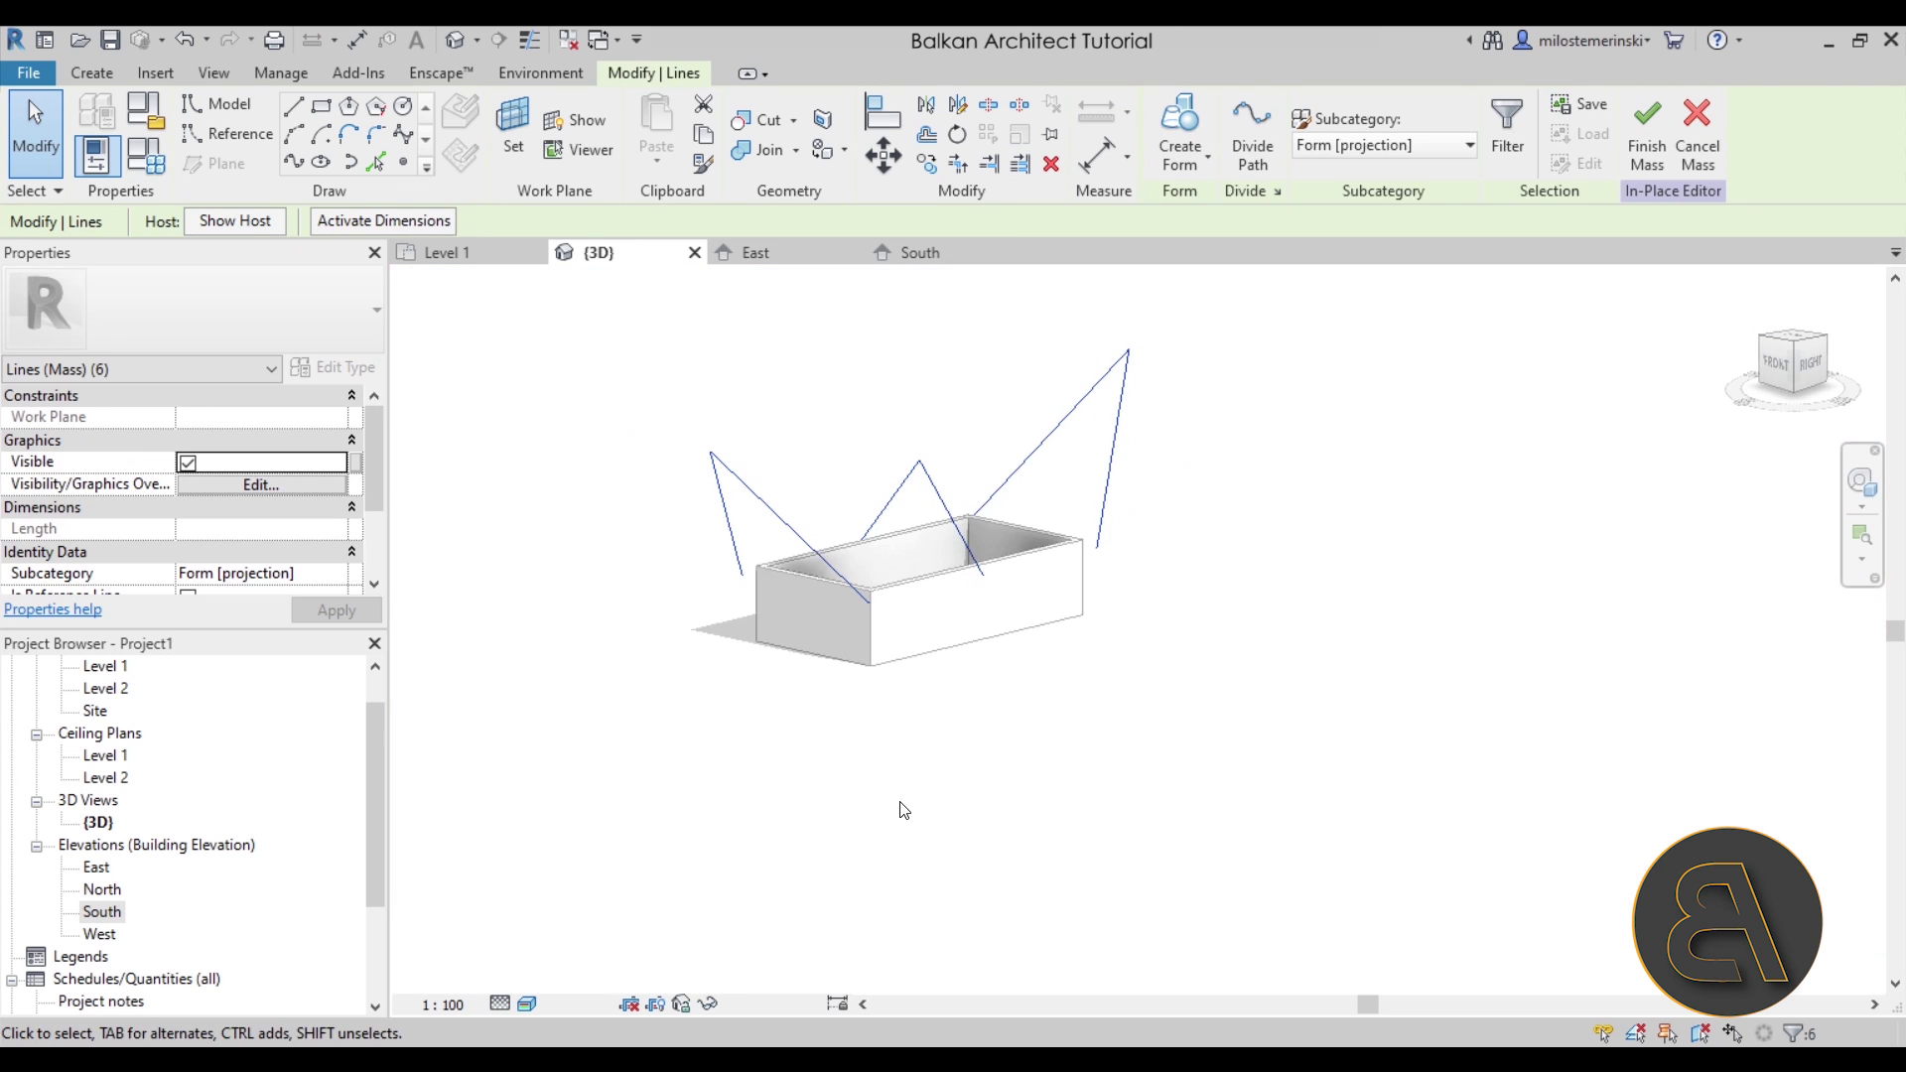
{"action": "left_click", "coordinate": [1187, 123]}
{"action": "middle_click_drag", "start_coordinate": [1037, 735], "coordinate": [651, 795], "text": "shift"}
{"action": "mouse_move", "coordinate": [824, 804]}
{"action": "middle_mouse_down"}
{"action": "mouse_move", "coordinate": [801, 799]}
{"action": "mouse_move", "coordinate": [836, 814]}
{"action": "middle_mouse_up"}
{"action": "left_click", "coordinate": [1147, 149]}
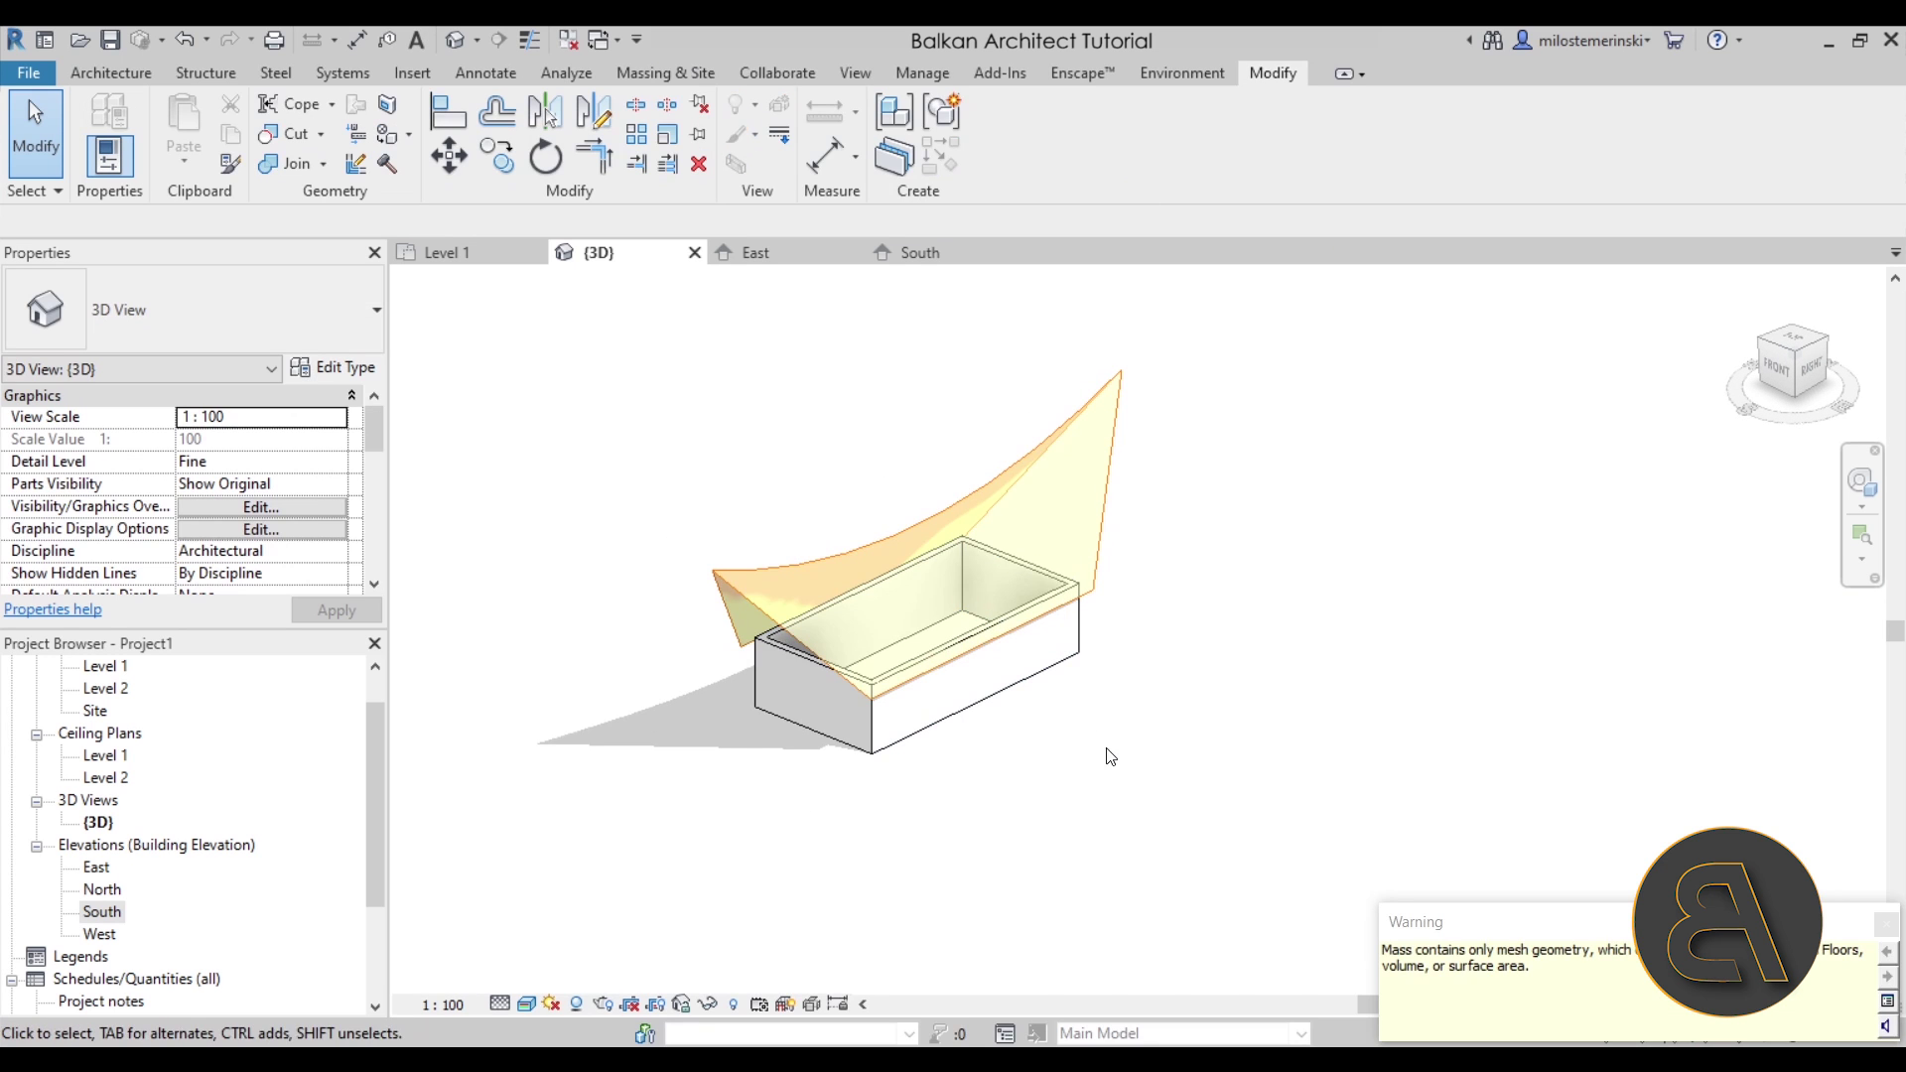
Create a Basic Roof of type Generic - 125mm by face on both curved slopes of the in-place mass
{"action": "middle_click_drag", "start_coordinate": [1063, 784], "coordinate": [938, 544], "text": "shift"}
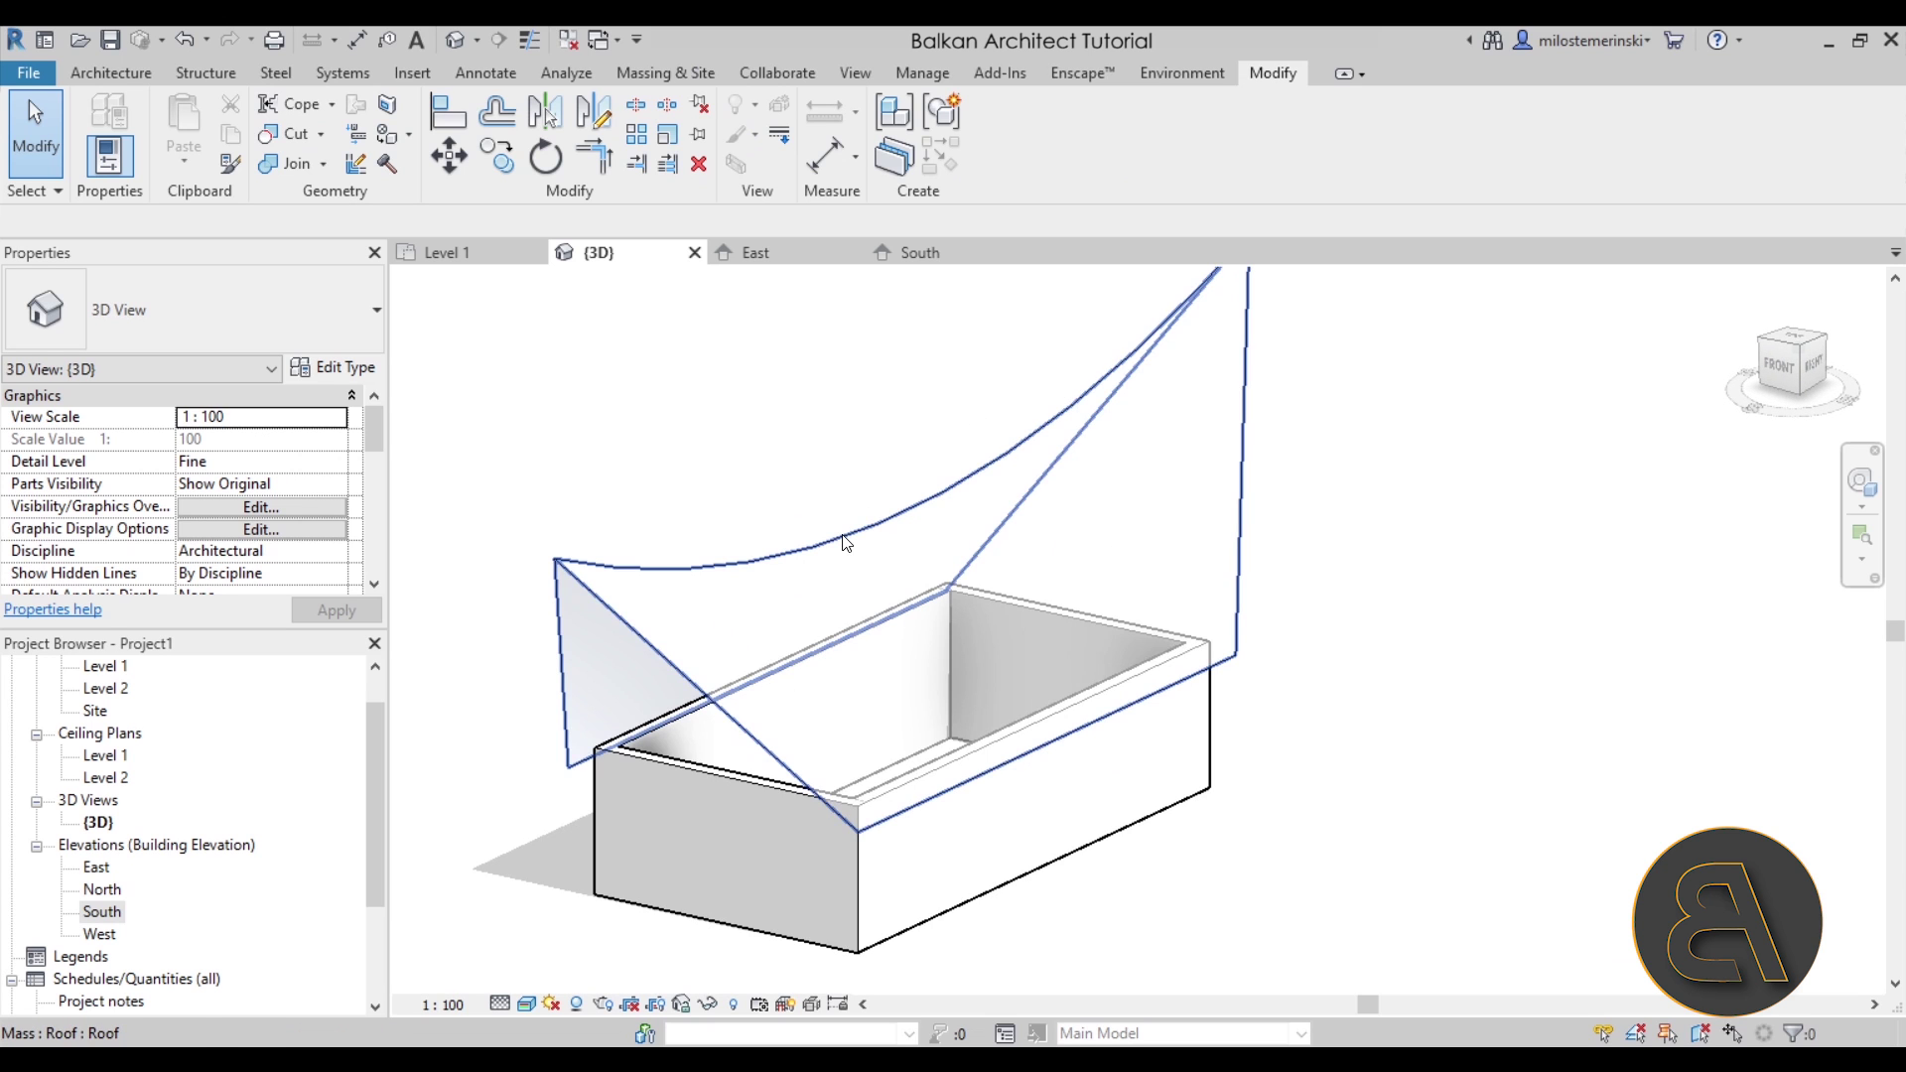
{"action": "middle_click_drag", "start_coordinate": [1147, 723], "coordinate": [1135, 749], "text": "shift"}
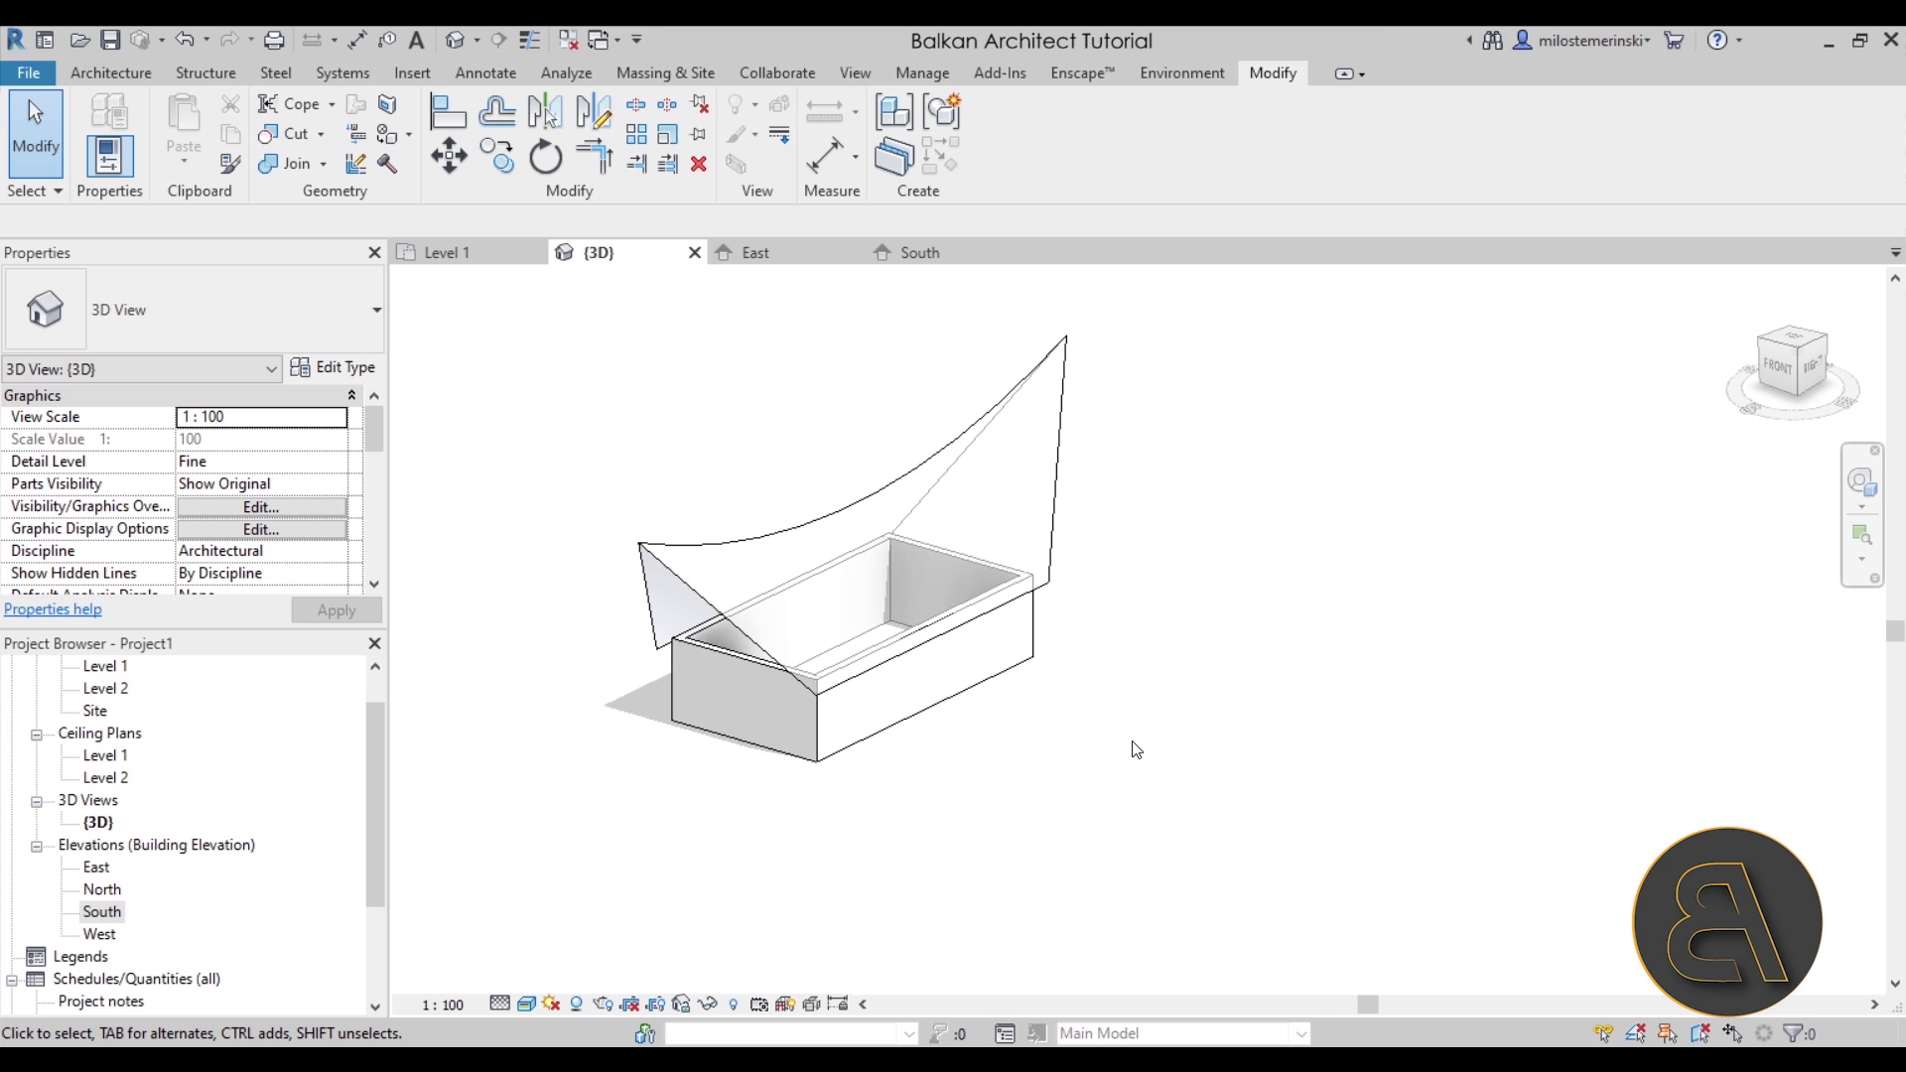
{"action": "left_click", "coordinate": [659, 69]}
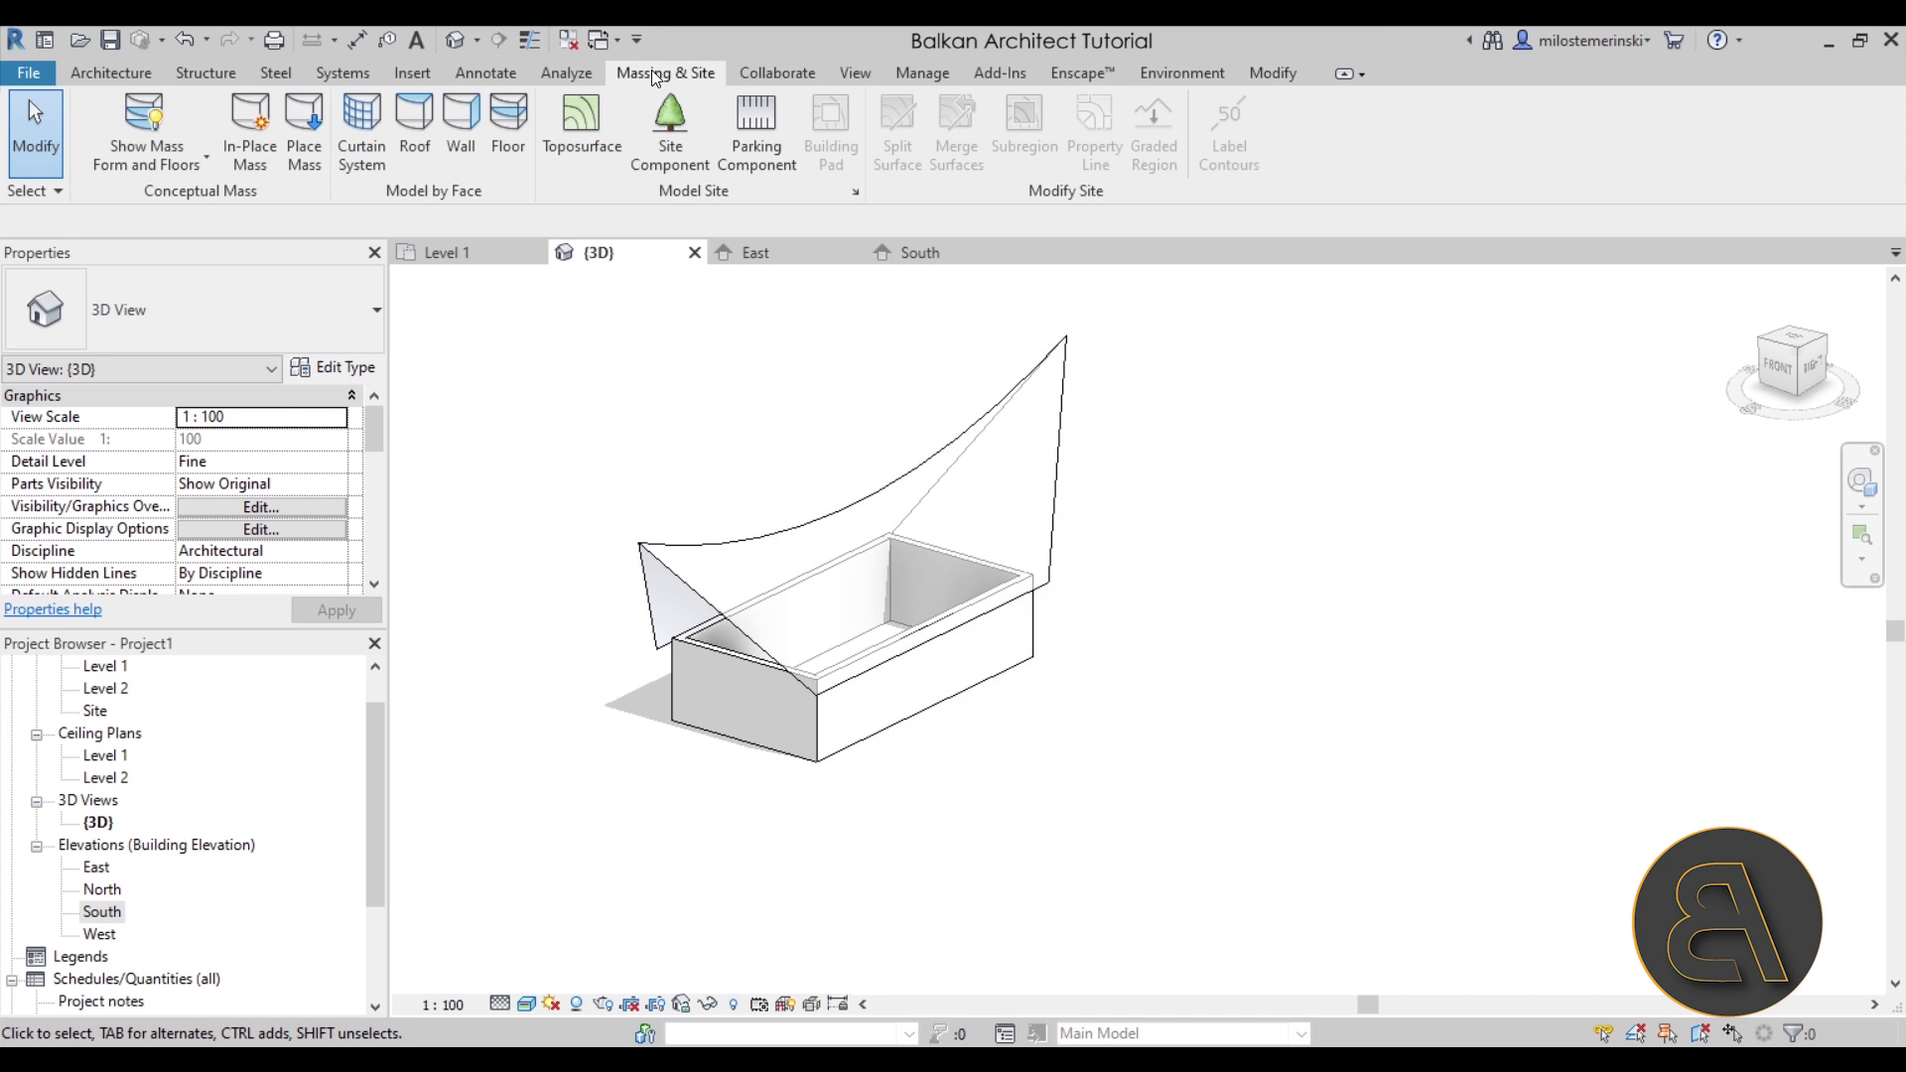
{"action": "left_click", "coordinate": [419, 147]}
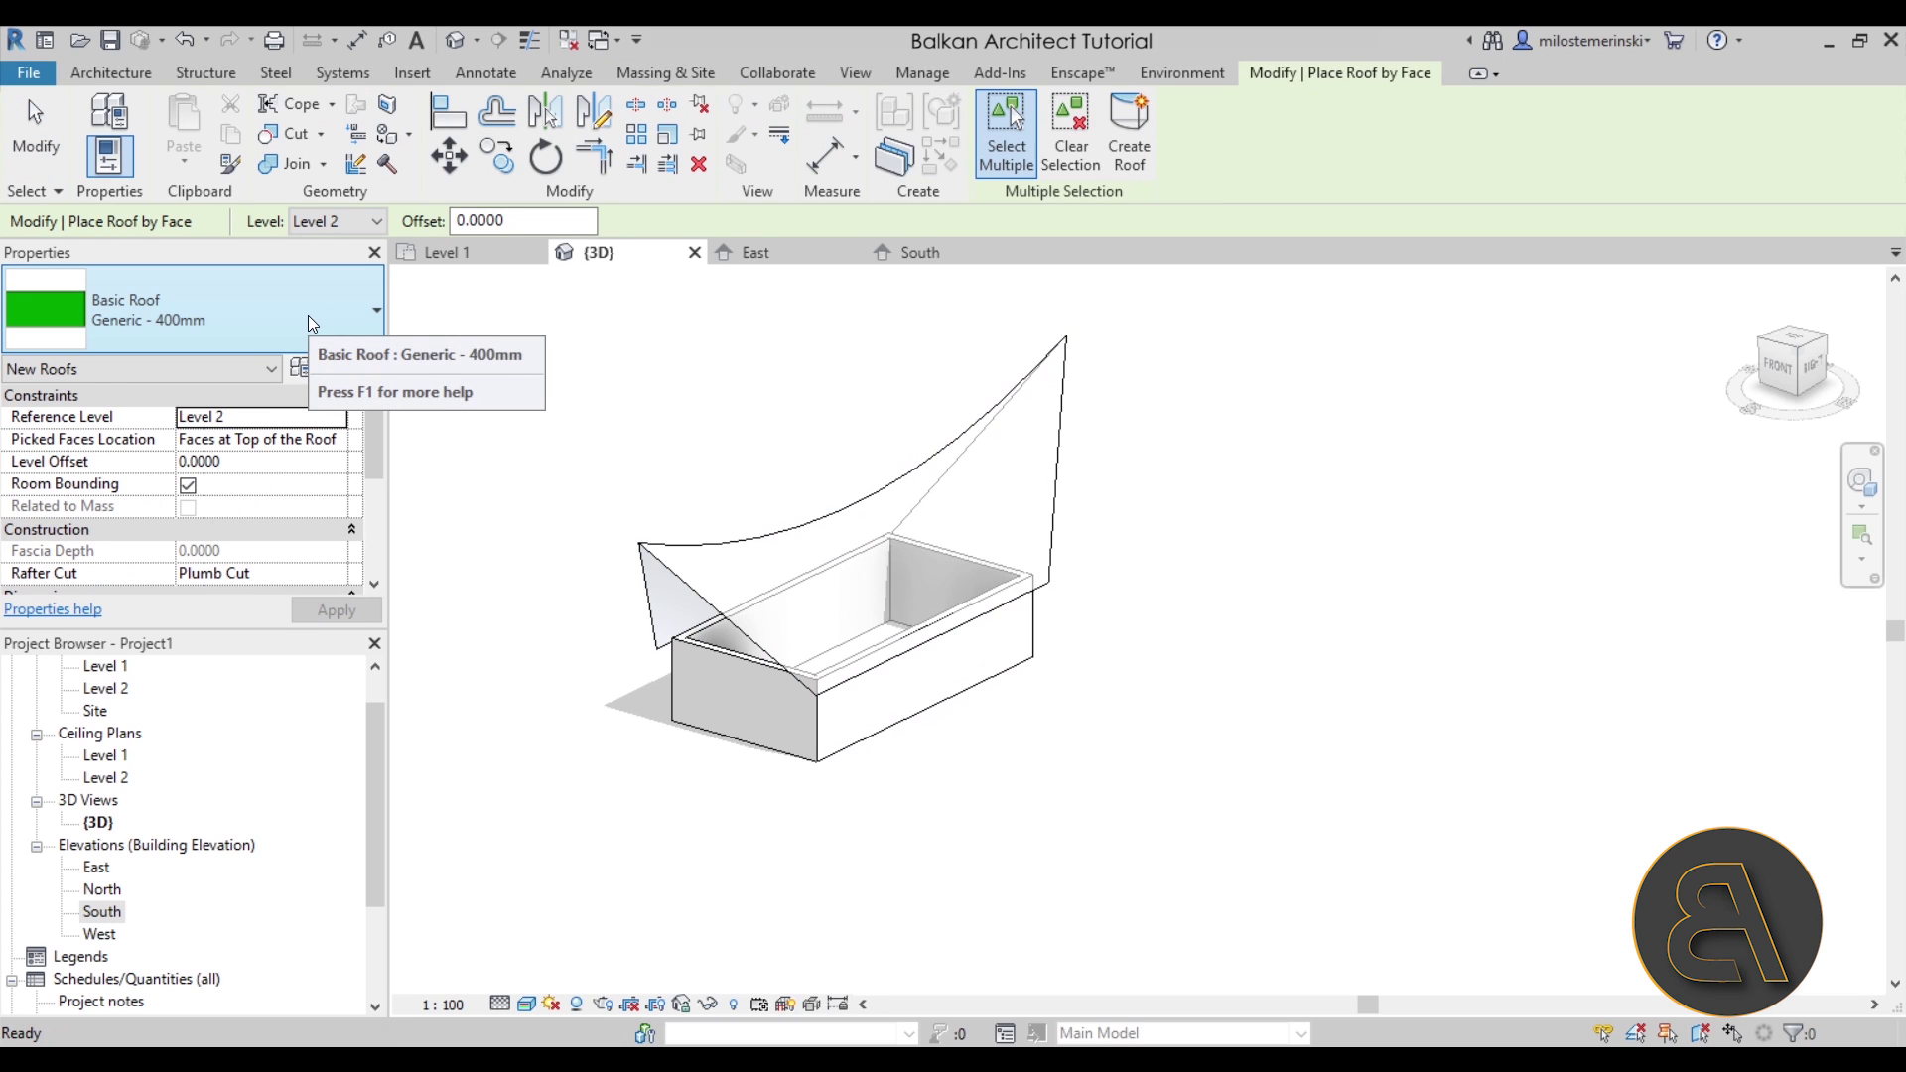
{"action": "left_click", "coordinate": [248, 325]}
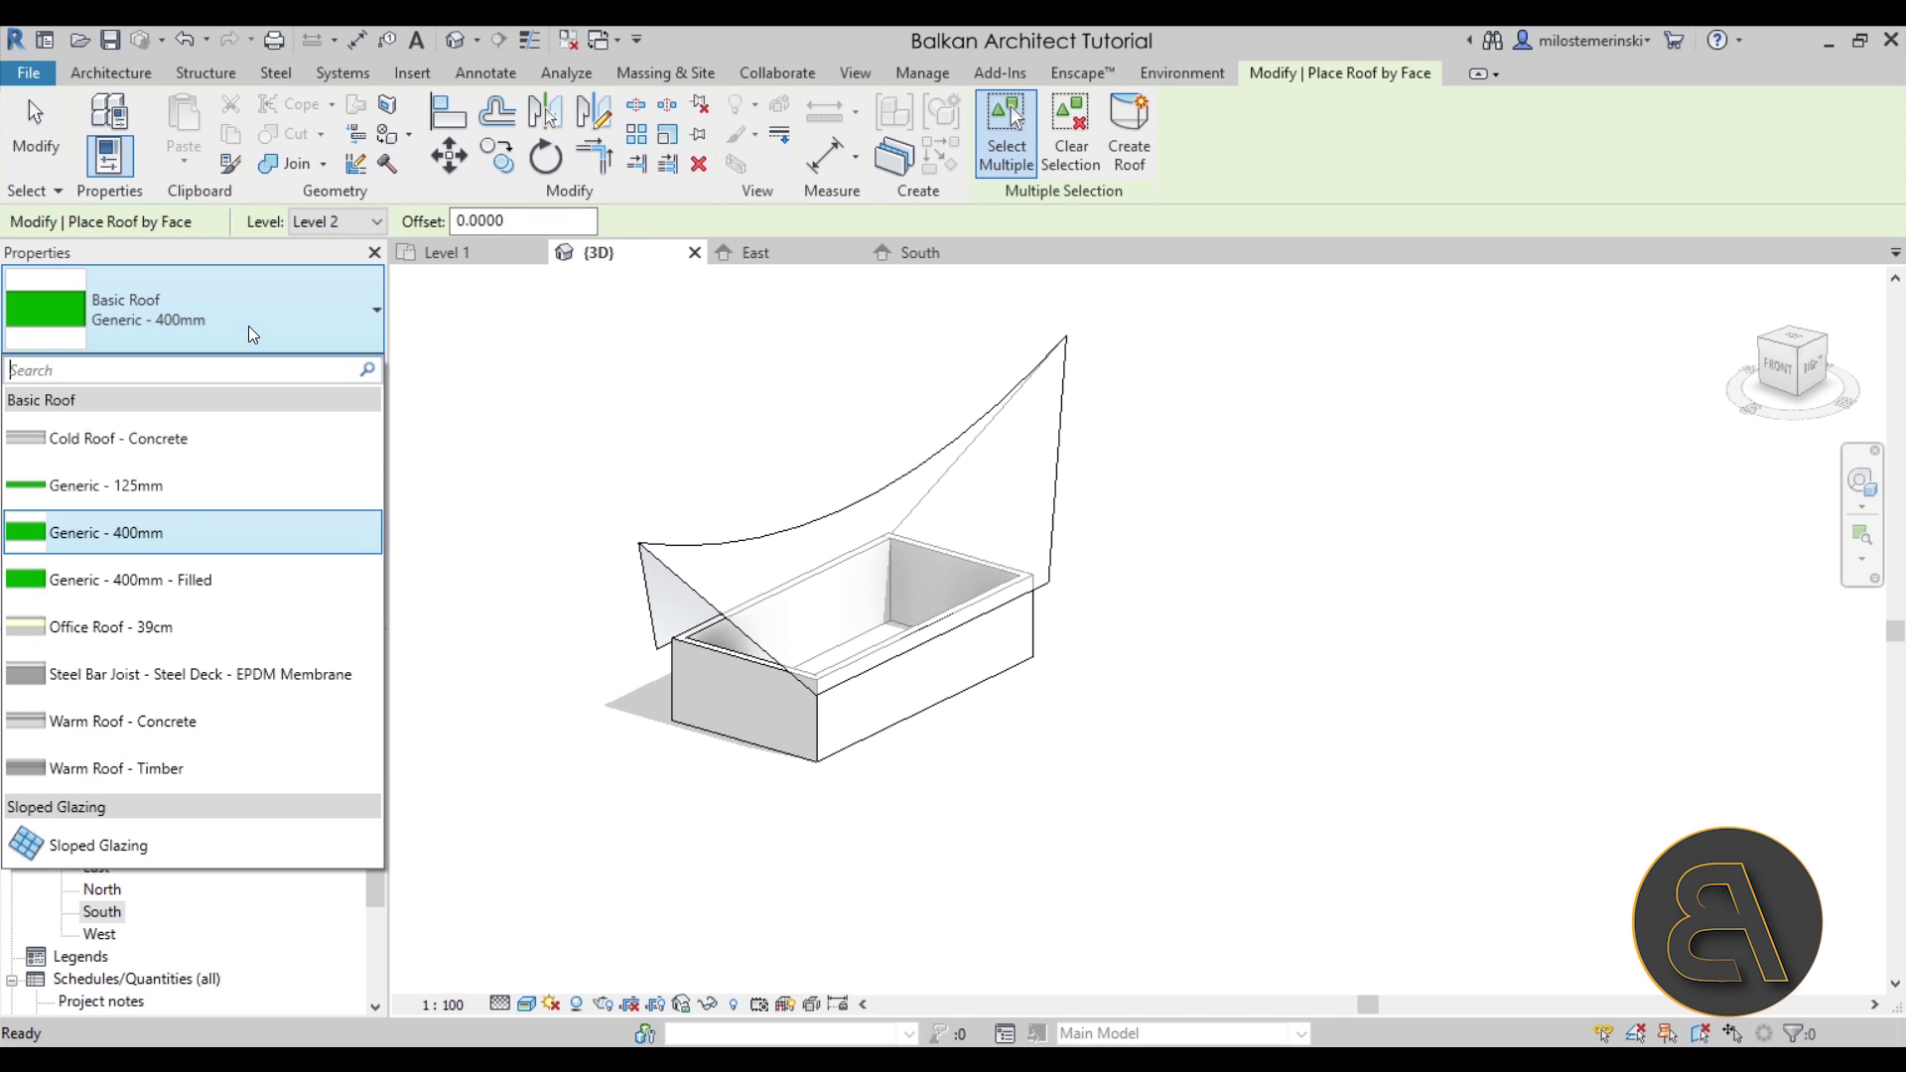
{"action": "left_click", "coordinate": [121, 486]}
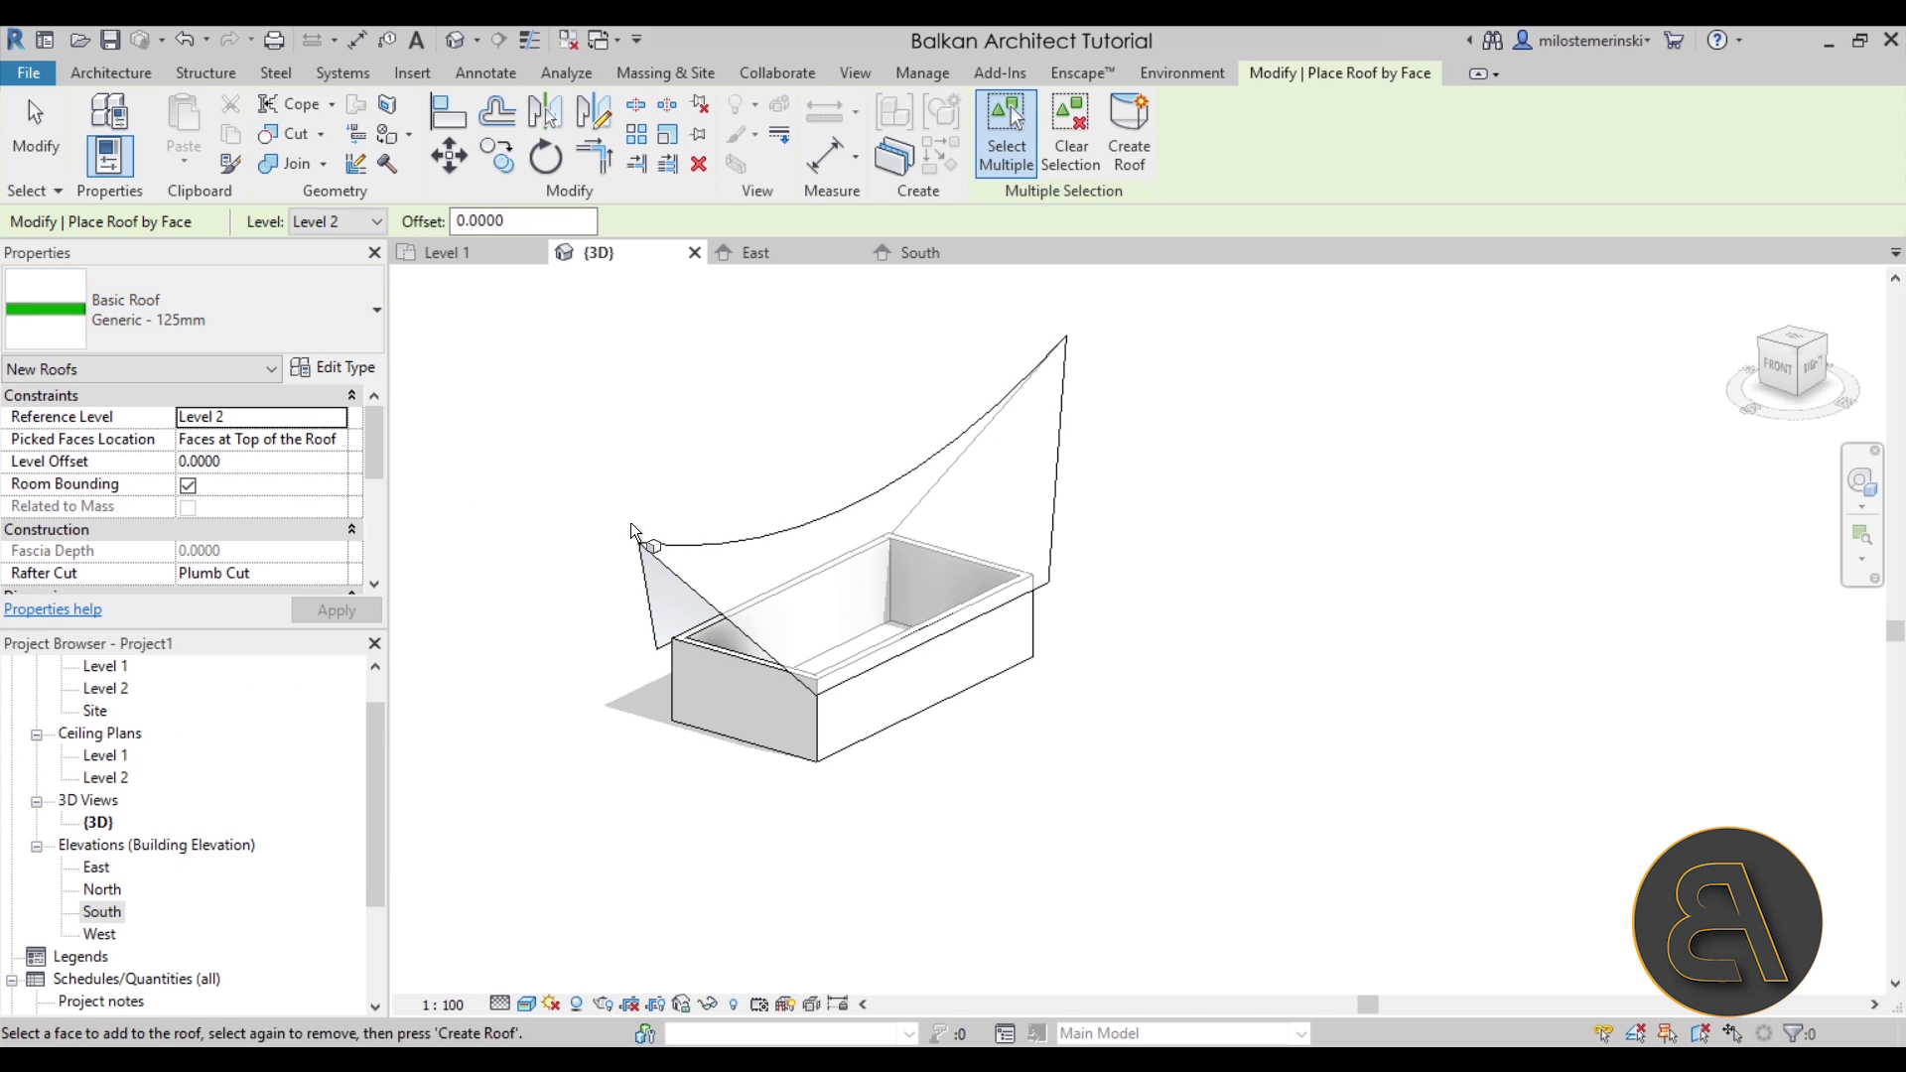
{"action": "left_click", "coordinate": [643, 575]}
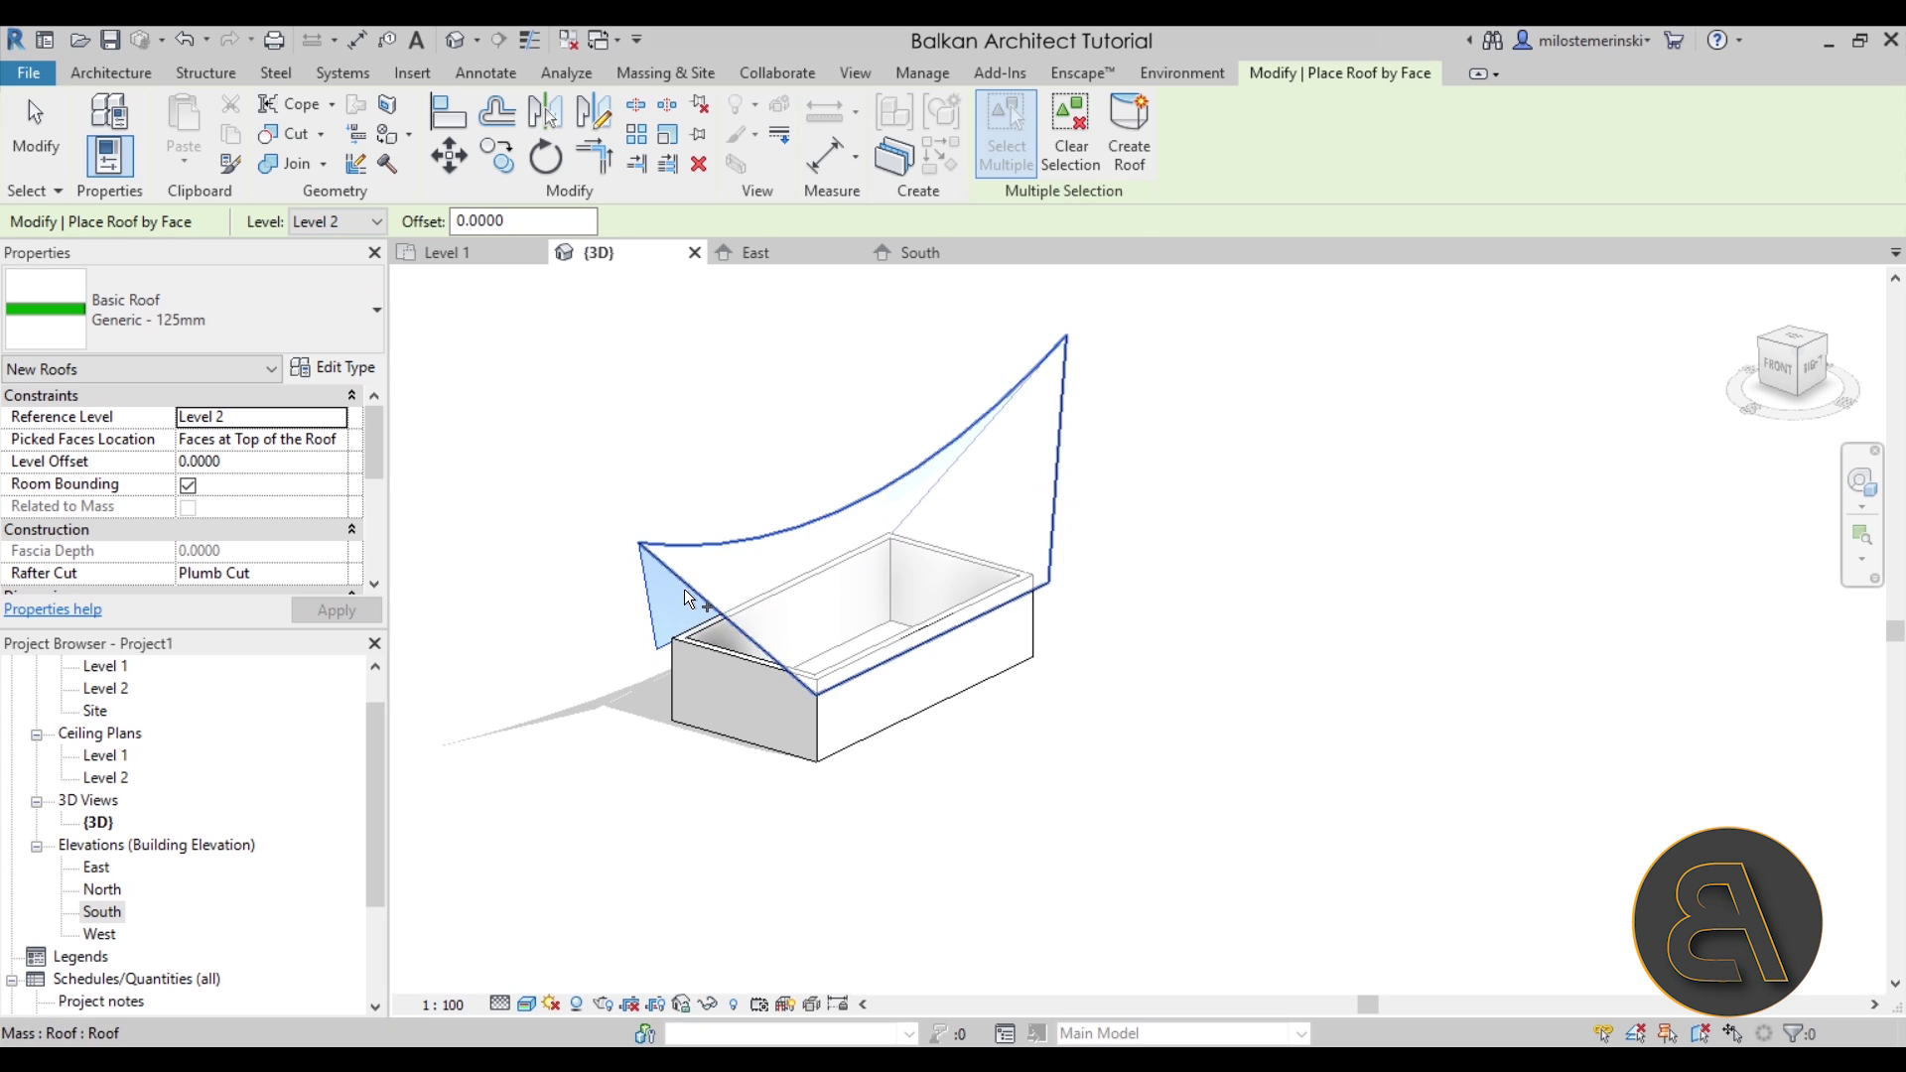
{"action": "left_click", "coordinate": [683, 591]}
{"action": "left_click", "coordinate": [1142, 157]}
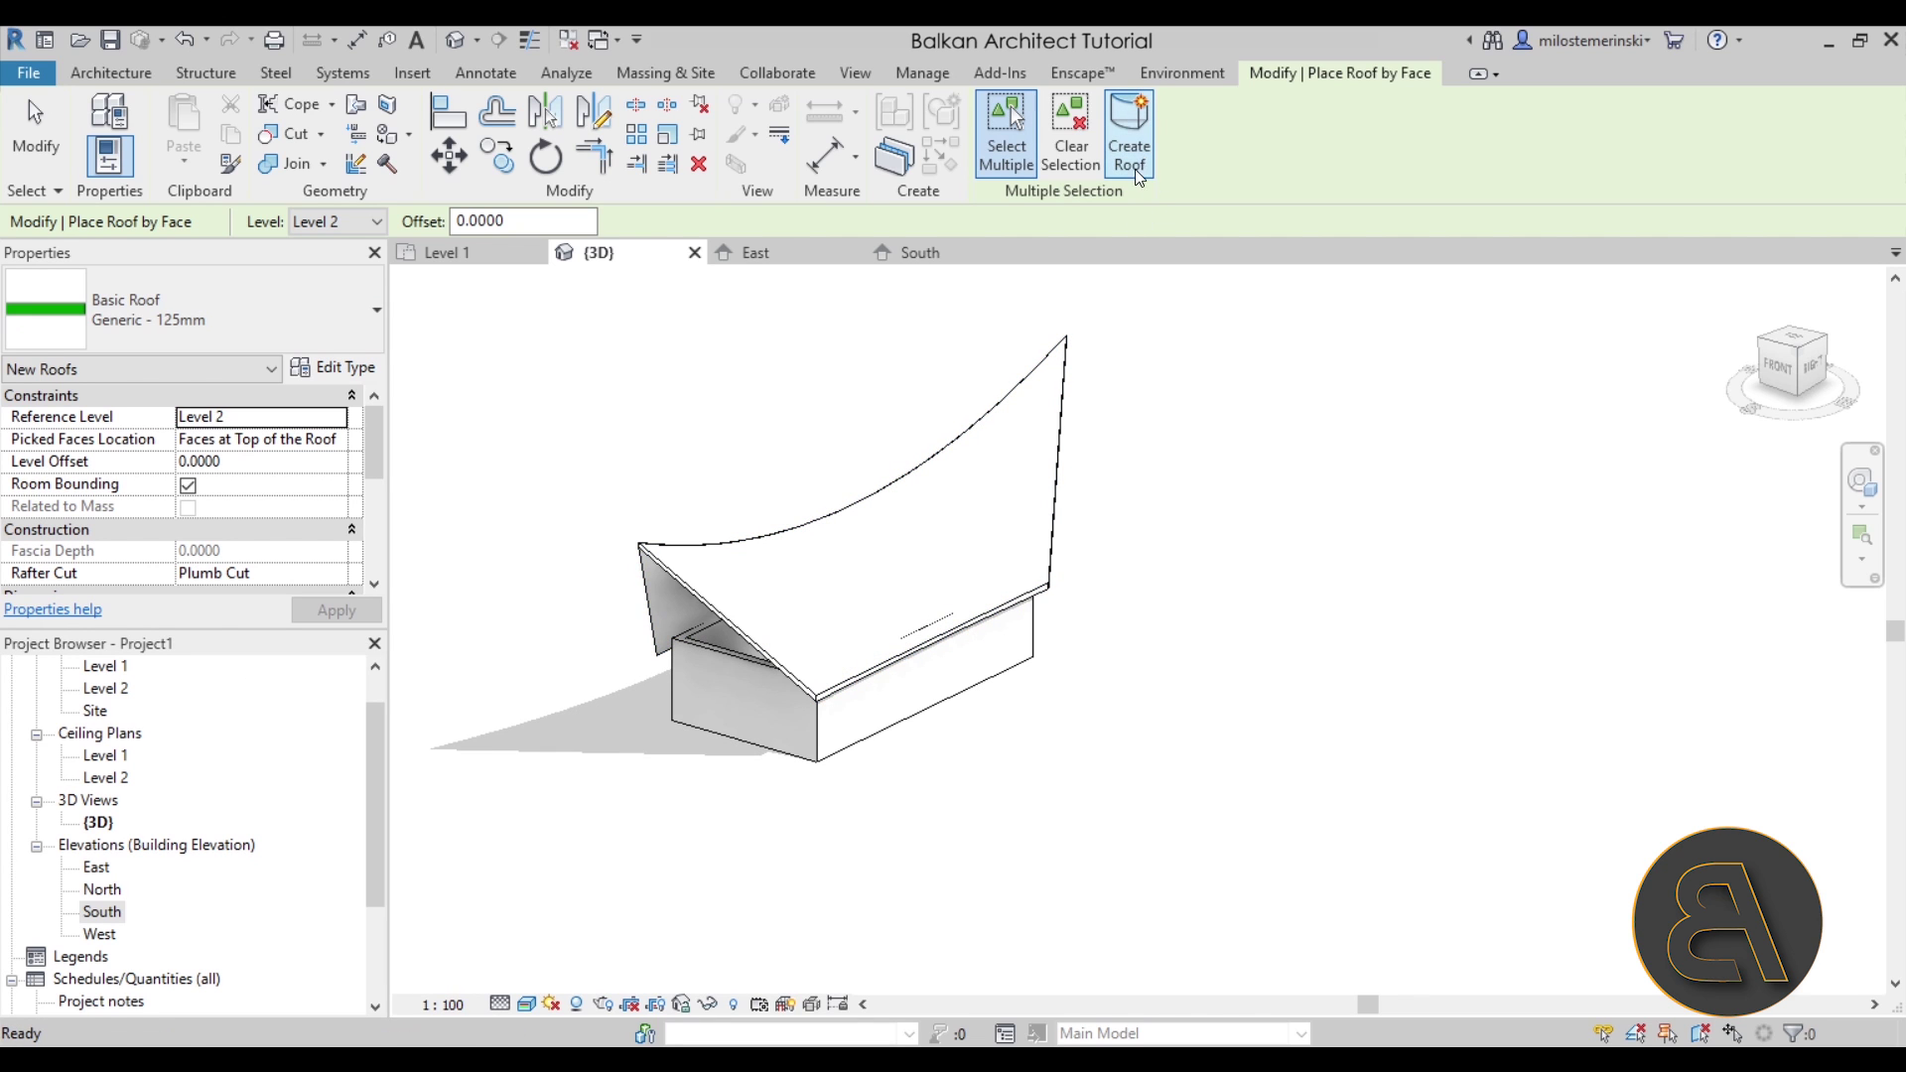
{"action": "middle_click_drag", "start_coordinate": [941, 569], "coordinate": [1181, 504], "text": "shift"}
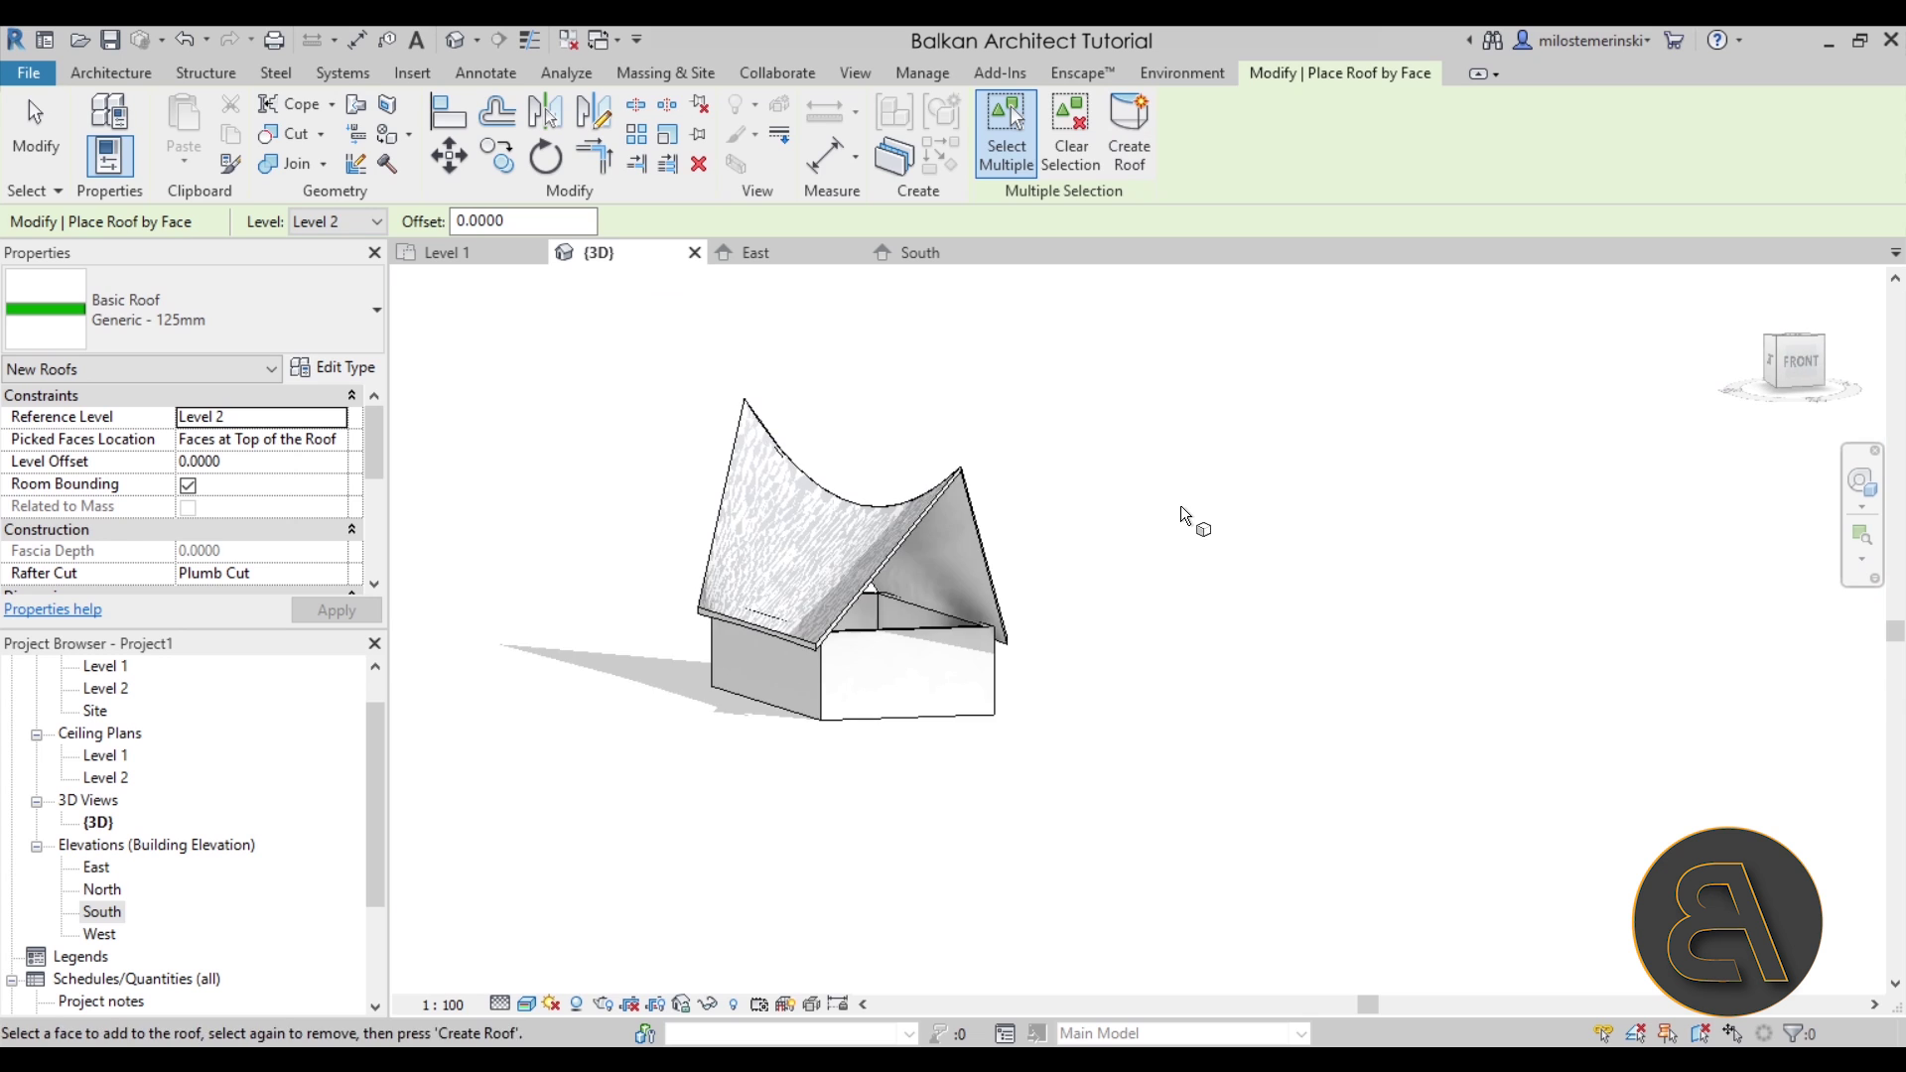
{"action": "key", "text": "Escape"}
Hide the mass form by switching the mass display to Show Mass by View Settings
{"action": "middle_click_drag", "start_coordinate": [1099, 563], "coordinate": [848, 595], "text": "shift"}
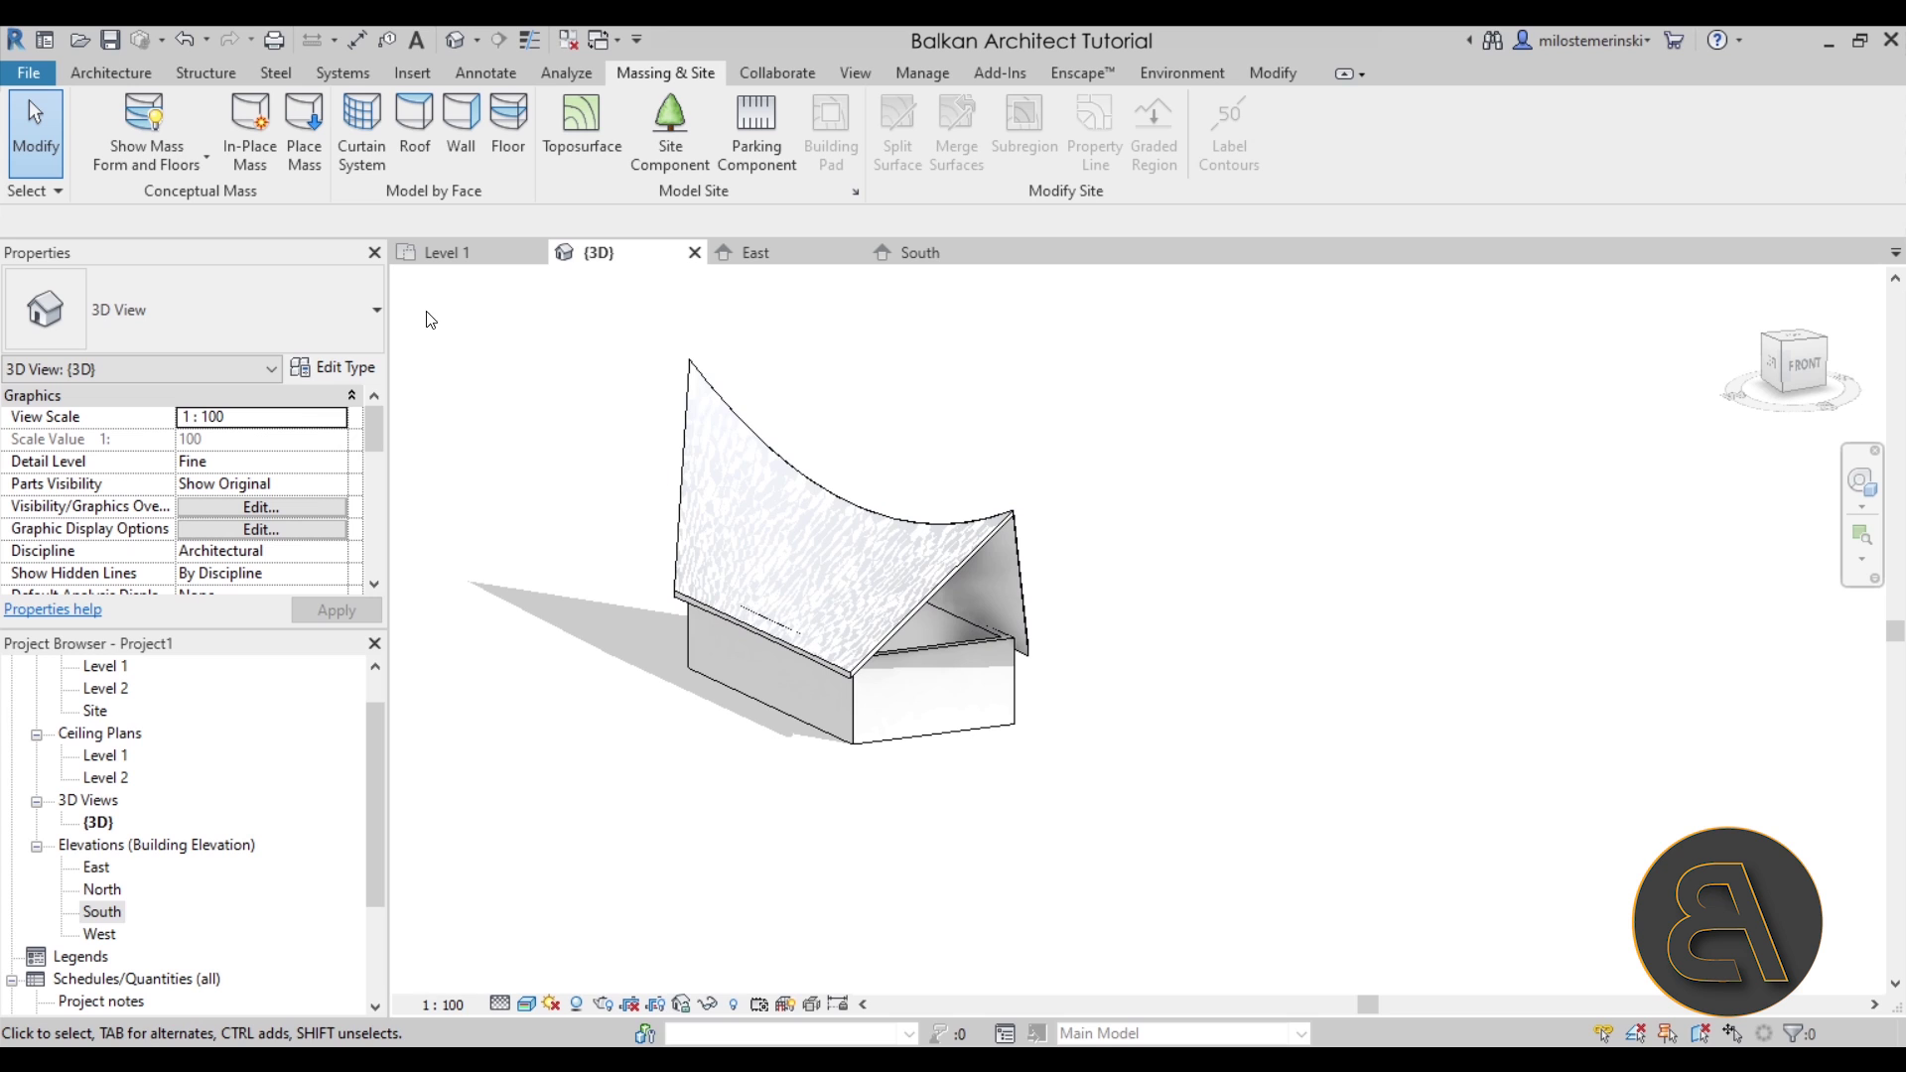
{"action": "left_click", "coordinate": [121, 128]}
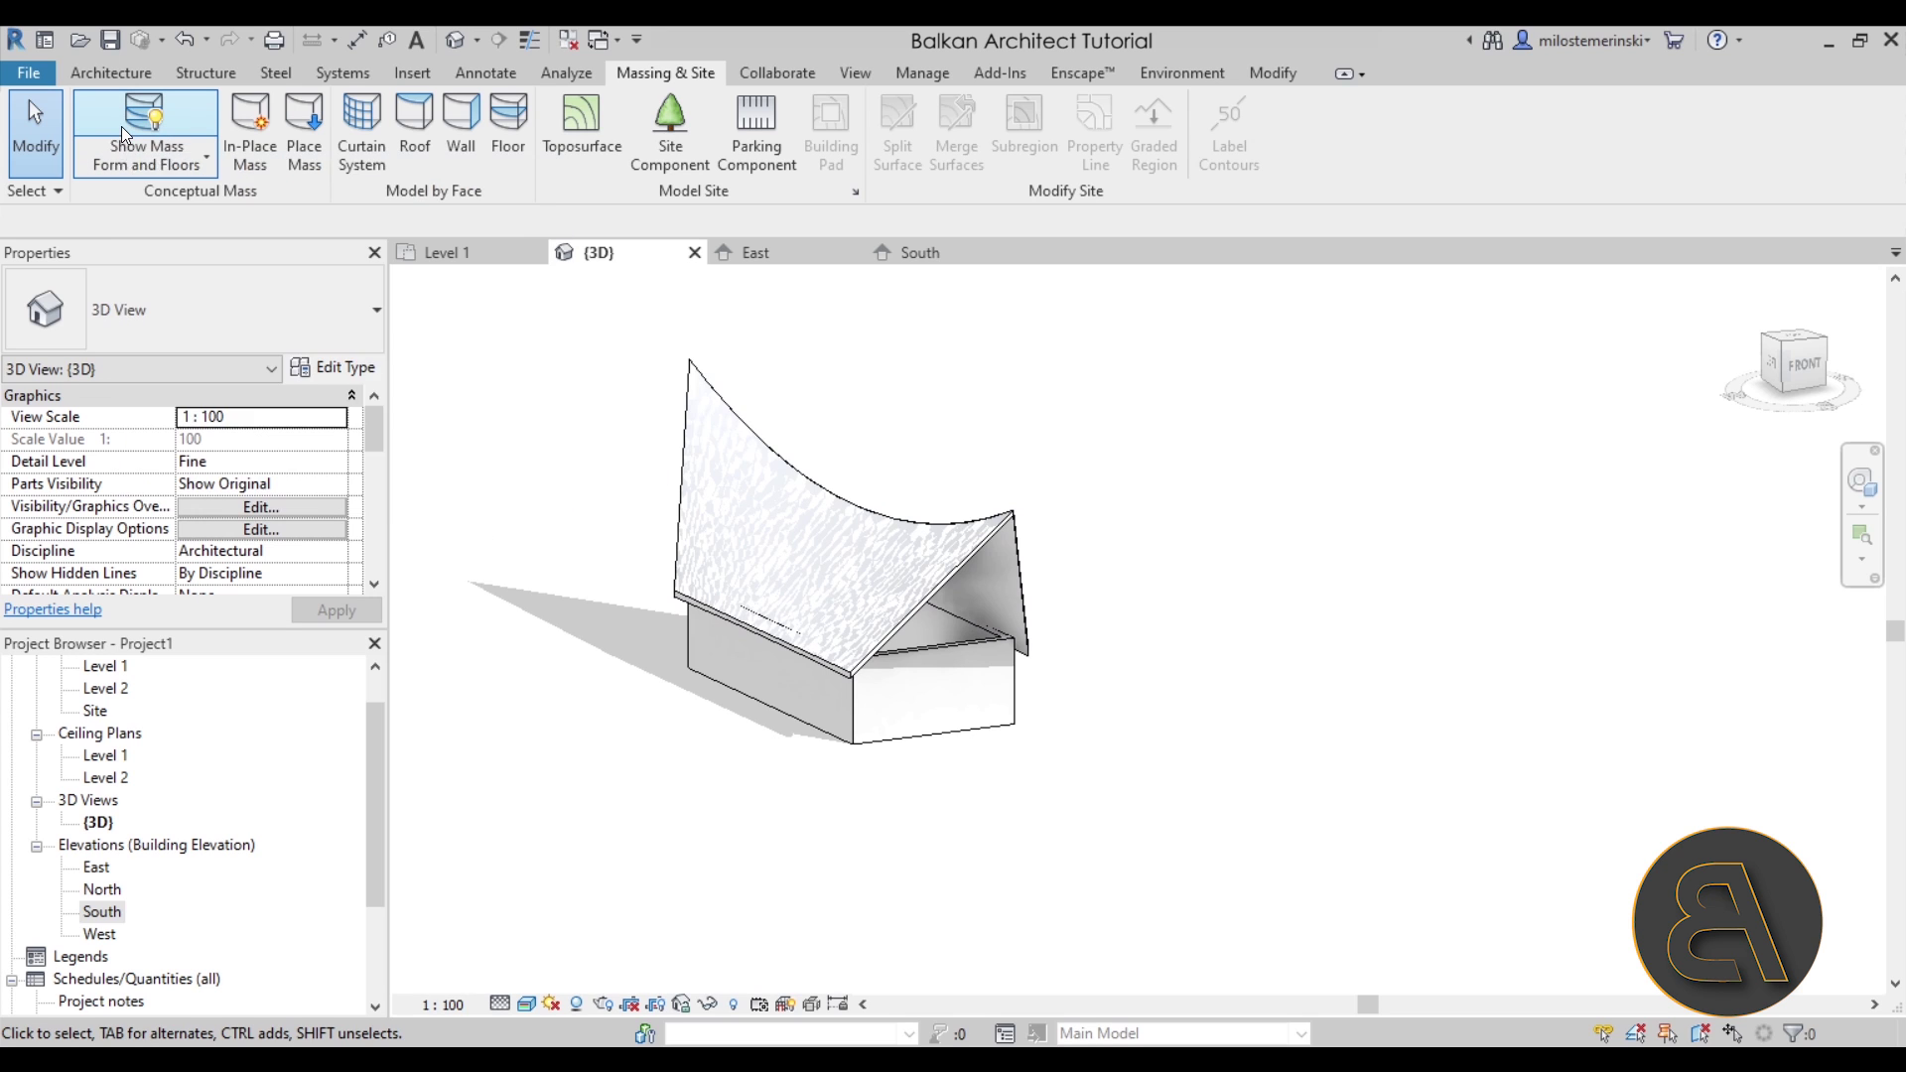
{"action": "scroll", "coordinate": [795, 638], "scroll_direction": "up", "scroll_amount": 5}
{"action": "middle_click_drag", "start_coordinate": [906, 565], "coordinate": [1102, 621], "text": "shift"}
{"action": "scroll", "coordinate": [986, 616], "scroll_direction": "down", "scroll_amount": 5}
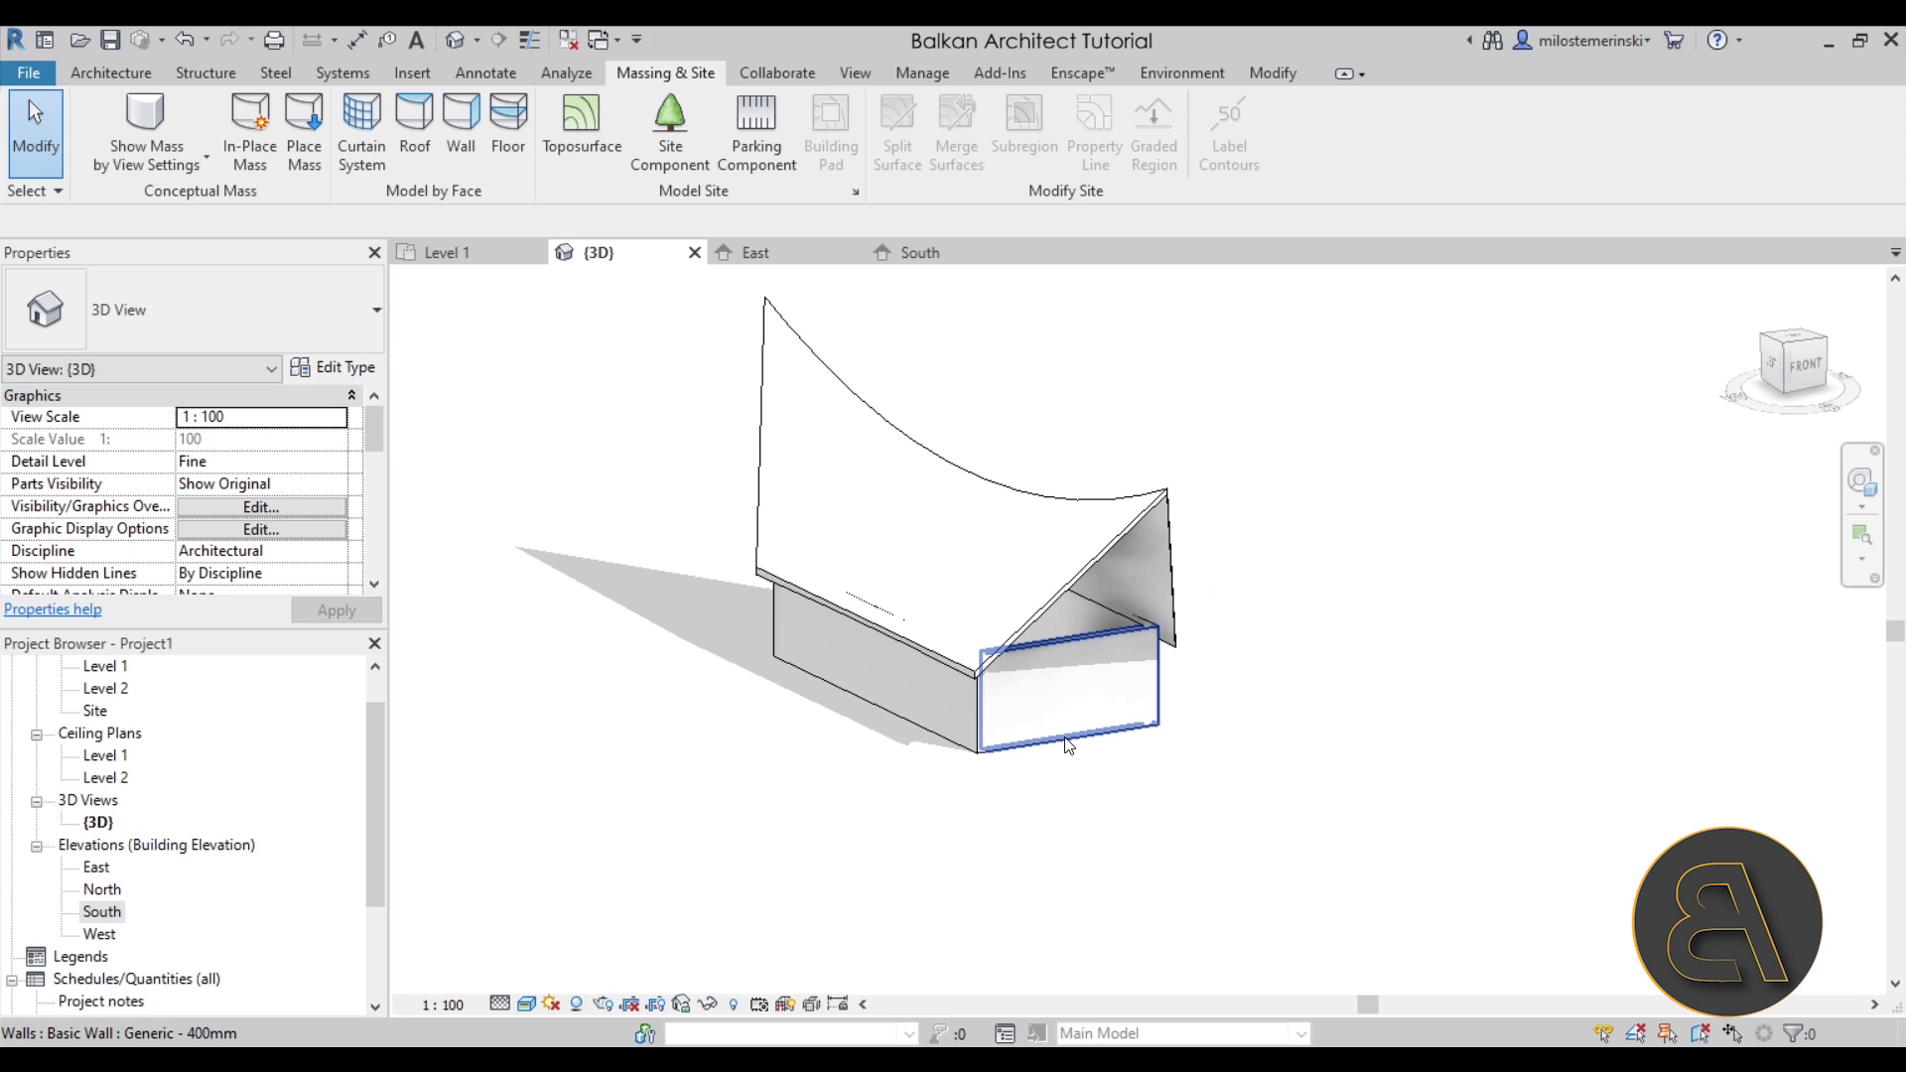
Select the whole chain of four building walls and attach their tops to the curved roof
{"action": "key", "text": "Tab"}
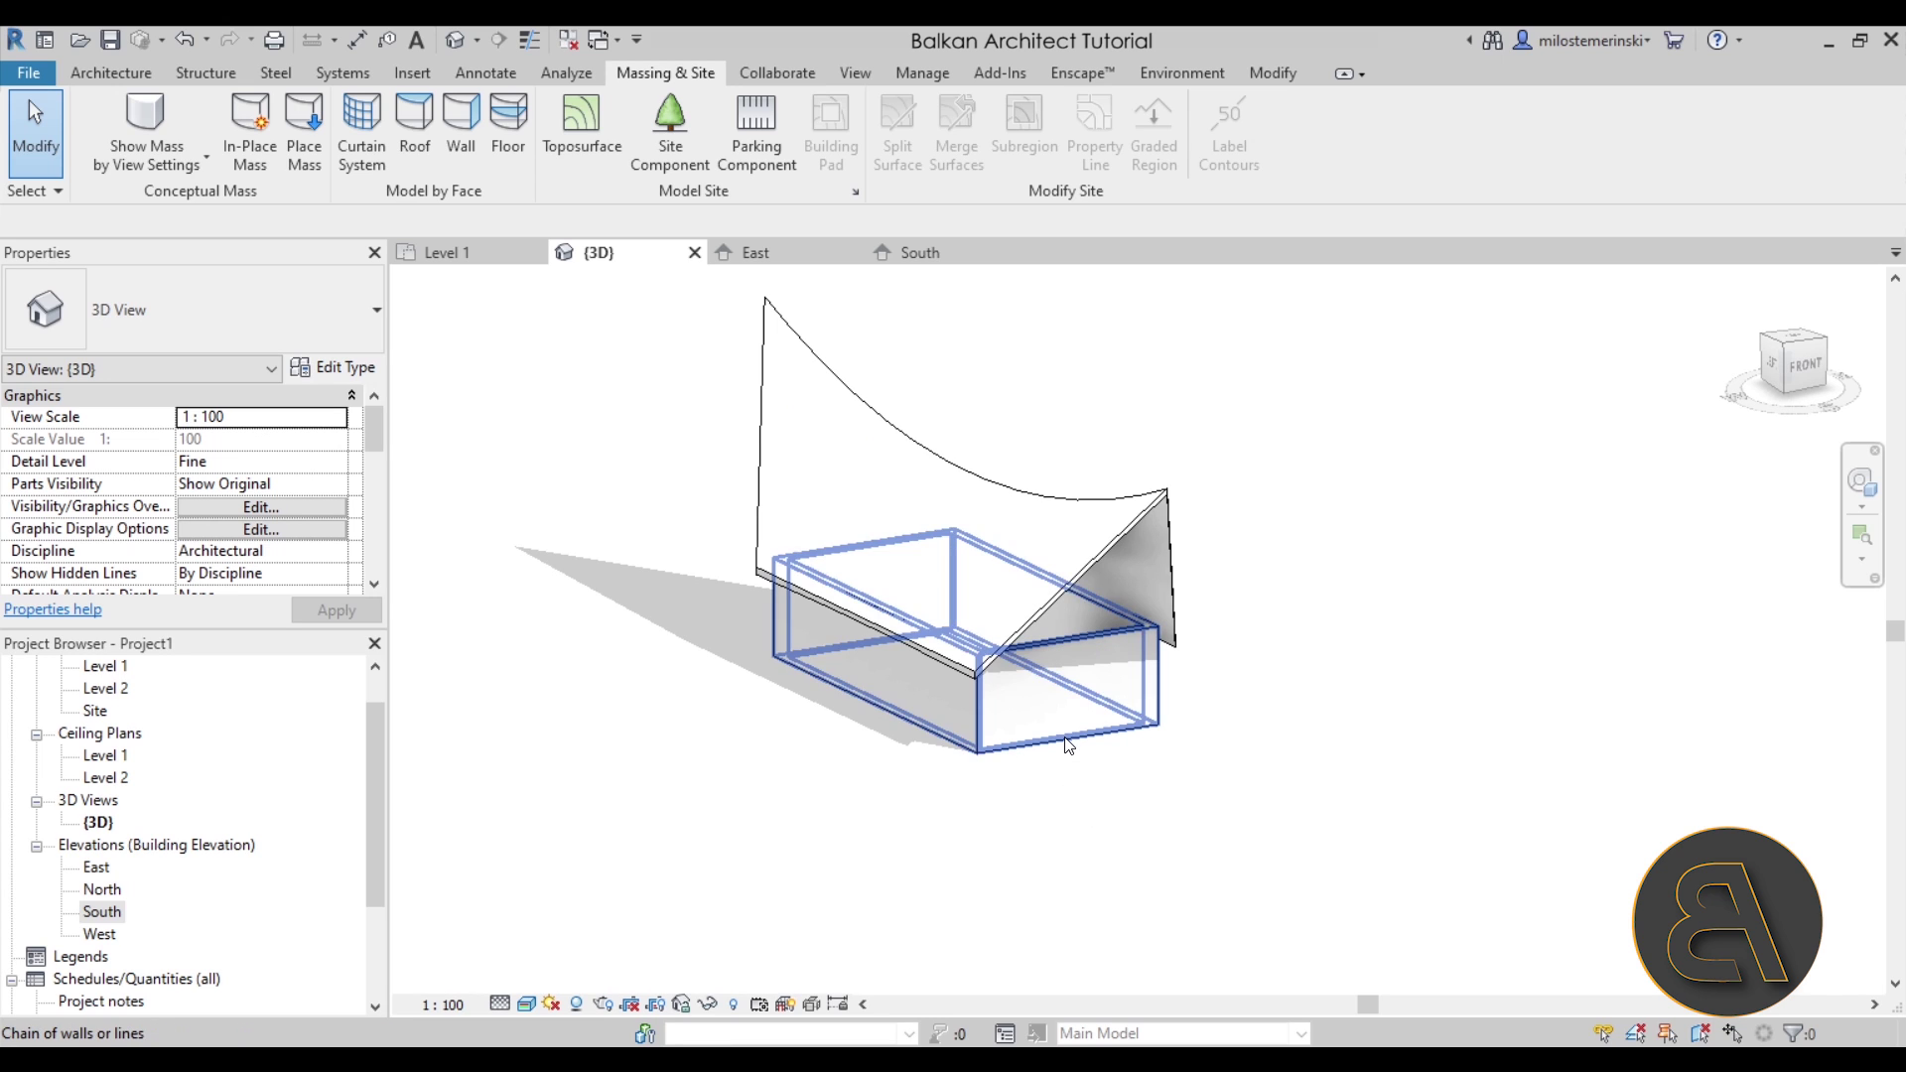
{"action": "left_click", "coordinate": [1067, 745]}
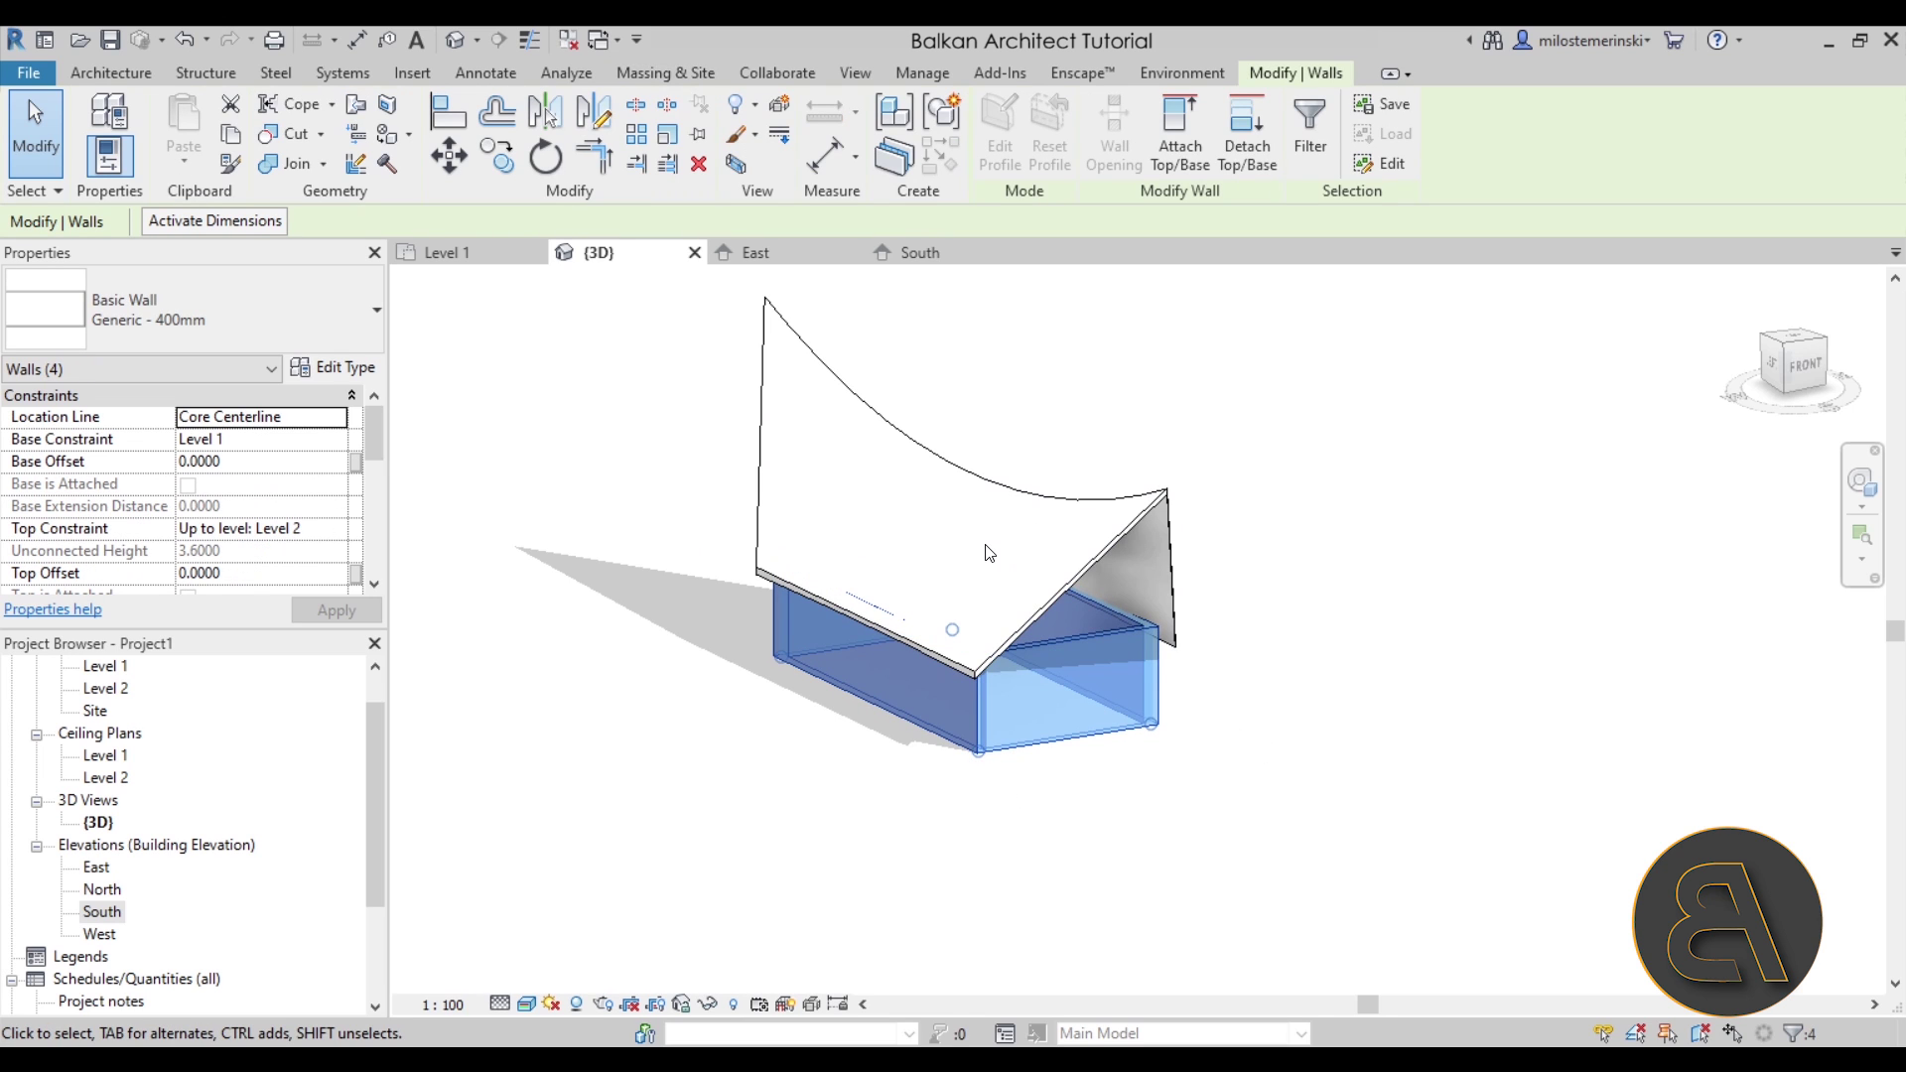
{"action": "left_click", "coordinate": [1164, 164]}
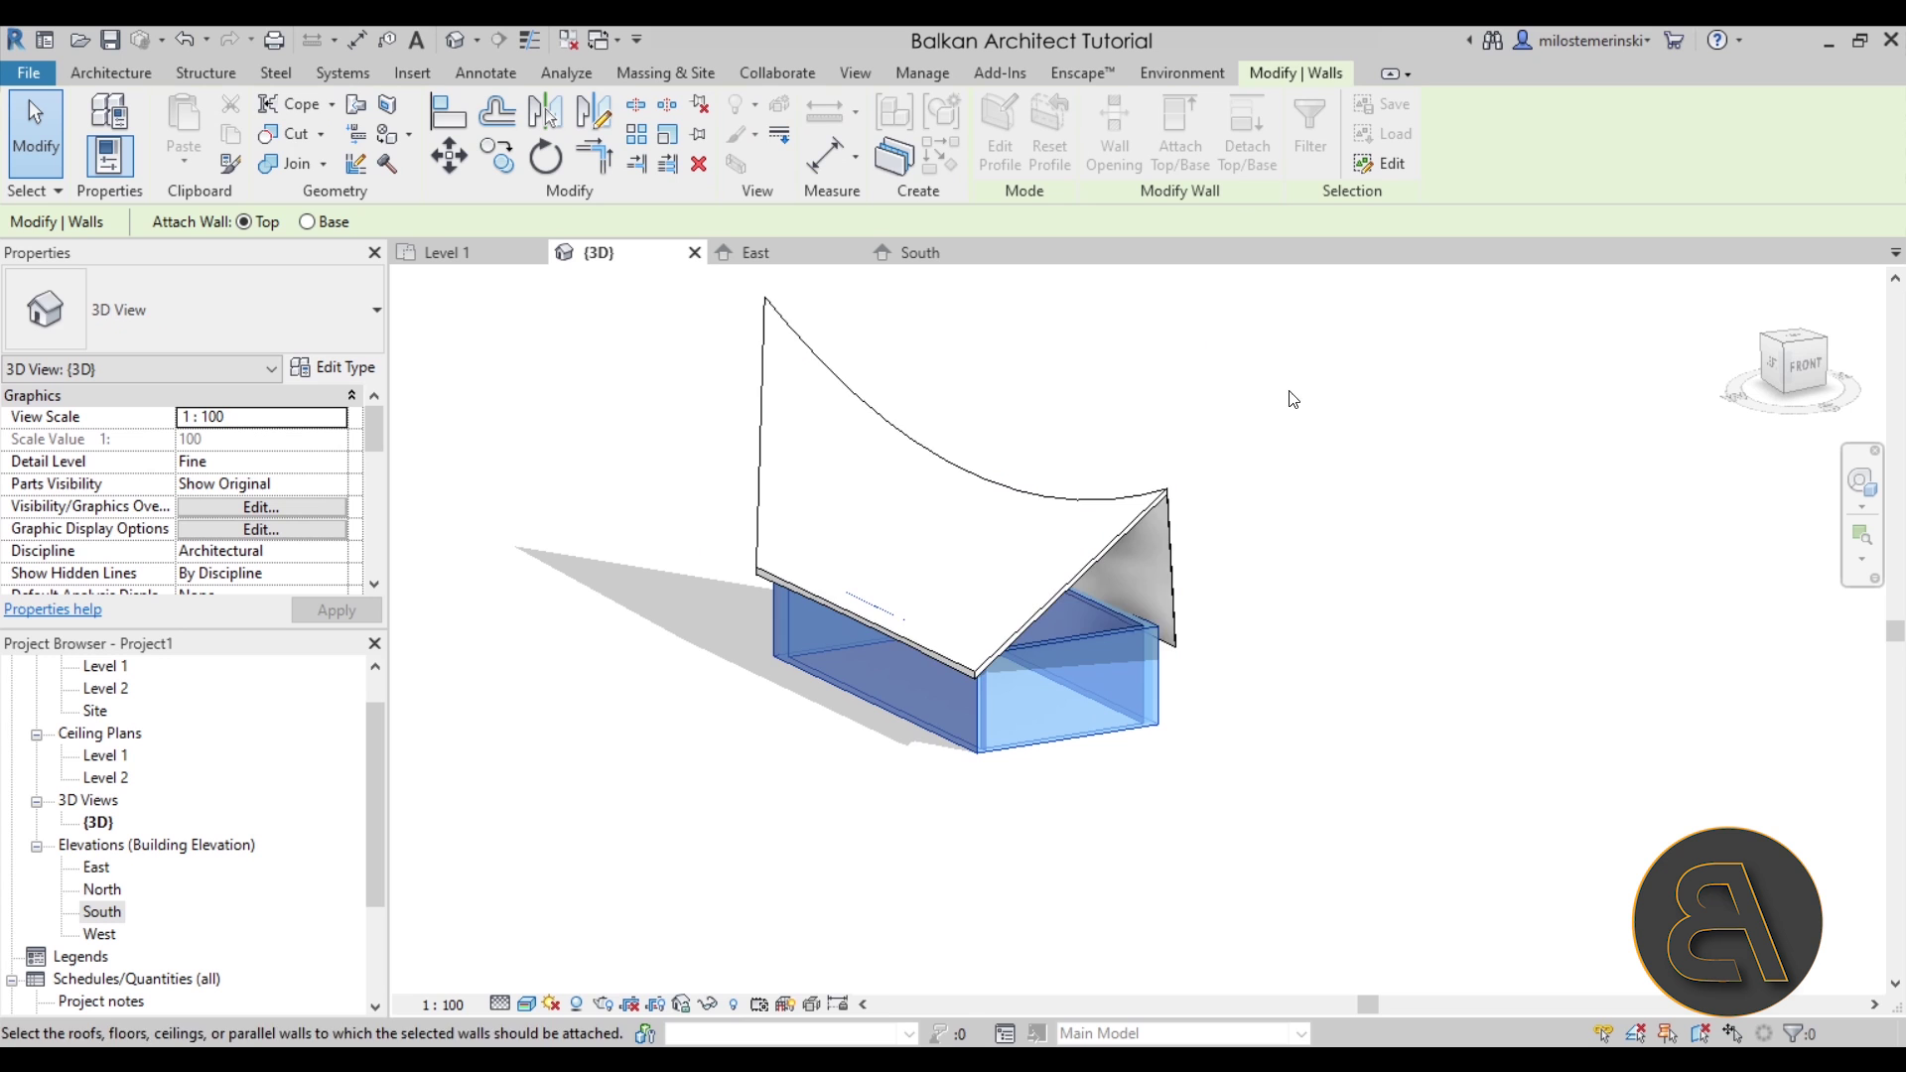
{"action": "left_click", "coordinate": [1113, 540]}
{"action": "left_click", "coordinate": [1400, 571]}
{"action": "middle_click_drag", "start_coordinate": [1399, 570], "coordinate": [991, 668], "text": "shift"}
{"action": "middle_click_drag", "start_coordinate": [849, 799], "coordinate": [1157, 862]}
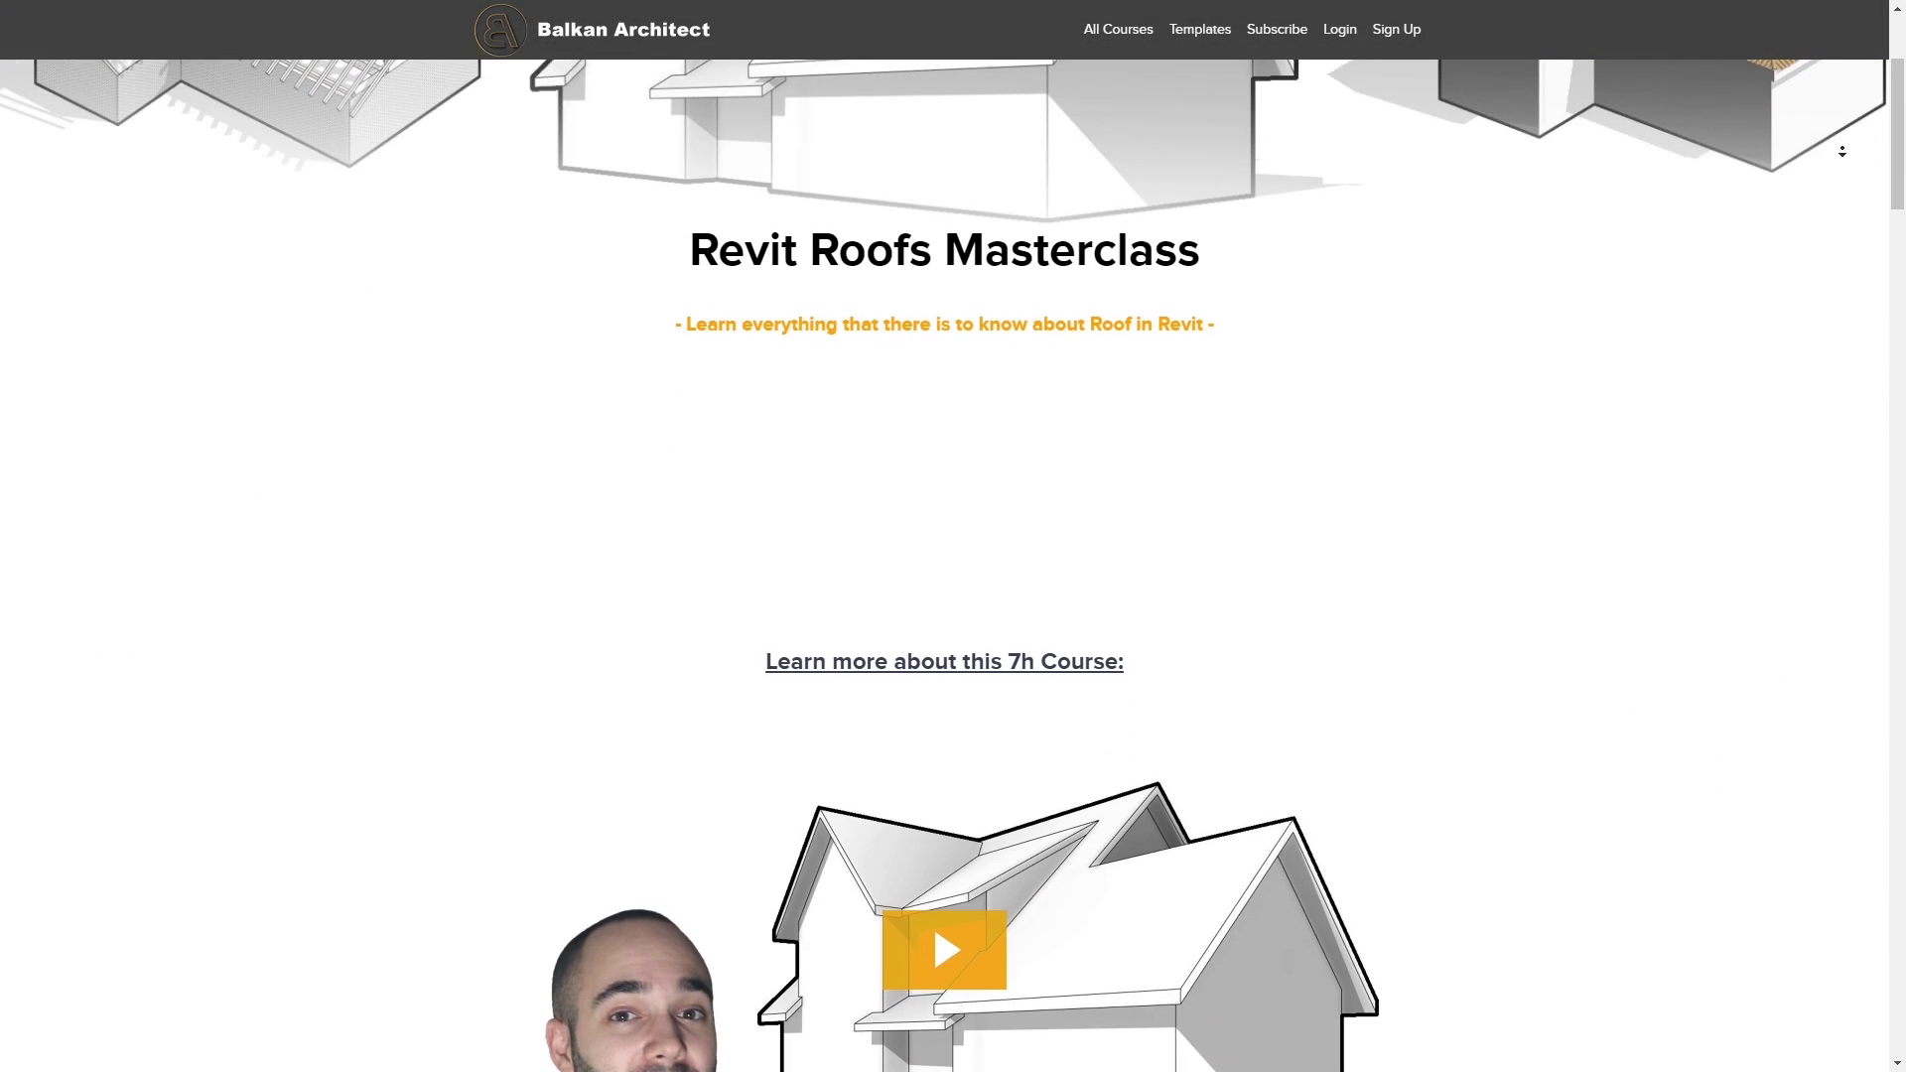
{"action": "scroll", "coordinate": [1841, 151], "scroll_direction": "down", "scroll_amount": 7}
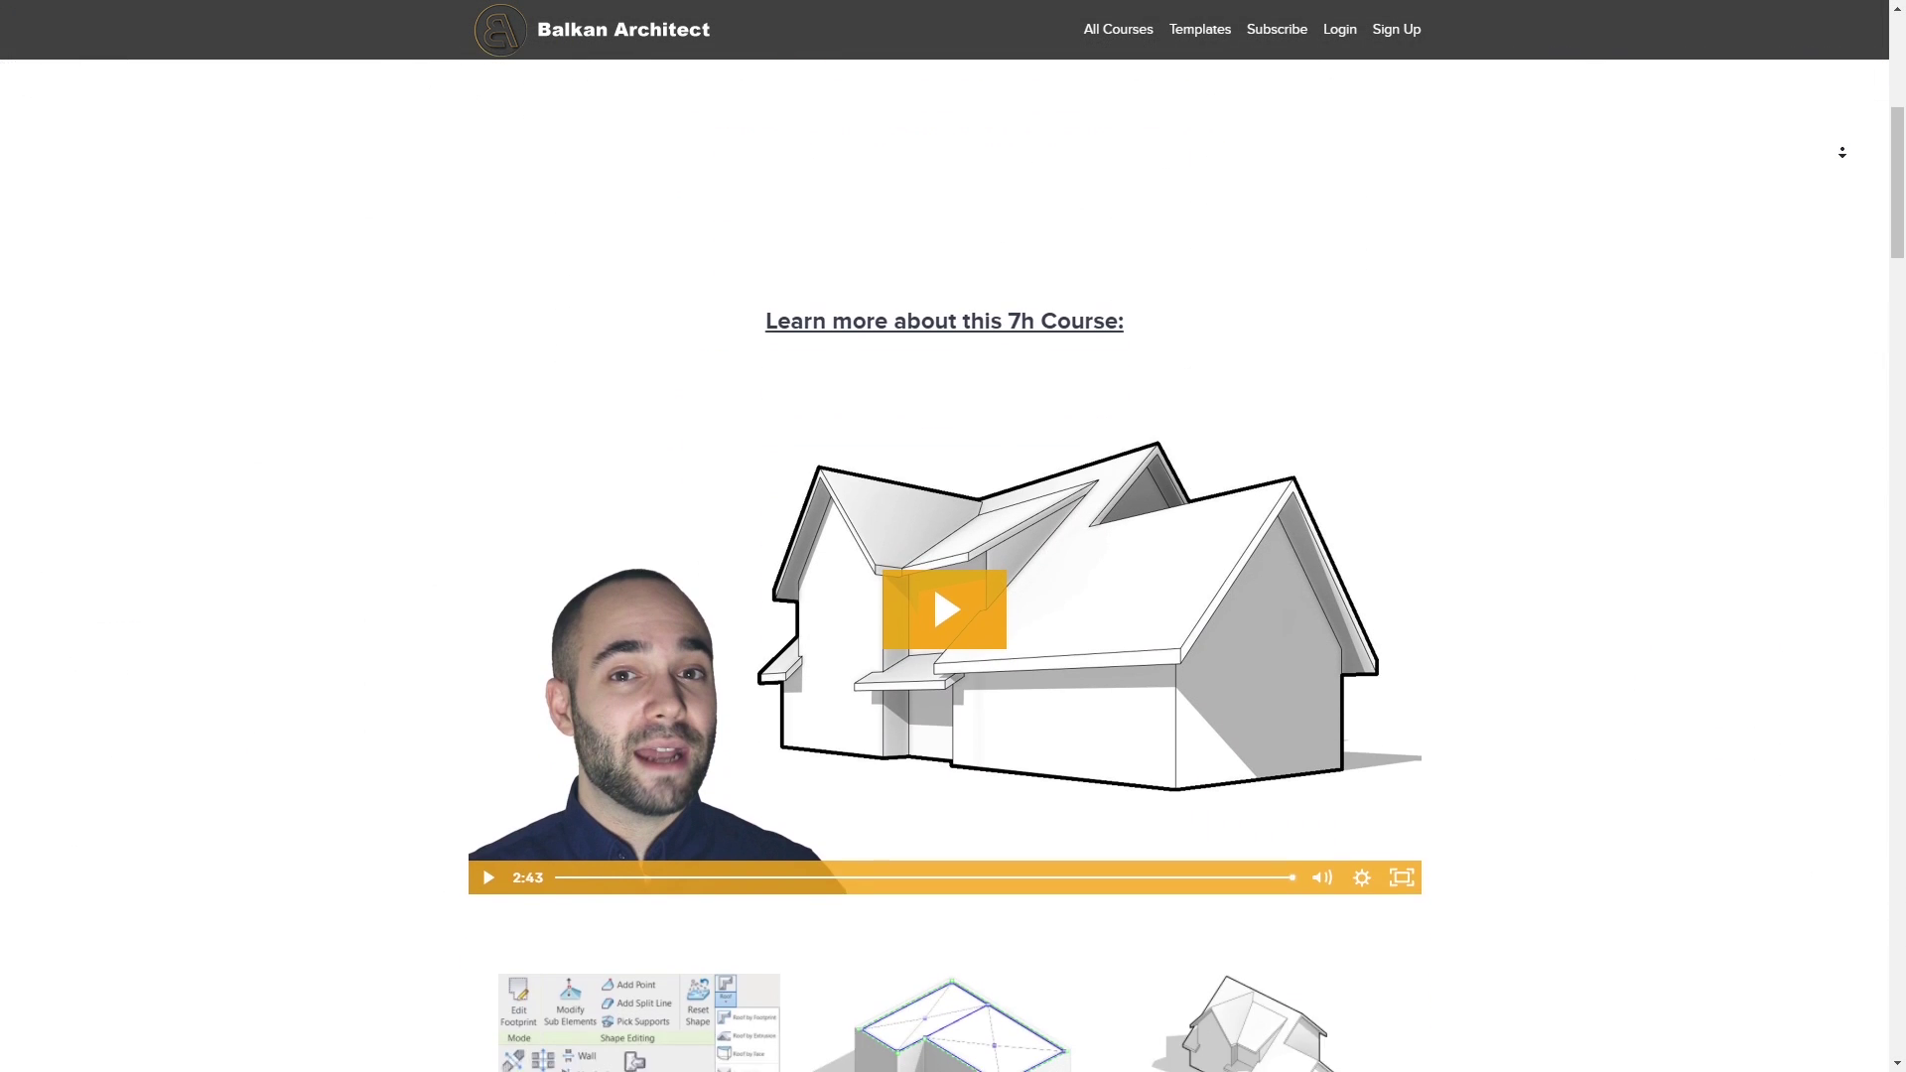
{"action": "scroll", "coordinate": [1841, 151], "scroll_direction": "down", "scroll_amount": 7}
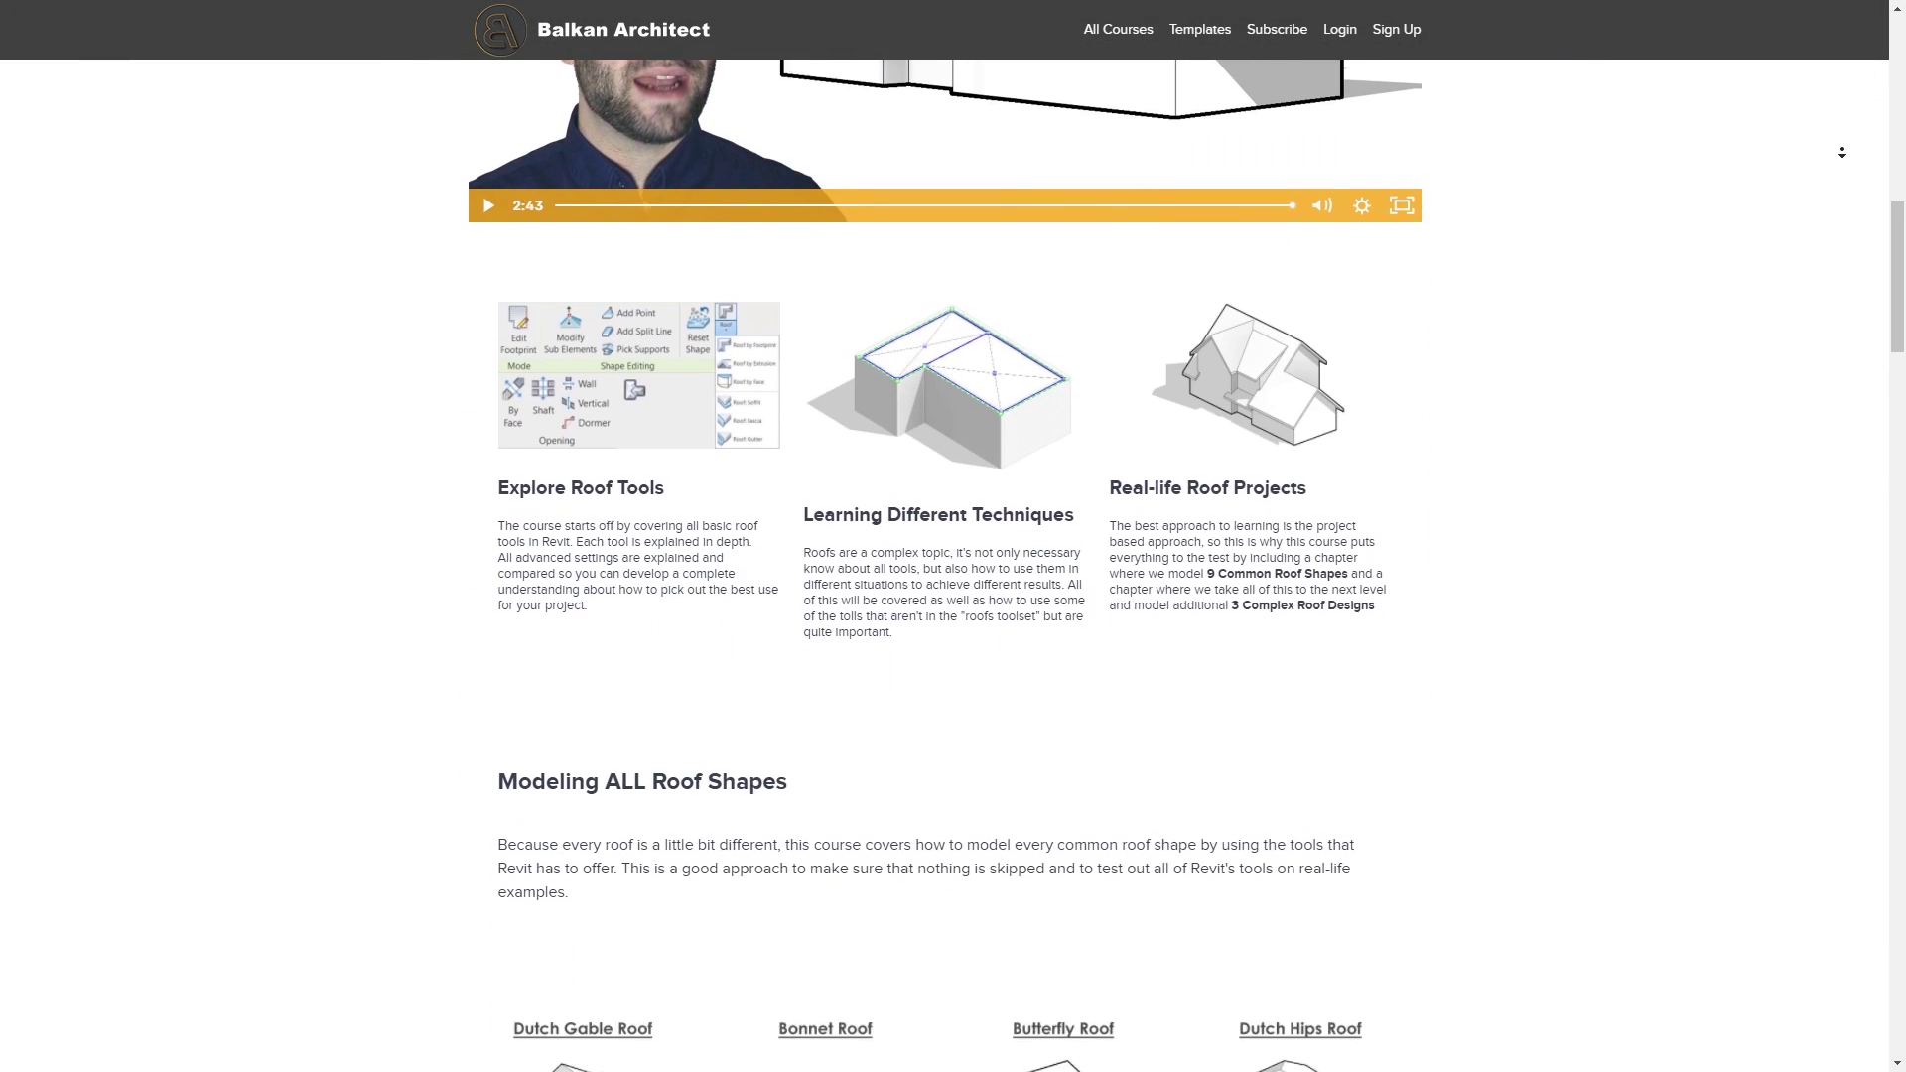
{"action": "scroll", "coordinate": [1841, 152], "scroll_direction": "down", "scroll_amount": 7}
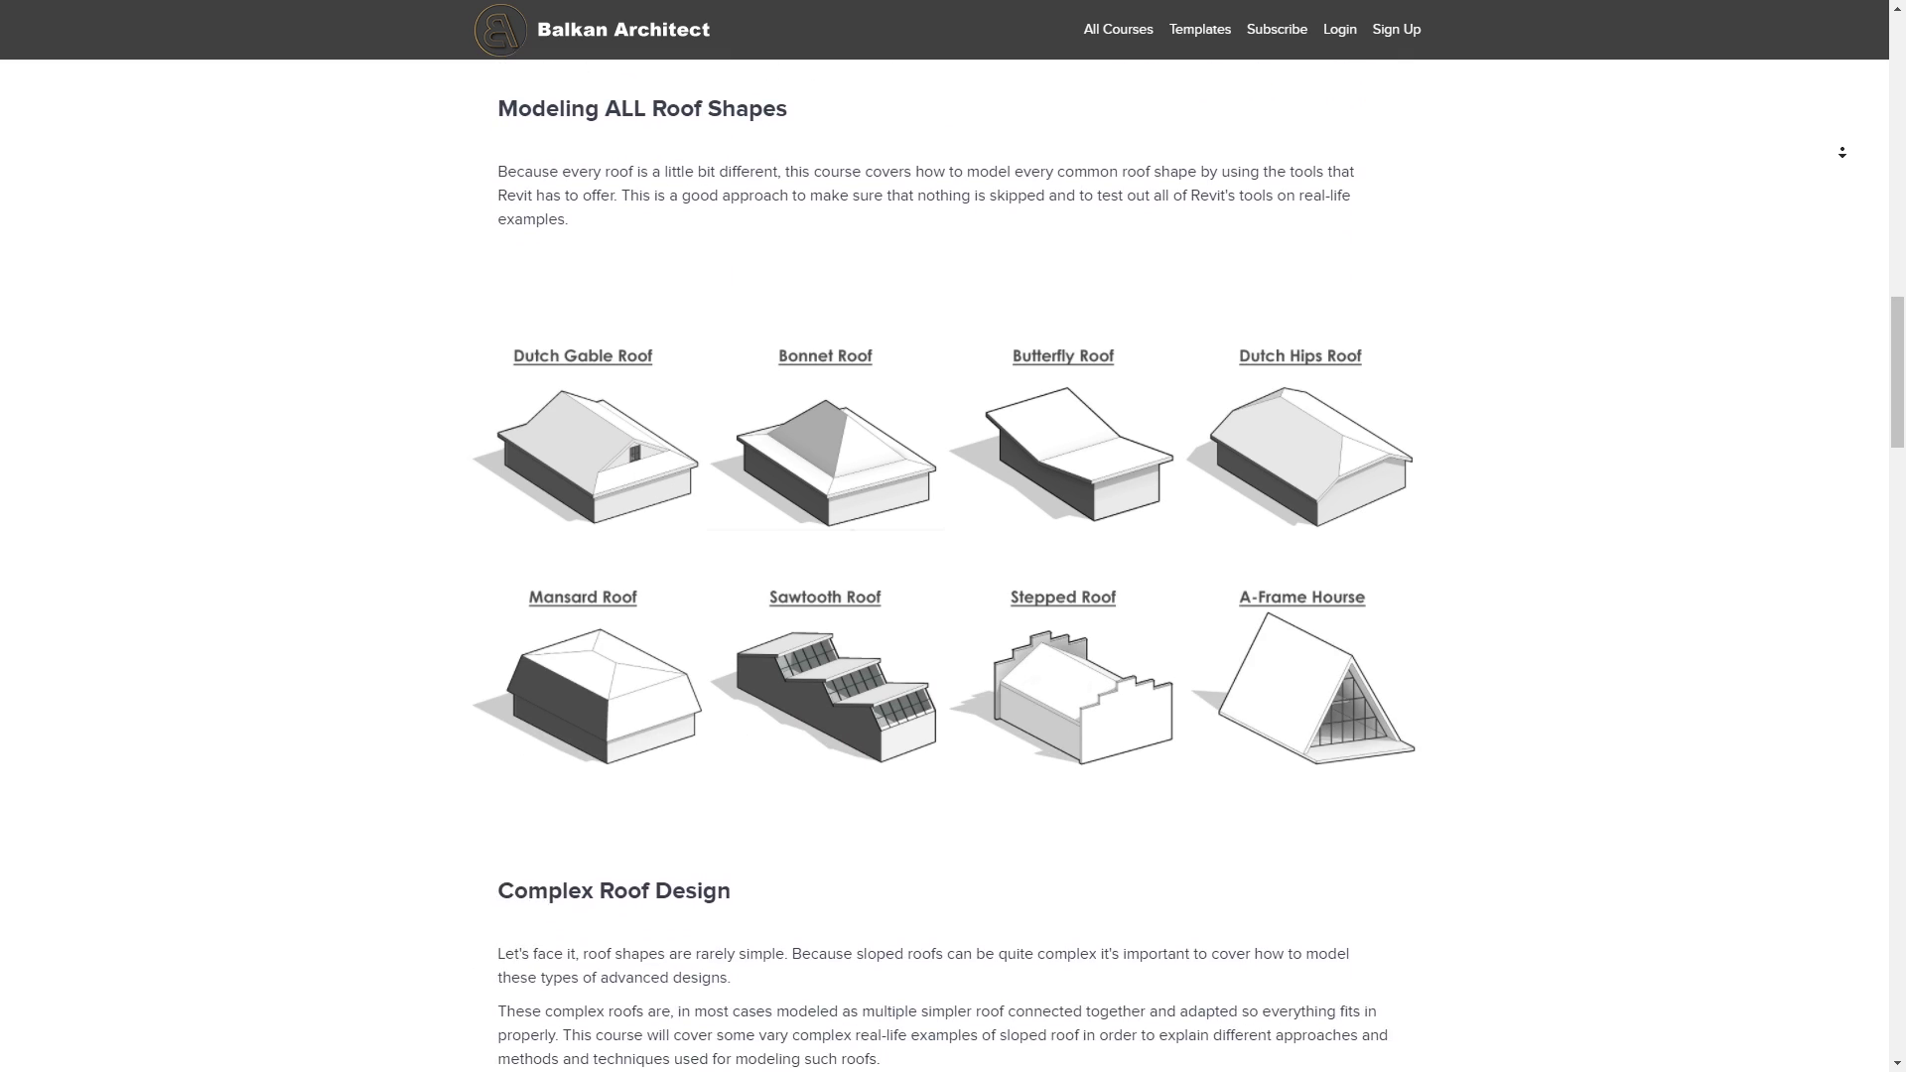
{"action": "scroll", "coordinate": [1842, 152], "scroll_direction": "down", "scroll_amount": 7}
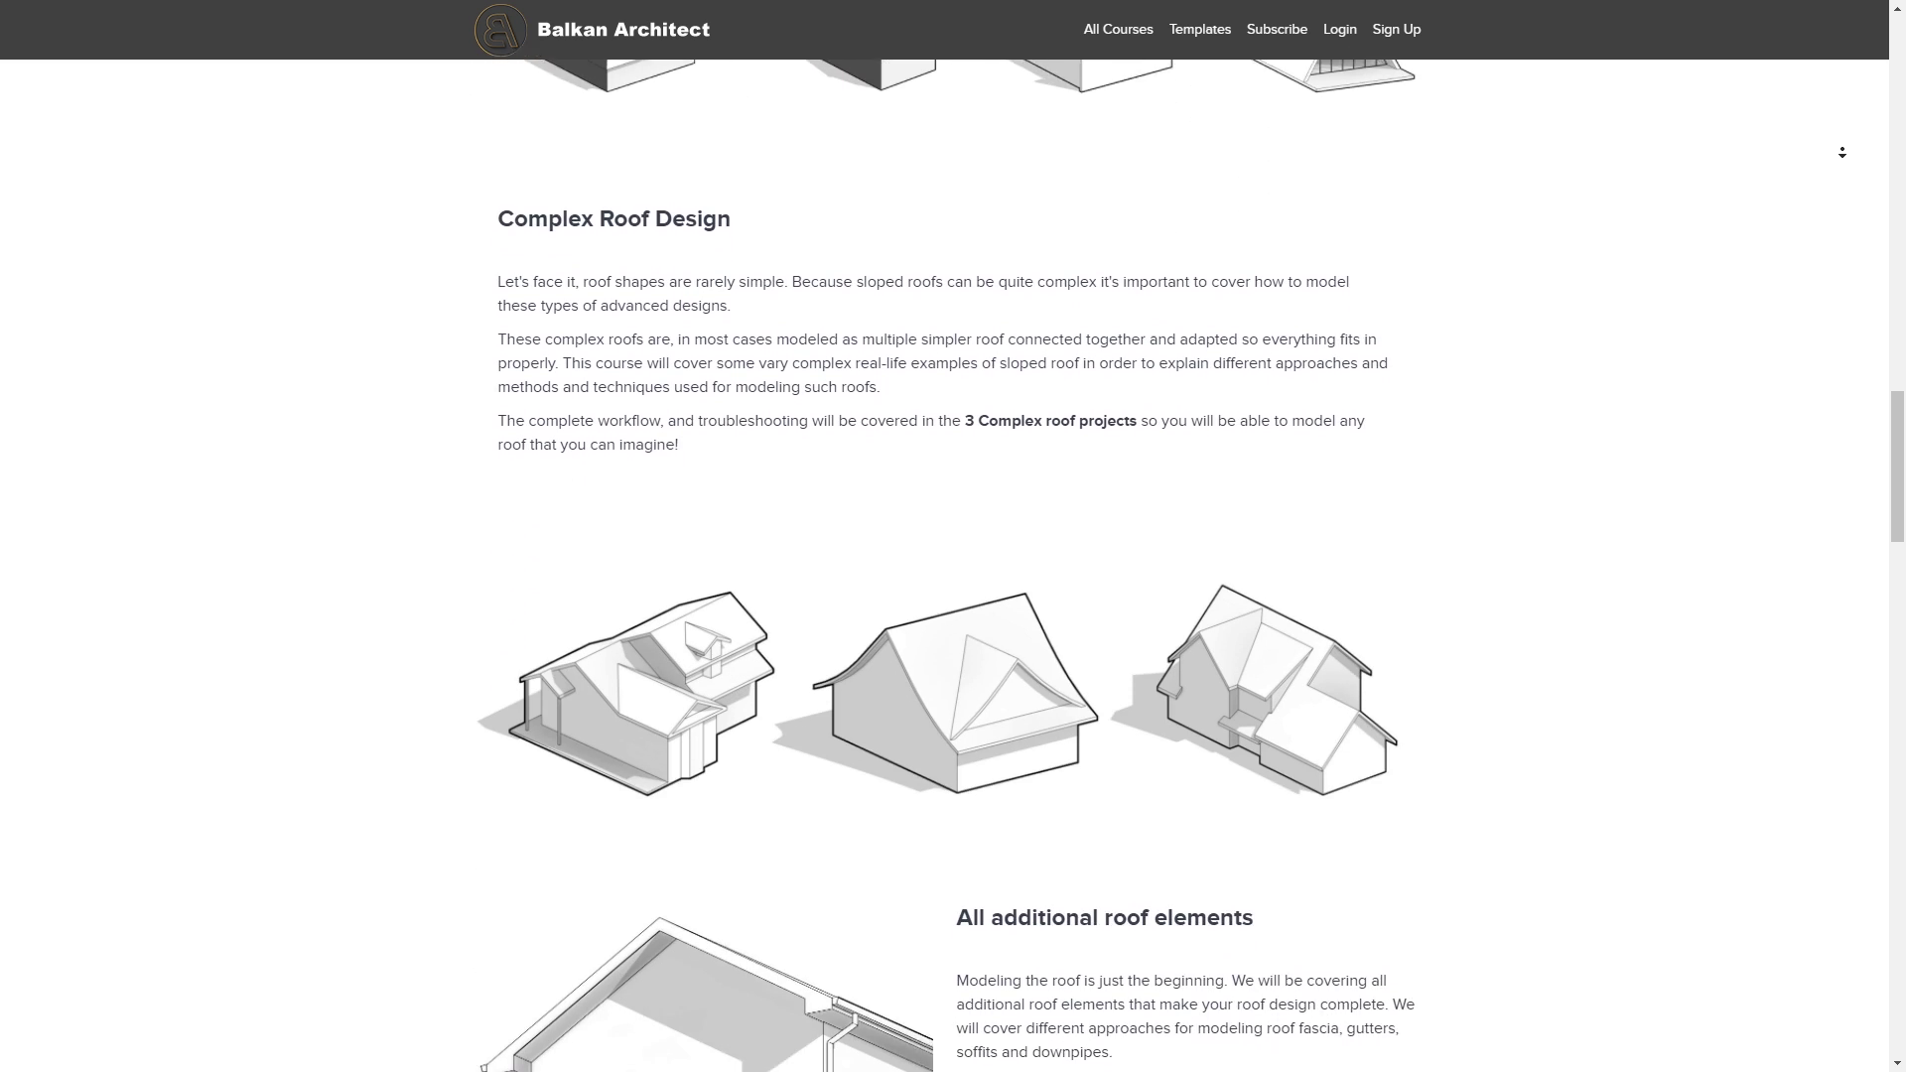